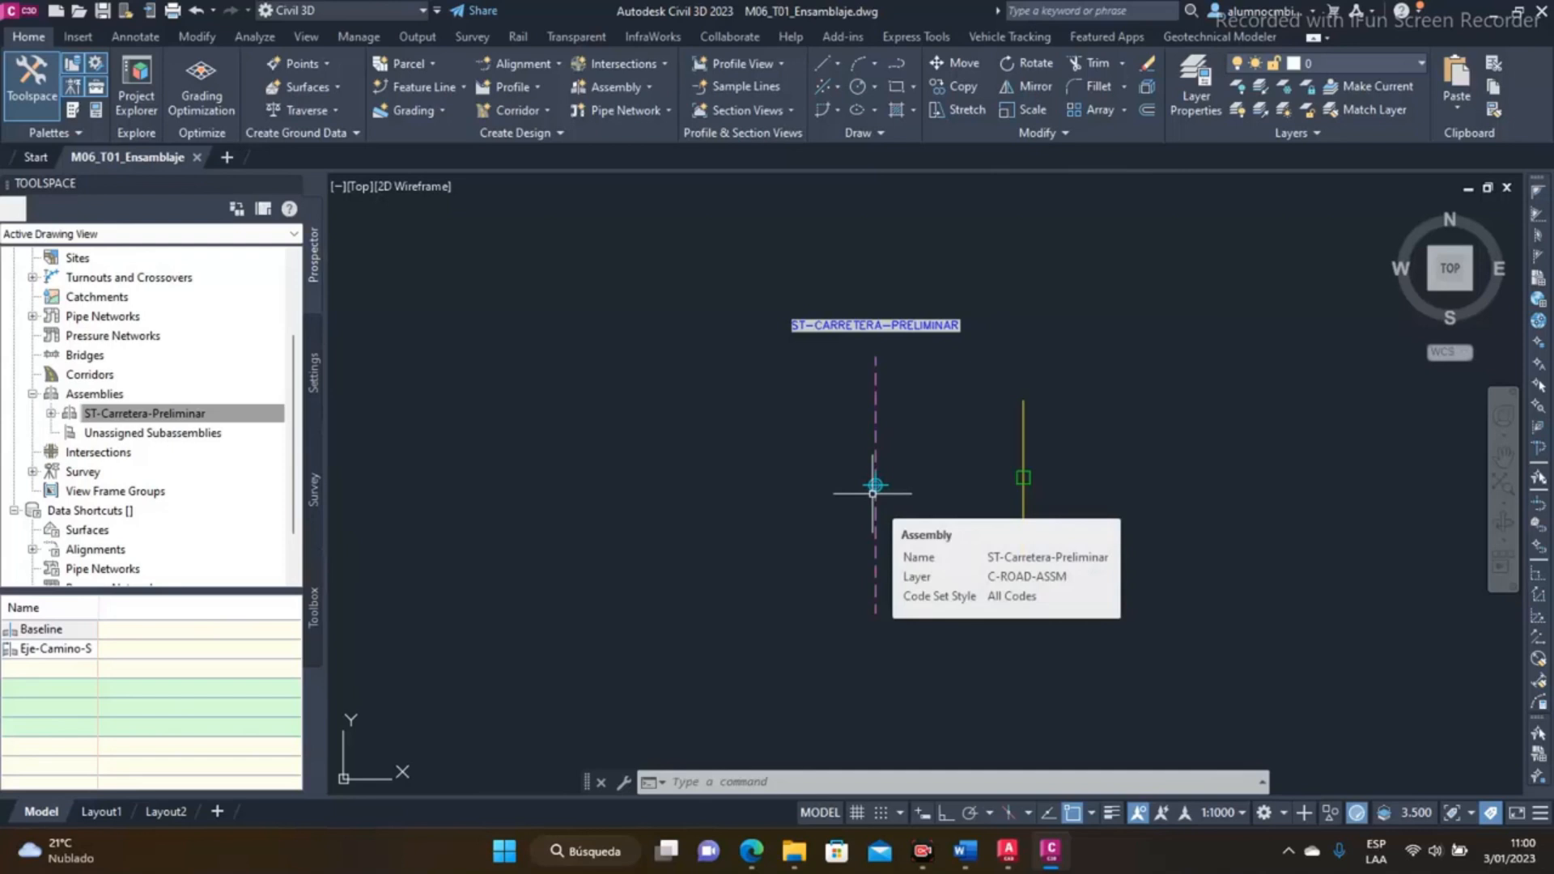
Remove the offset from the ST-Carretera-Preliminar assembly, leaving only its baseline
left_click(873, 384)
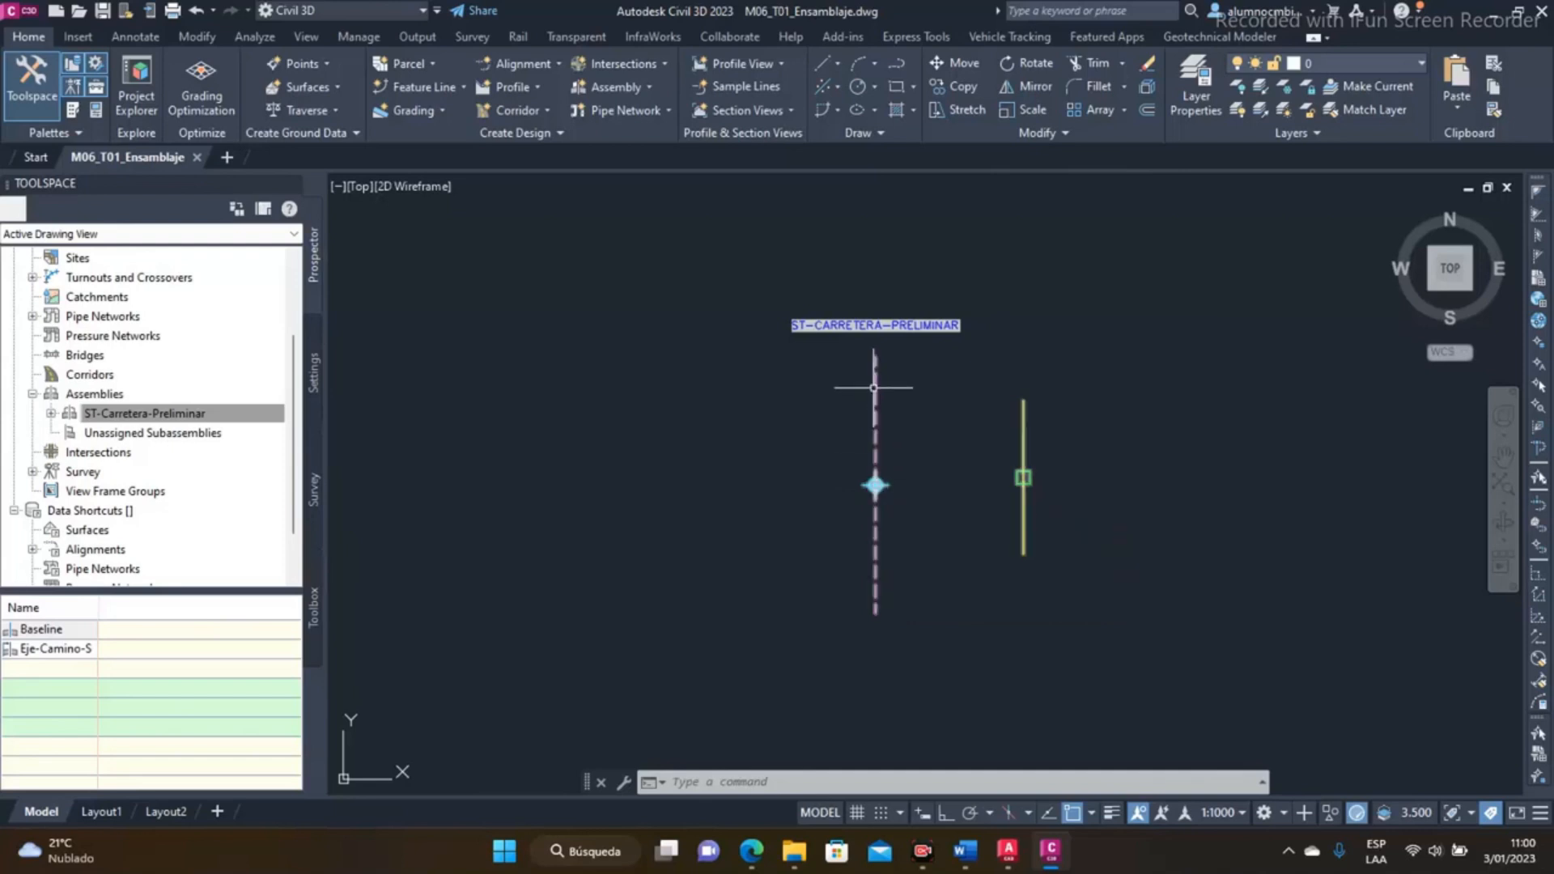
left_click(878, 375)
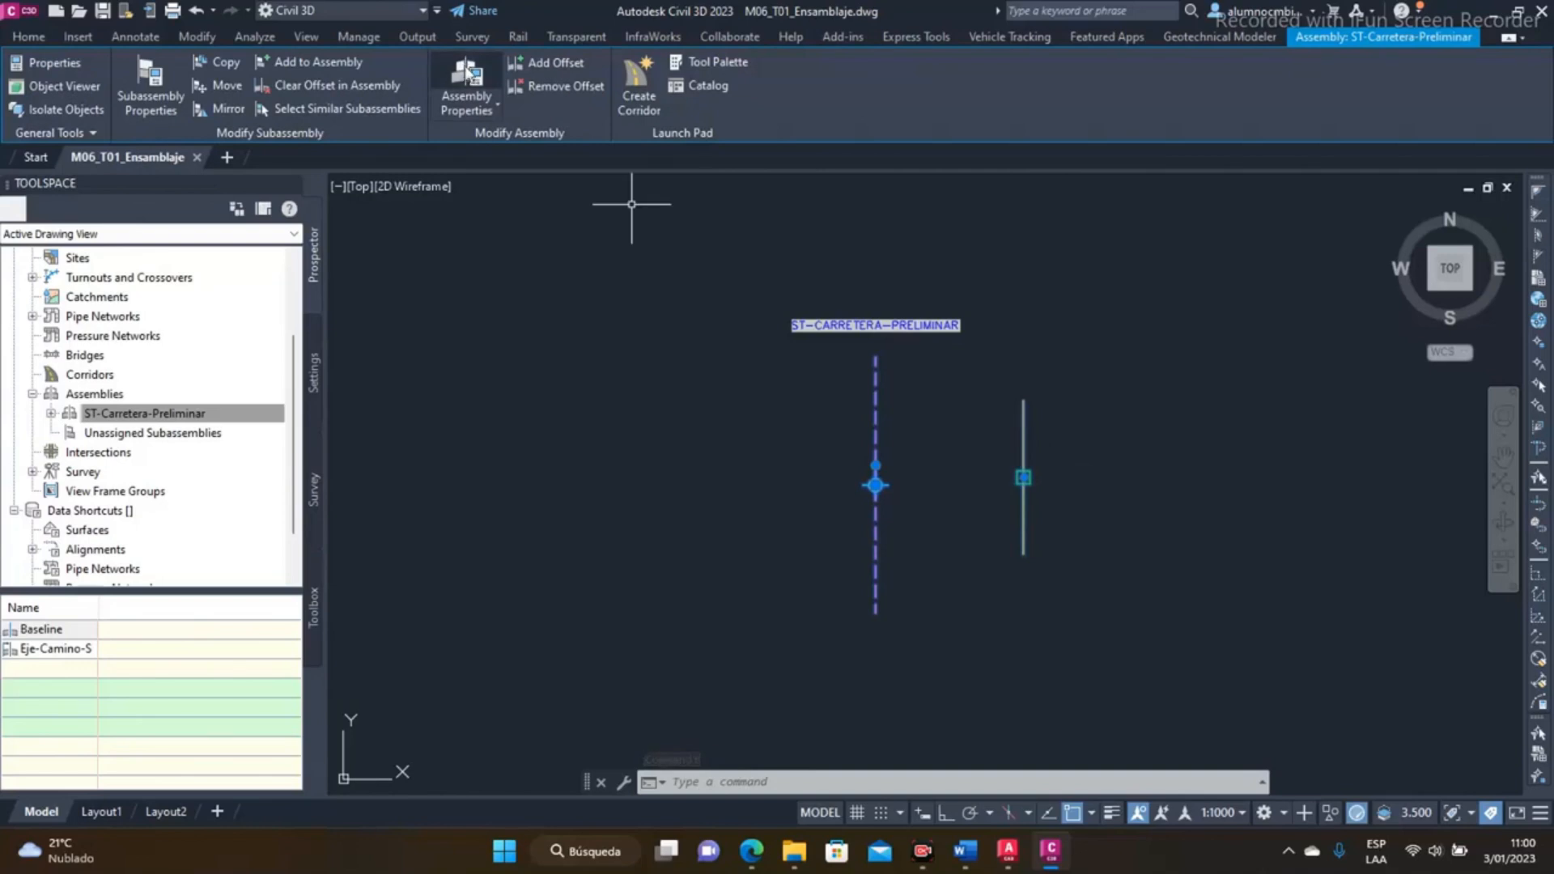
left_click(542, 84)
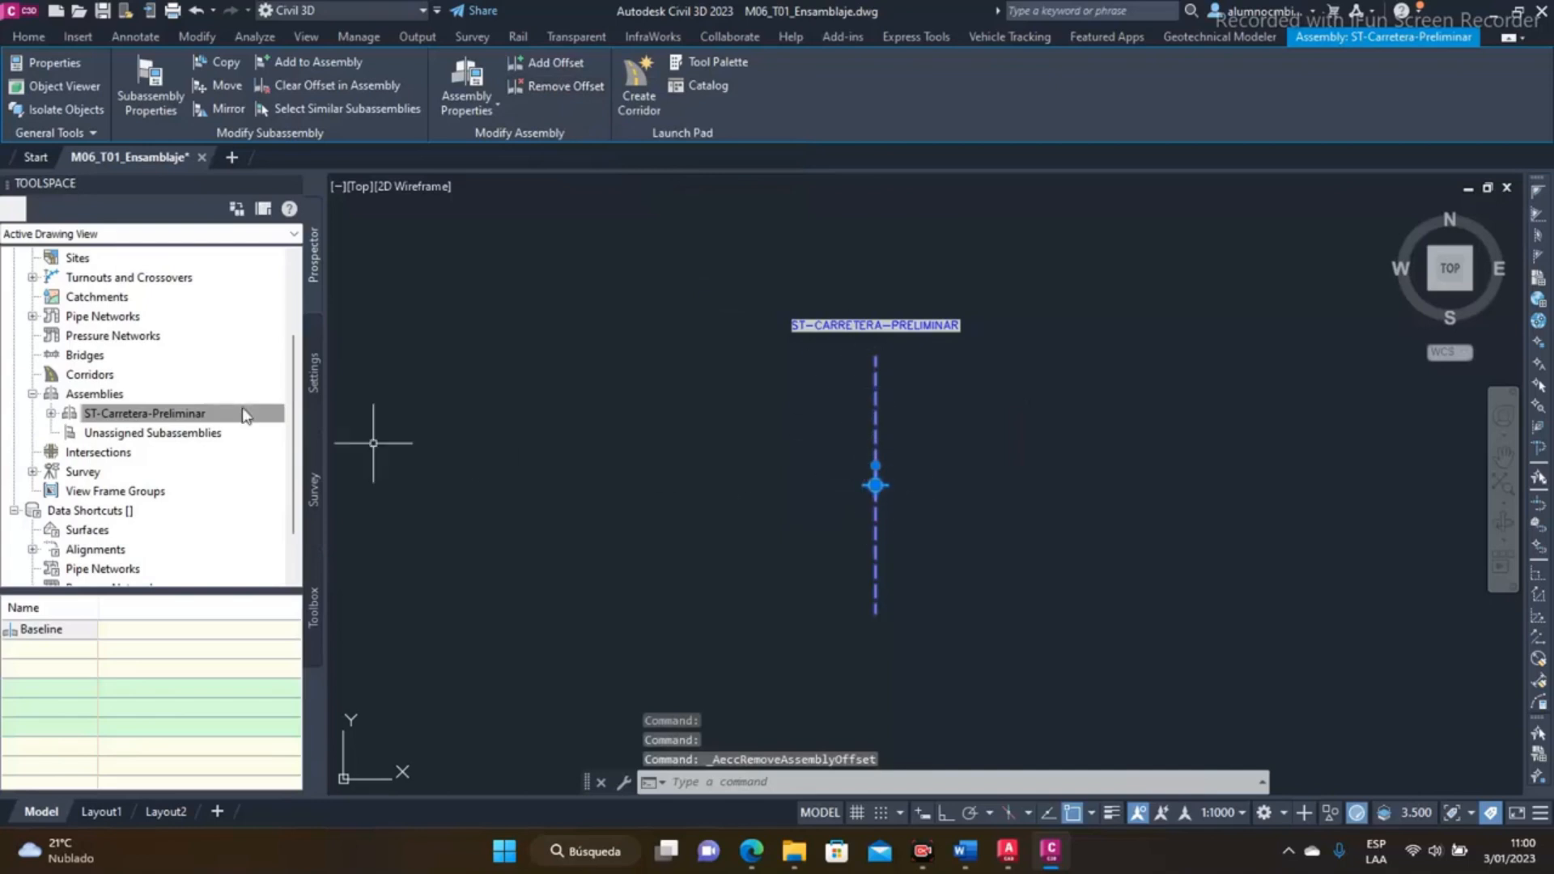
left_click(94, 415)
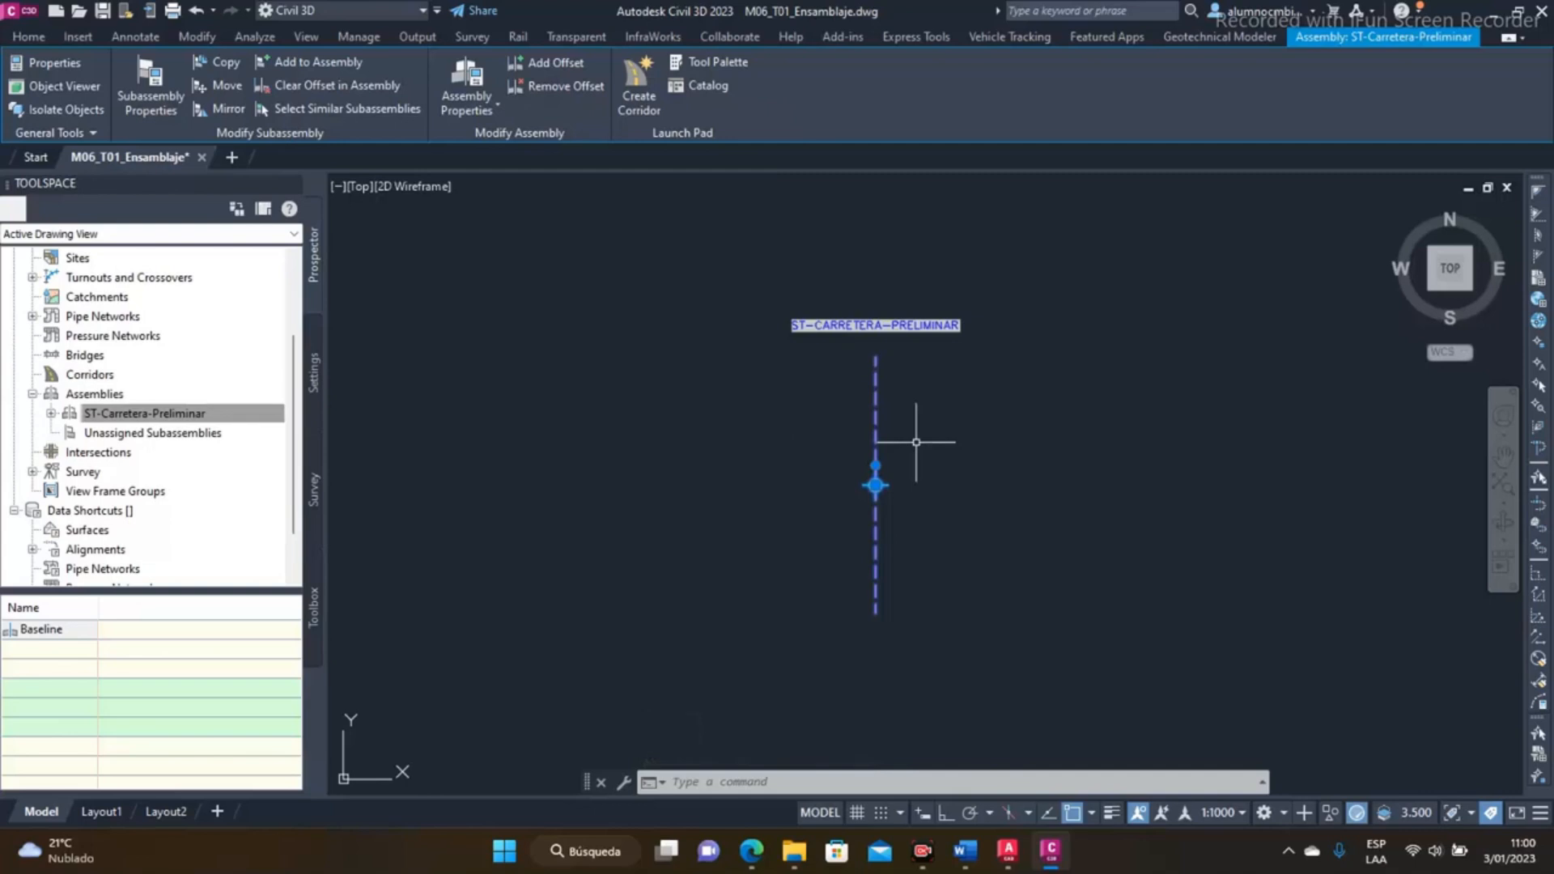
key("Escape")
Open the subassembly tool palettes, place them beside the assembly, and enlarge the palette window to fit more categories
scroll(886, 485, "up", 2)
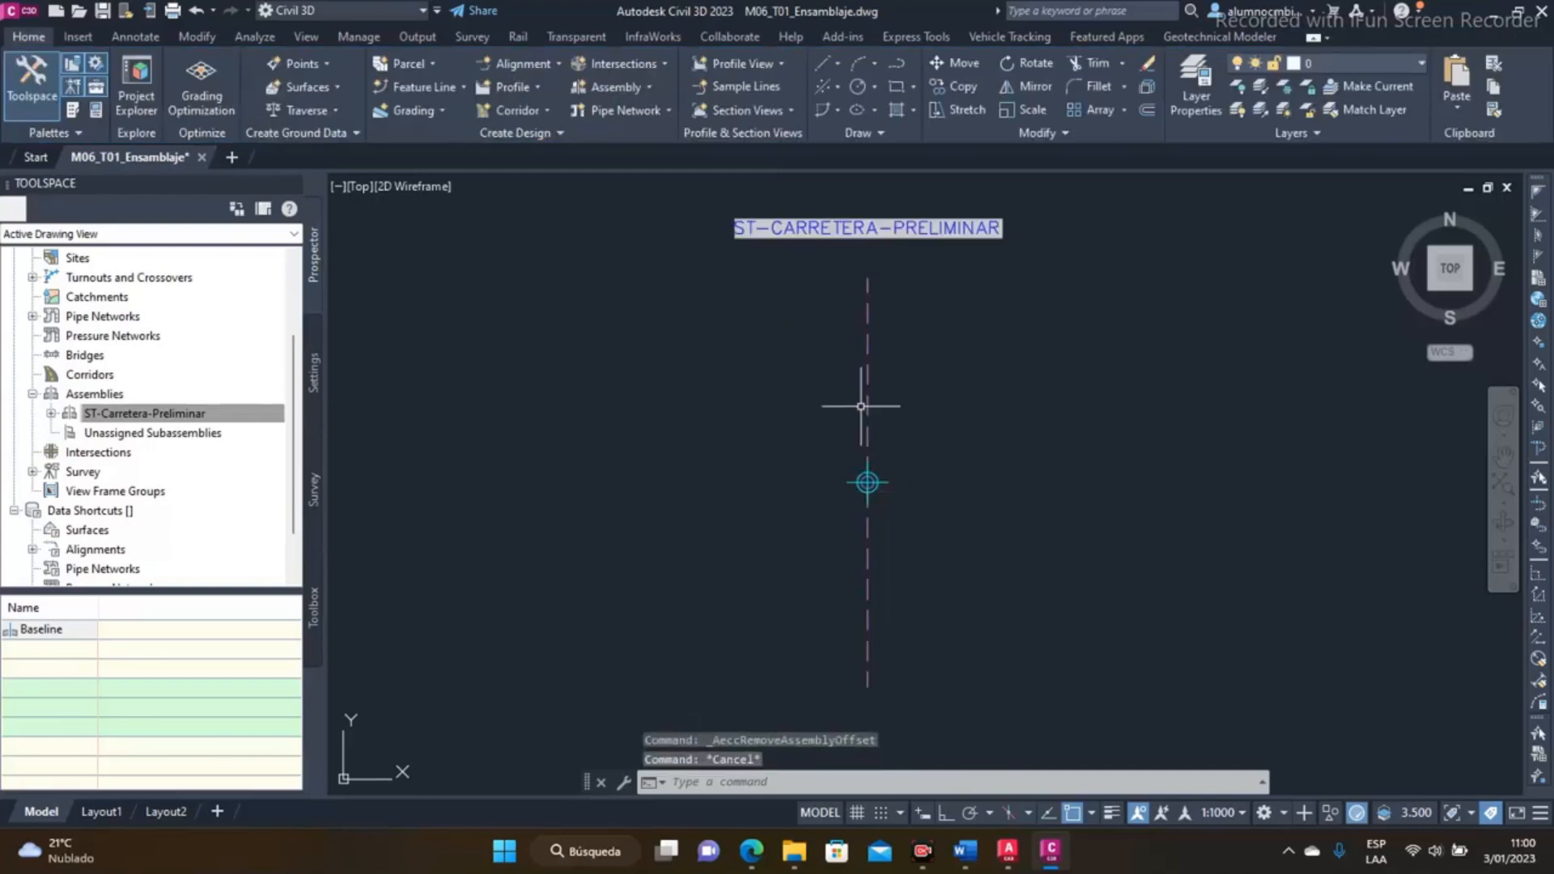
middle_click_drag(873, 429, 833, 408)
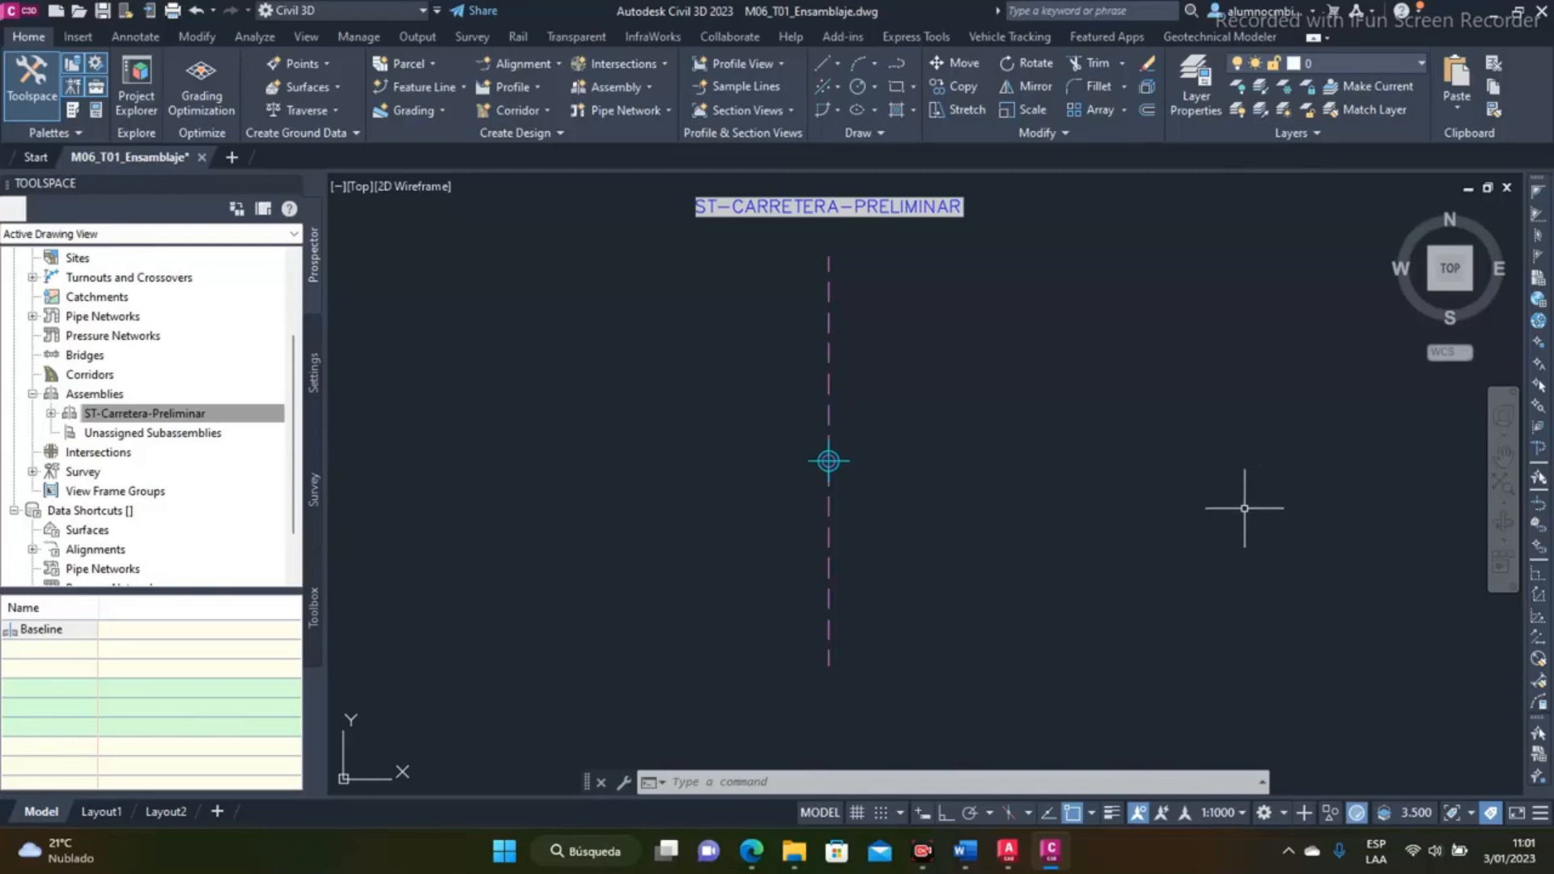
left_click(74, 113)
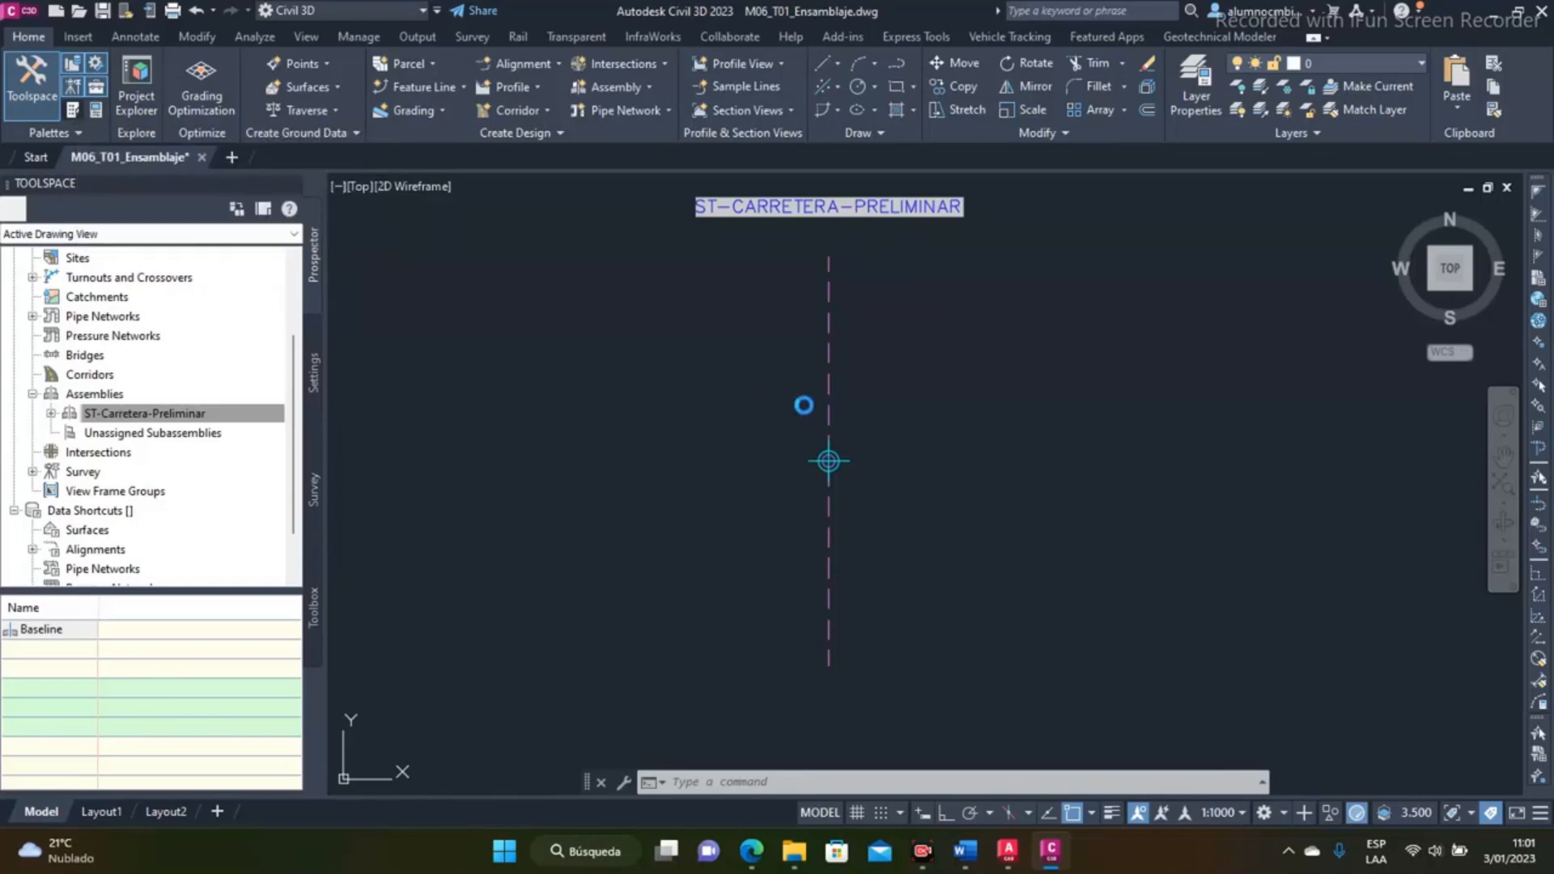
mouse_move(85, 155)
left_mouse_down()
mouse_move(516, 268)
mouse_move(530, 308)
mouse_move(401, 294)
left_mouse_up()
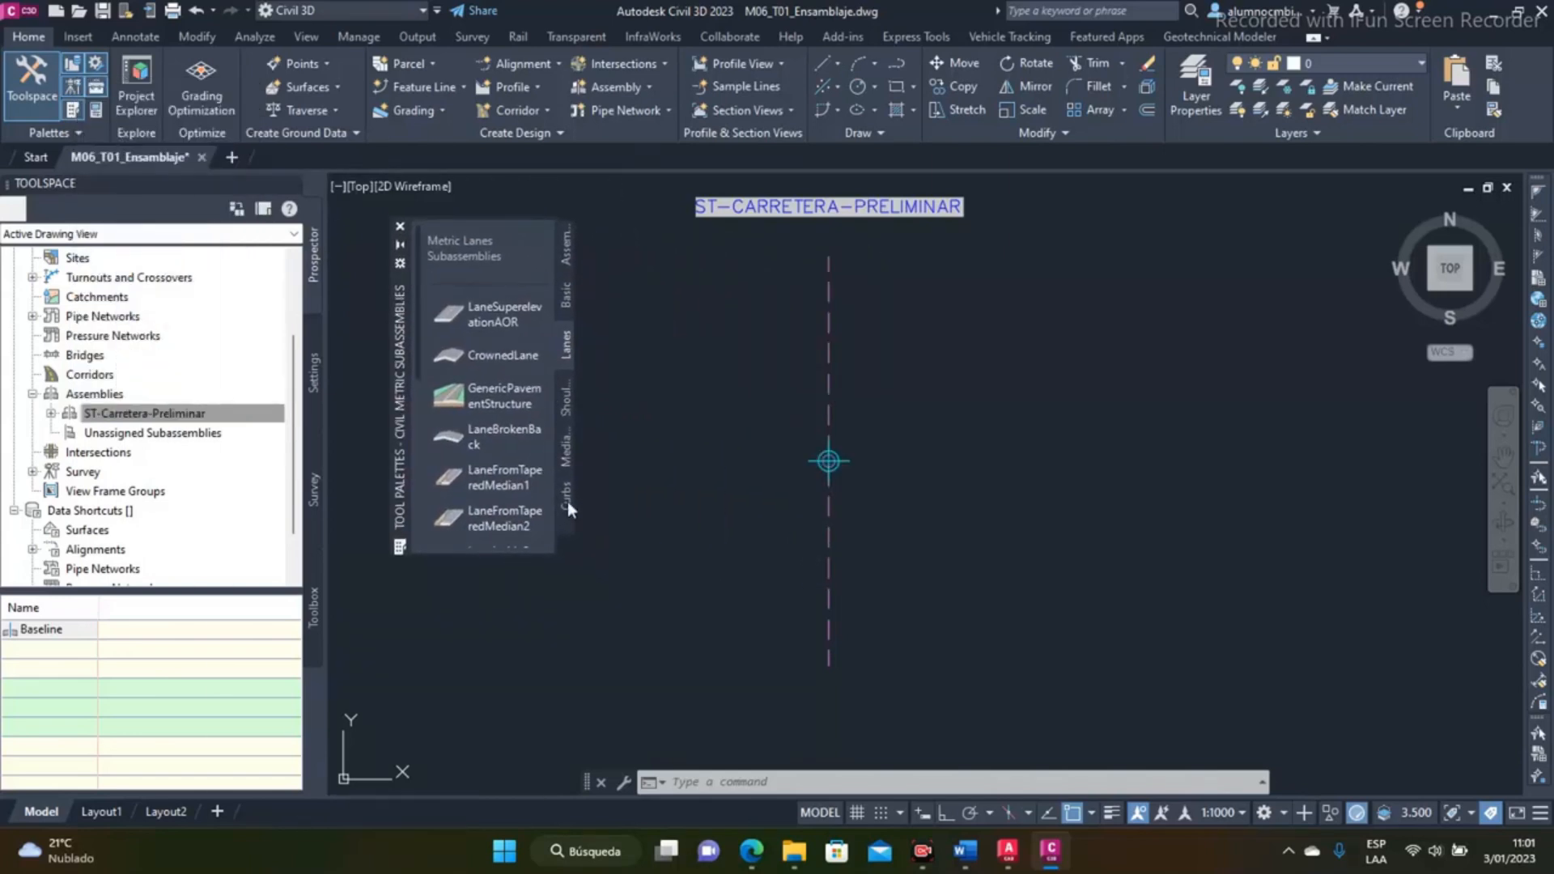
left_click_drag(557, 551, 622, 760)
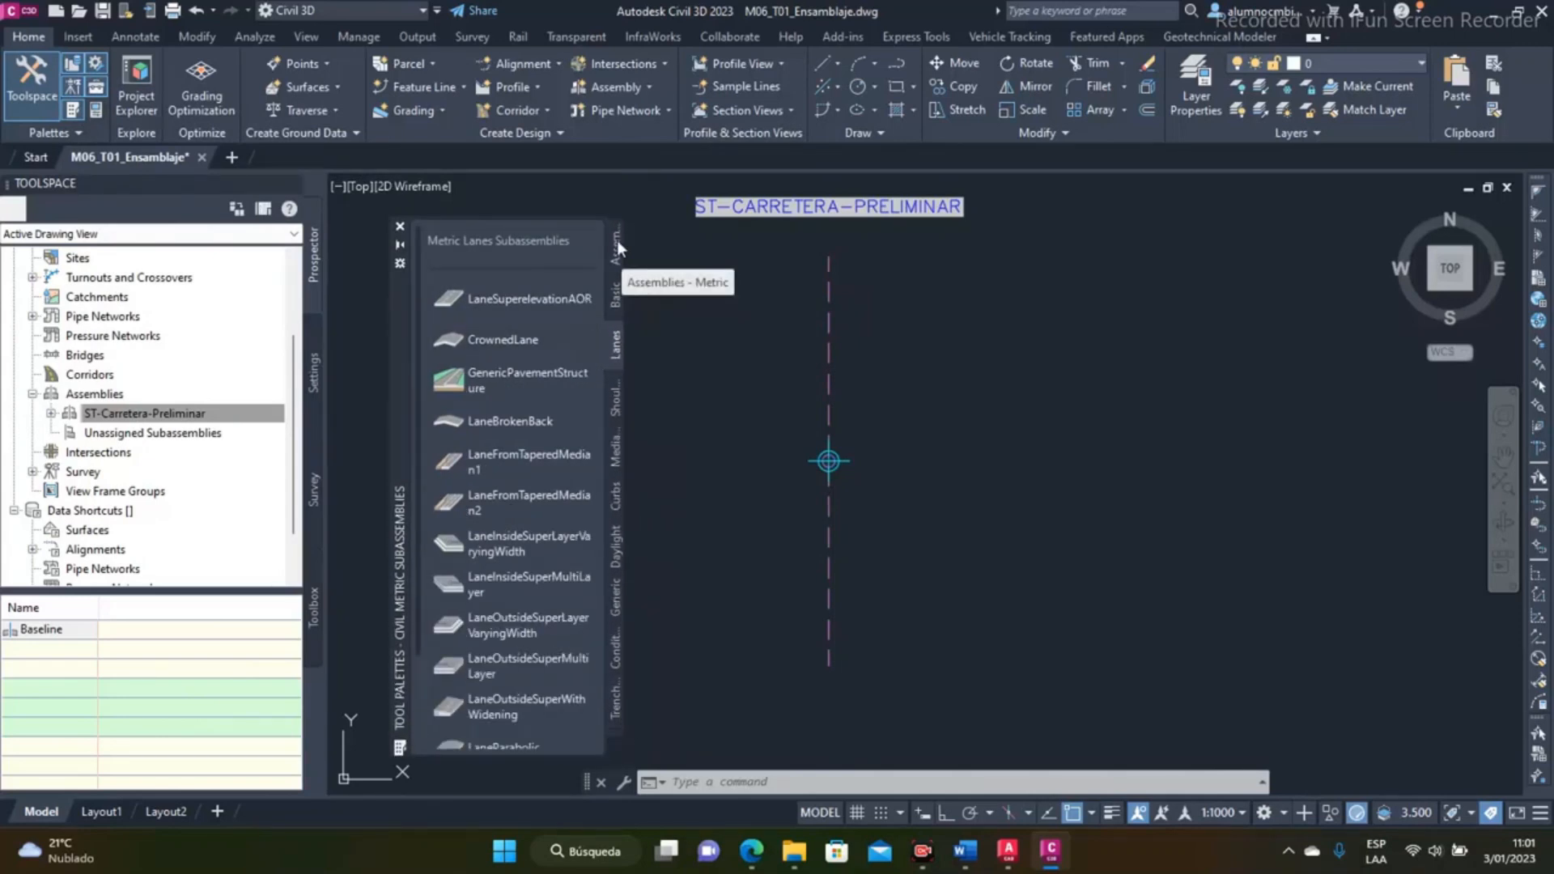
Review the available palette sets and the Assemblies - Metric, Basic and Lanes categories of the Civil Metric Subassemblies
right_click(406, 347)
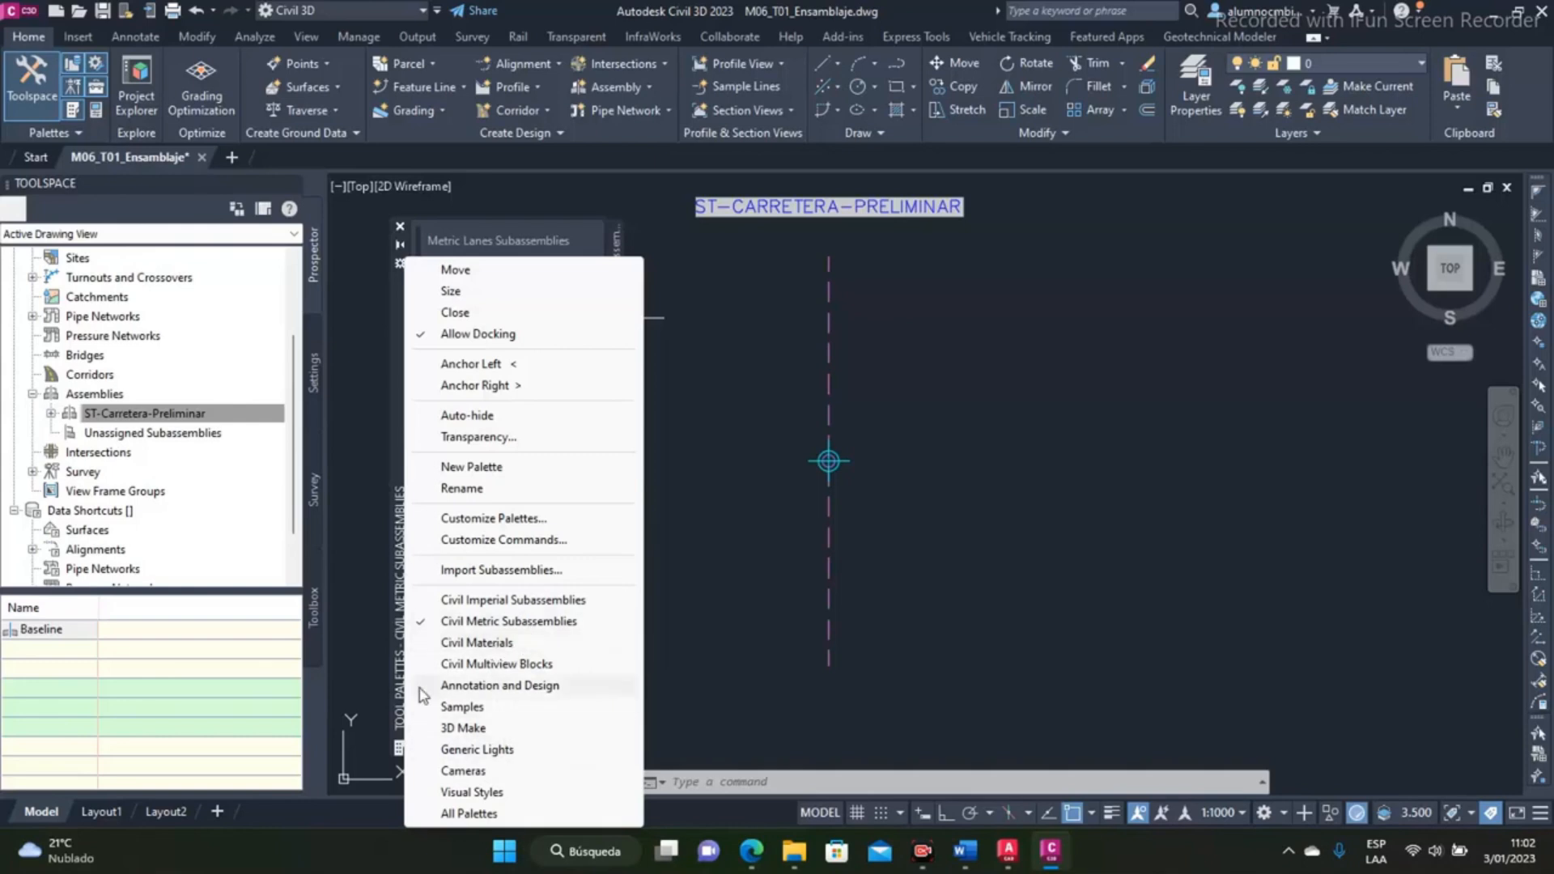
left_click(391, 602)
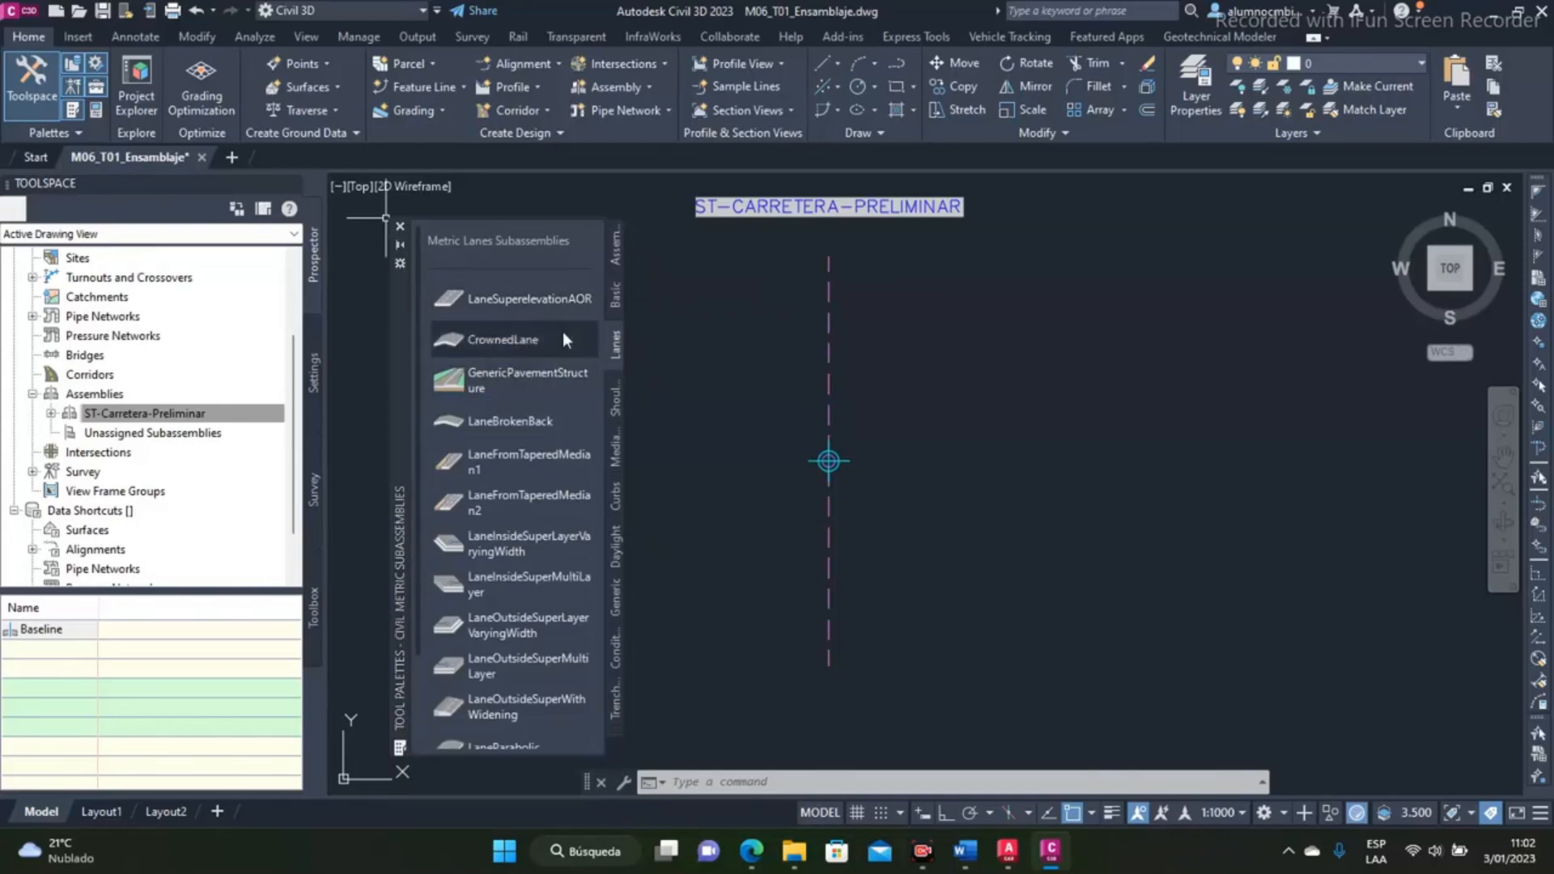
left_click(614, 244)
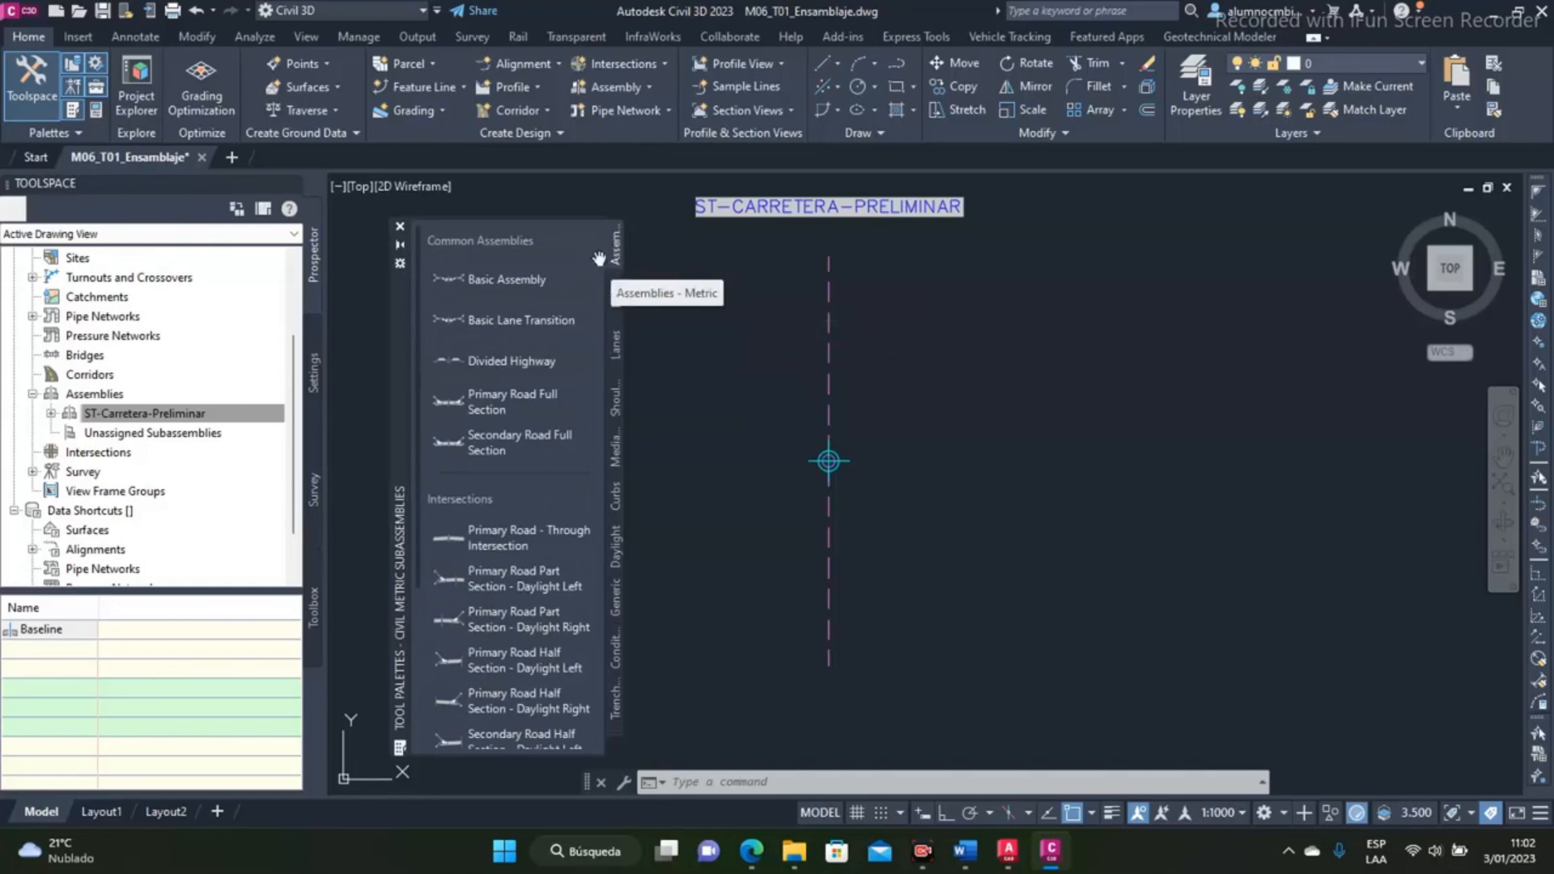
scroll(562, 324, "down", 5)
scroll(563, 332, "up", 5)
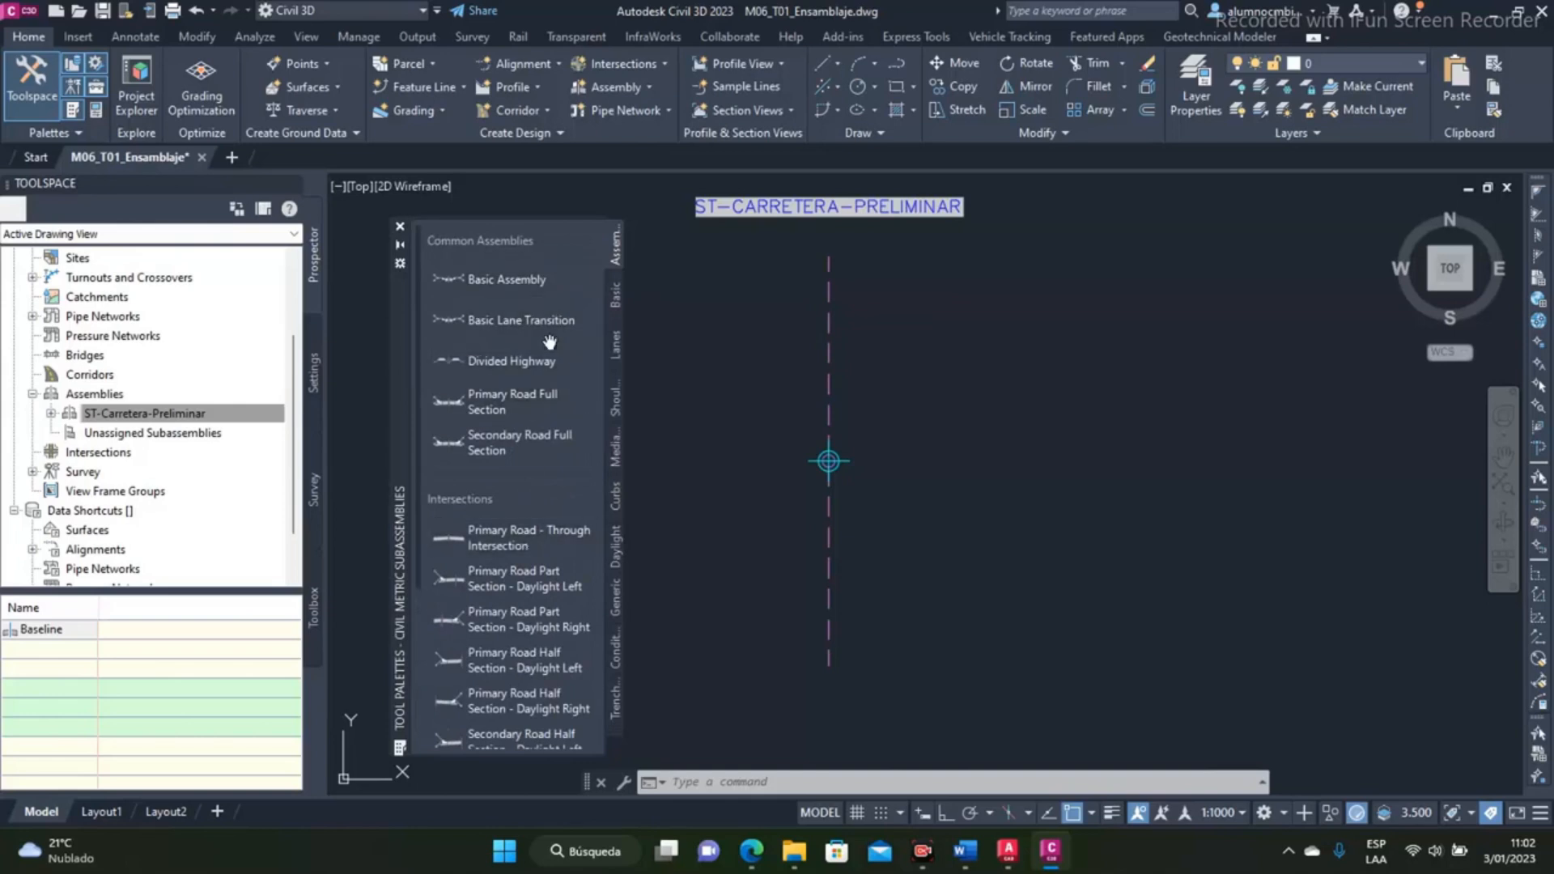
left_click(618, 300)
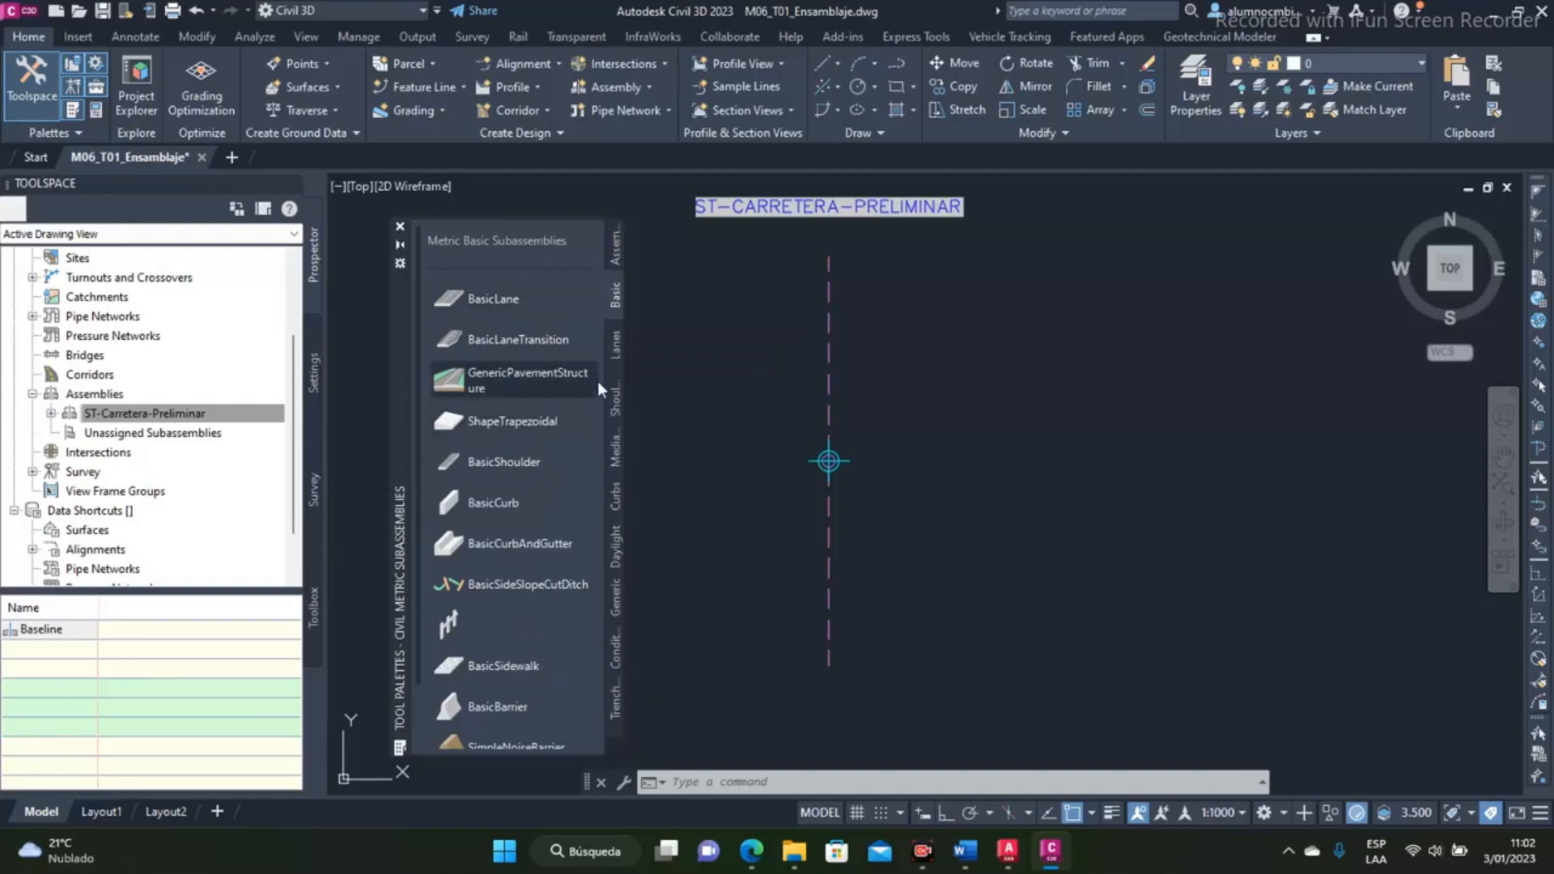
left_click(615, 343)
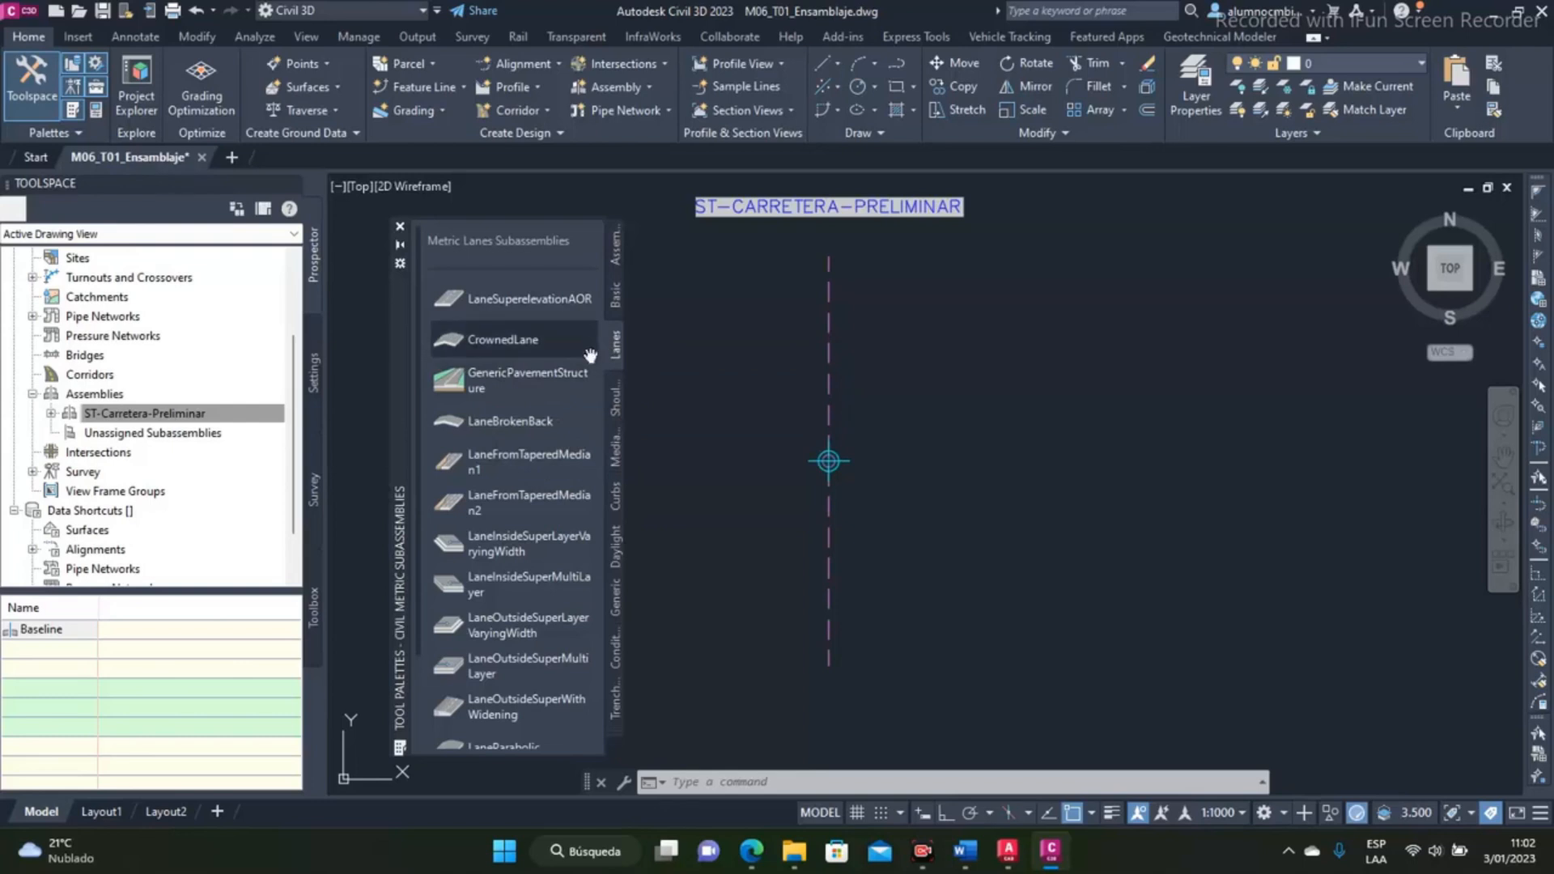
Examine the Shoulders, Medians, Curbs, Daylight, Generic, Conditional and Trench Pipes subassembly categories
left_click(619, 410)
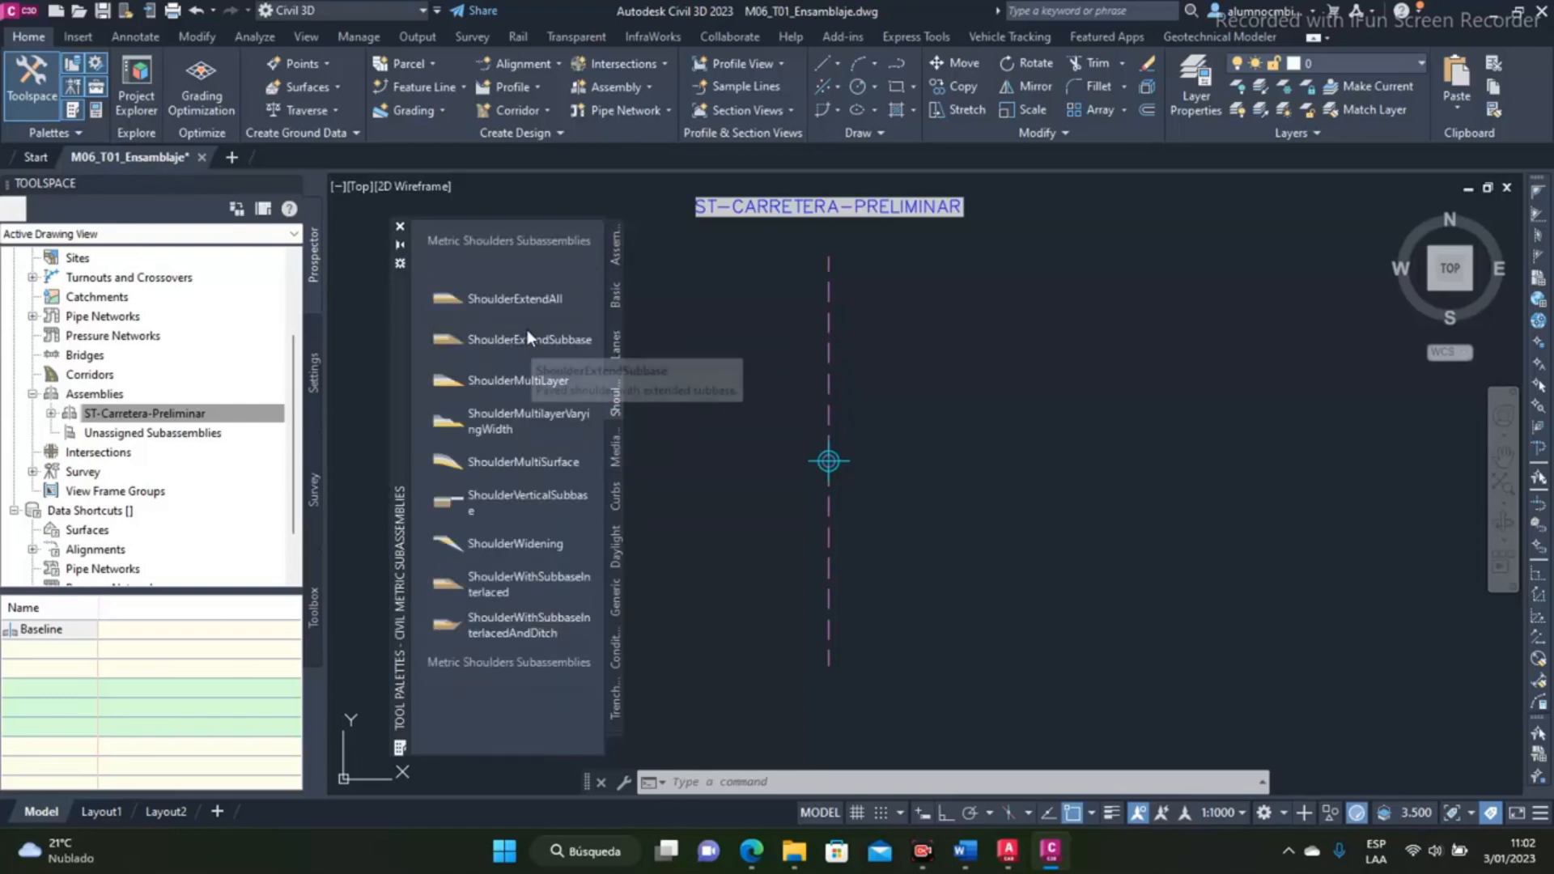
left_click(613, 452)
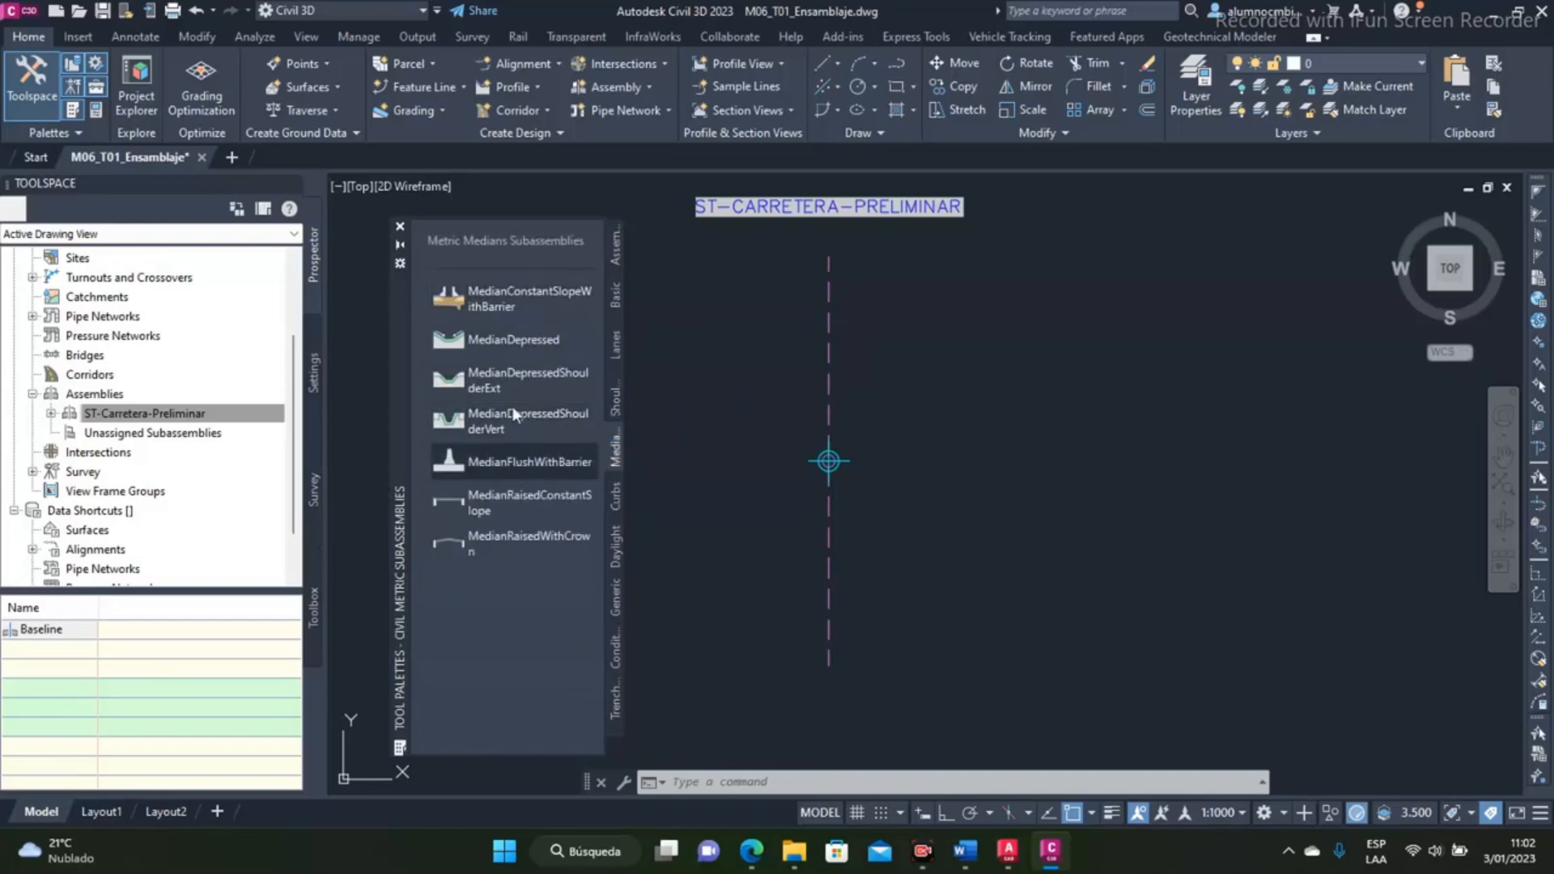
left_click(613, 504)
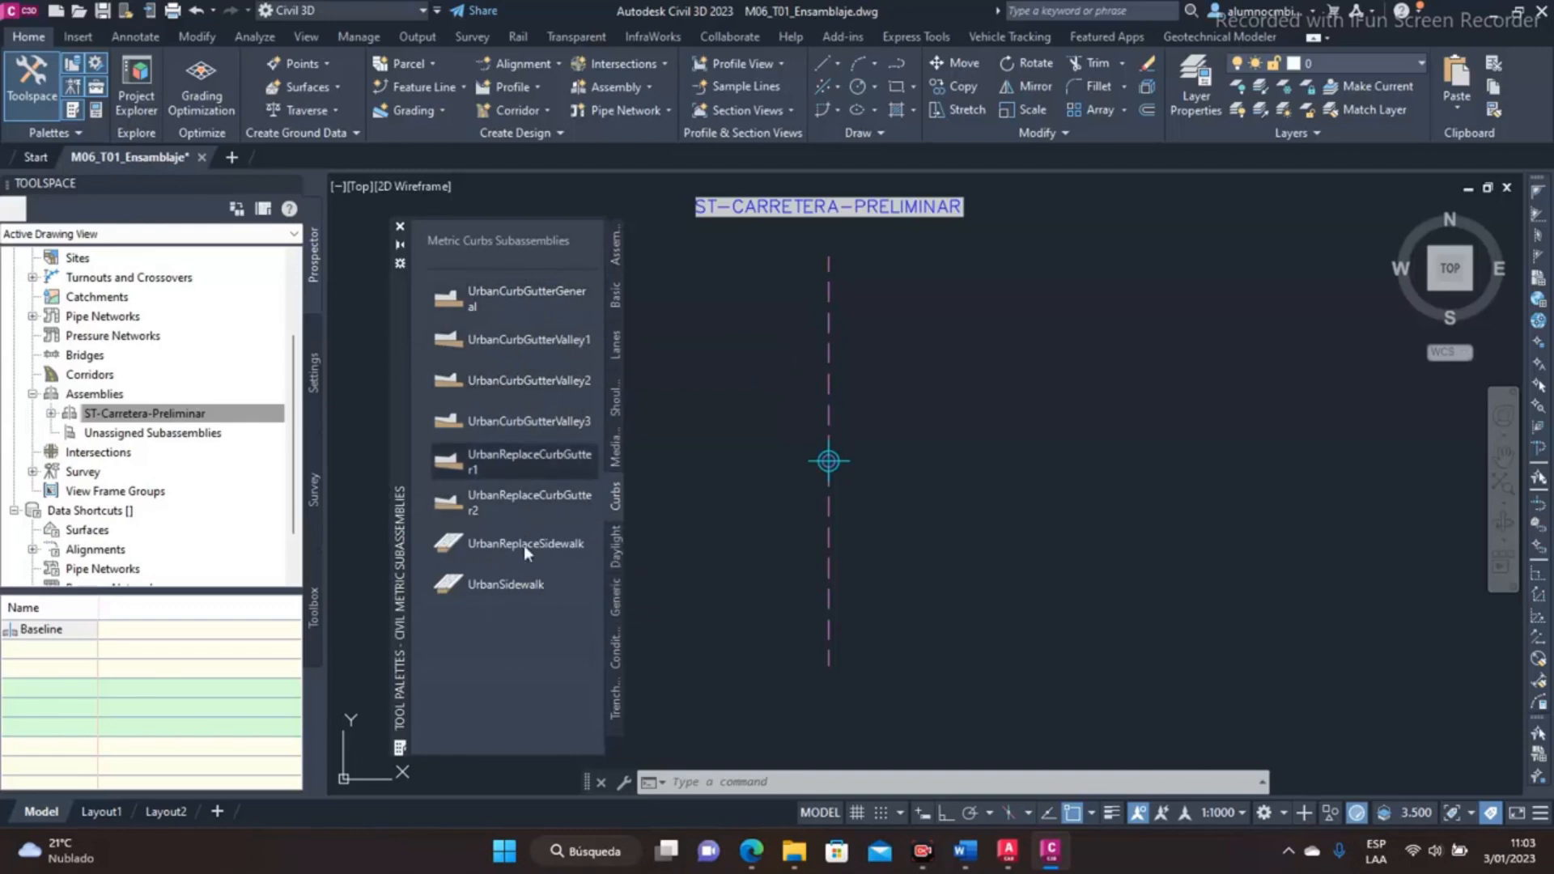
left_click(616, 544)
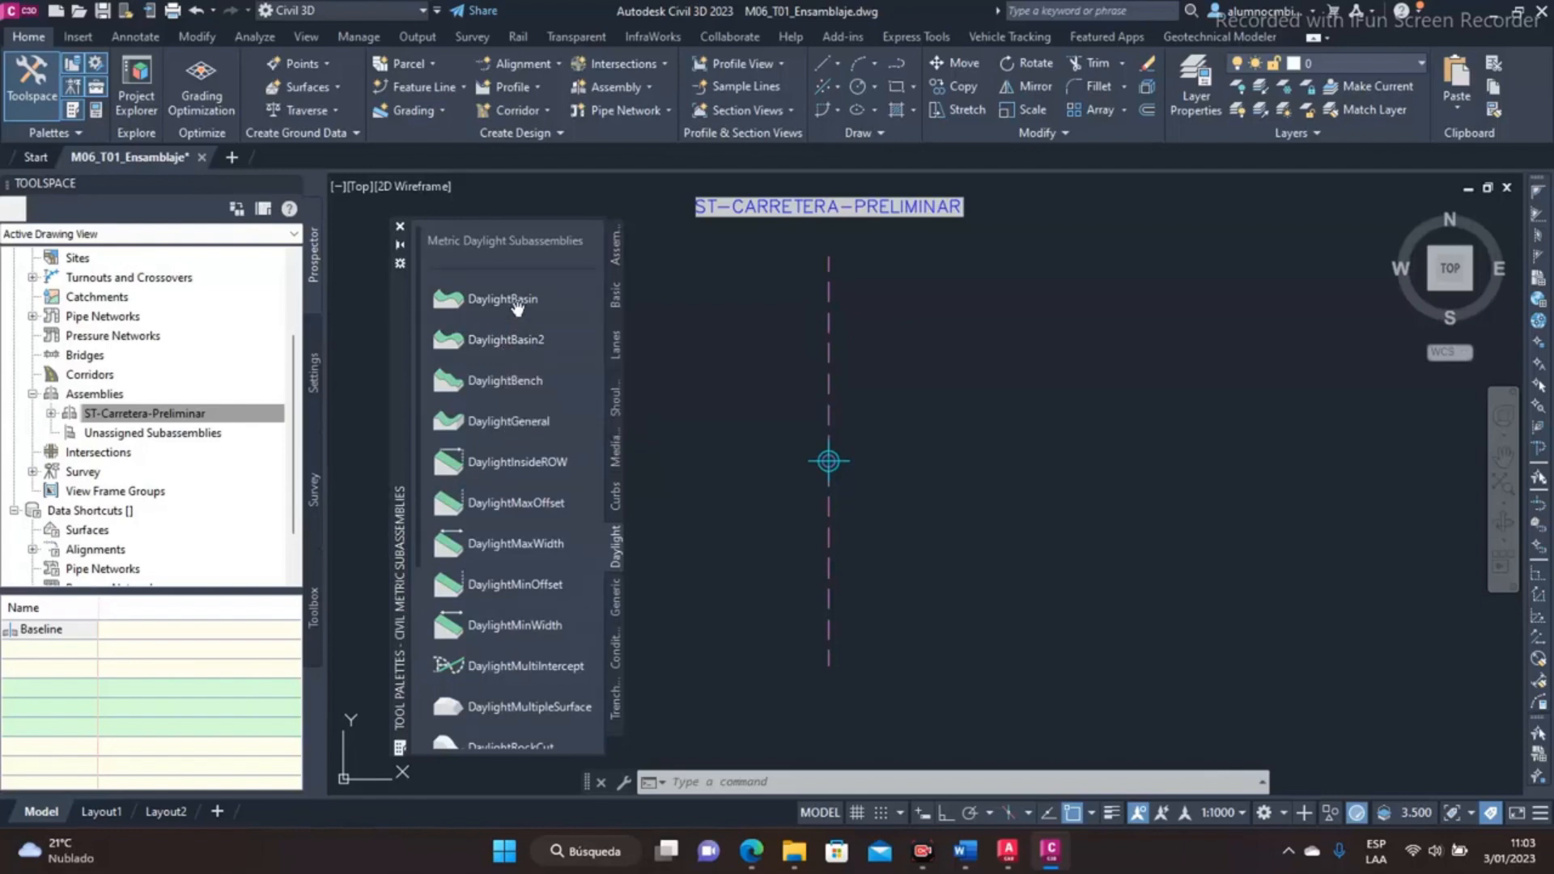
left_click(612, 600)
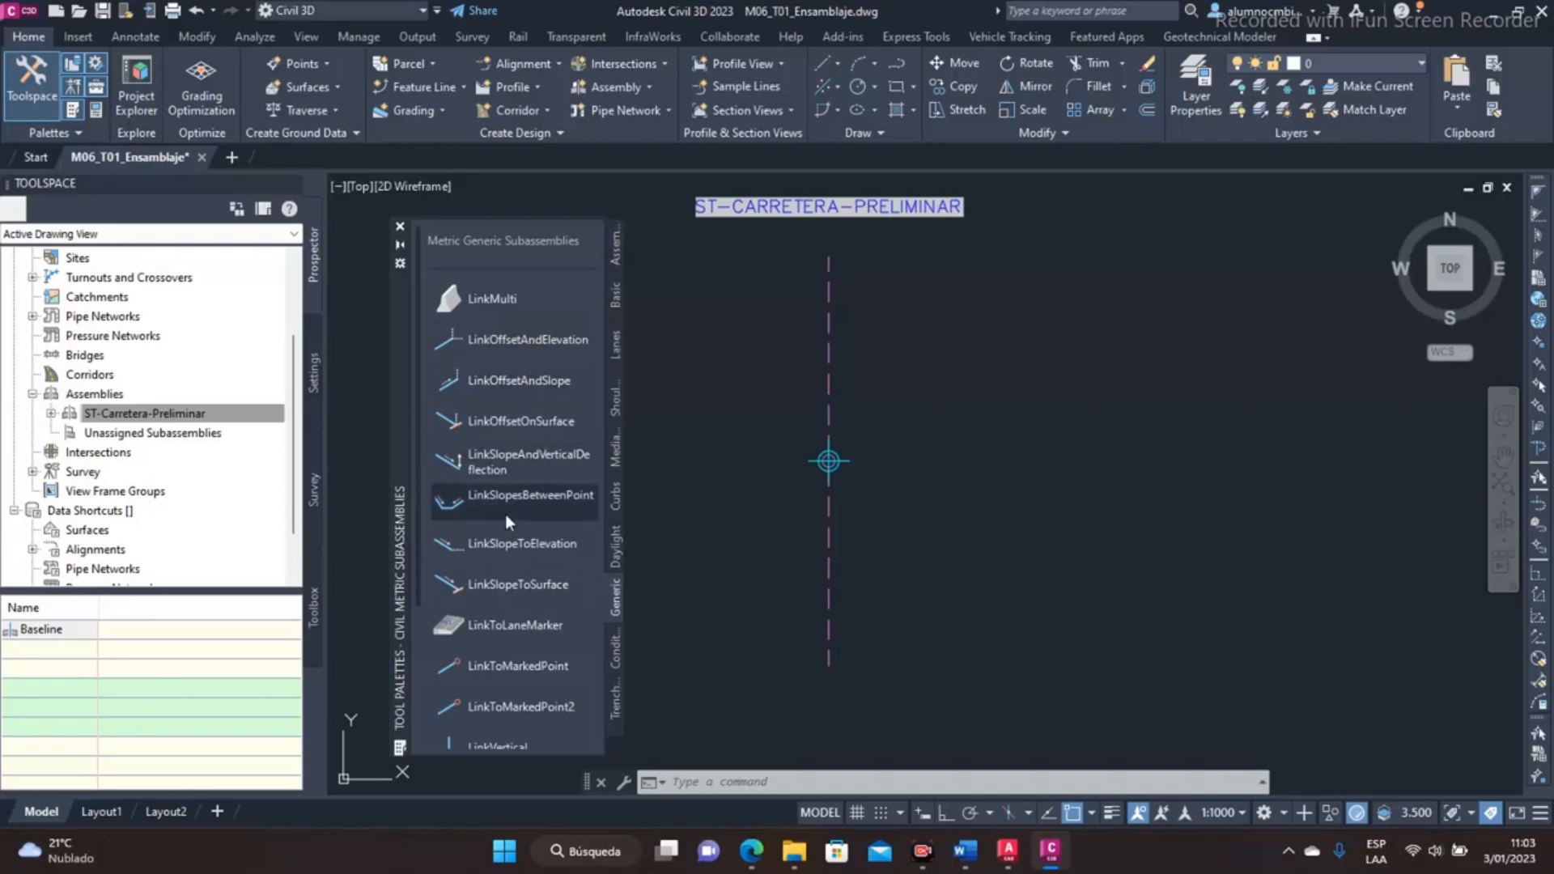
scroll(508, 518, "down", 3)
scroll(509, 518, "down", 2)
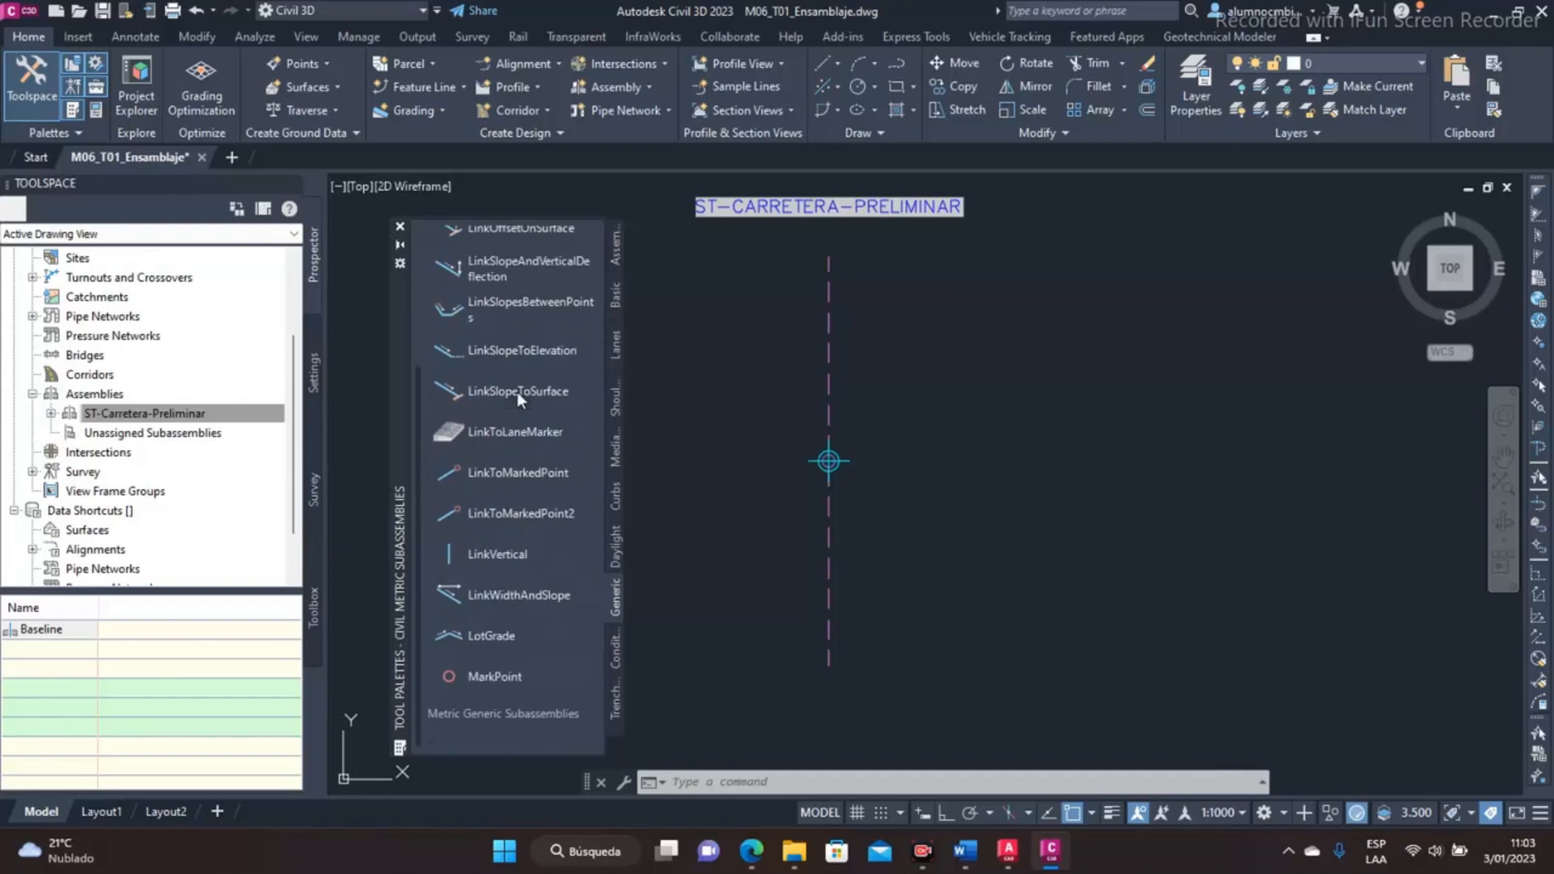
left_click(615, 647)
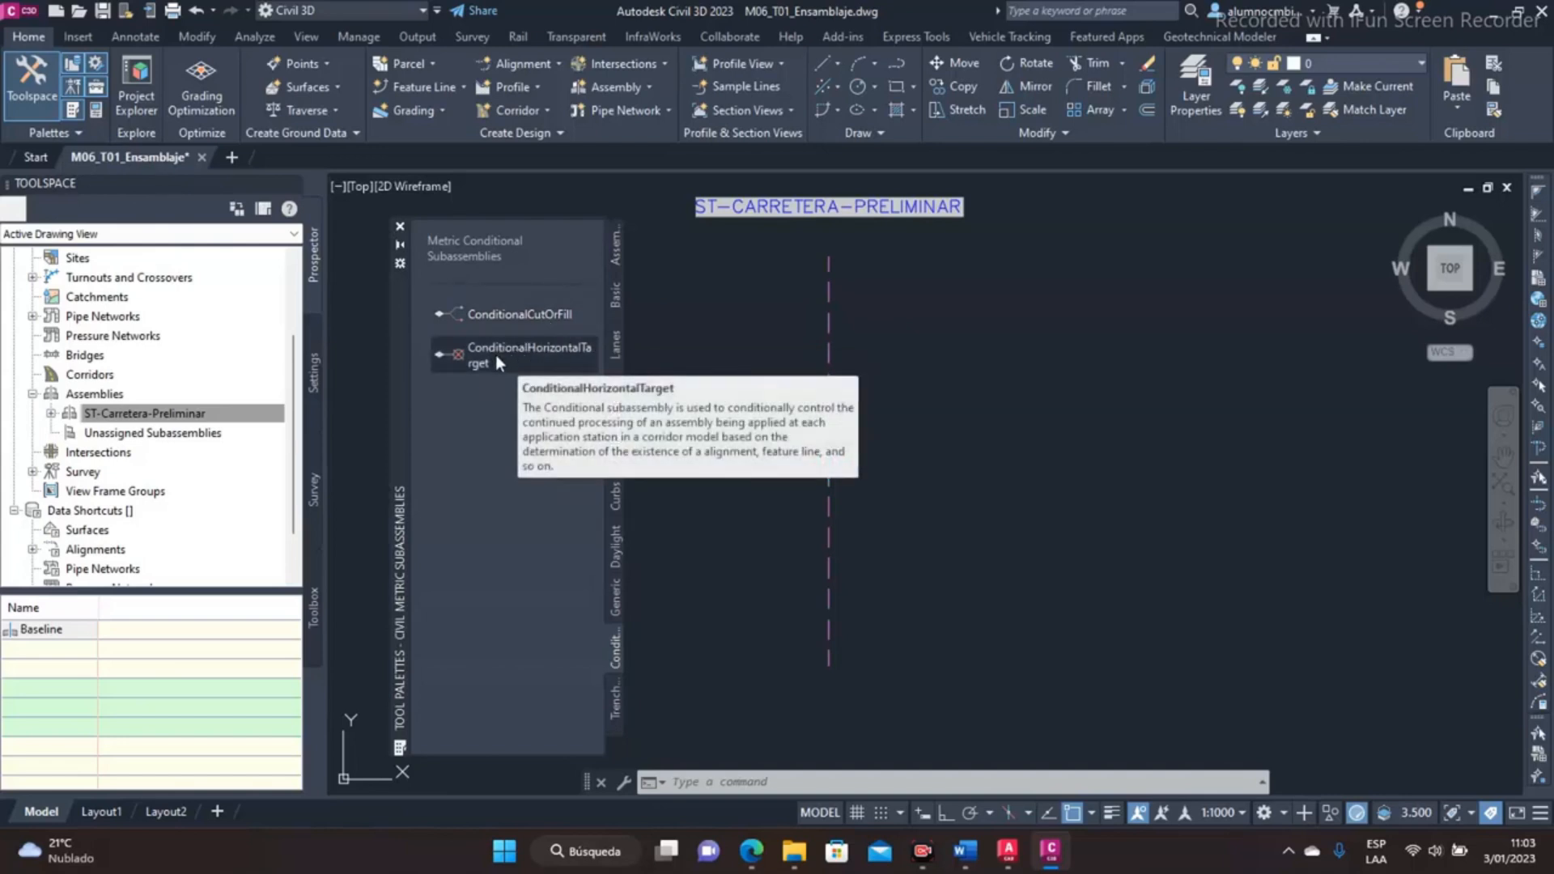
left_click(612, 694)
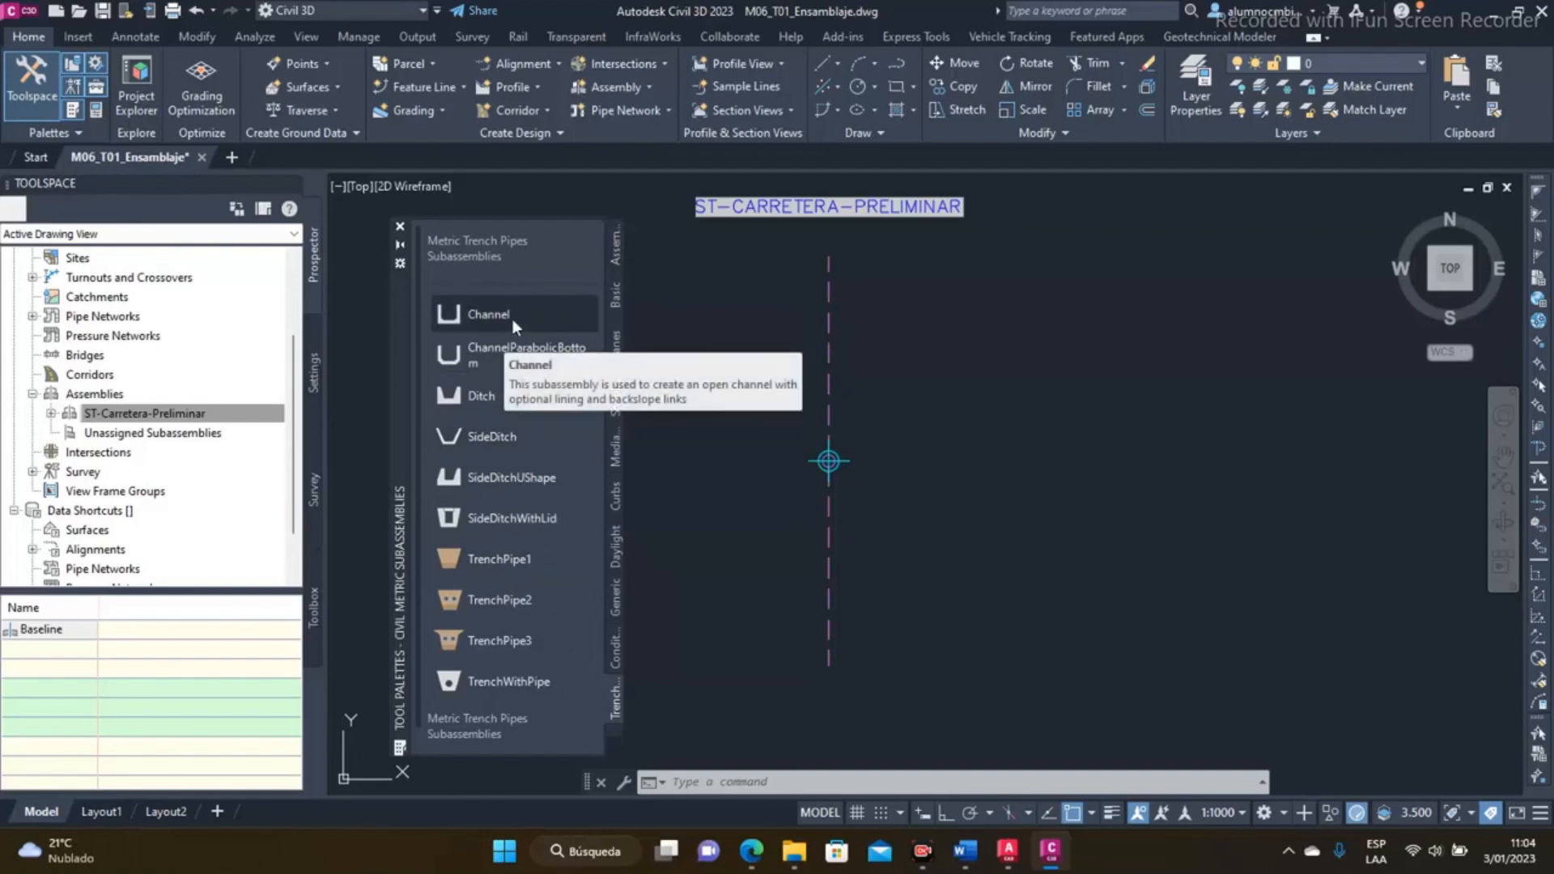
Examine the remaining Retaining Walls, Rehab, Bridge and Rail subassembly categories
left_click(615, 731)
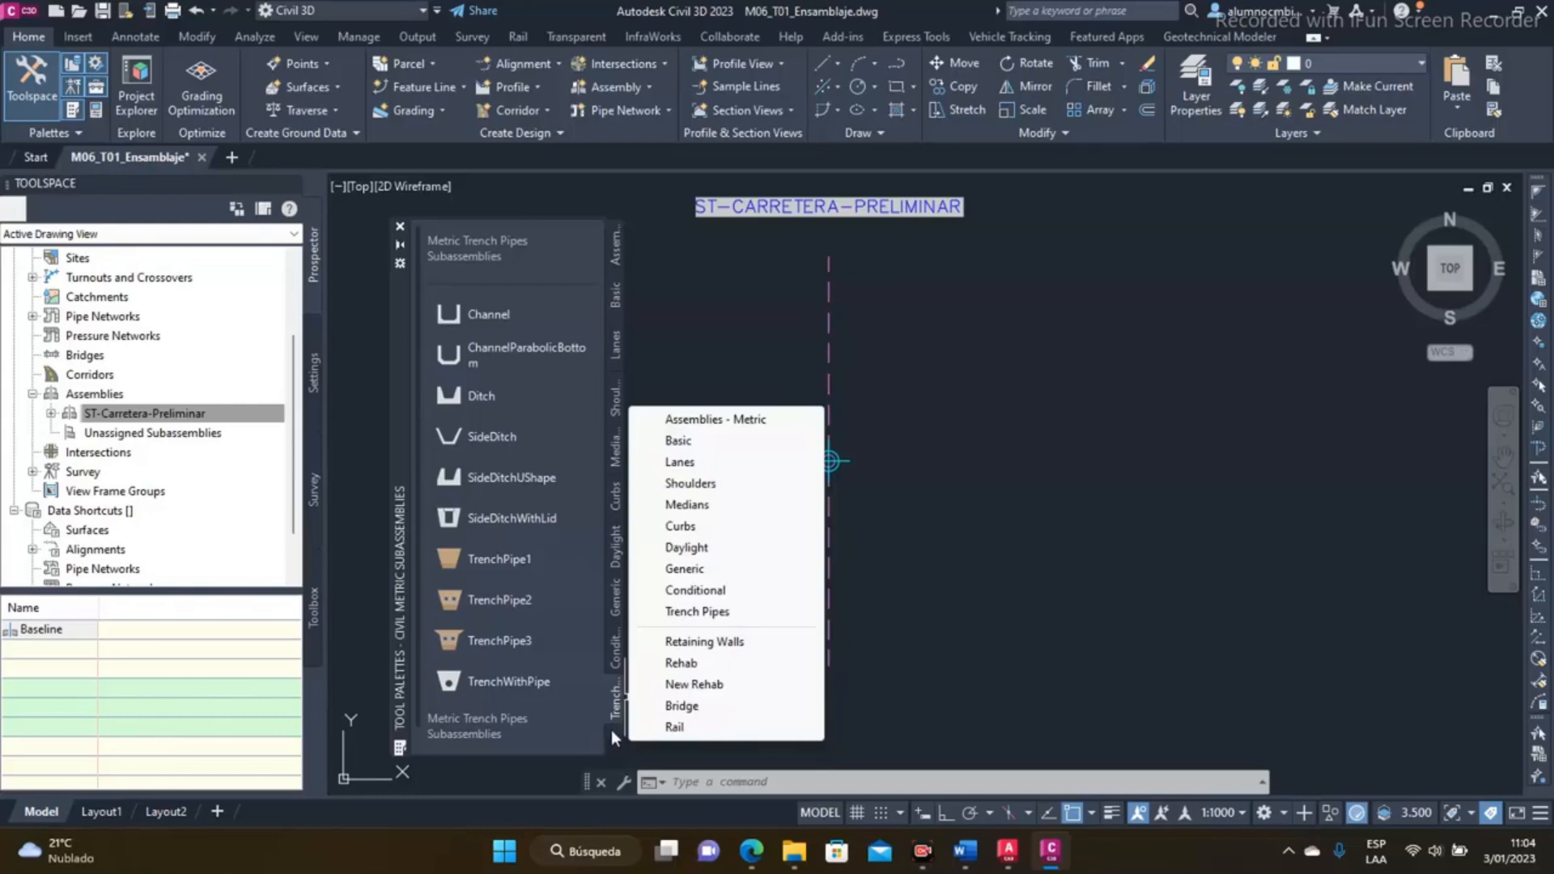
left_click(692, 642)
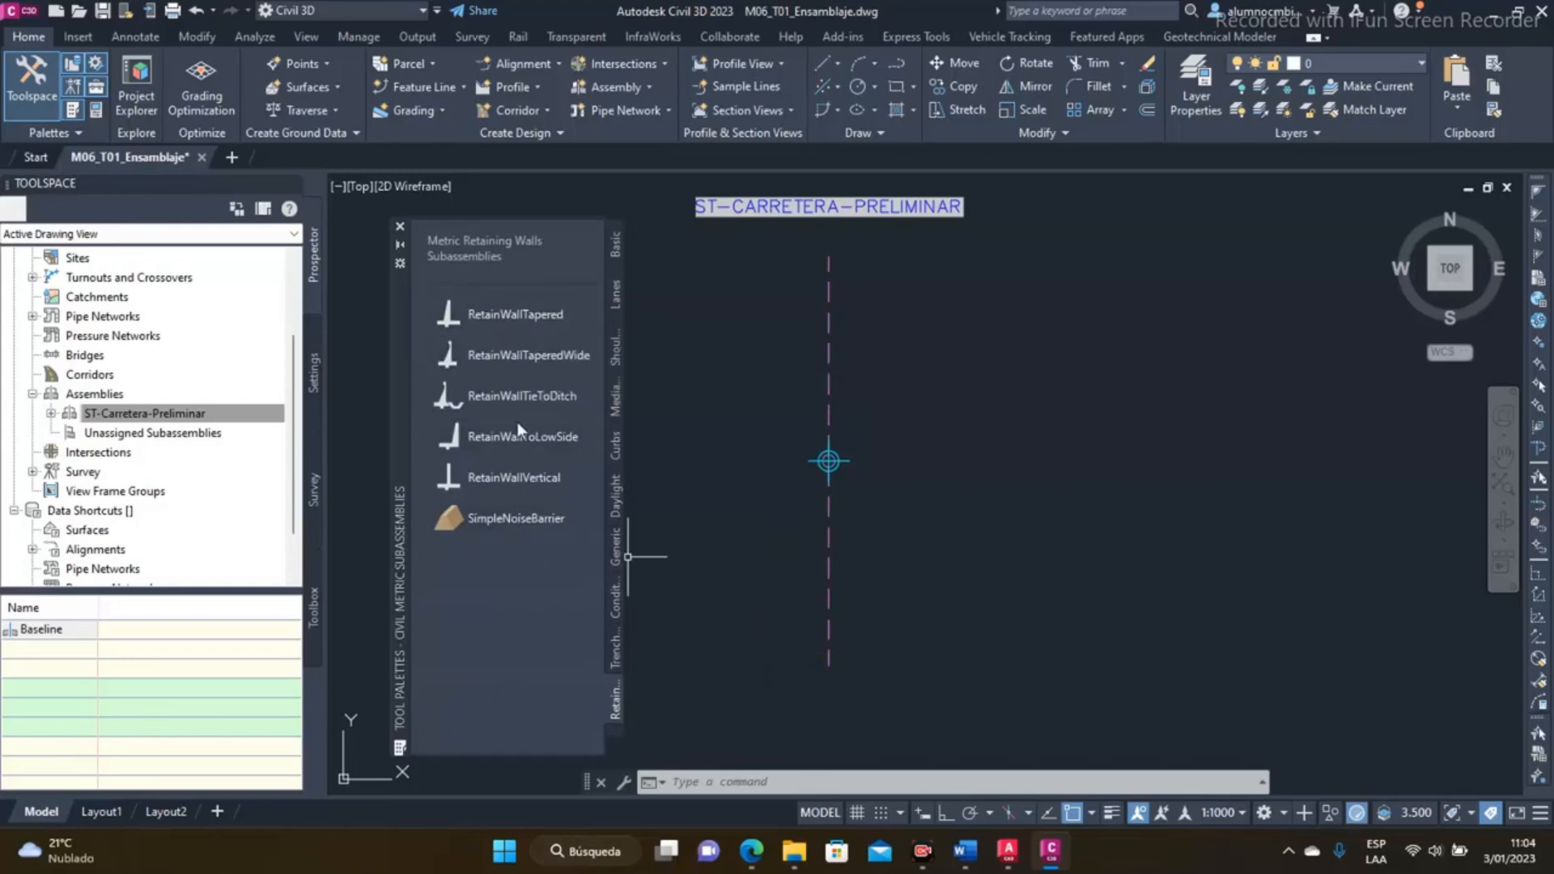
right_click(614, 728)
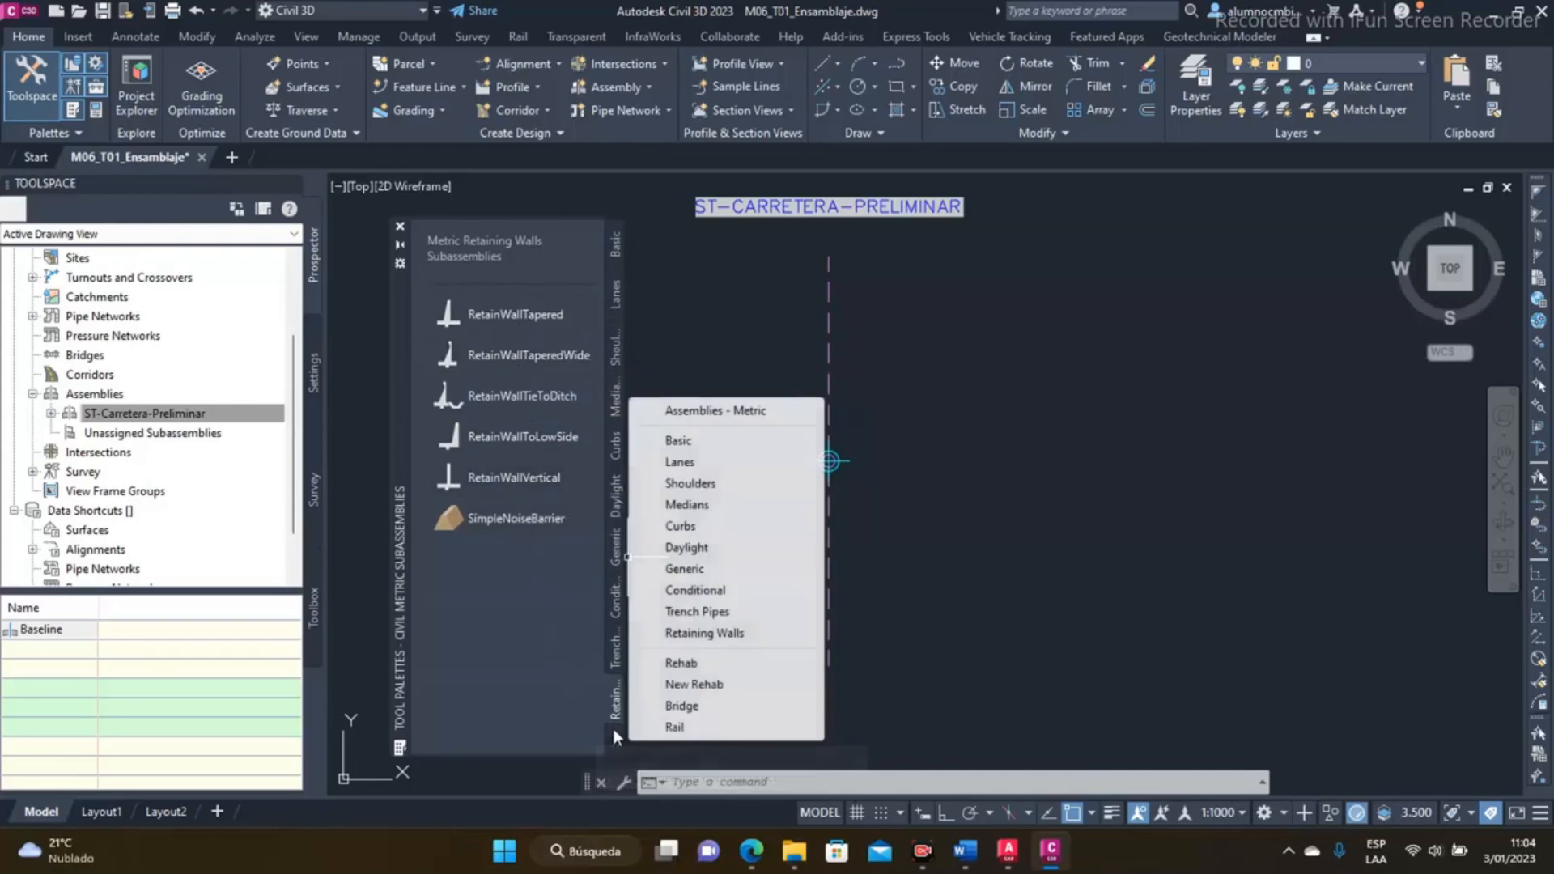
left_click(686, 669)
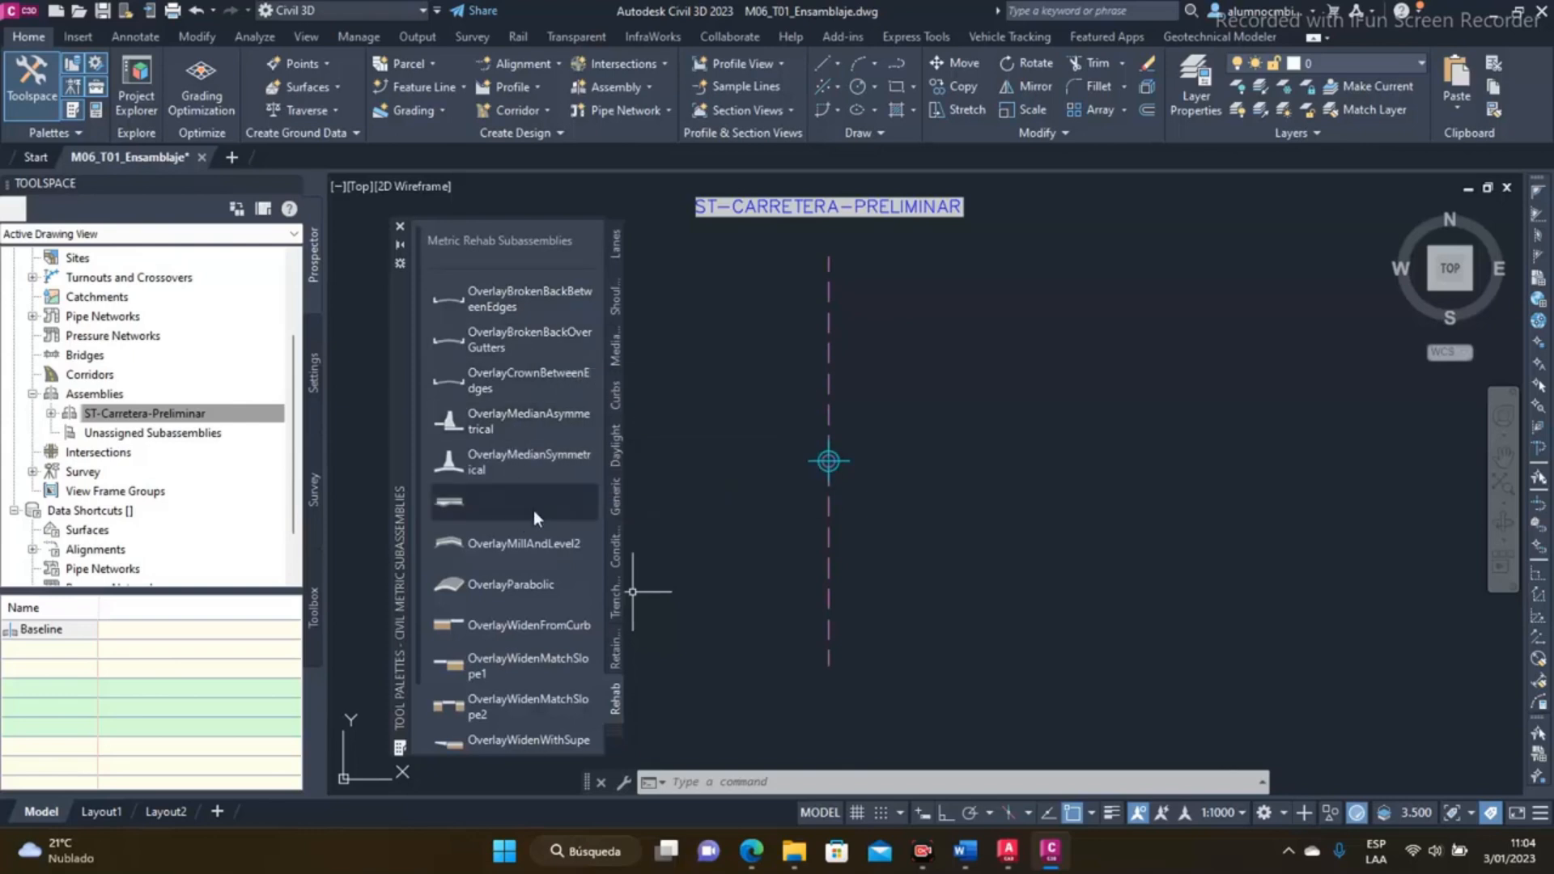
left_click(617, 731)
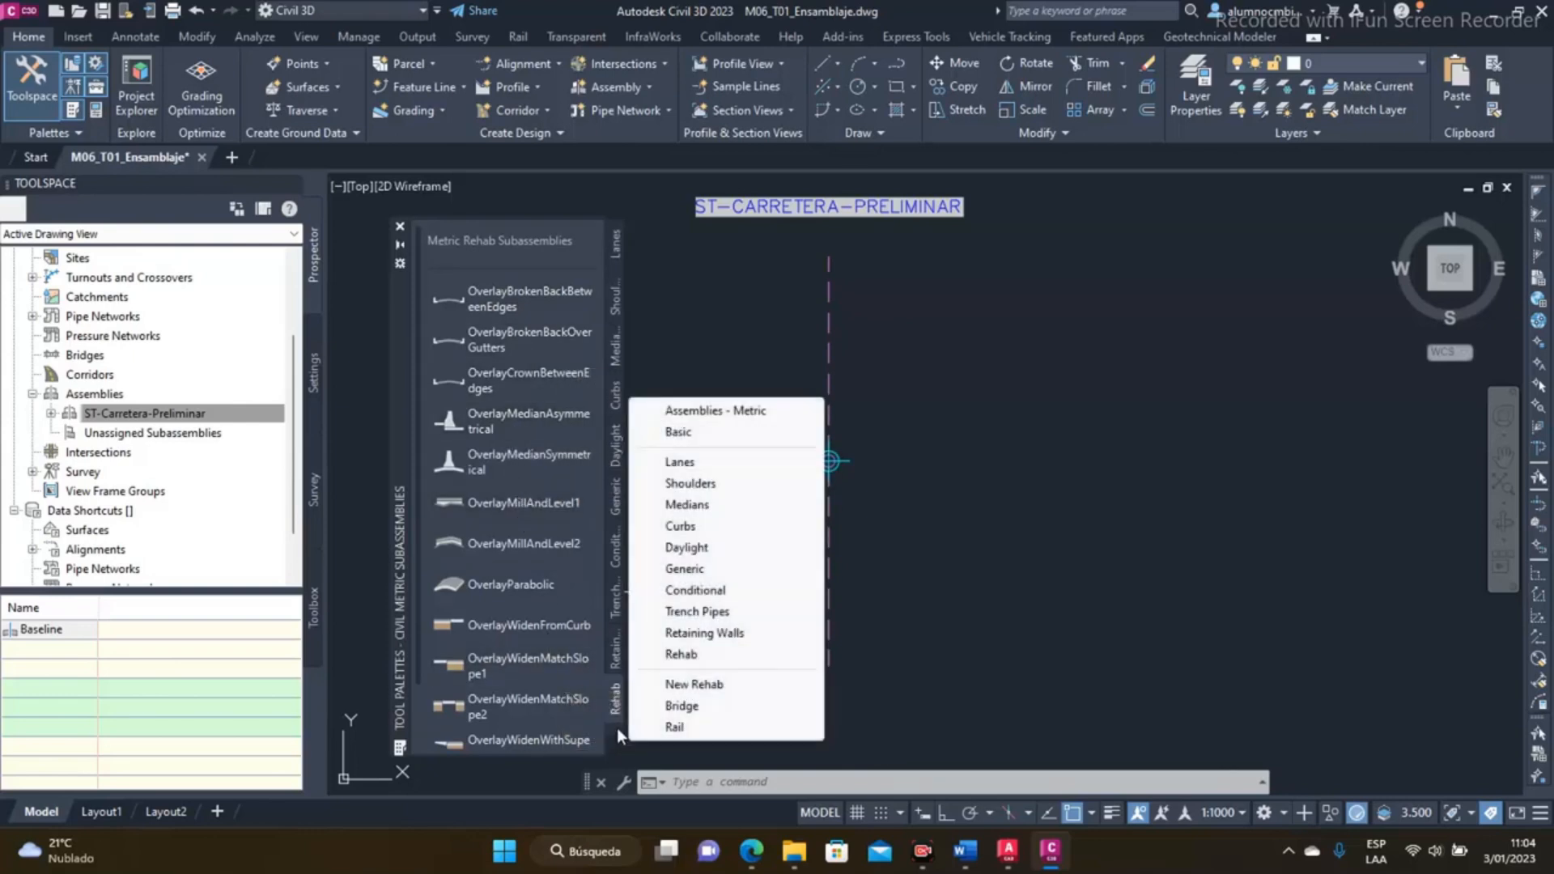
left_click(684, 706)
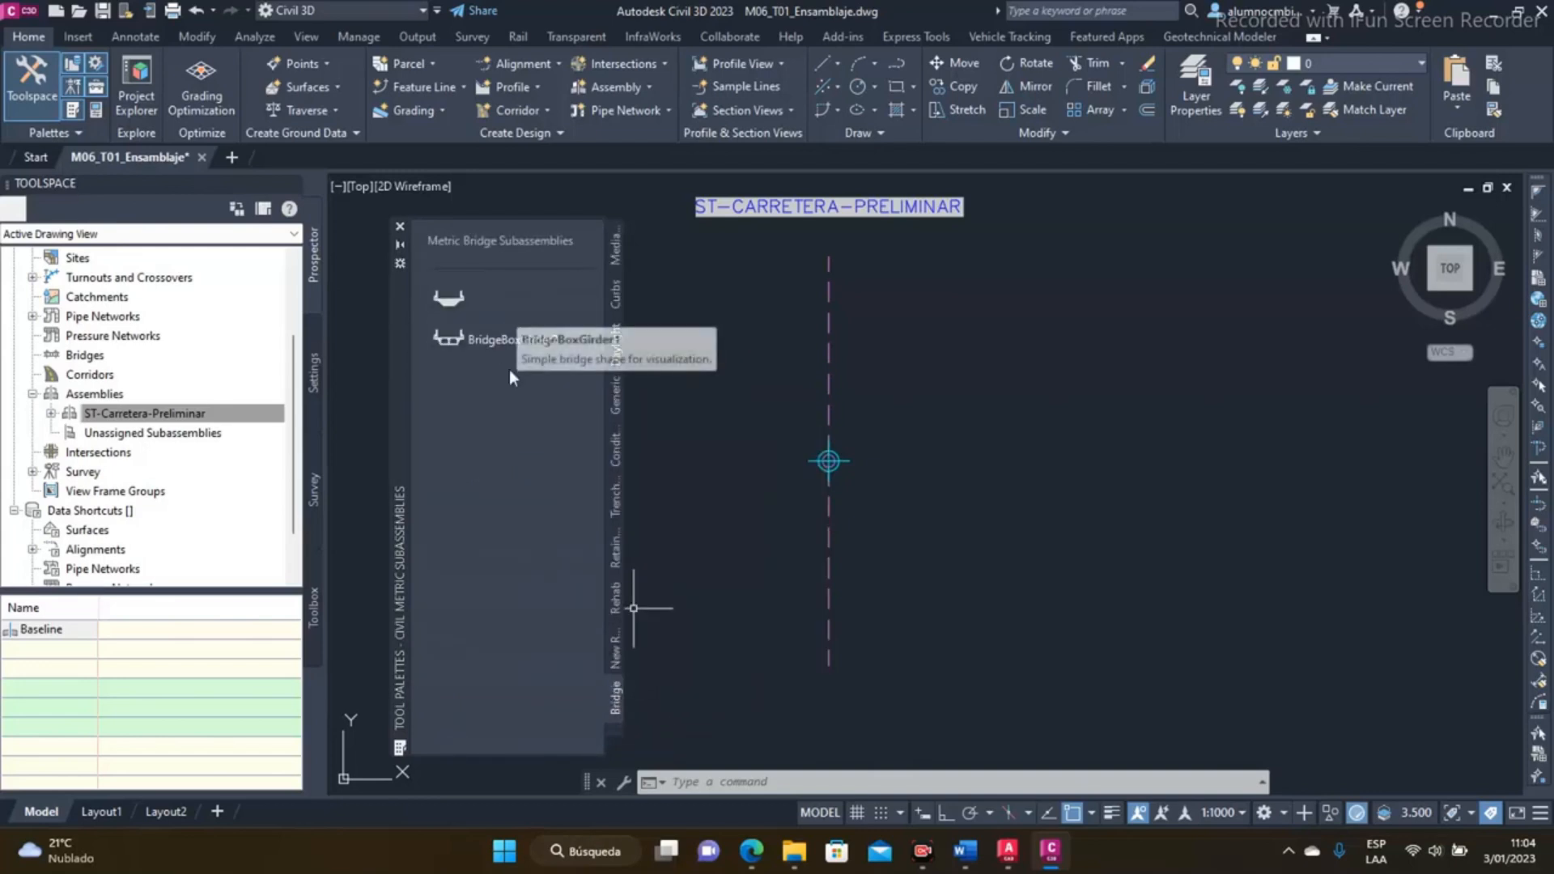
left_click(610, 727)
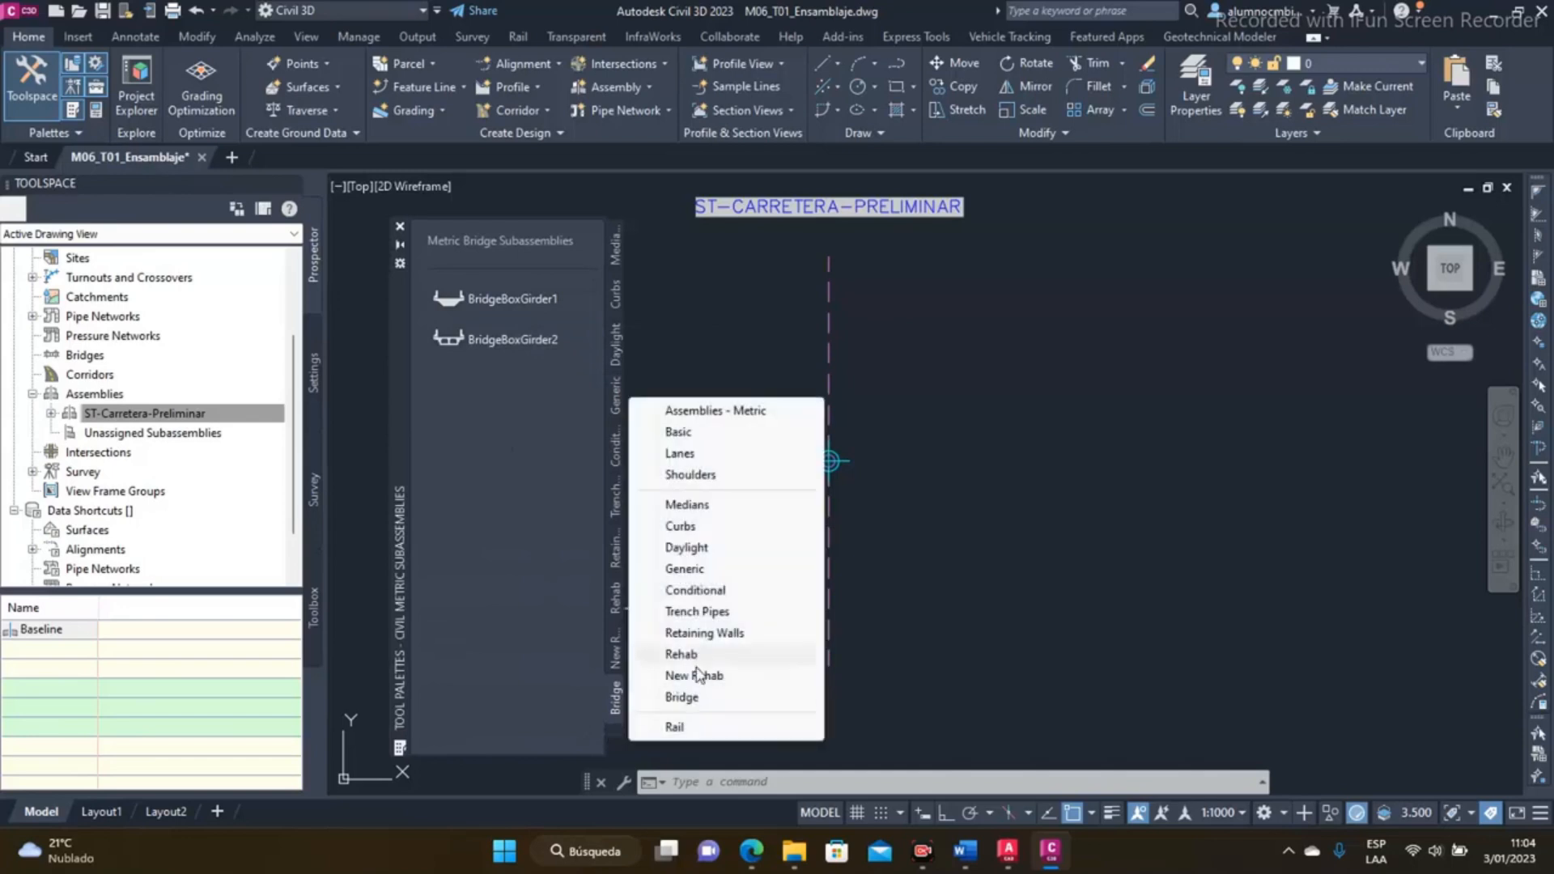
left_click(676, 728)
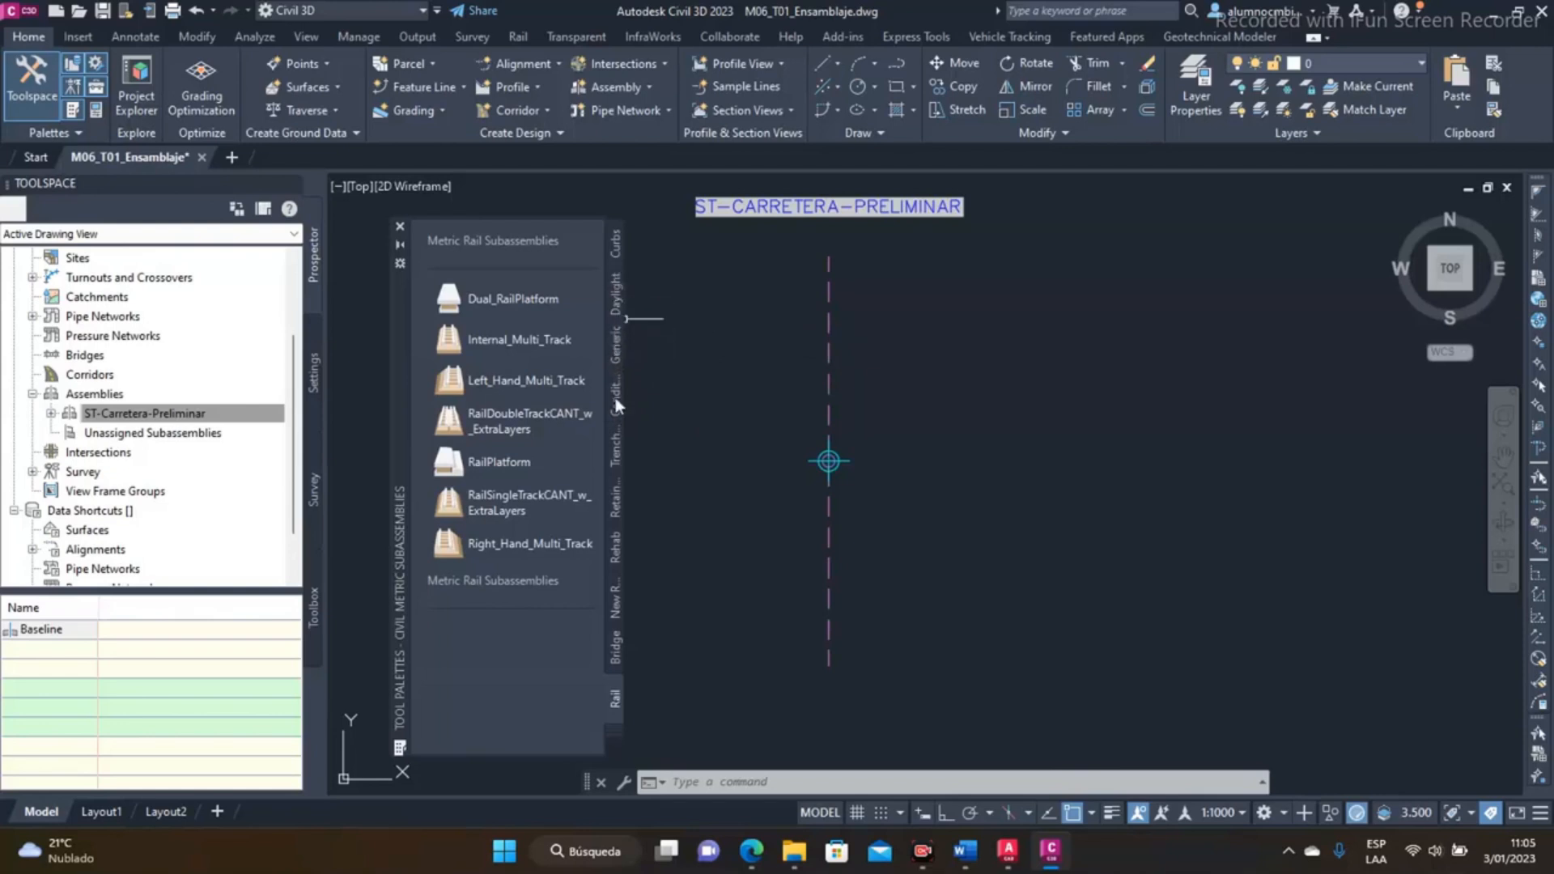
Return to the Lanes subassemblies and widen the palette window so the full subassembly names fit on one line
left_click(617, 735)
left_click(699, 461)
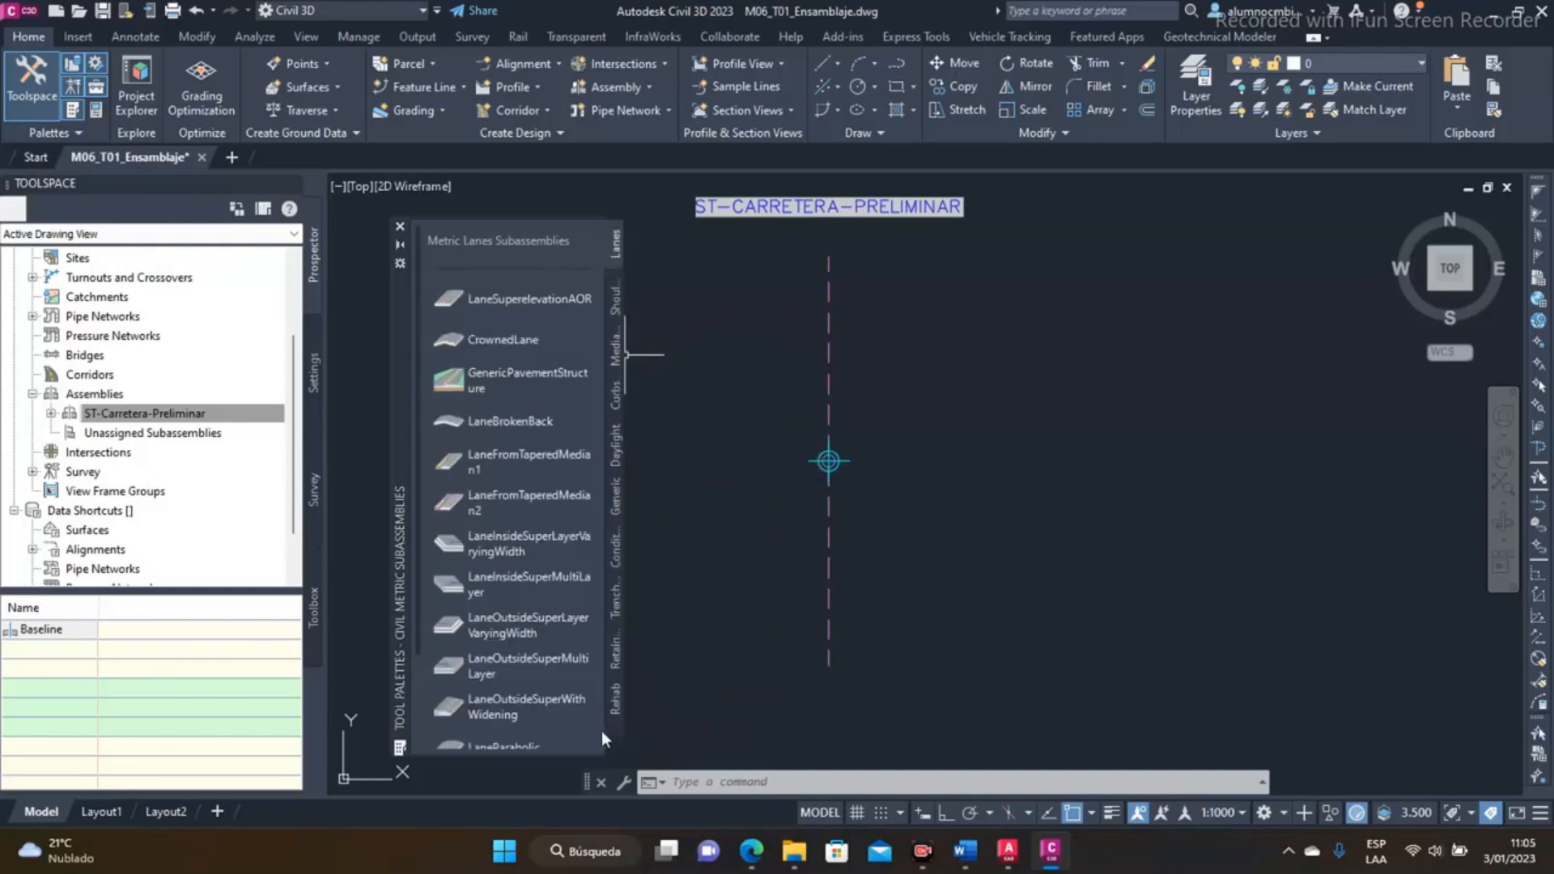
left_click_drag(606, 742, 723, 742)
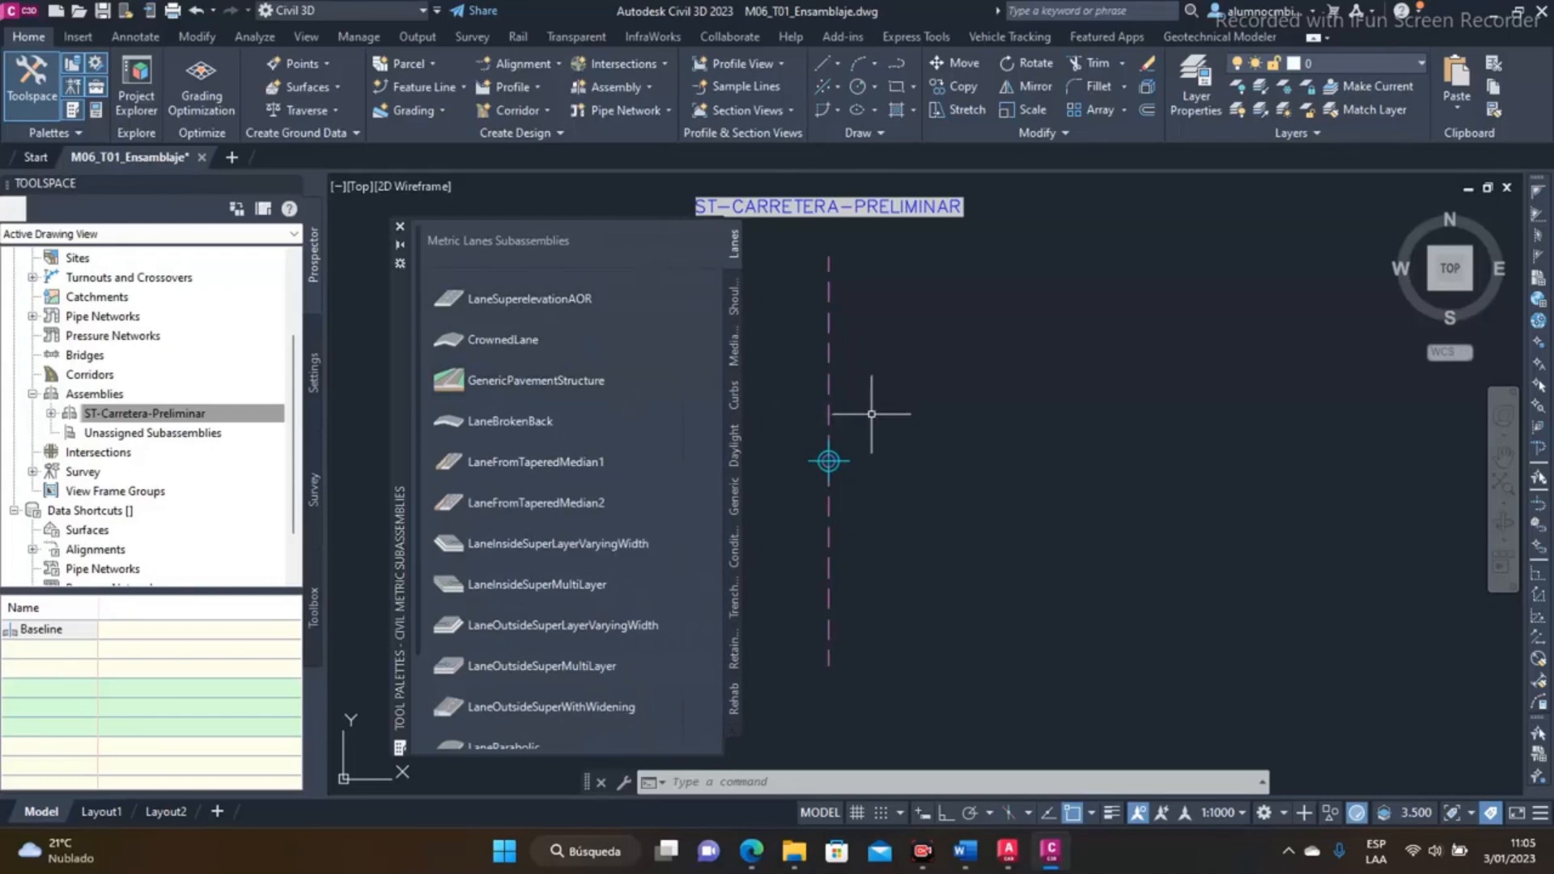
middle_click_drag(872, 414, 1148, 432)
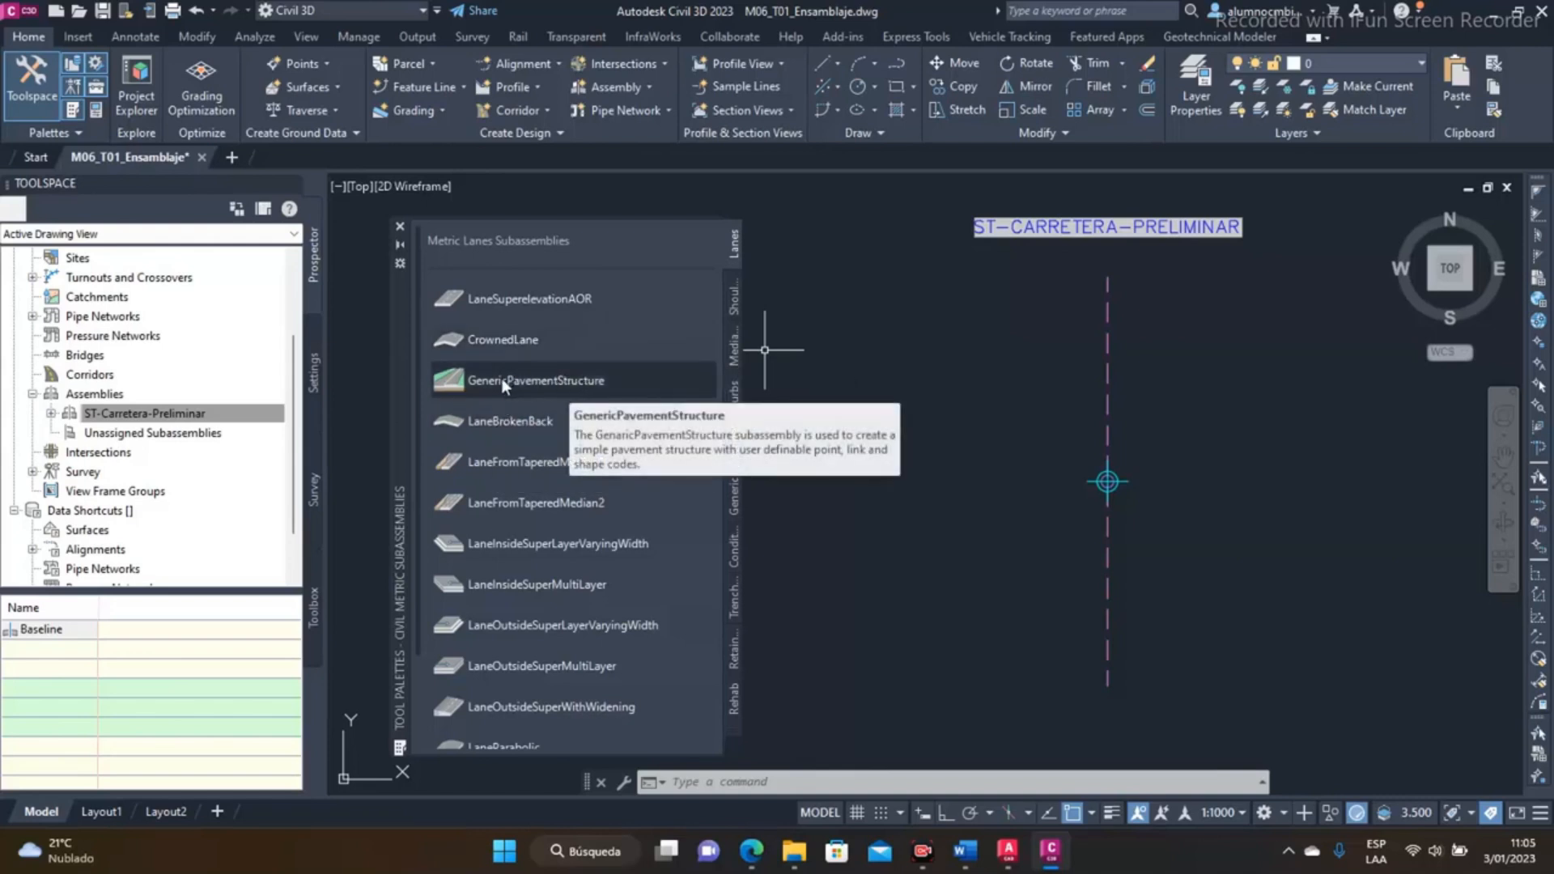
left_click(490, 423)
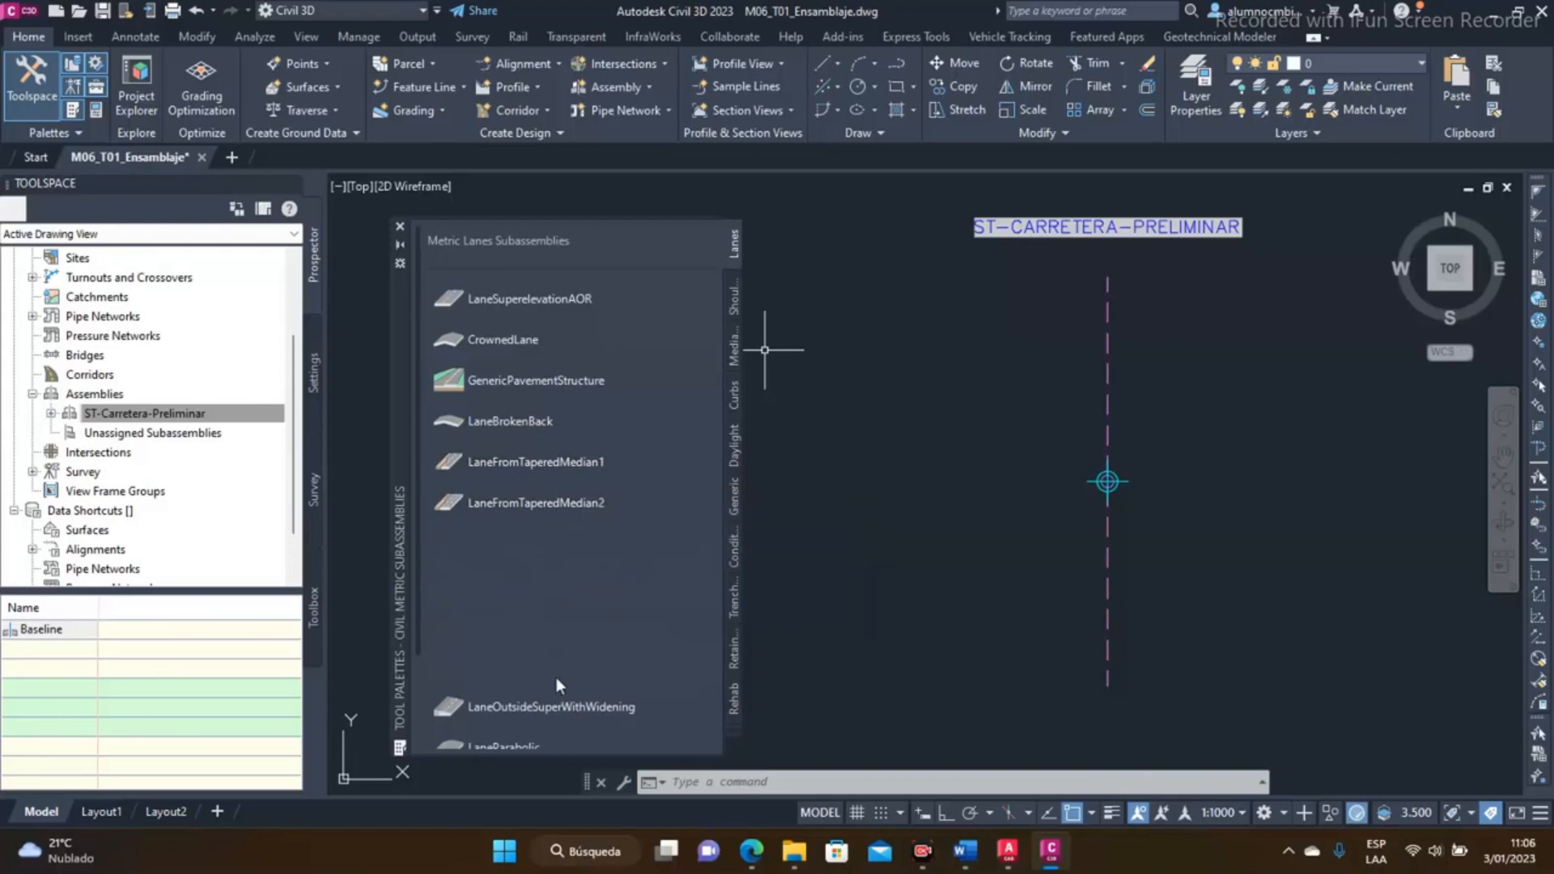
Attach a LaneSuperelevationAOR subassembly to the right side of the ST-Carretera-Preliminar assembly baseline, keeping the default parameters
scroll(582, 468, "down", 3)
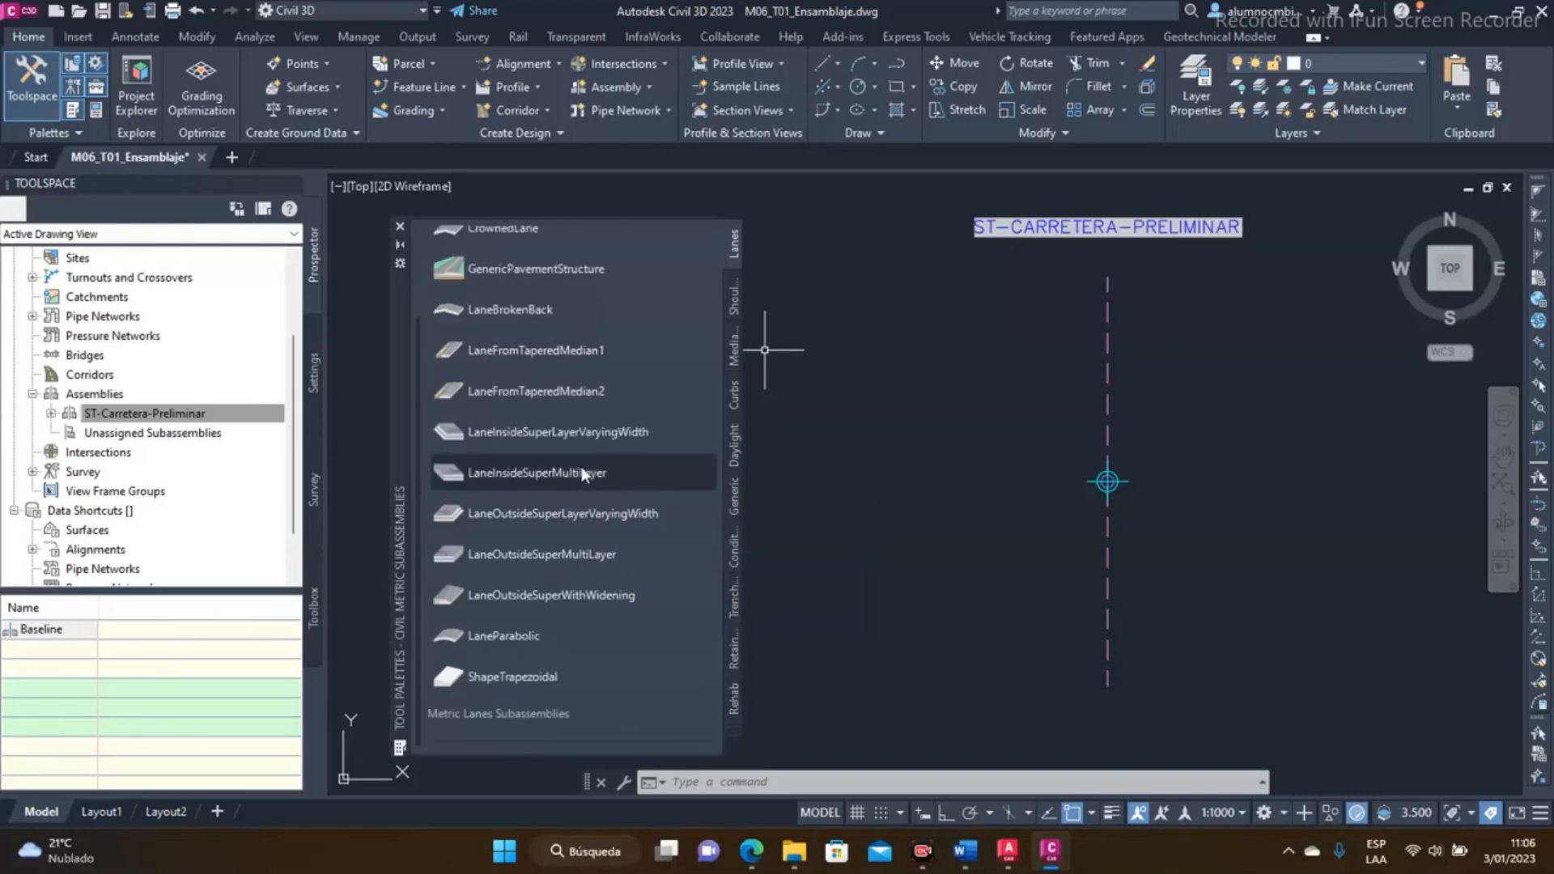
scroll(582, 473, "up", 3)
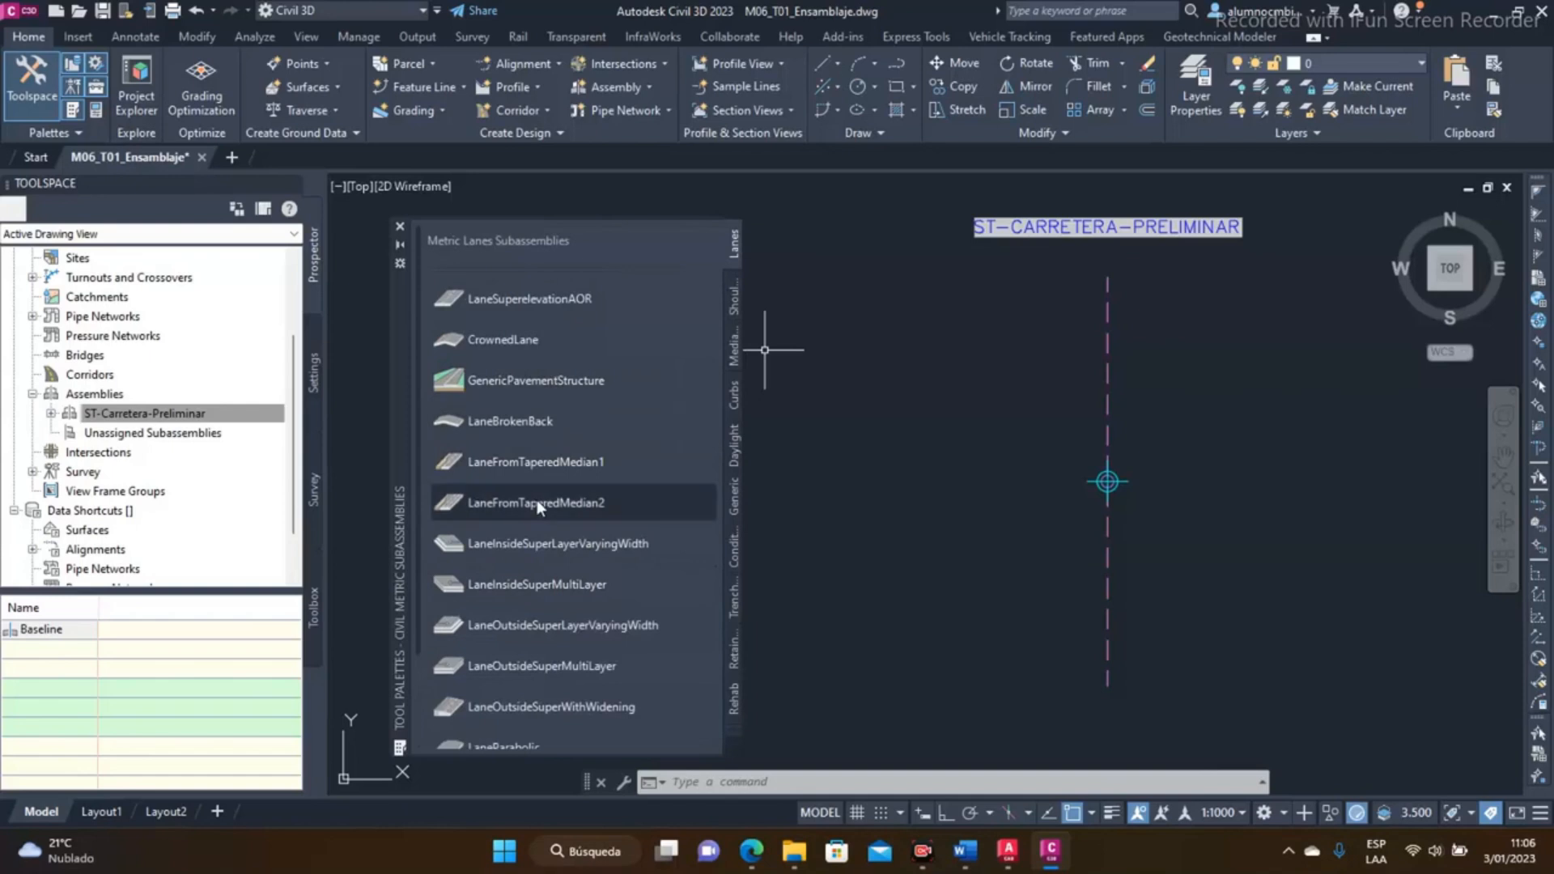
left_click(542, 298)
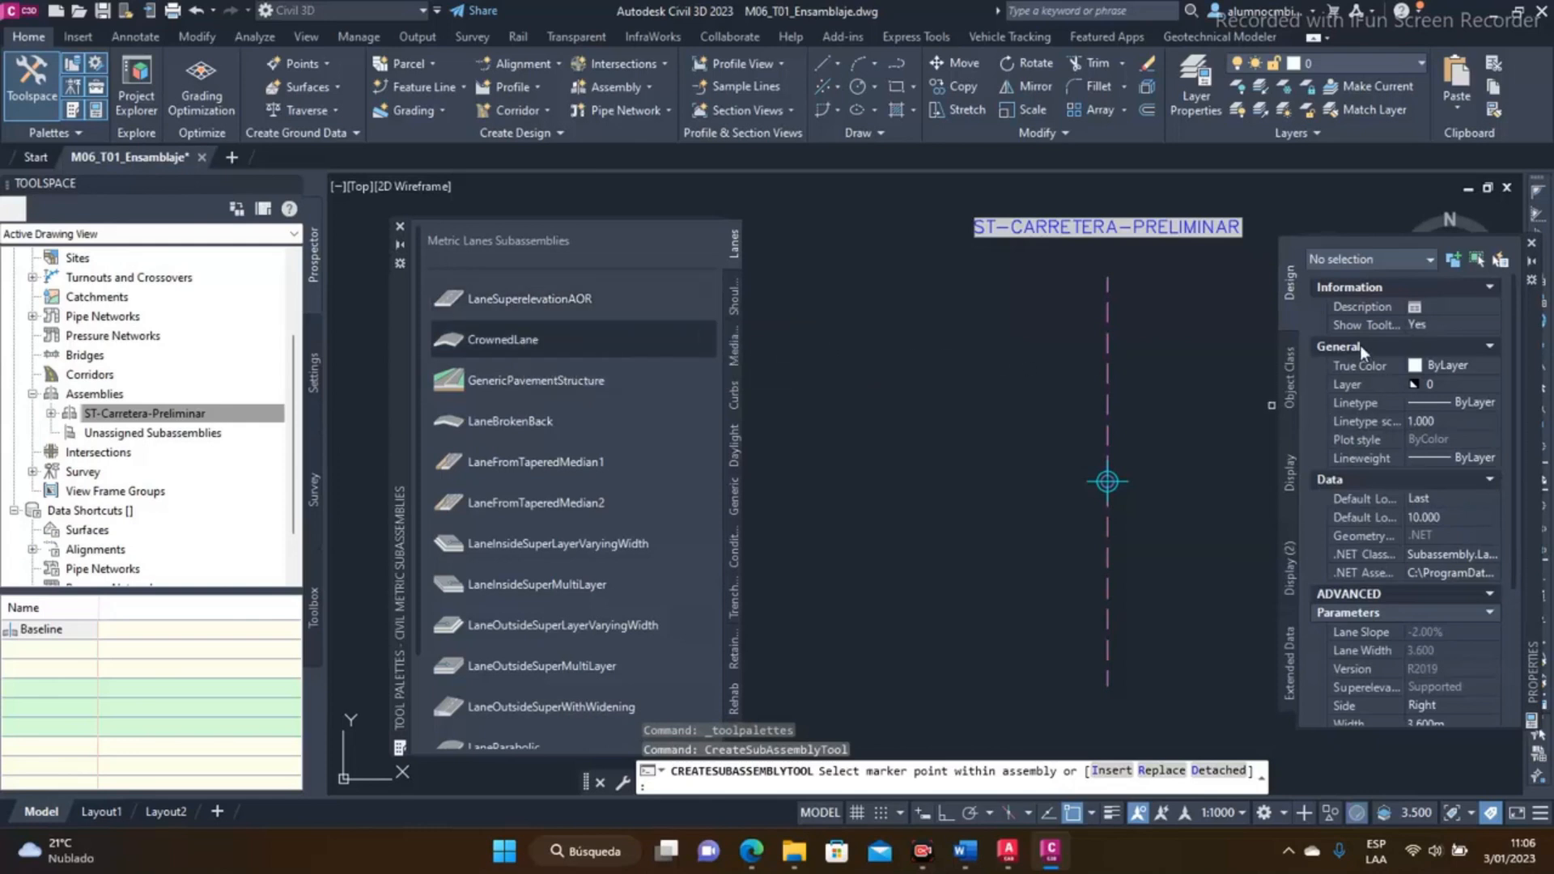
middle_click_drag(1099, 401, 946, 384)
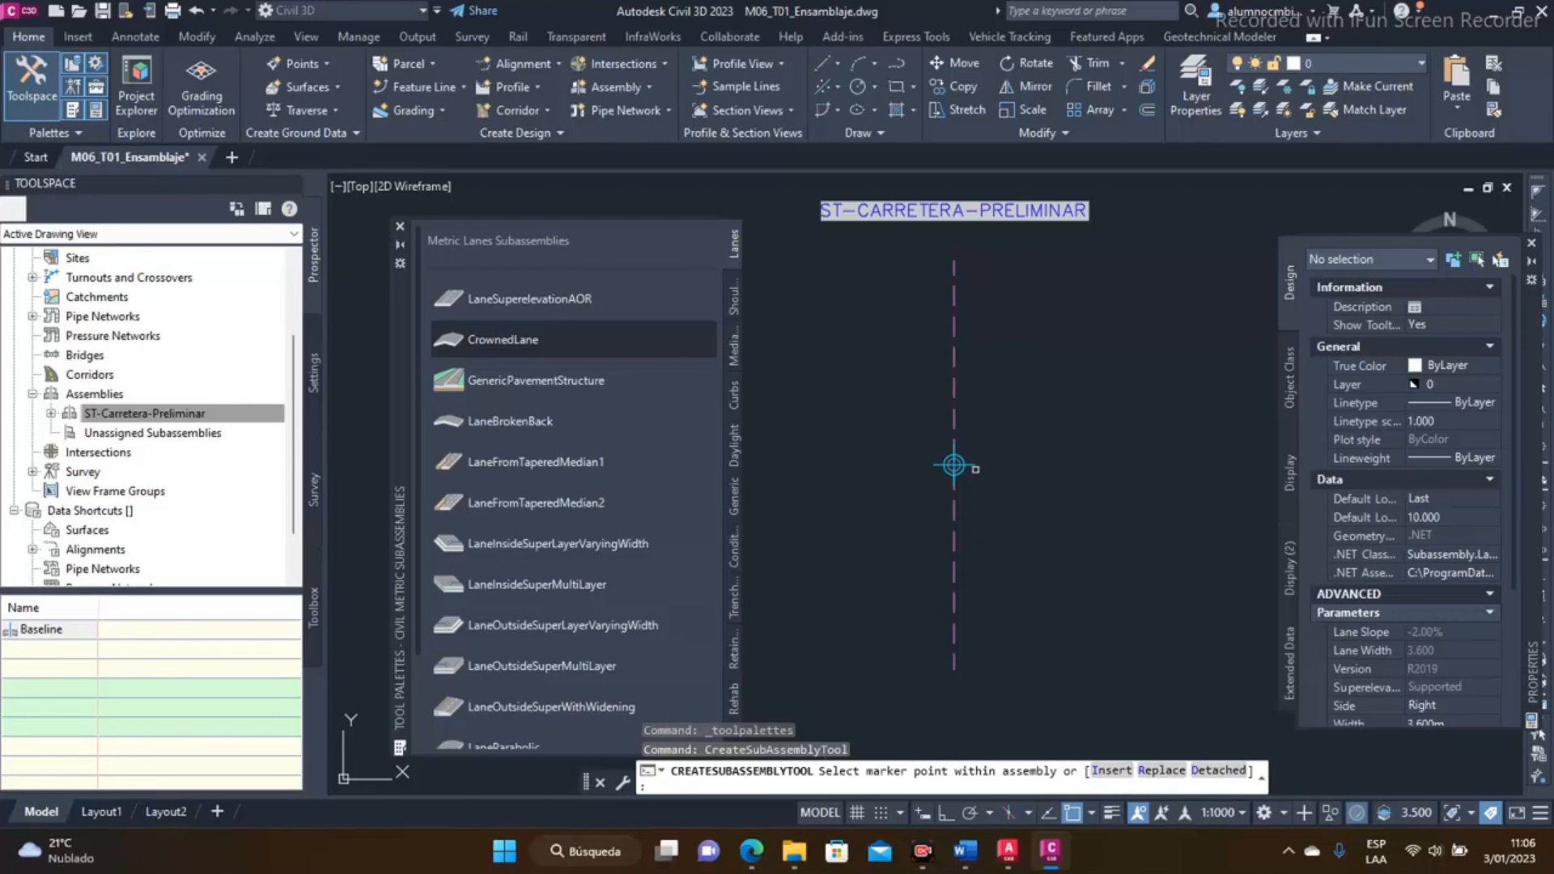
scroll(975, 469, "up", 4)
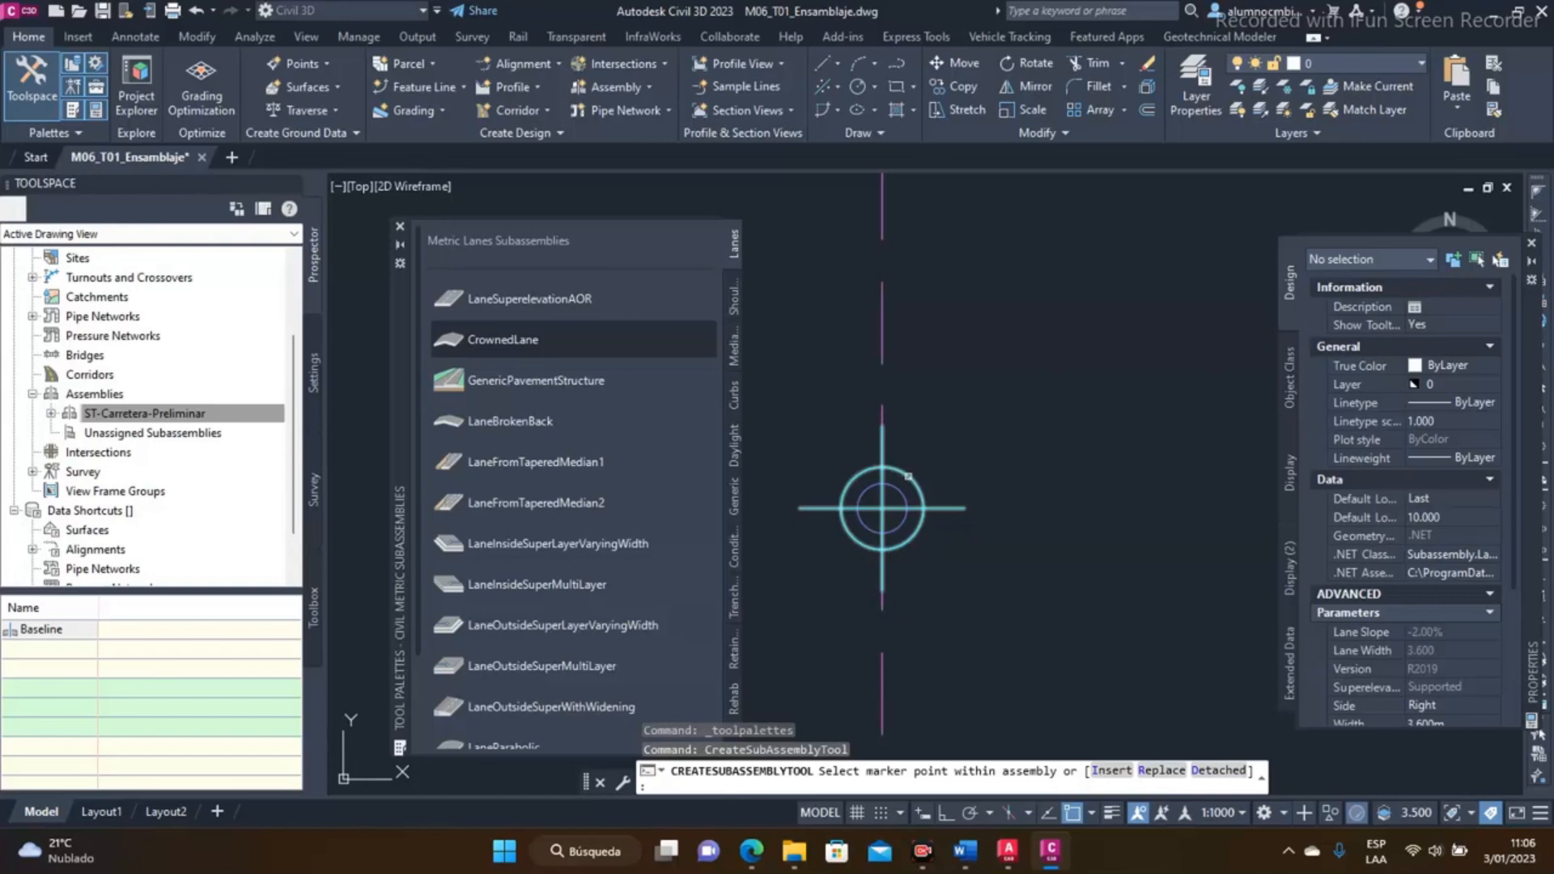
left_click(908, 476)
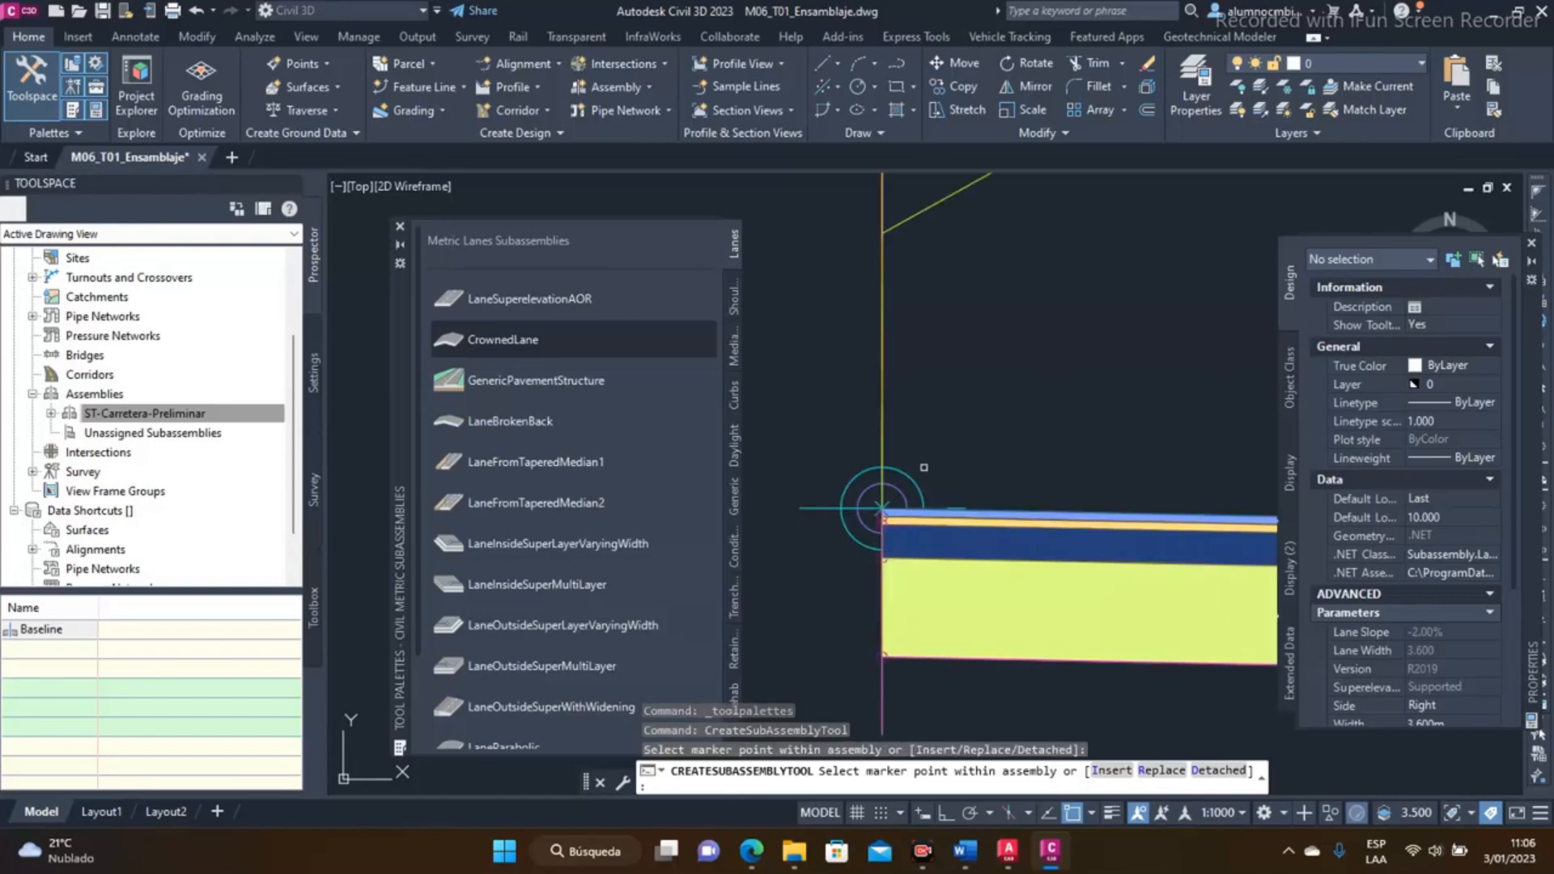
Attach a matching LaneSuperelevationAOR lane to the left side of the assembly baseline and finish placing lanes
scroll(924, 468, "down", 3)
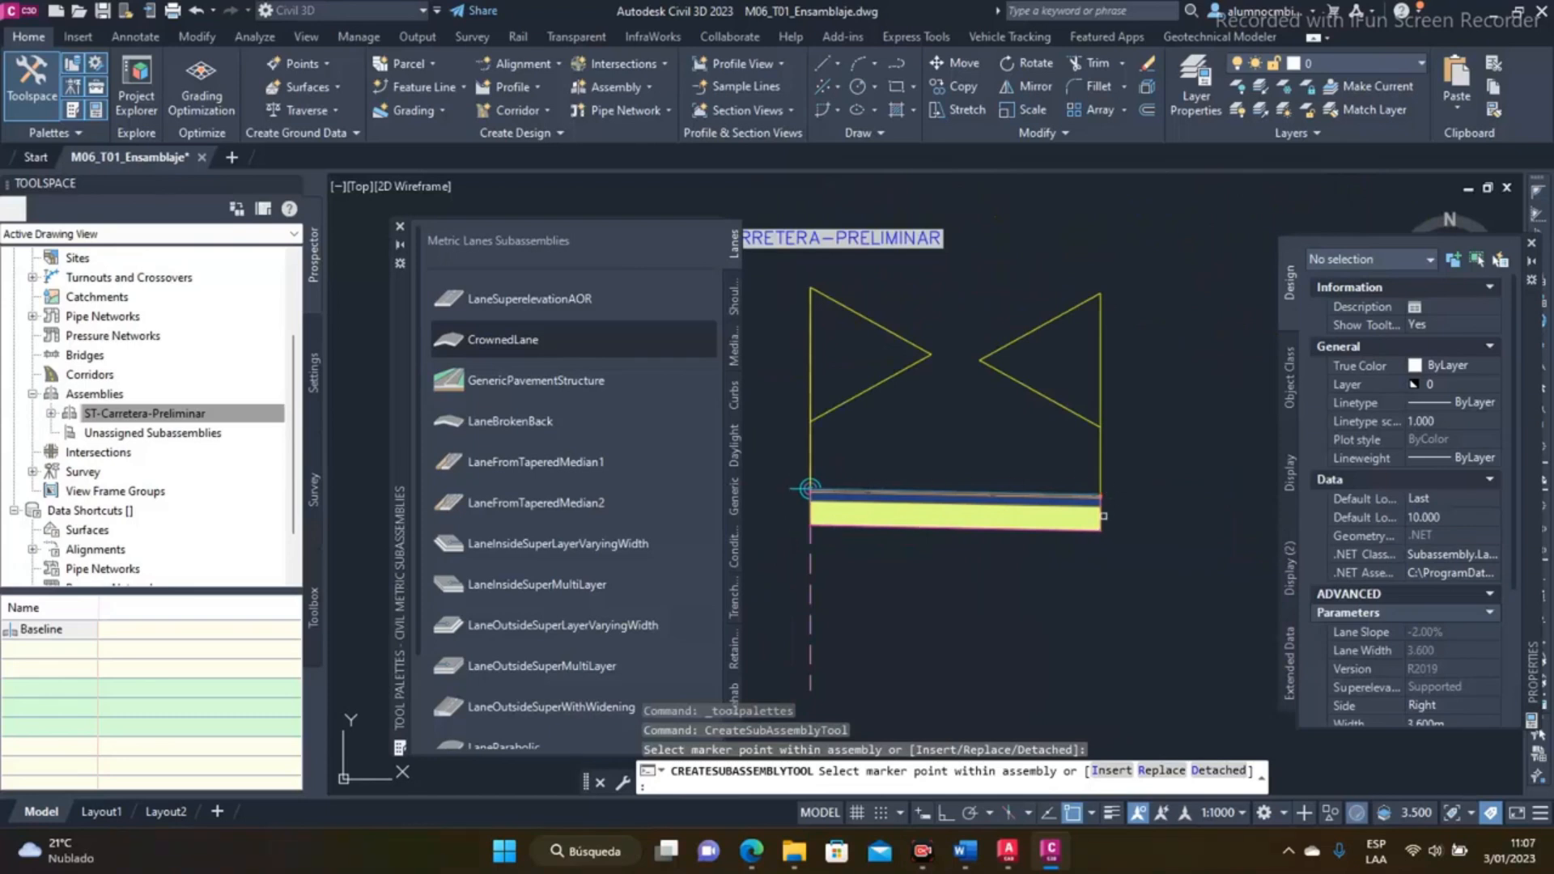
middle_click_drag(782, 493, 933, 481)
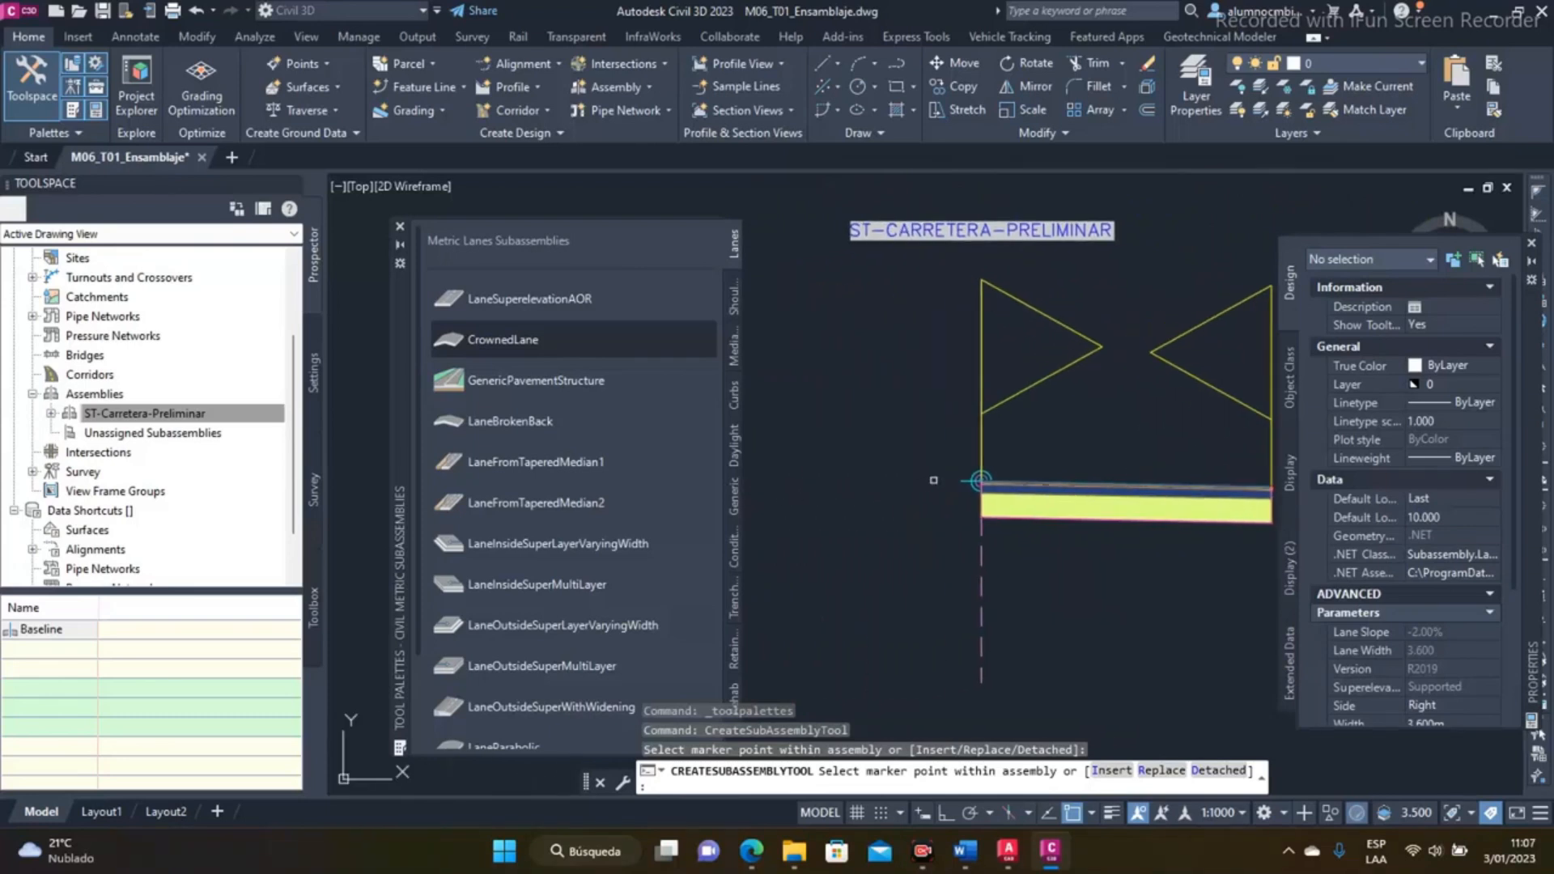
scroll(936, 483, "up", 2)
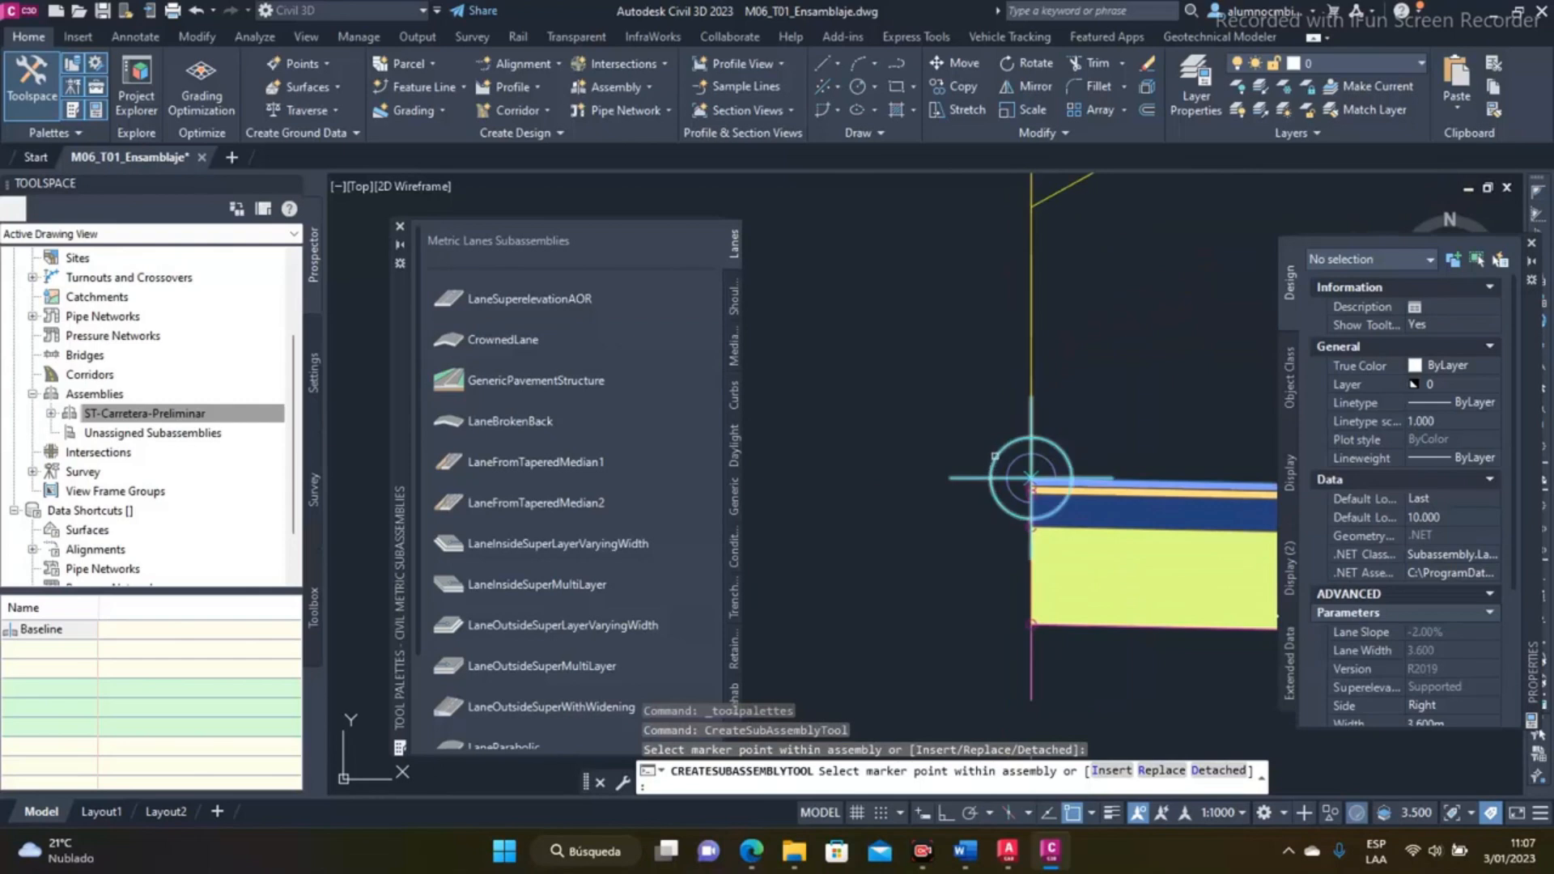
left_click(1031, 478)
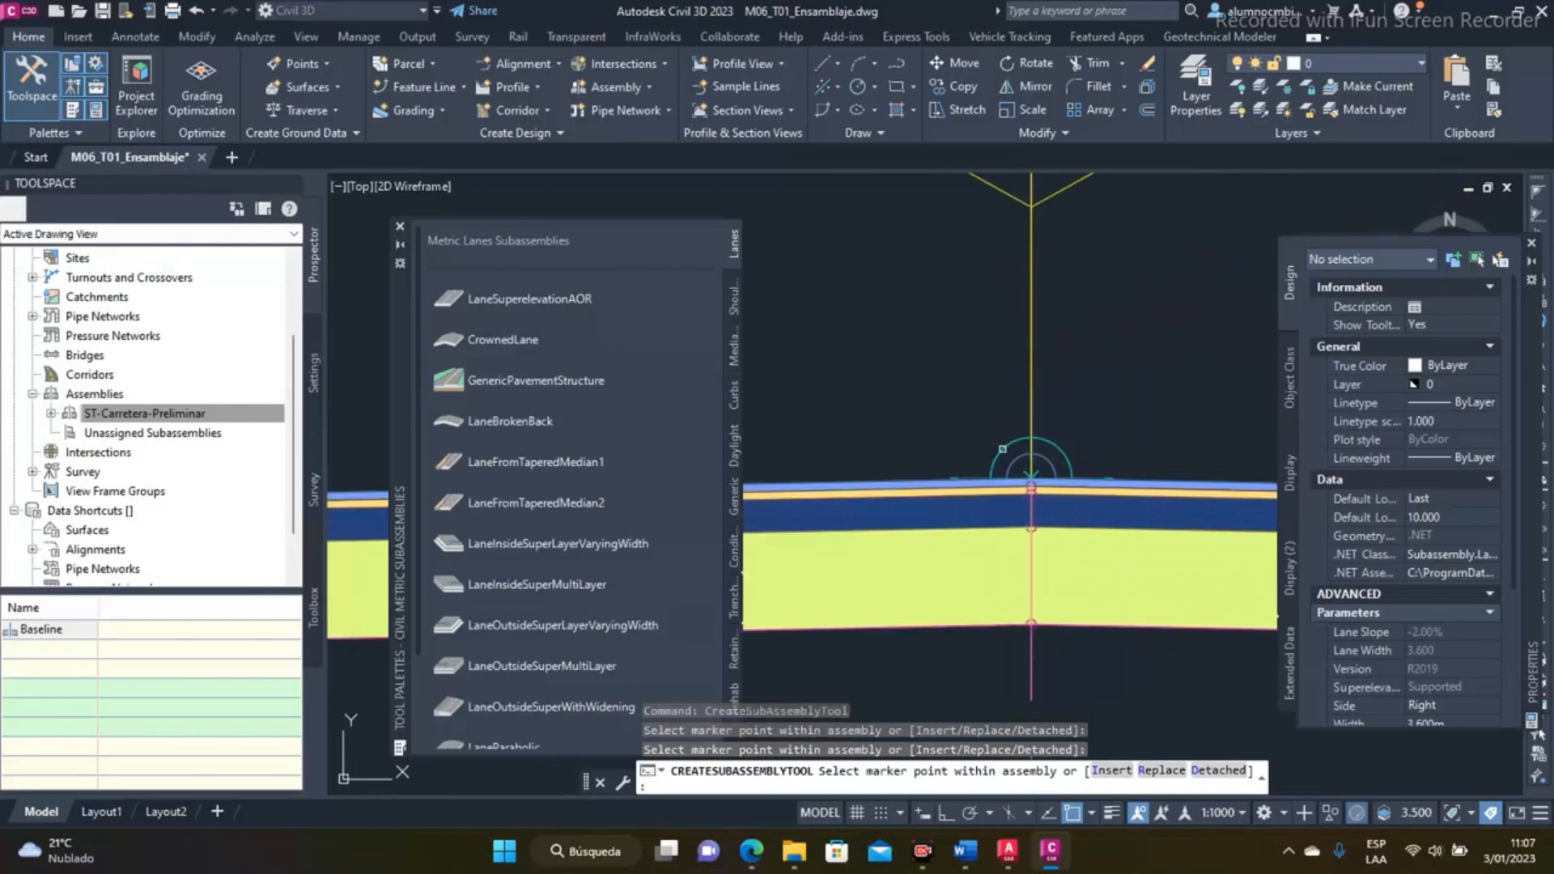
scroll(995, 475, "down", 5)
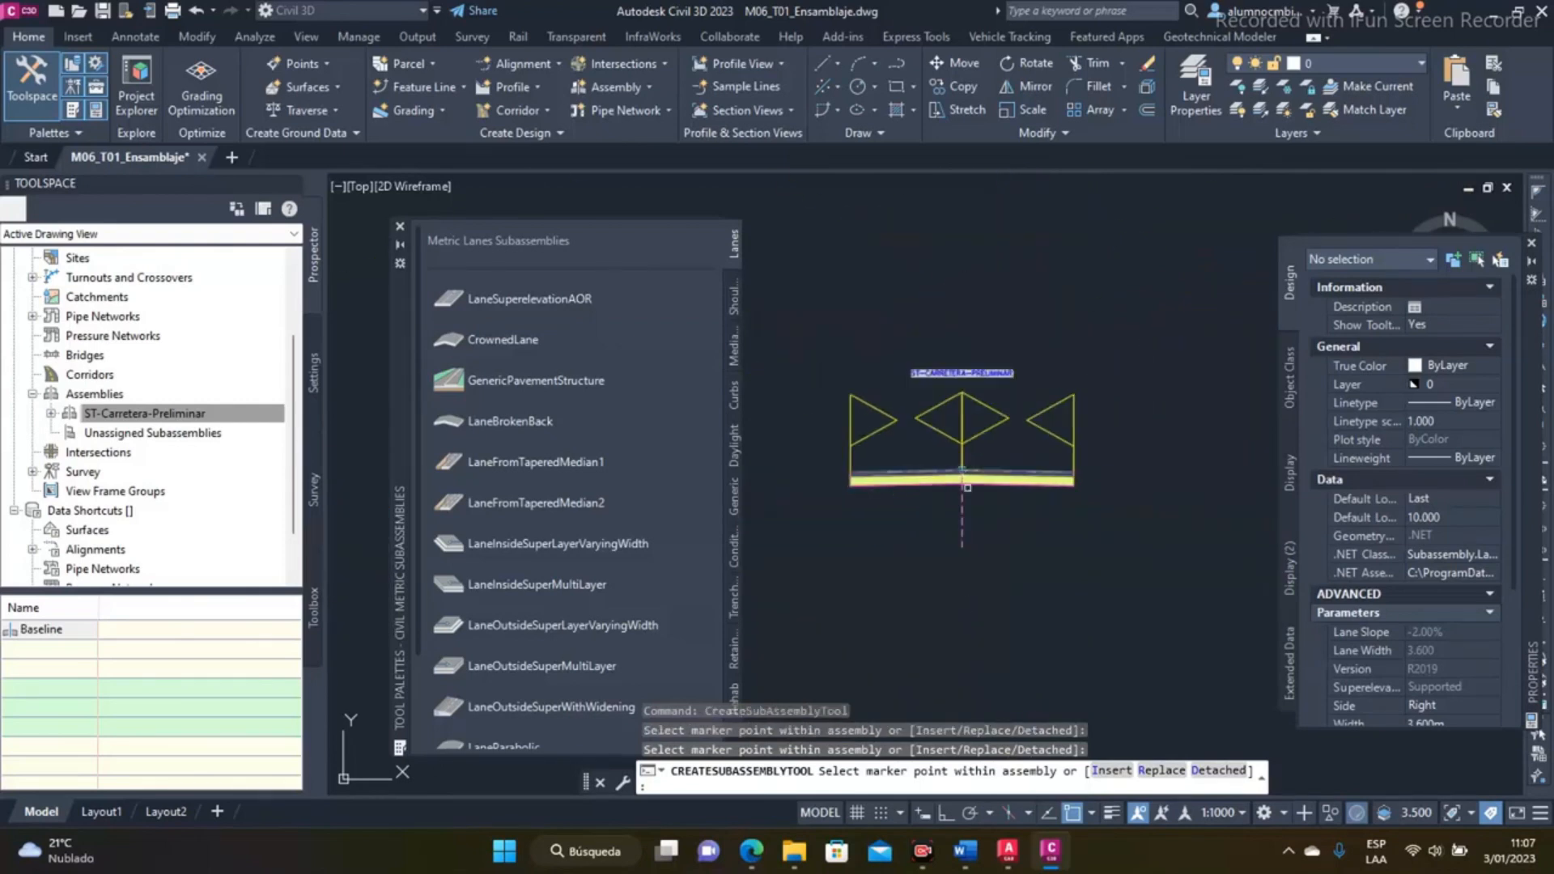
scroll(968, 487, "up", 2)
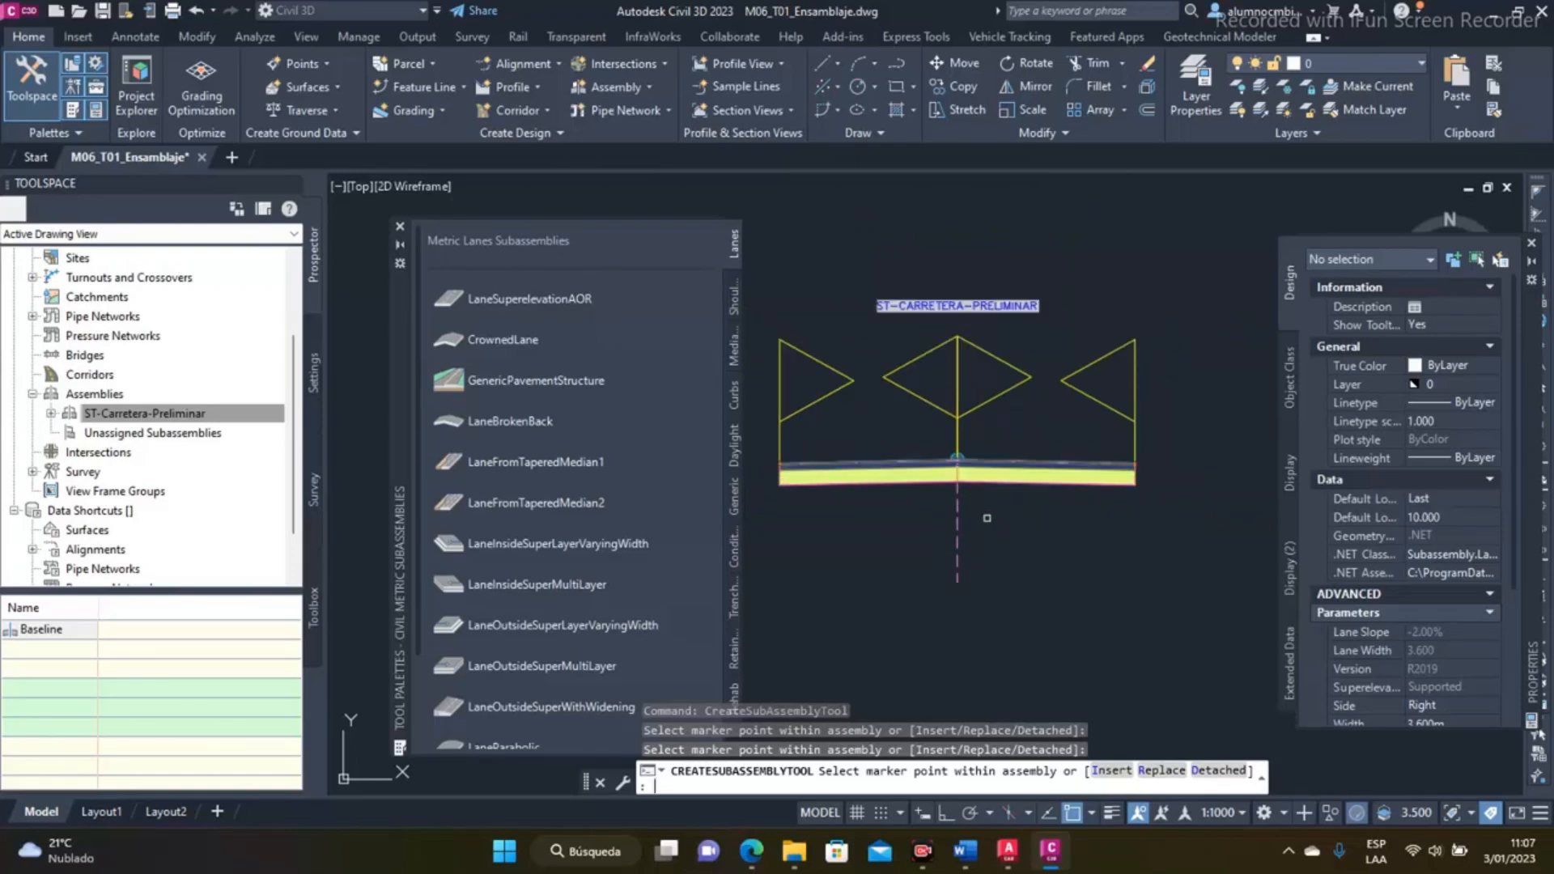
key("Return")
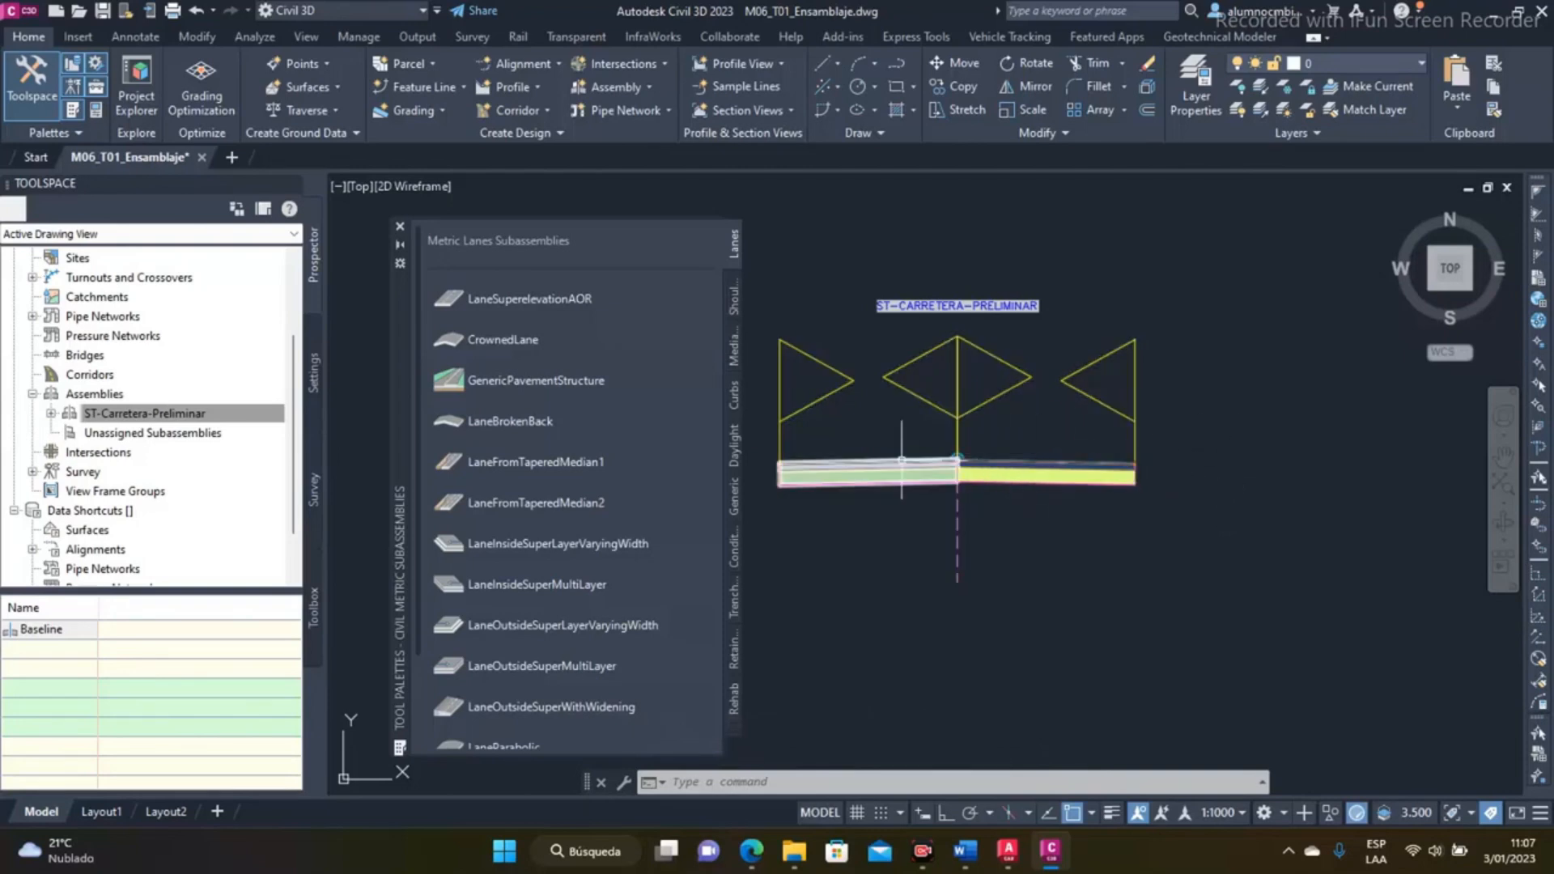
Attach a ShoulderExtendAll subassembly from the Shoulders category to the top outer edge marker of the right lane
left_click(733, 295)
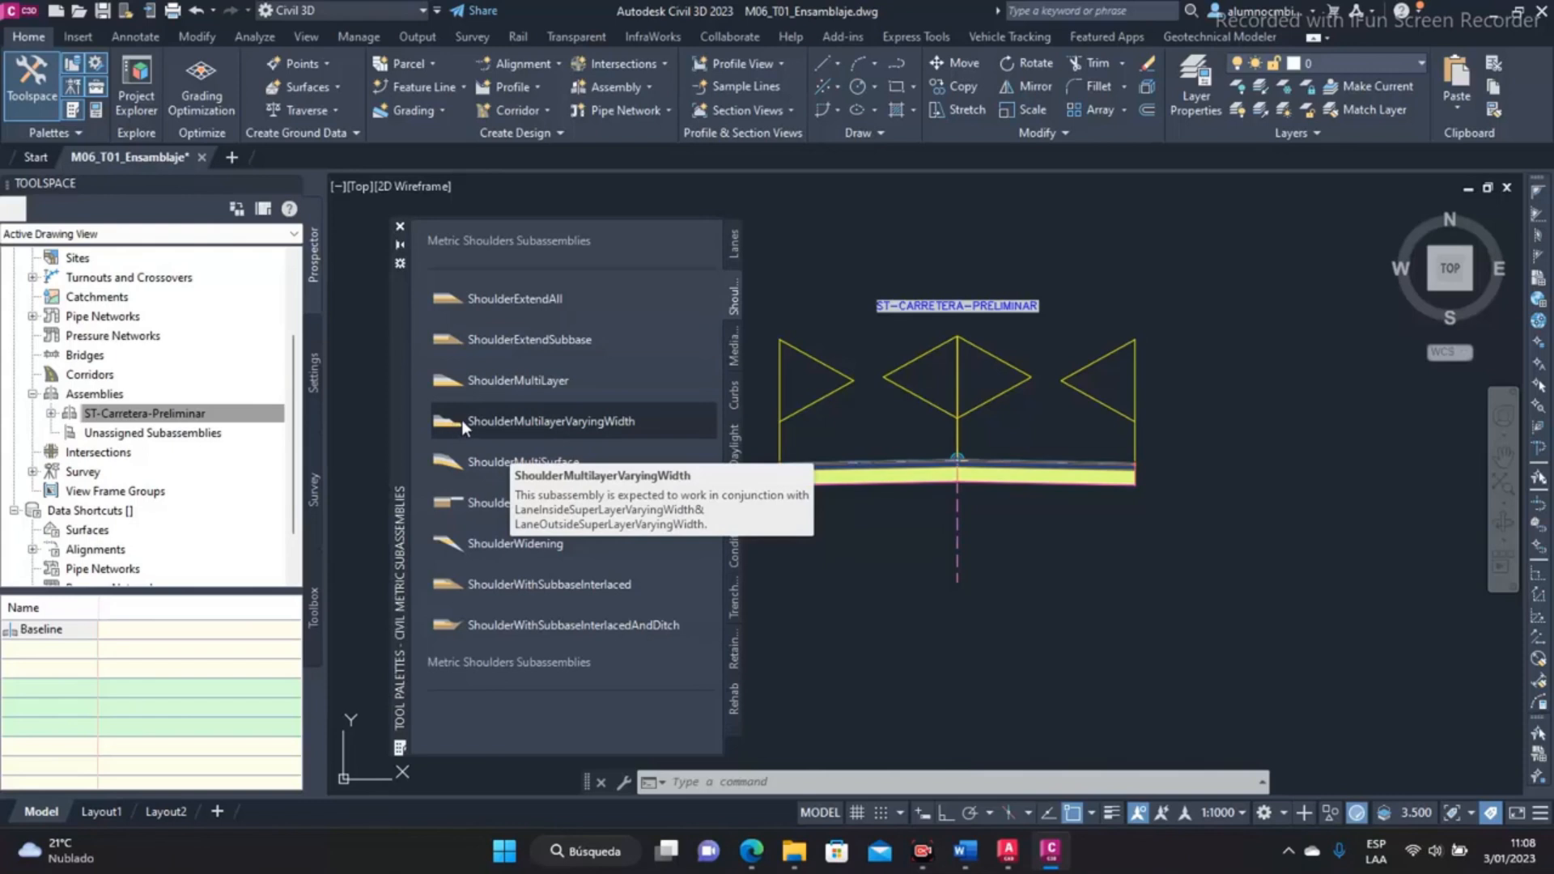
left_click(527, 299)
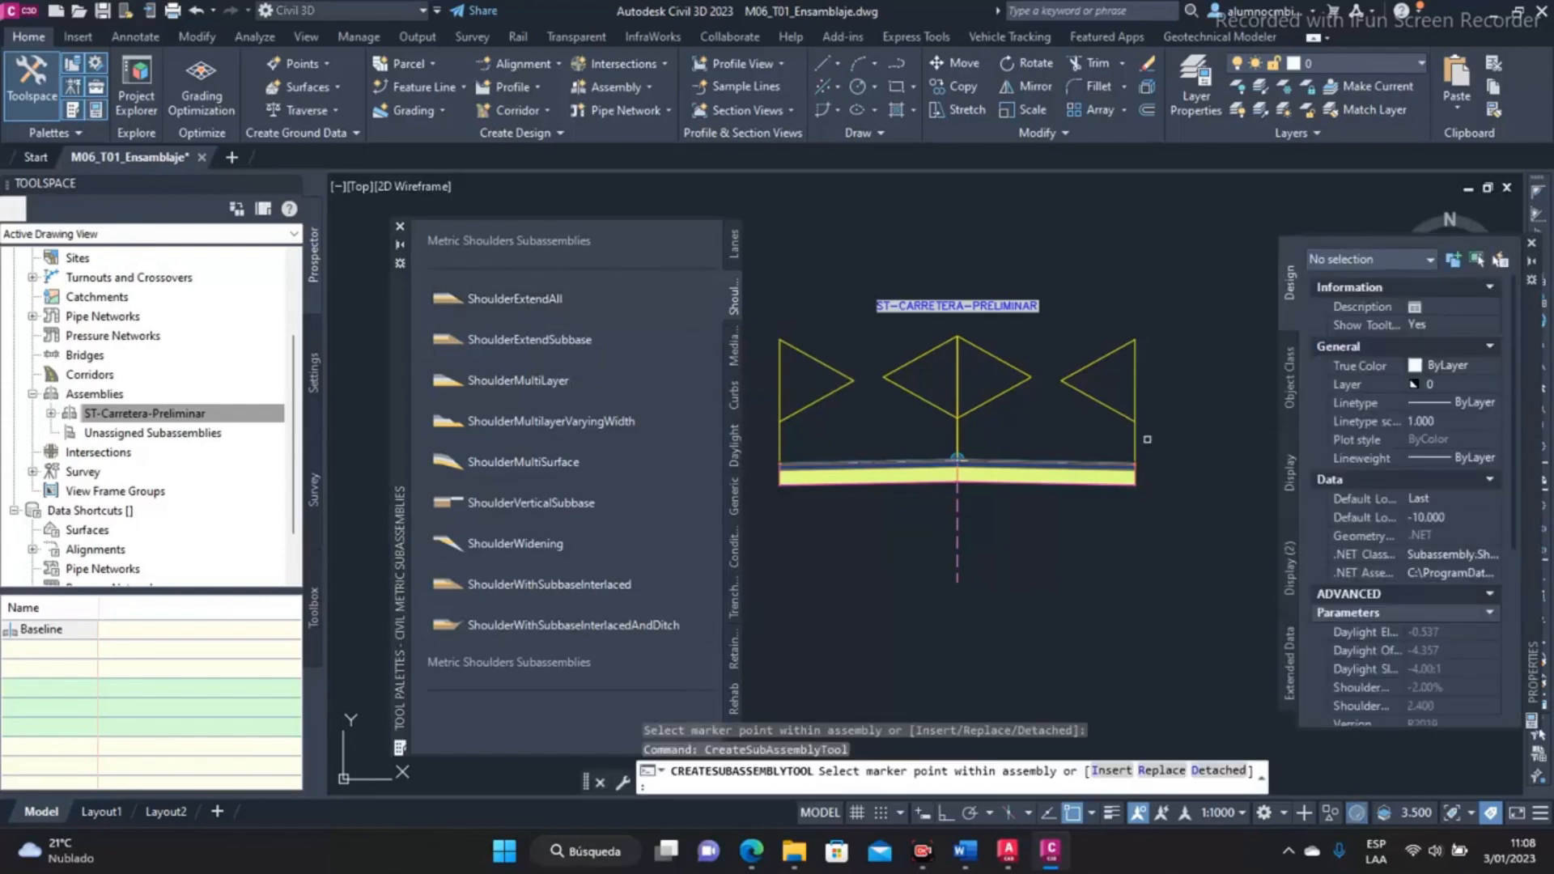
scroll(971, 450, "up", 10)
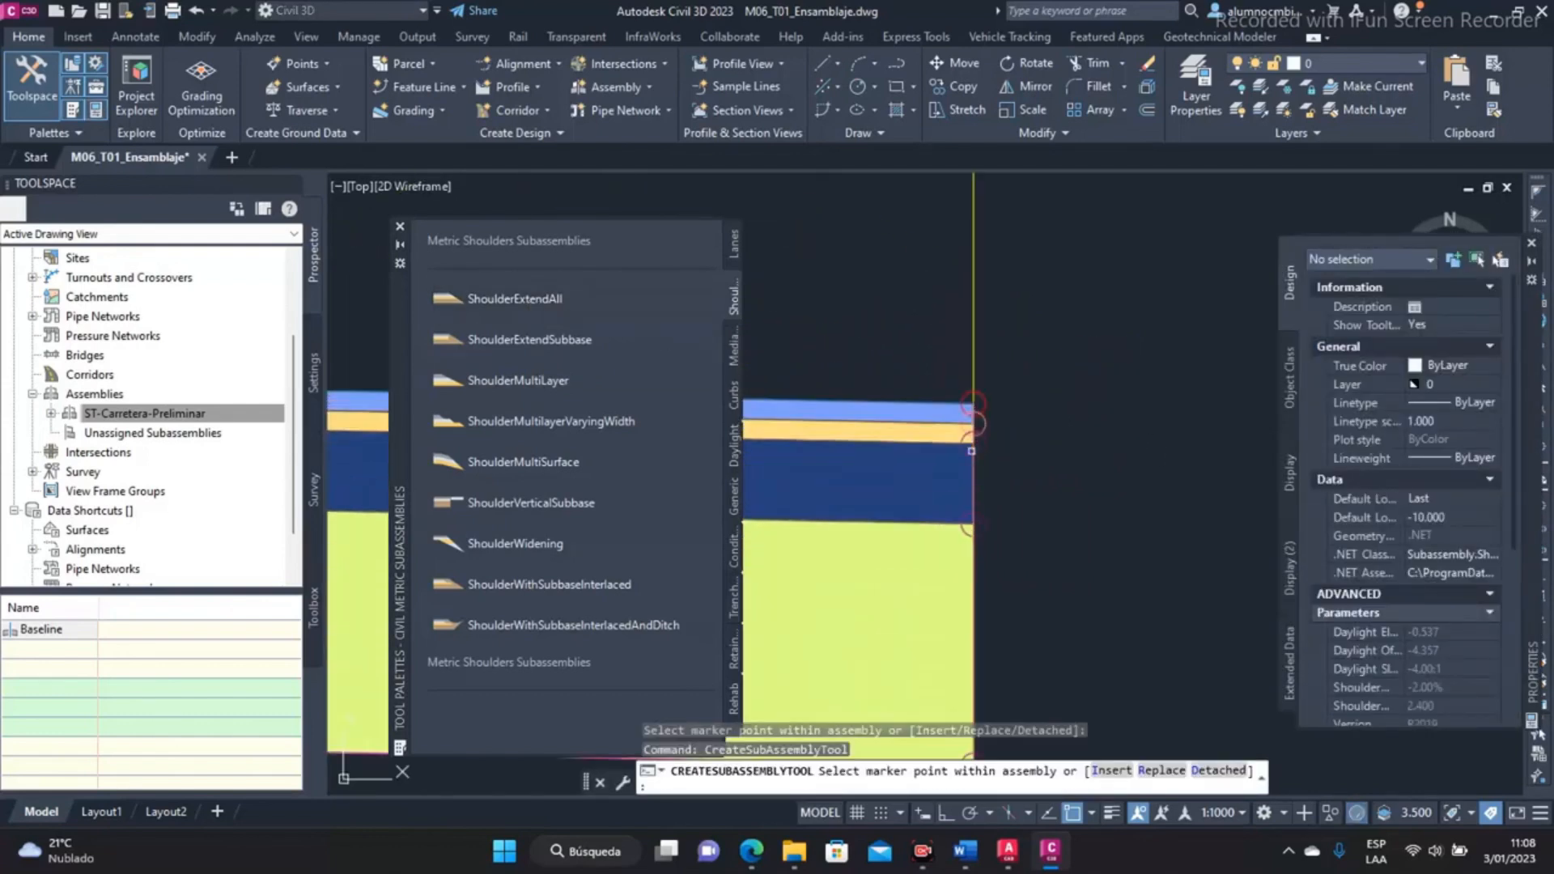
scroll(975, 405, "down", 6)
scroll(850, 402, "up", 4)
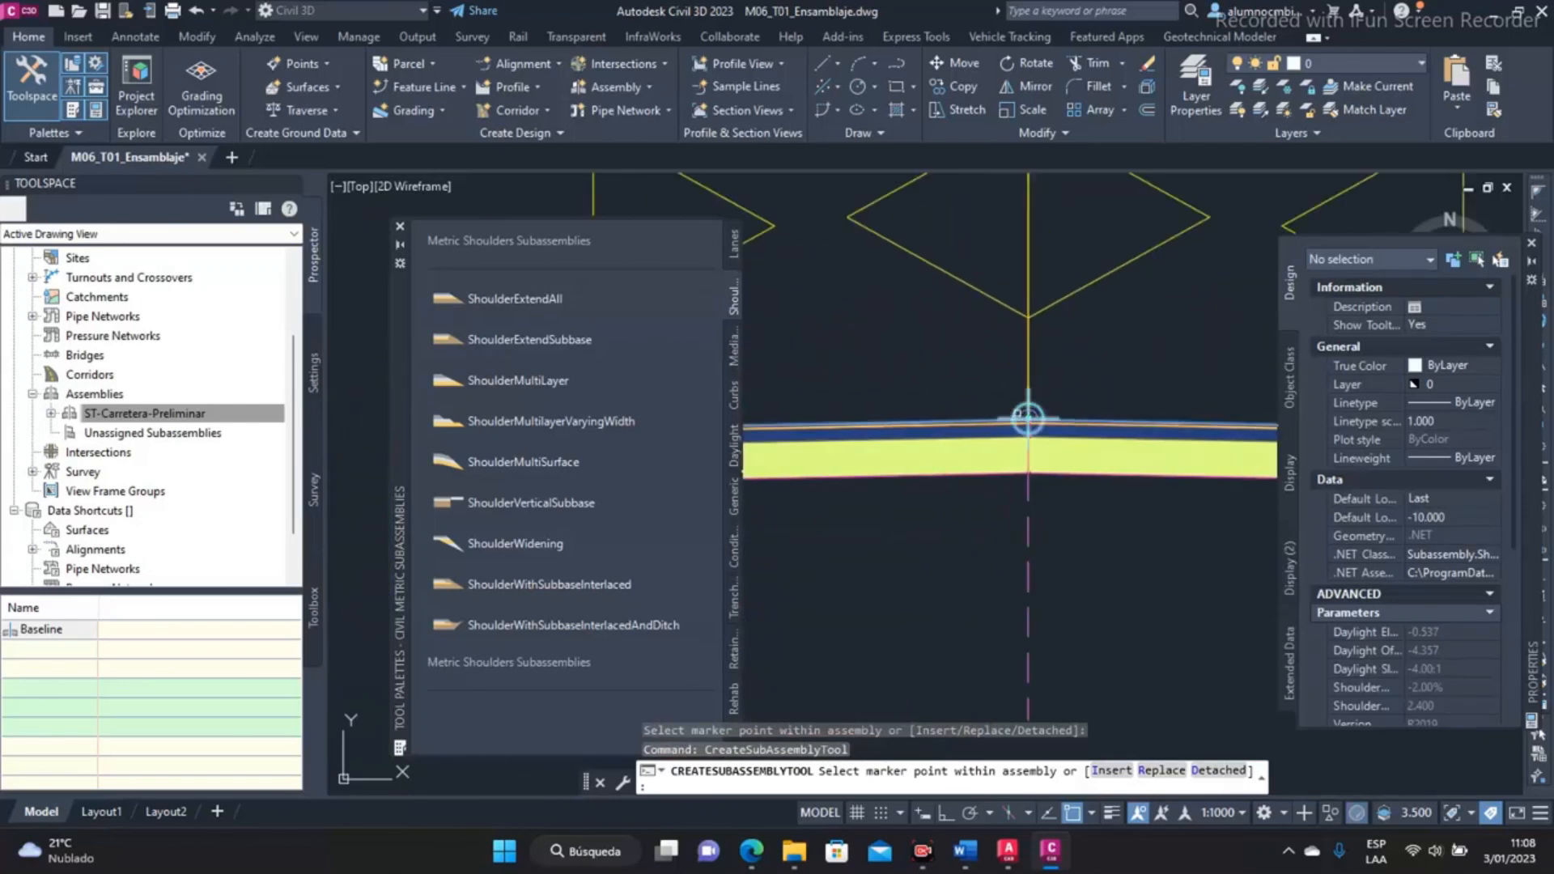
middle_click_drag(917, 429, 985, 444)
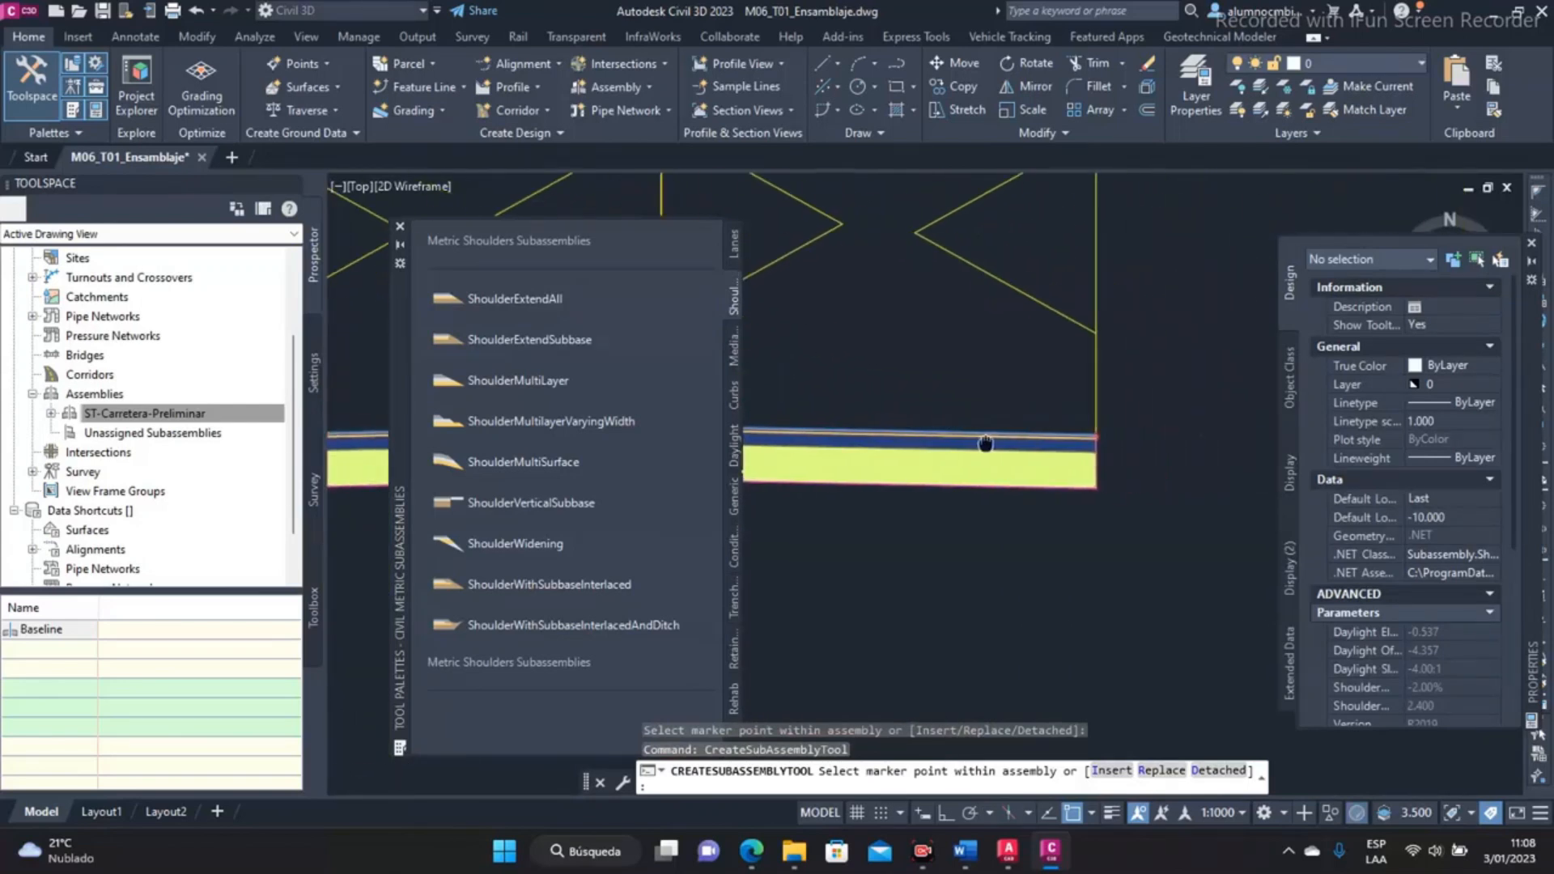
scroll(996, 432, "up", 4)
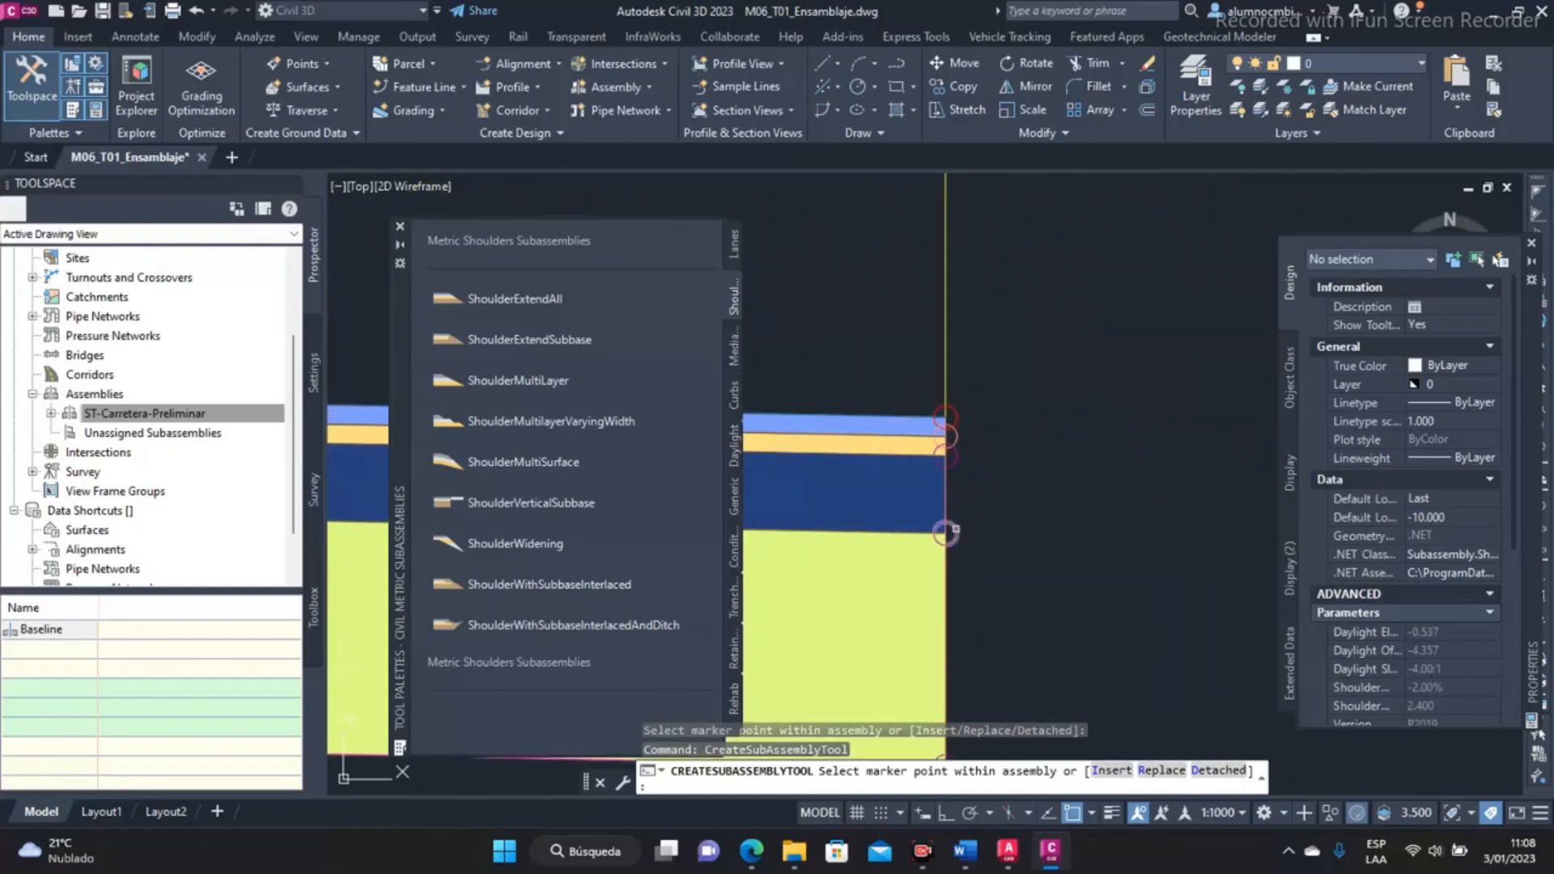
middle_click_drag(968, 664, 959, 434)
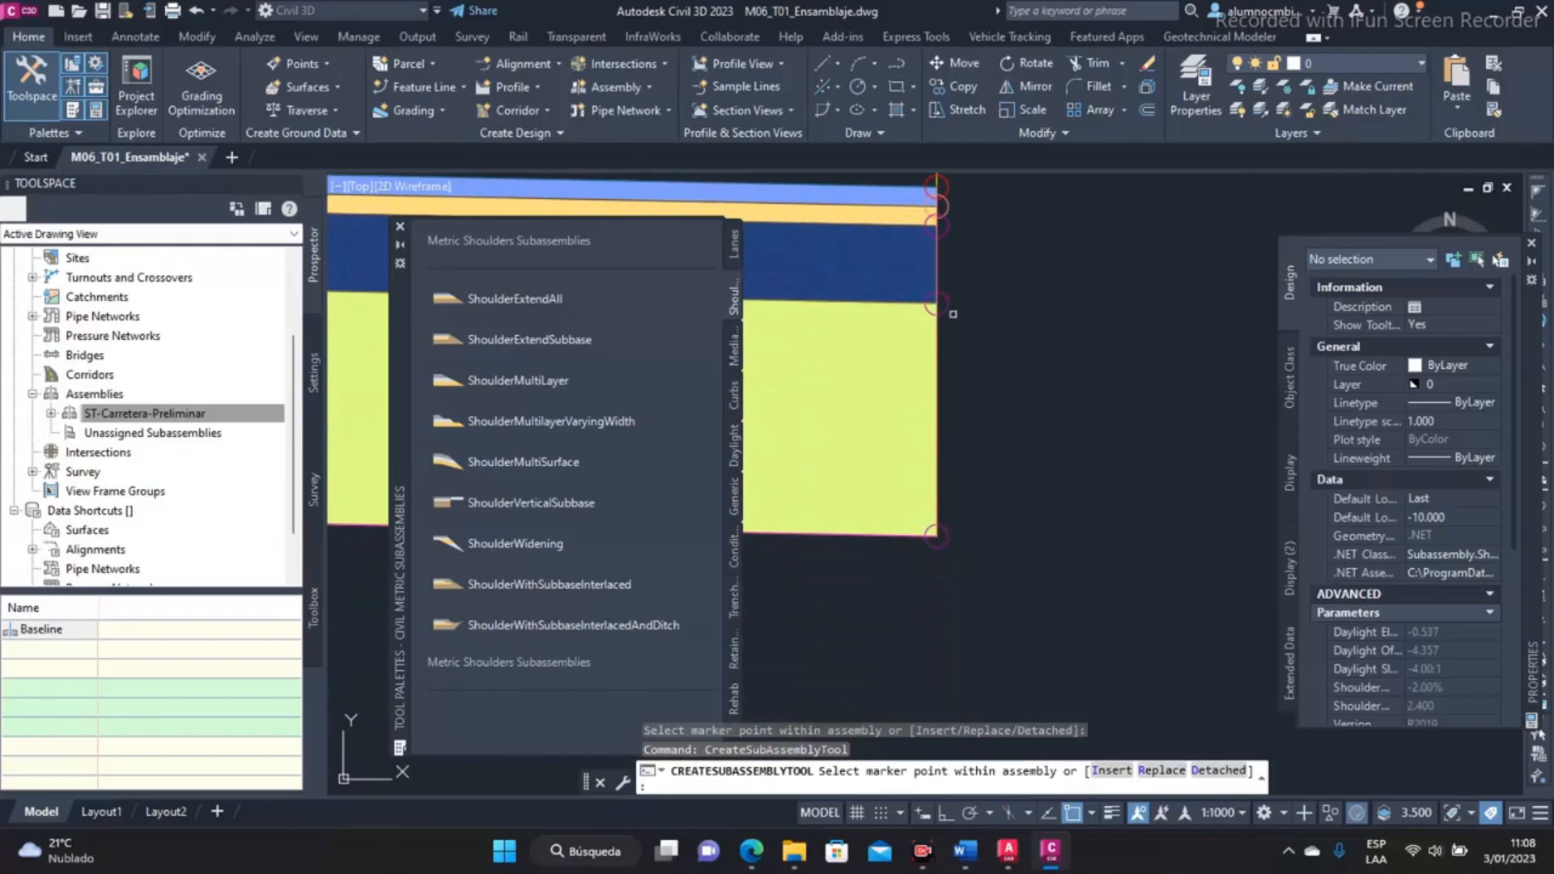
middle_click_drag(953, 315, 947, 443)
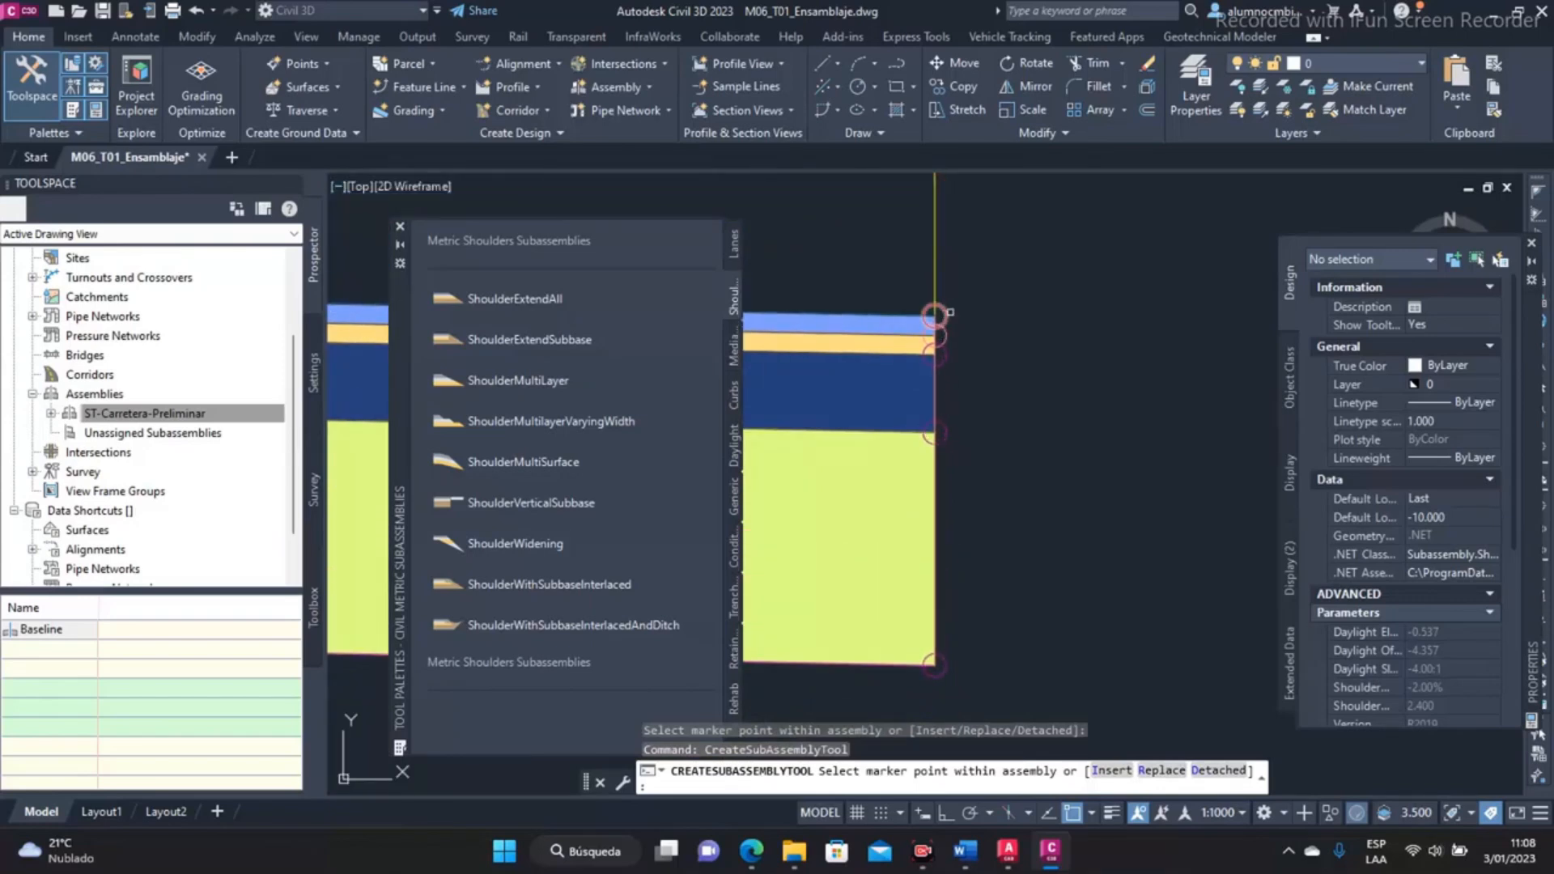
scroll(935, 314, "up", 4)
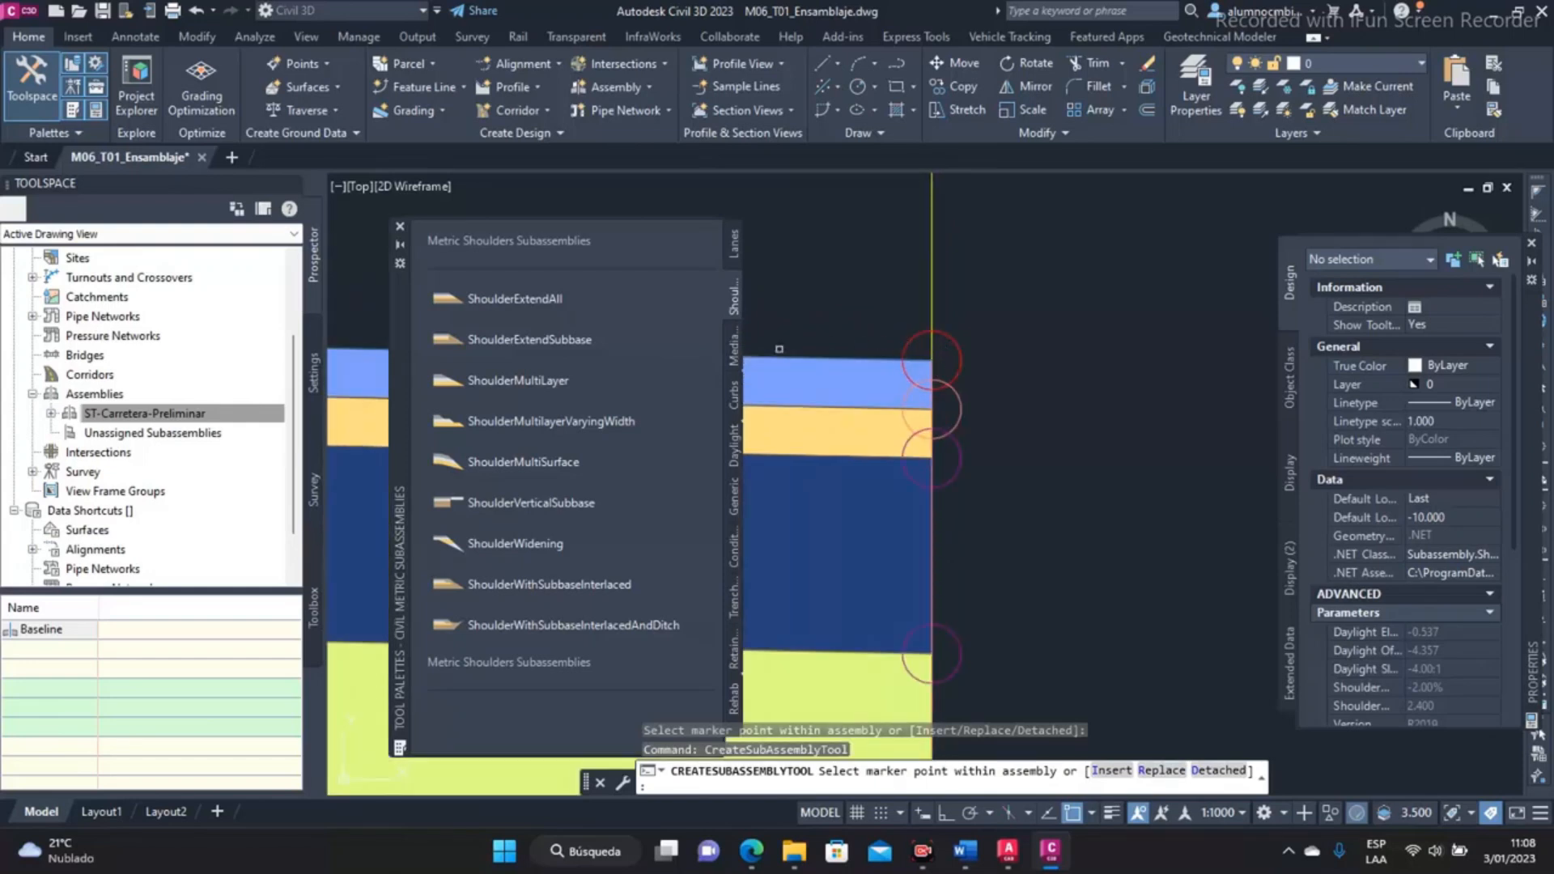
left_click(958, 348)
Attach the same ShoulderExtendAll shoulder to the top outer edge marker of the left lane and finish placing shoulders
scroll(959, 396, "down", 10)
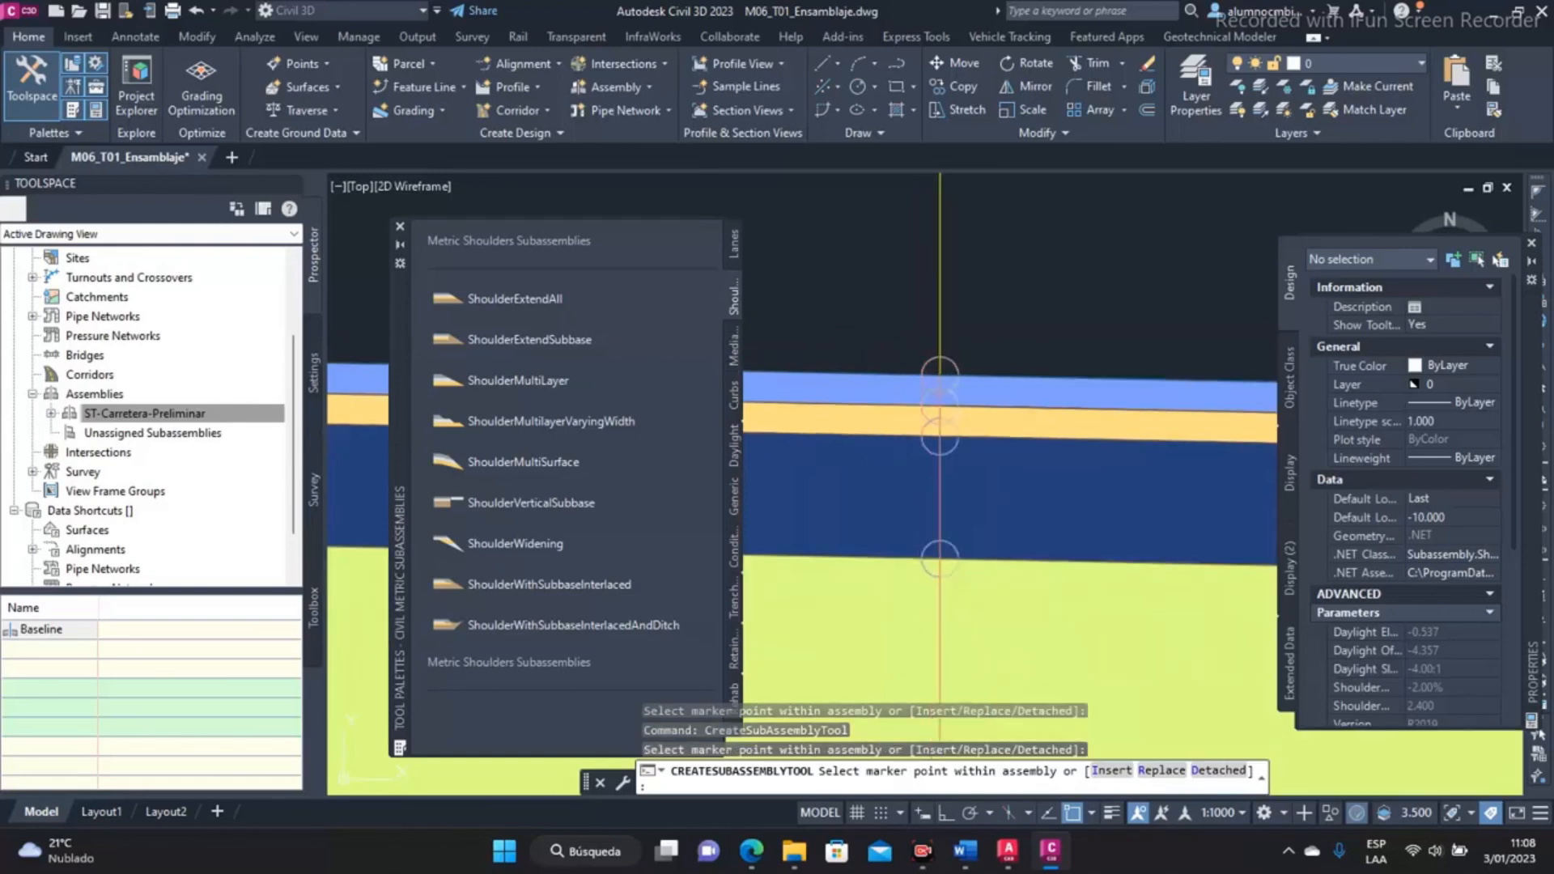
middle_click_drag(1034, 414, 906, 435)
scroll(905, 435, "down", 2)
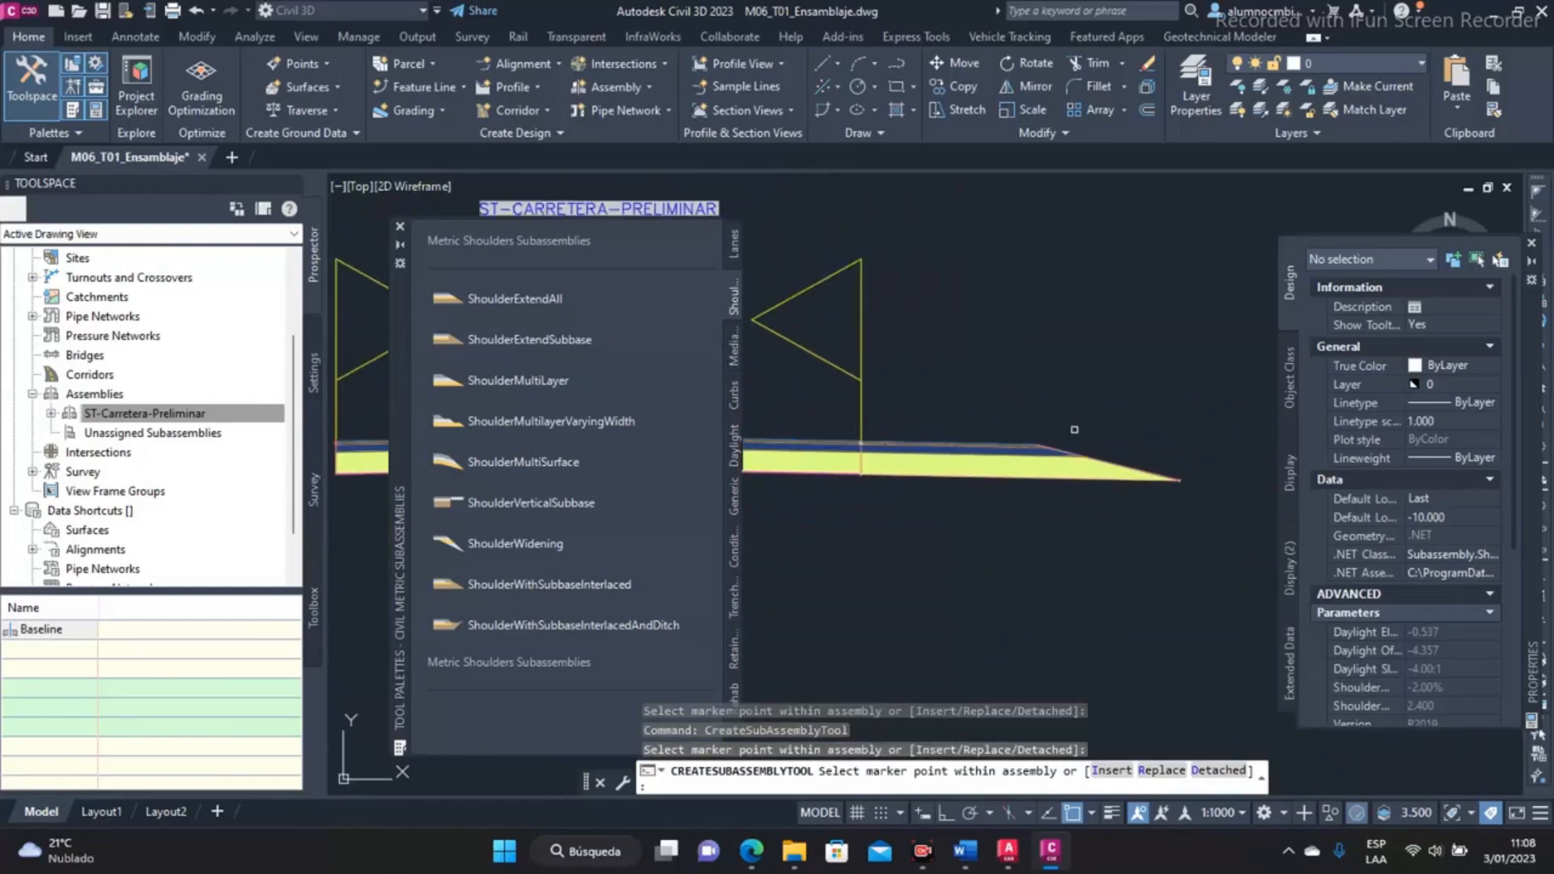
scroll(923, 493, "down", 3)
middle_click_drag(817, 413, 963, 456)
scroll(890, 453, "up", 6)
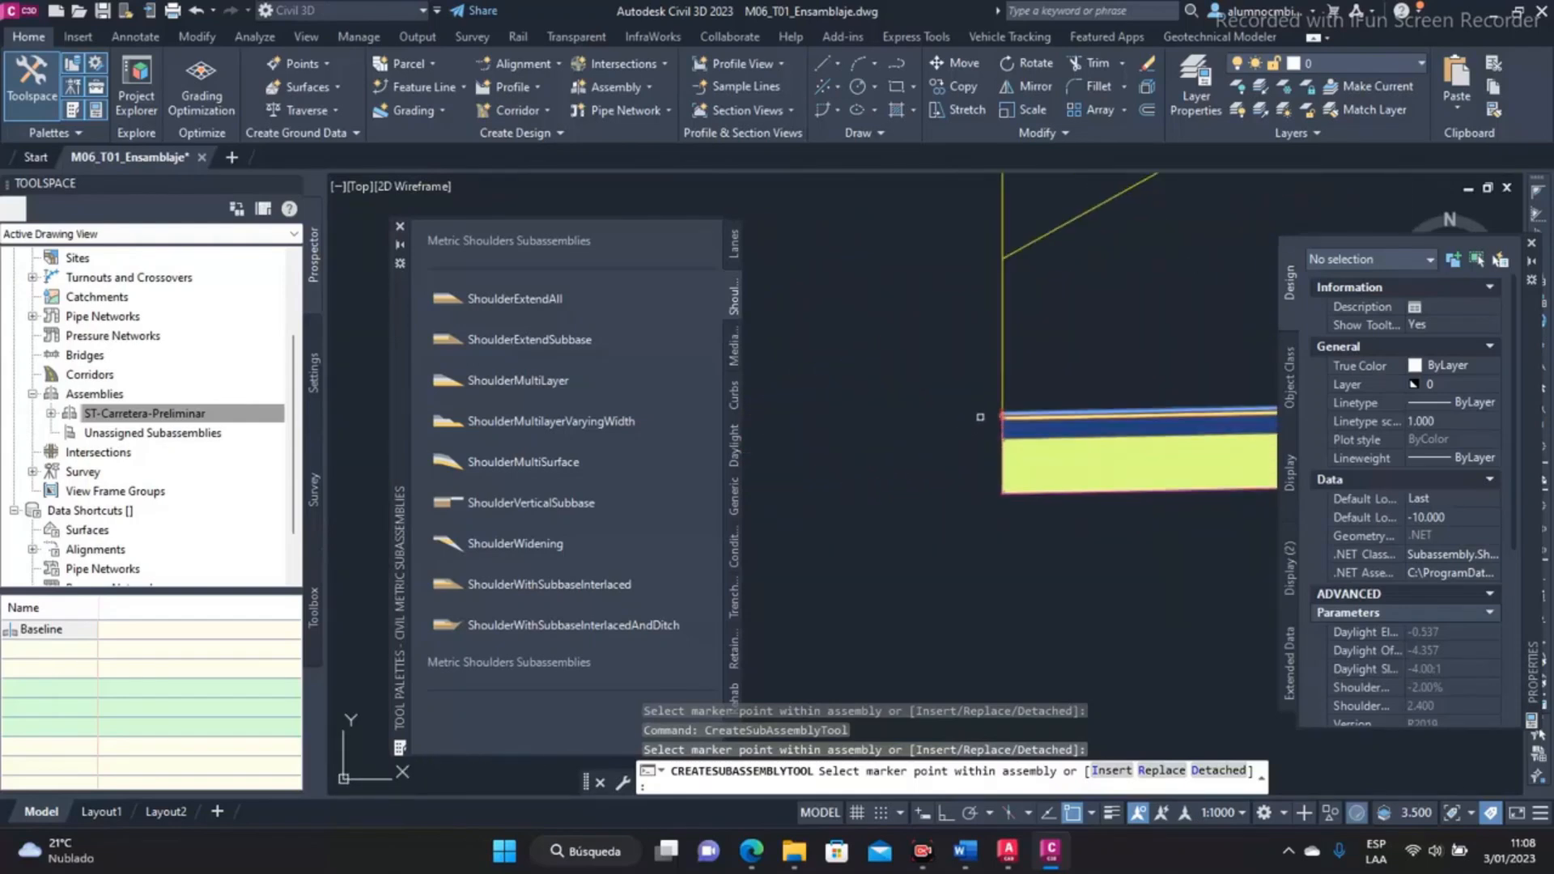
scroll(980, 417, "up", 4)
left_click(1058, 384)
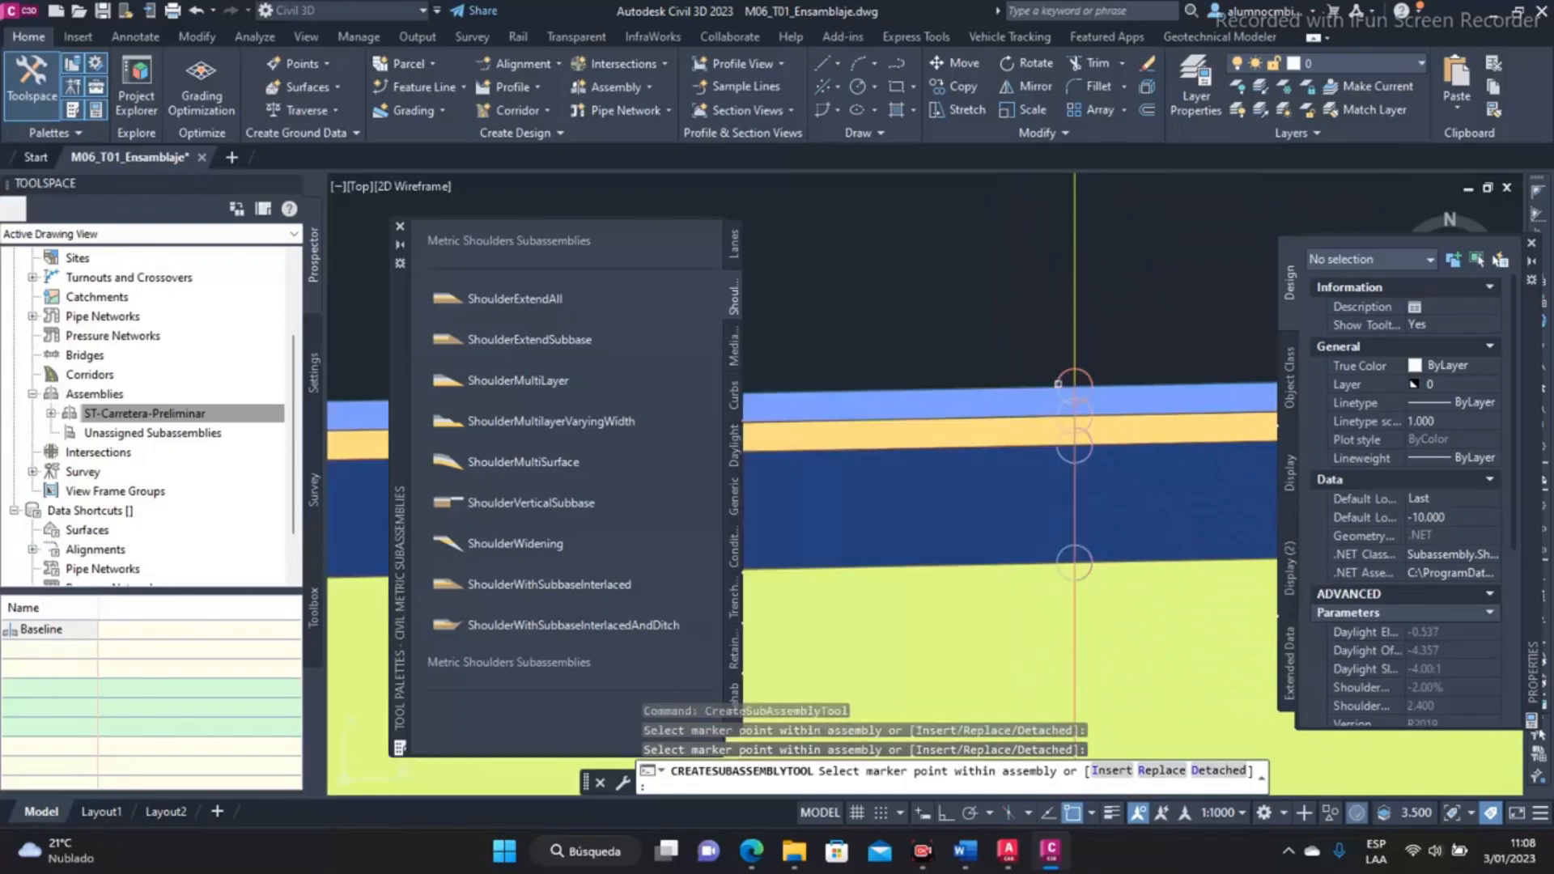
scroll(1058, 384, "down", 6)
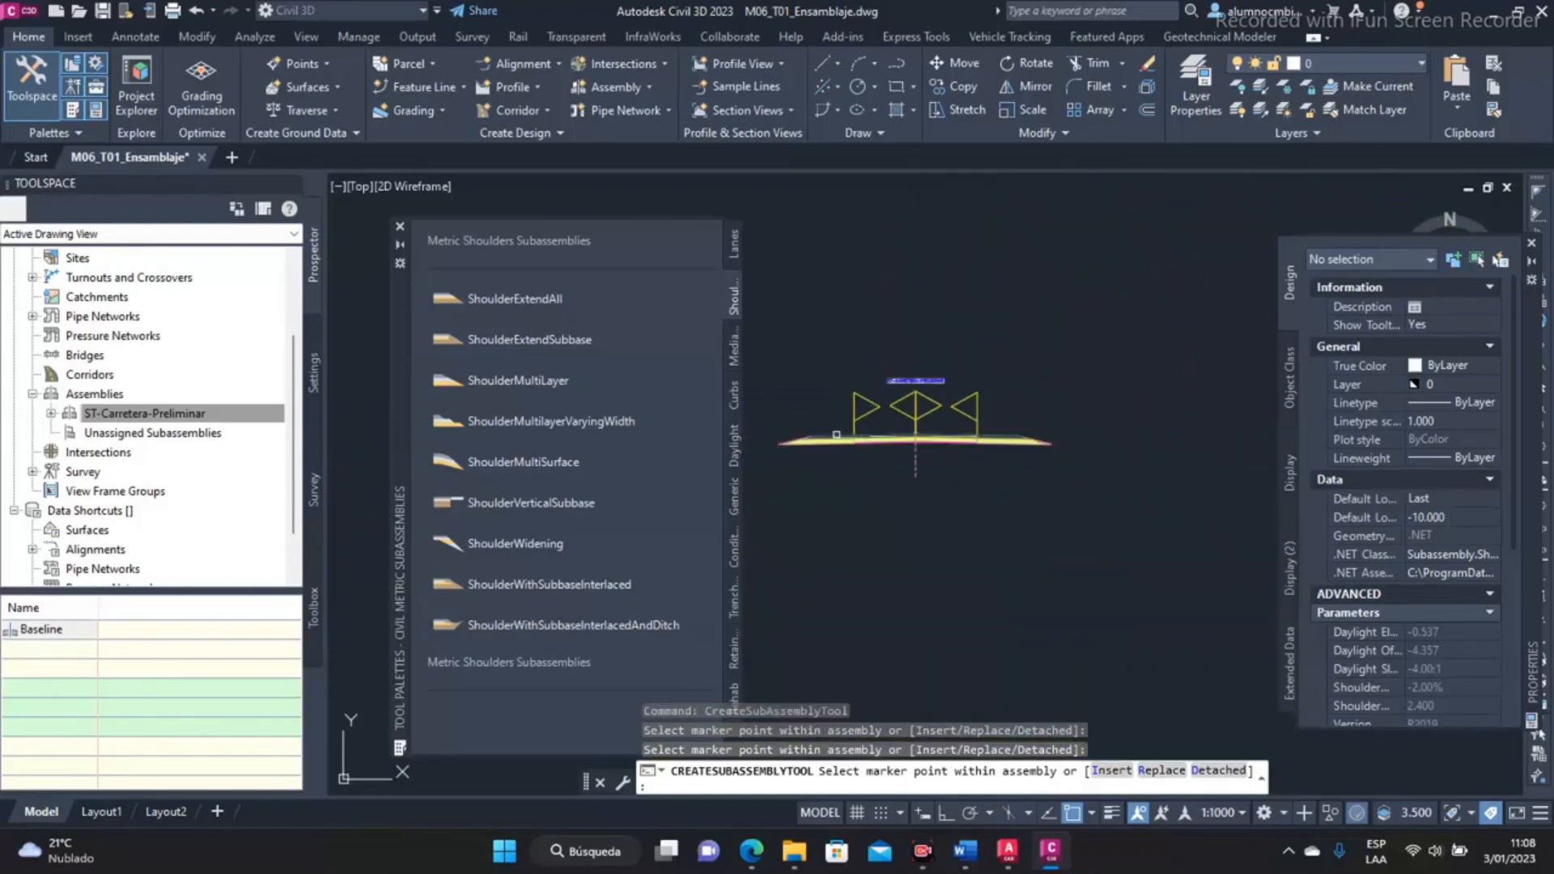
scroll(846, 459, "up", 2)
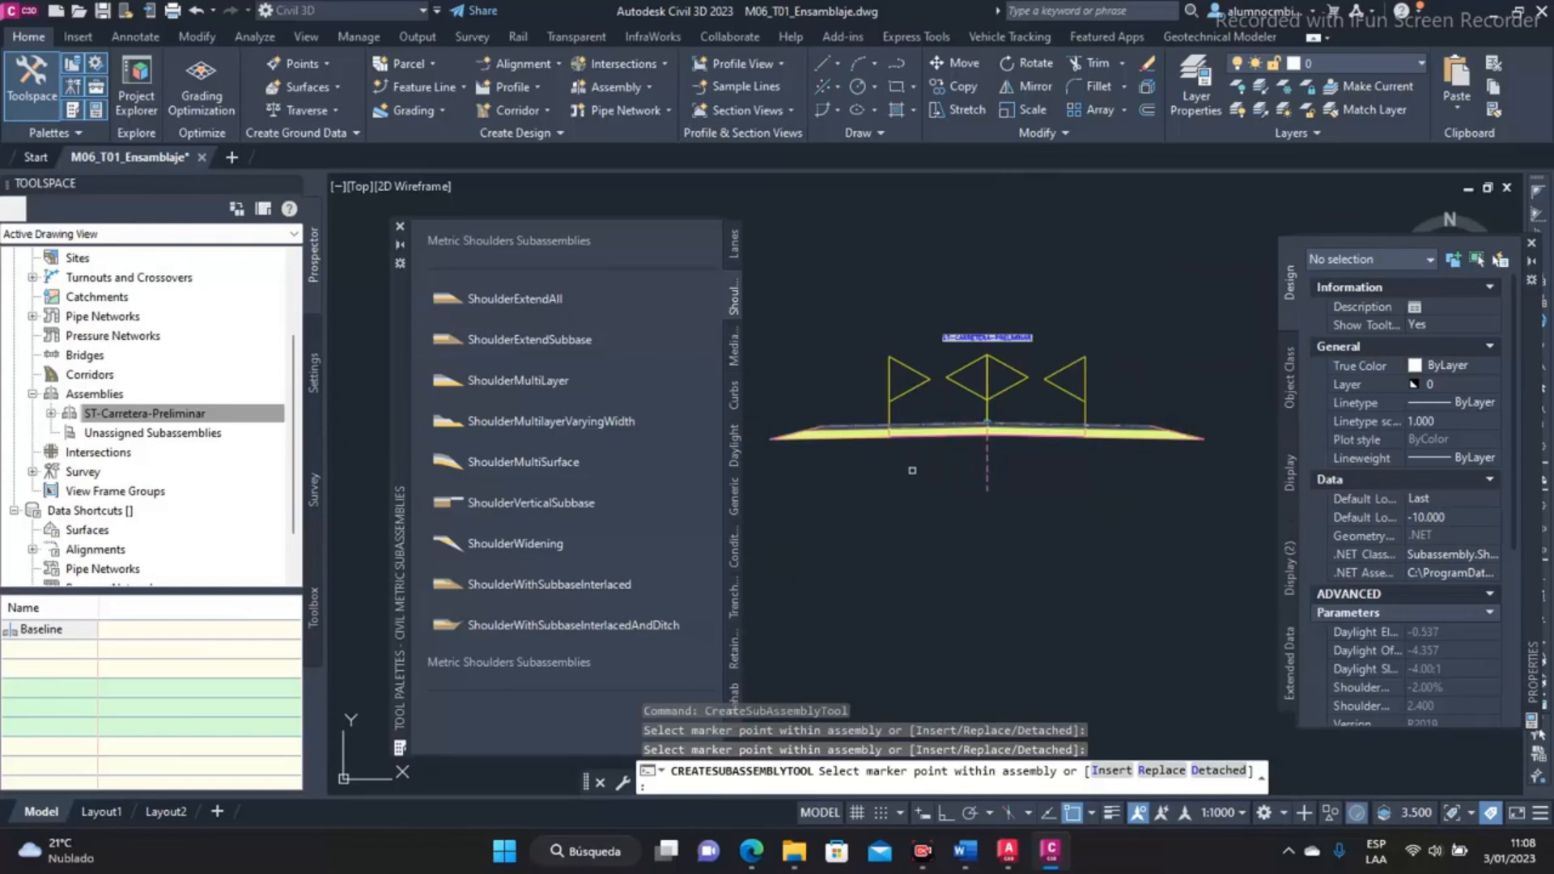
key("Return")
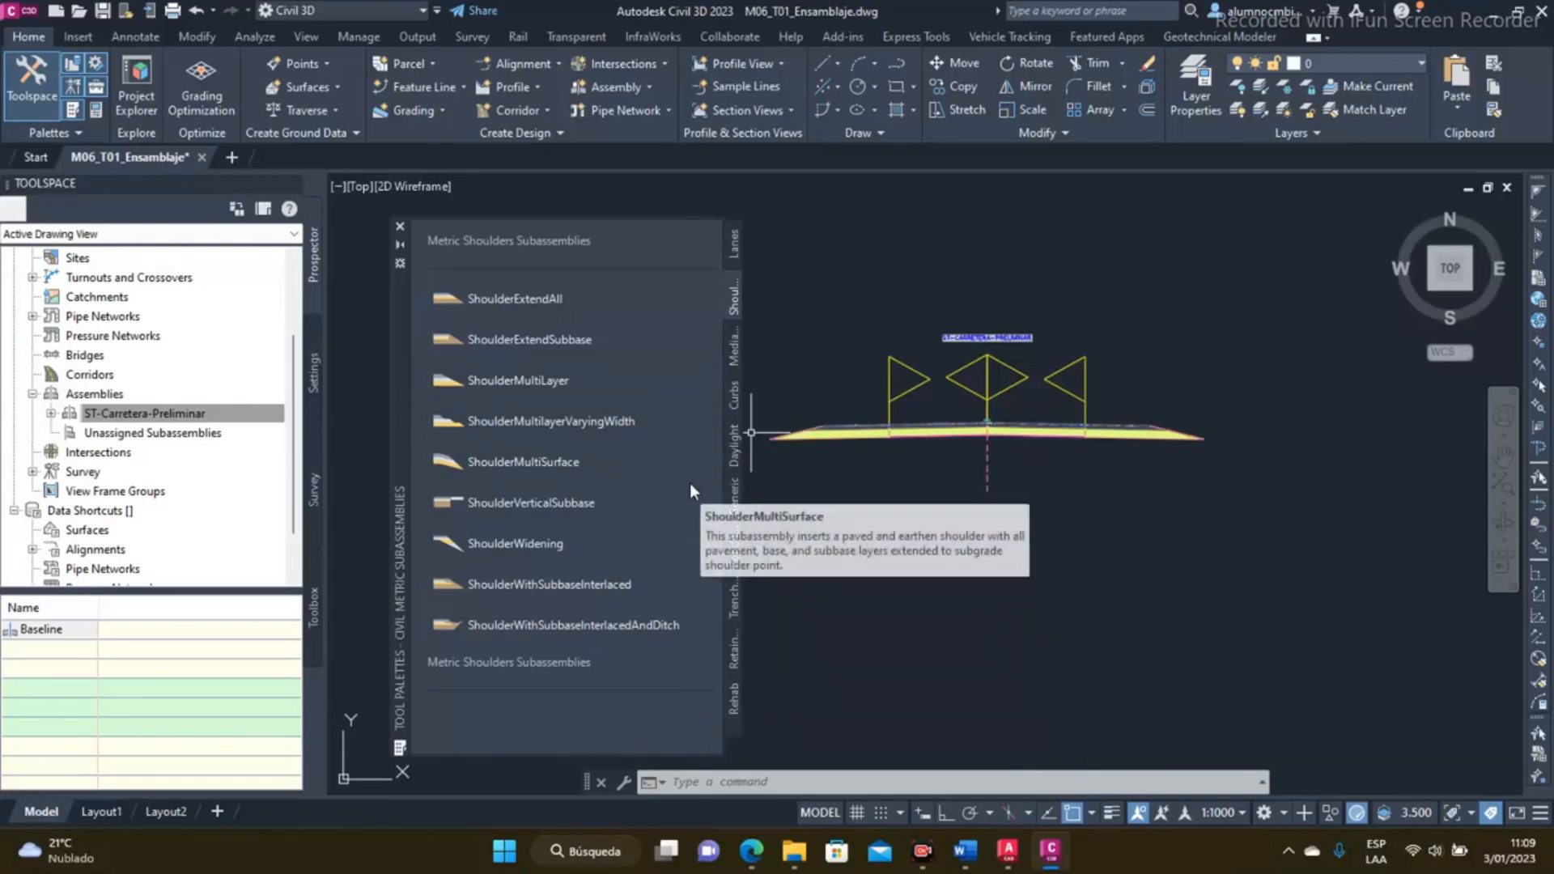
Attach a SideDitch subassembly from the Trench Pipes category to the outer end marker of the right shoulder
left_click(735, 601)
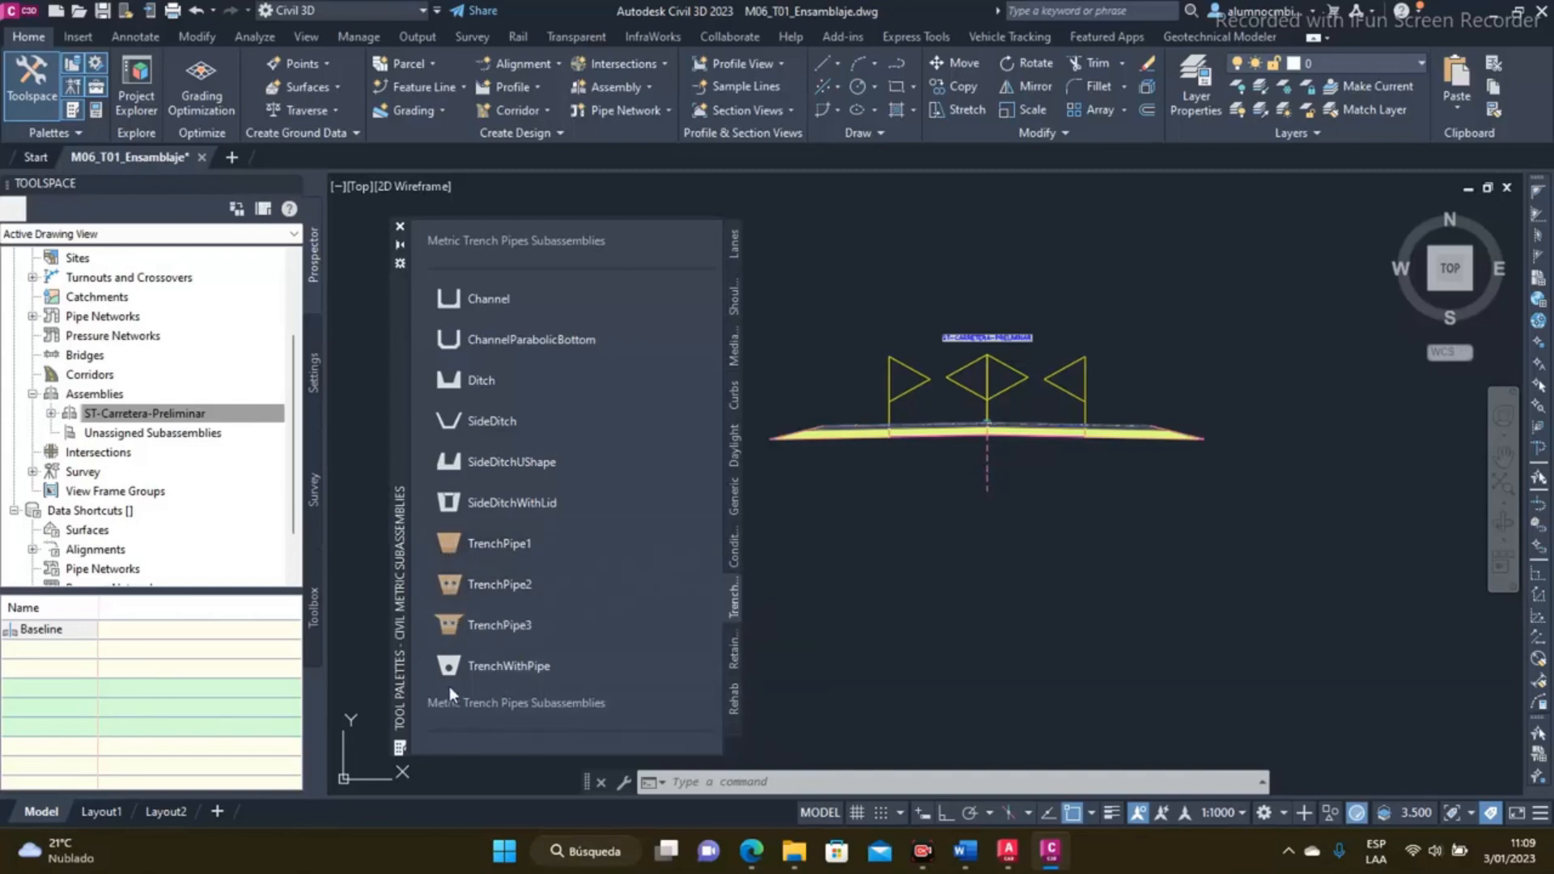
left_click(493, 422)
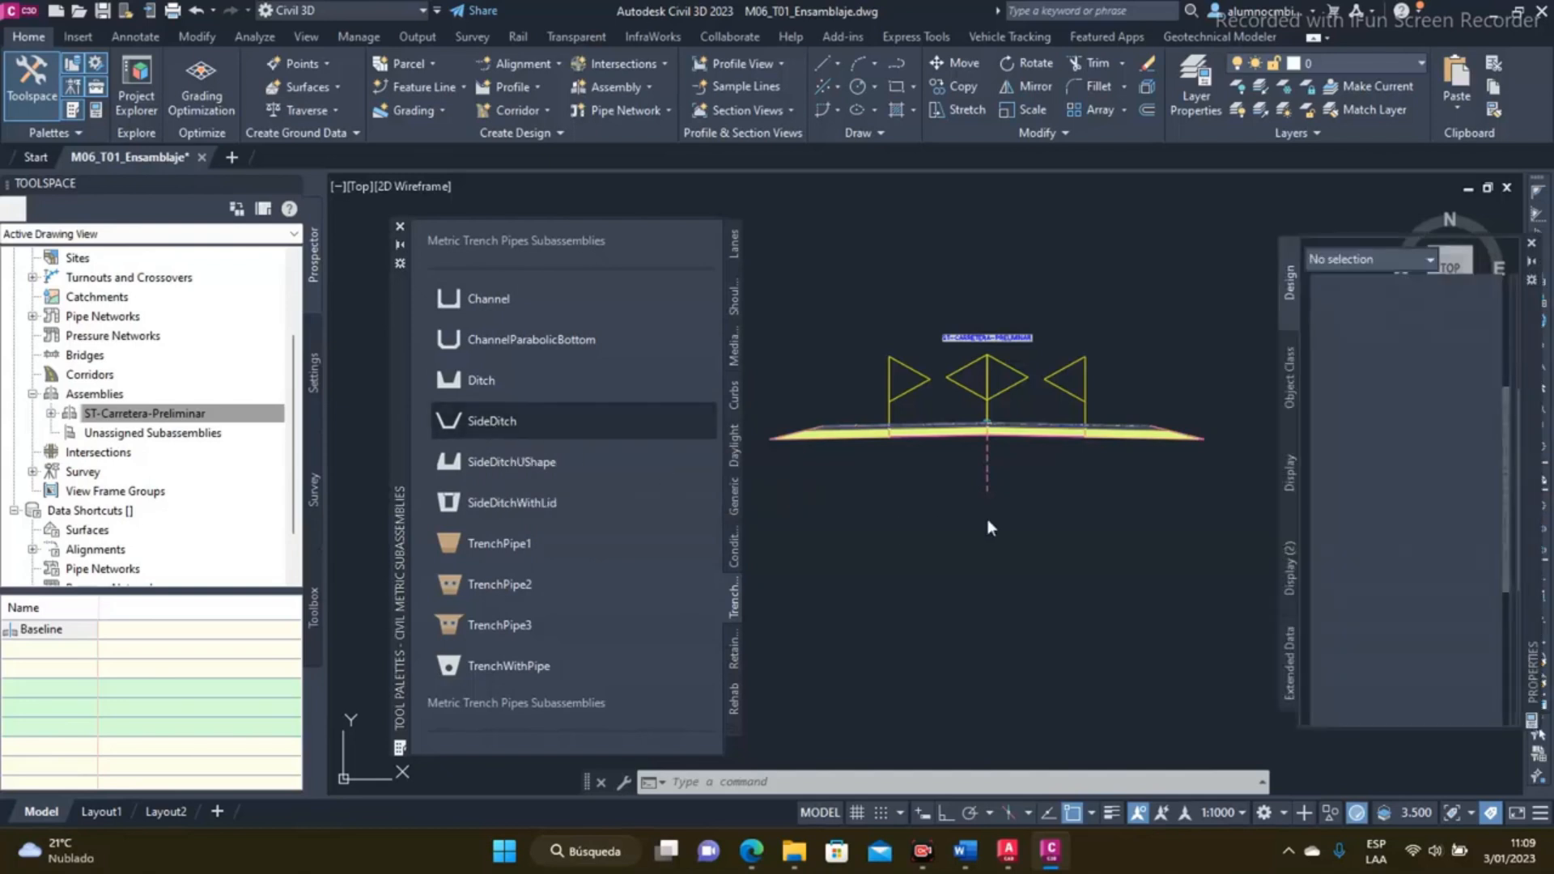
scroll(1055, 488, "up", 8)
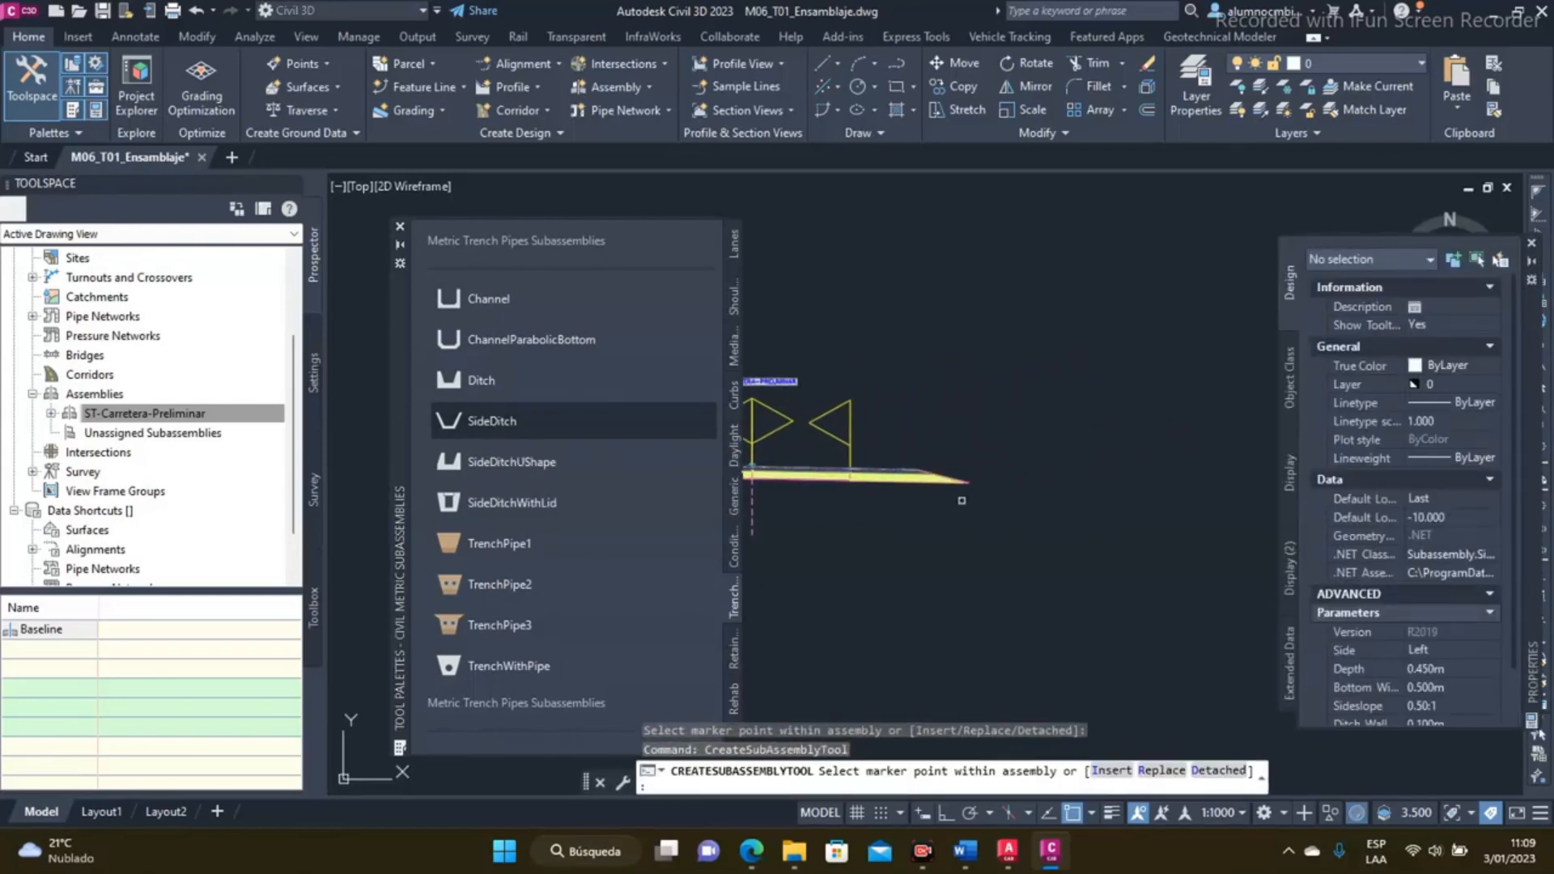
scroll(945, 470, "up", 5)
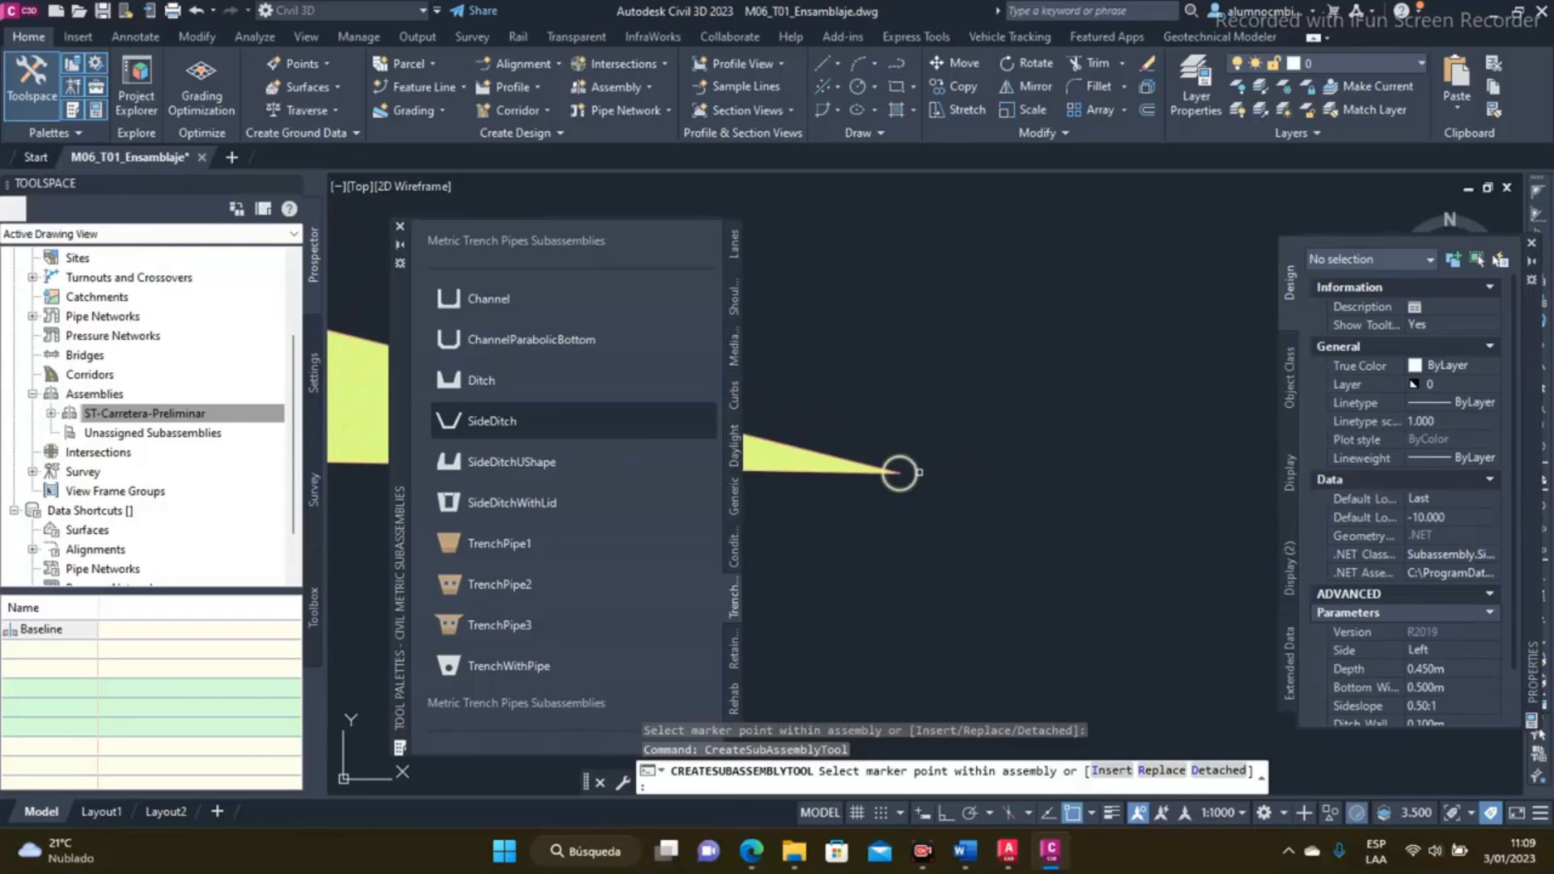
left_click(916, 472)
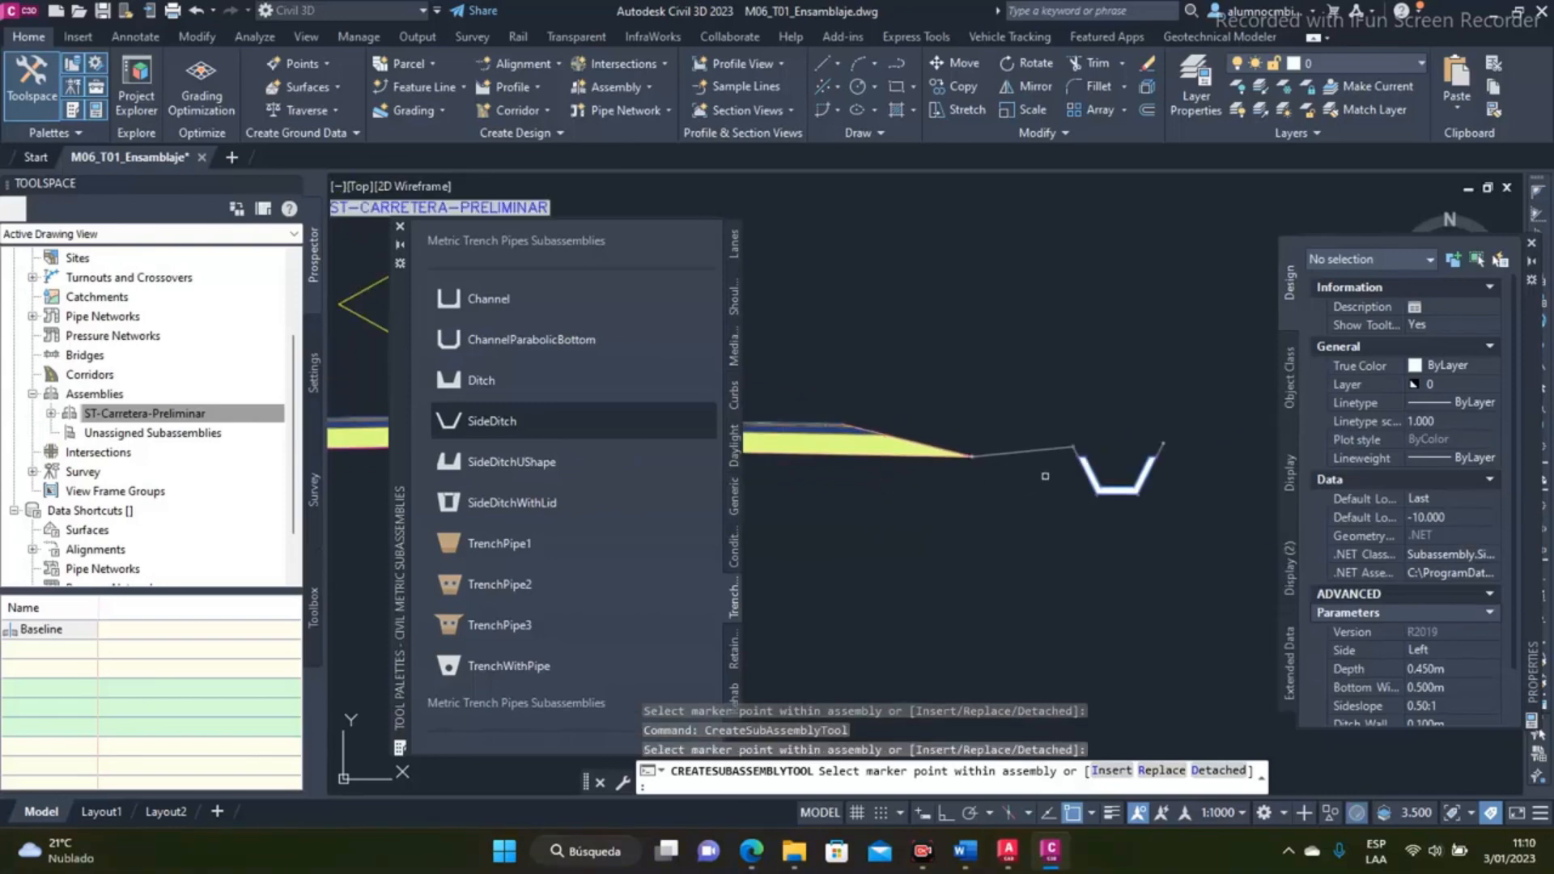
scroll(1079, 405, "down", 8)
scroll(1065, 463, "up", 4)
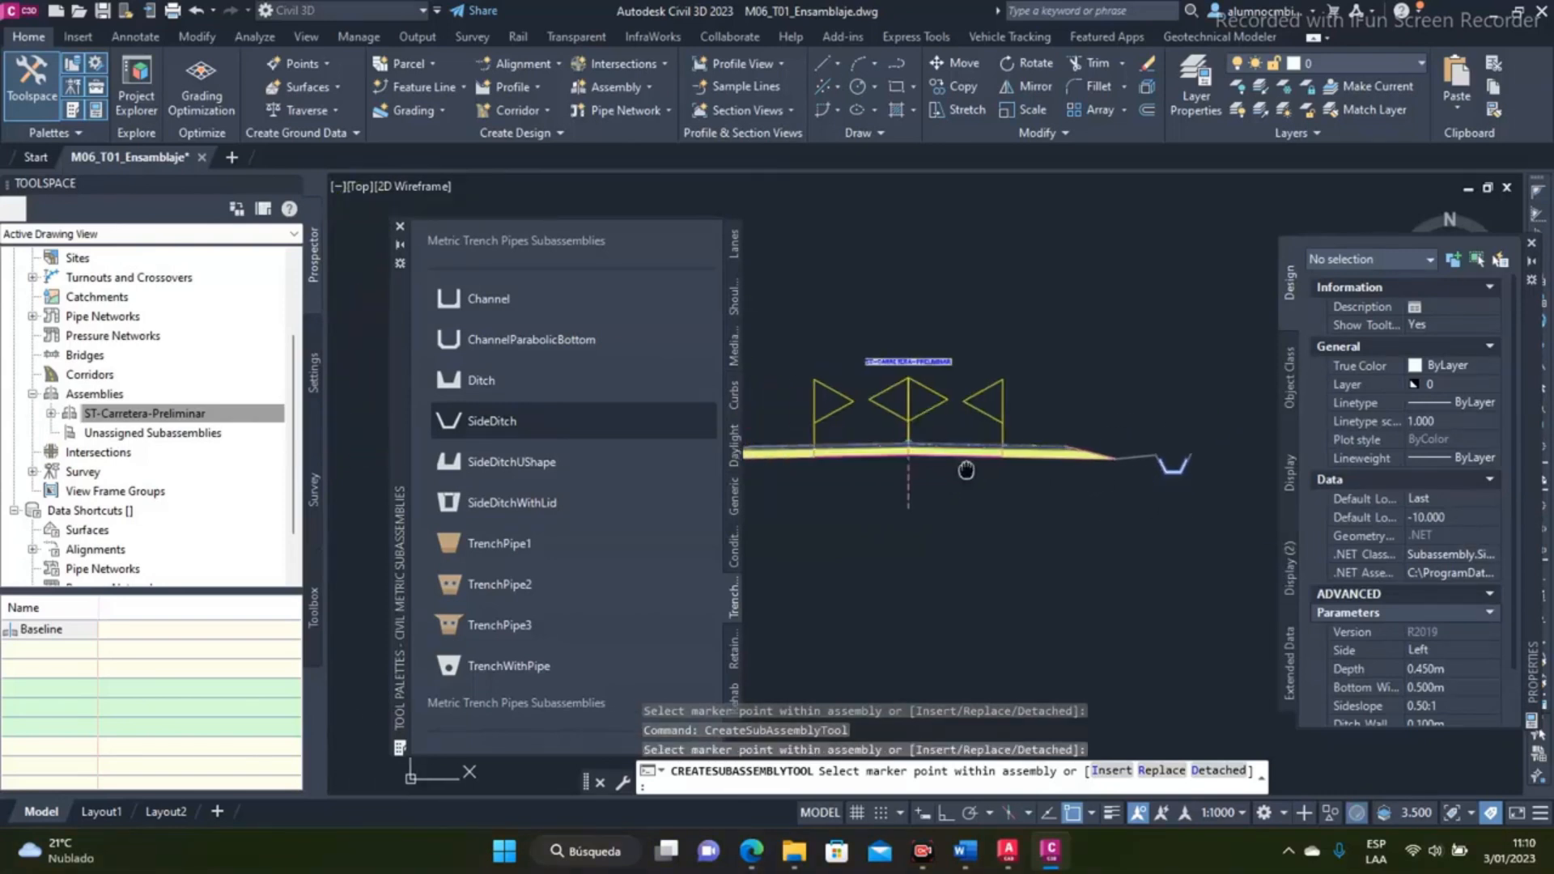
Attach the same SideDitch subassembly to the outer end marker of the left shoulder and finish placing ditches
scroll(942, 453, "up", 6)
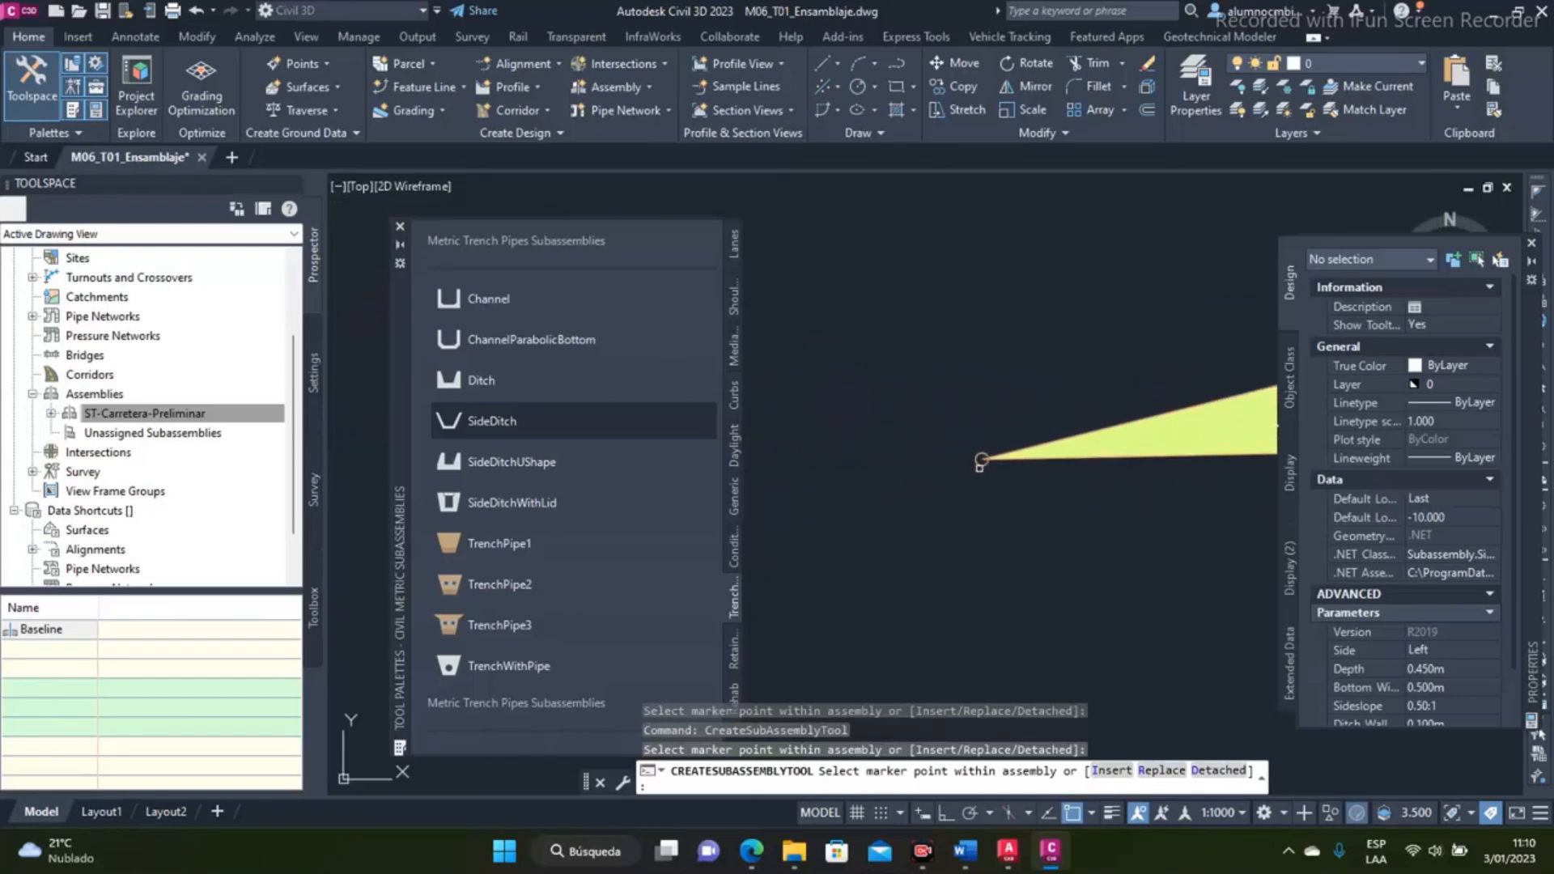
scroll(944, 445, "down", 6)
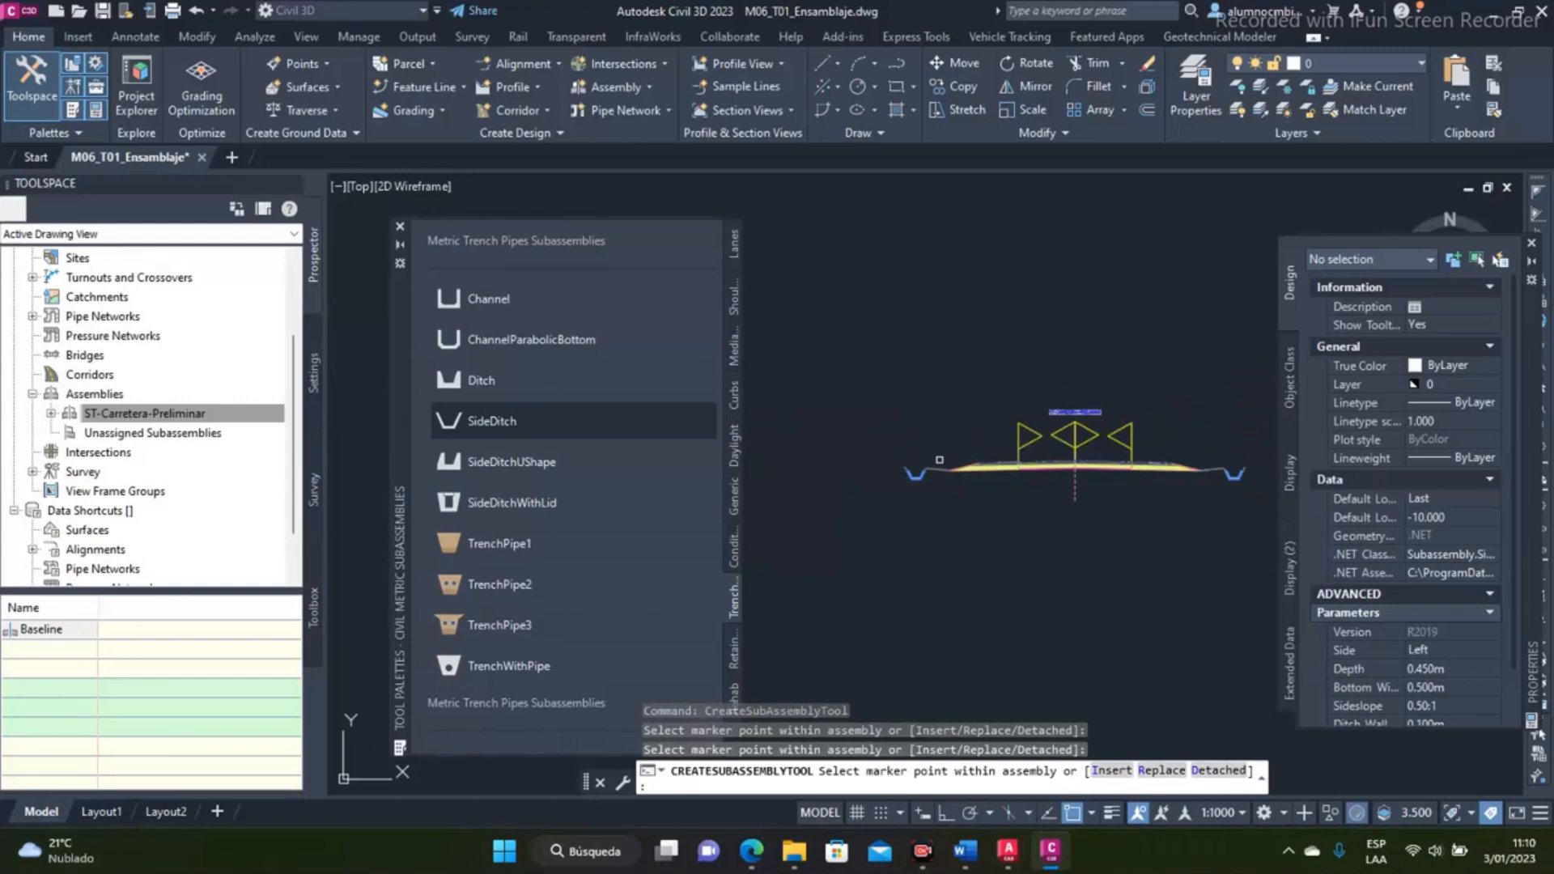
key("Escape")
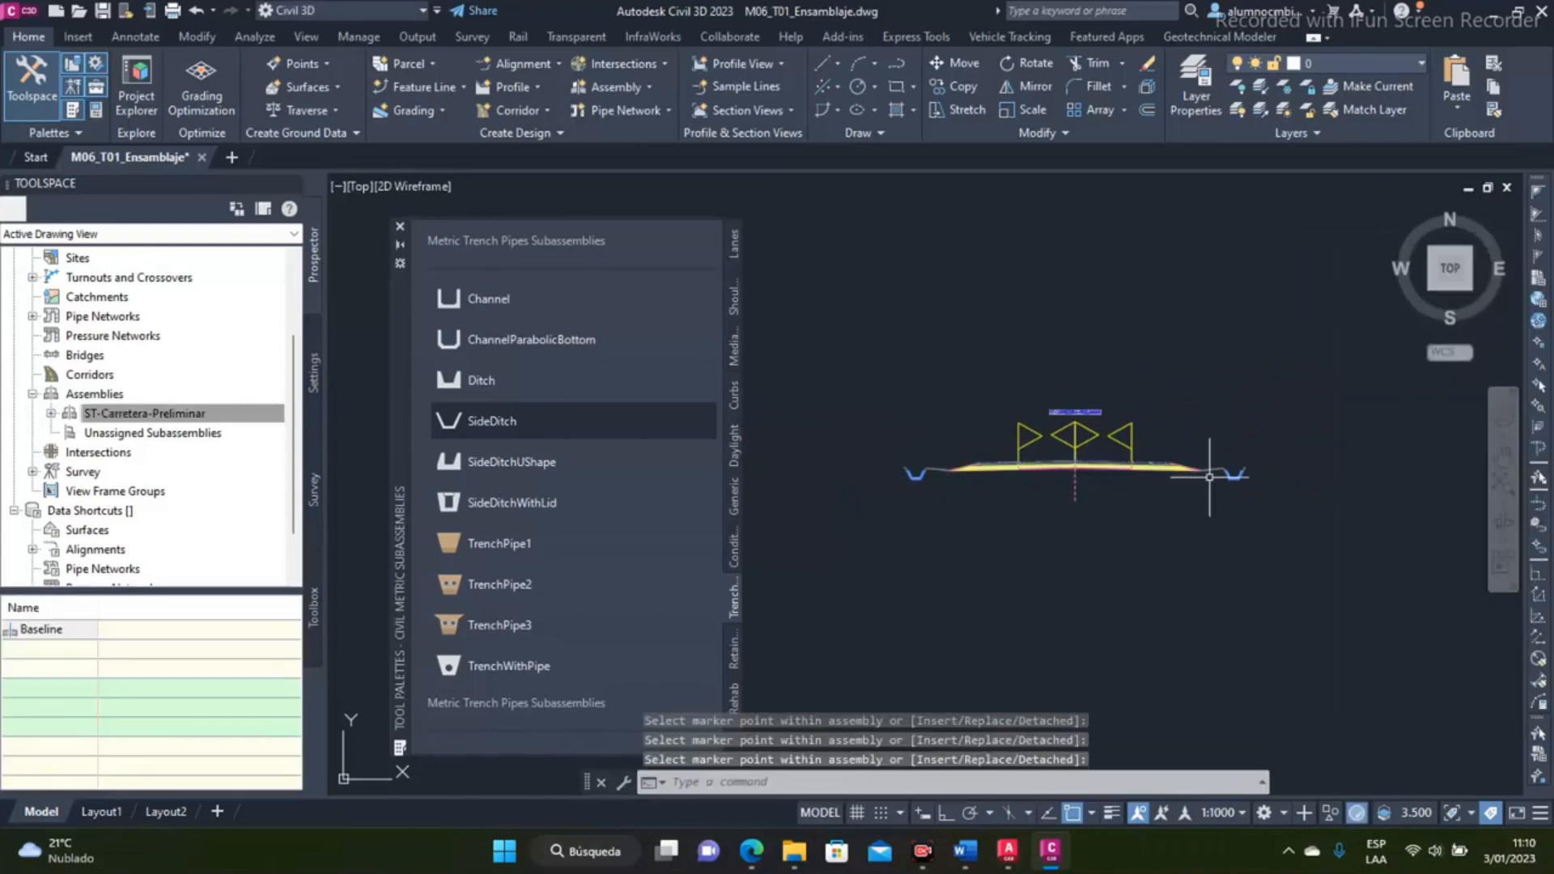
Attach a DaylightBench subassembly from the Daylight category to the outer top marker of the right side ditch
middle_click_drag(1175, 471, 1153, 480)
scroll(1239, 465, "up", 5)
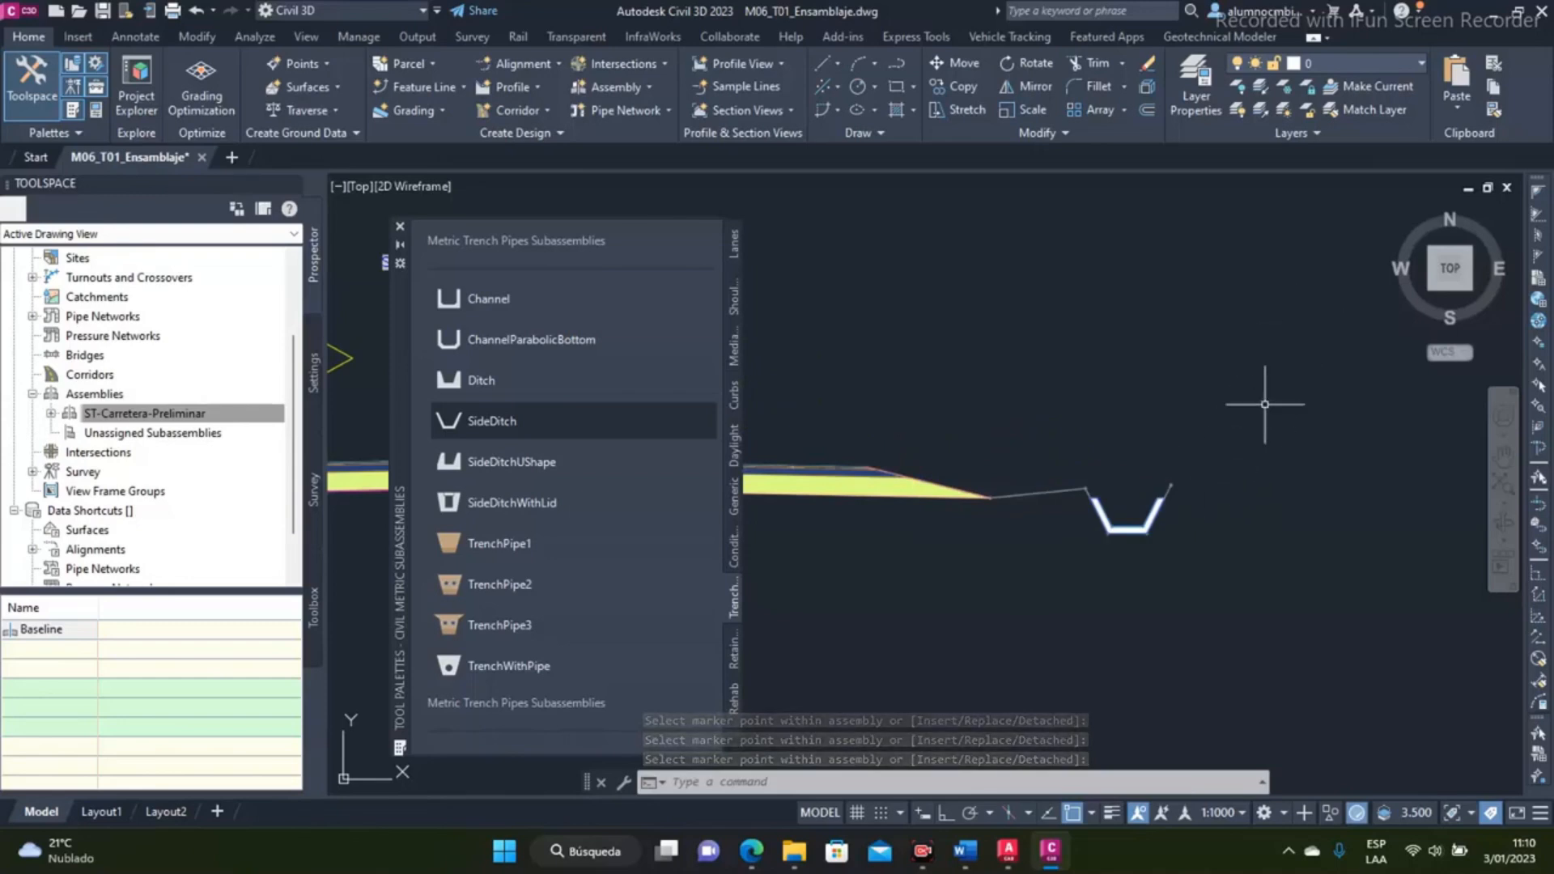
scroll(1106, 453, "down", 5)
middle_click_drag(1107, 453, 1155, 439)
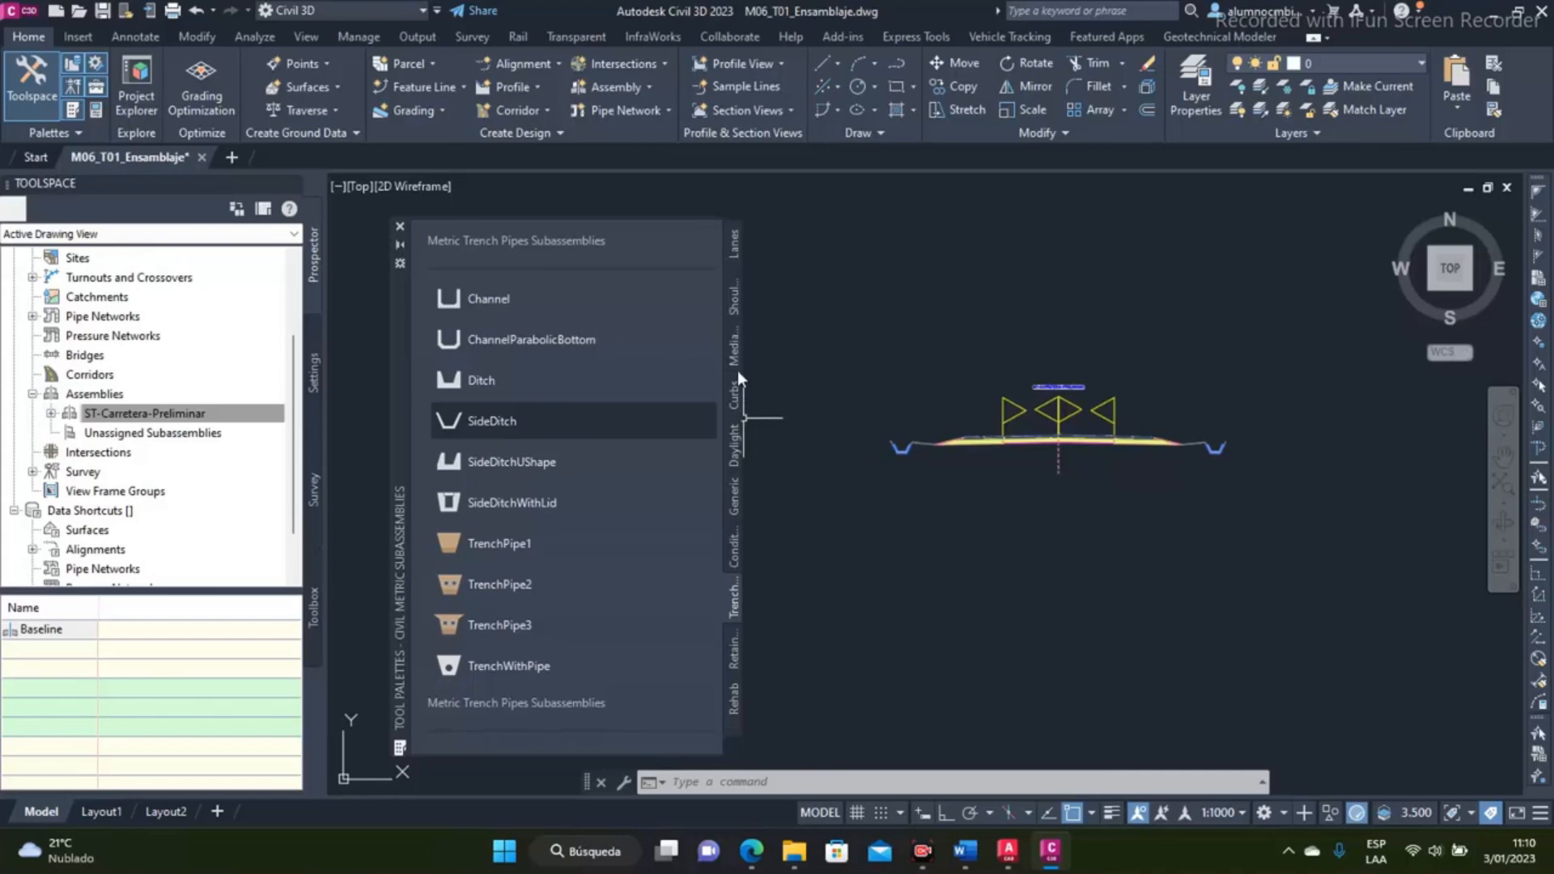
left_click(736, 455)
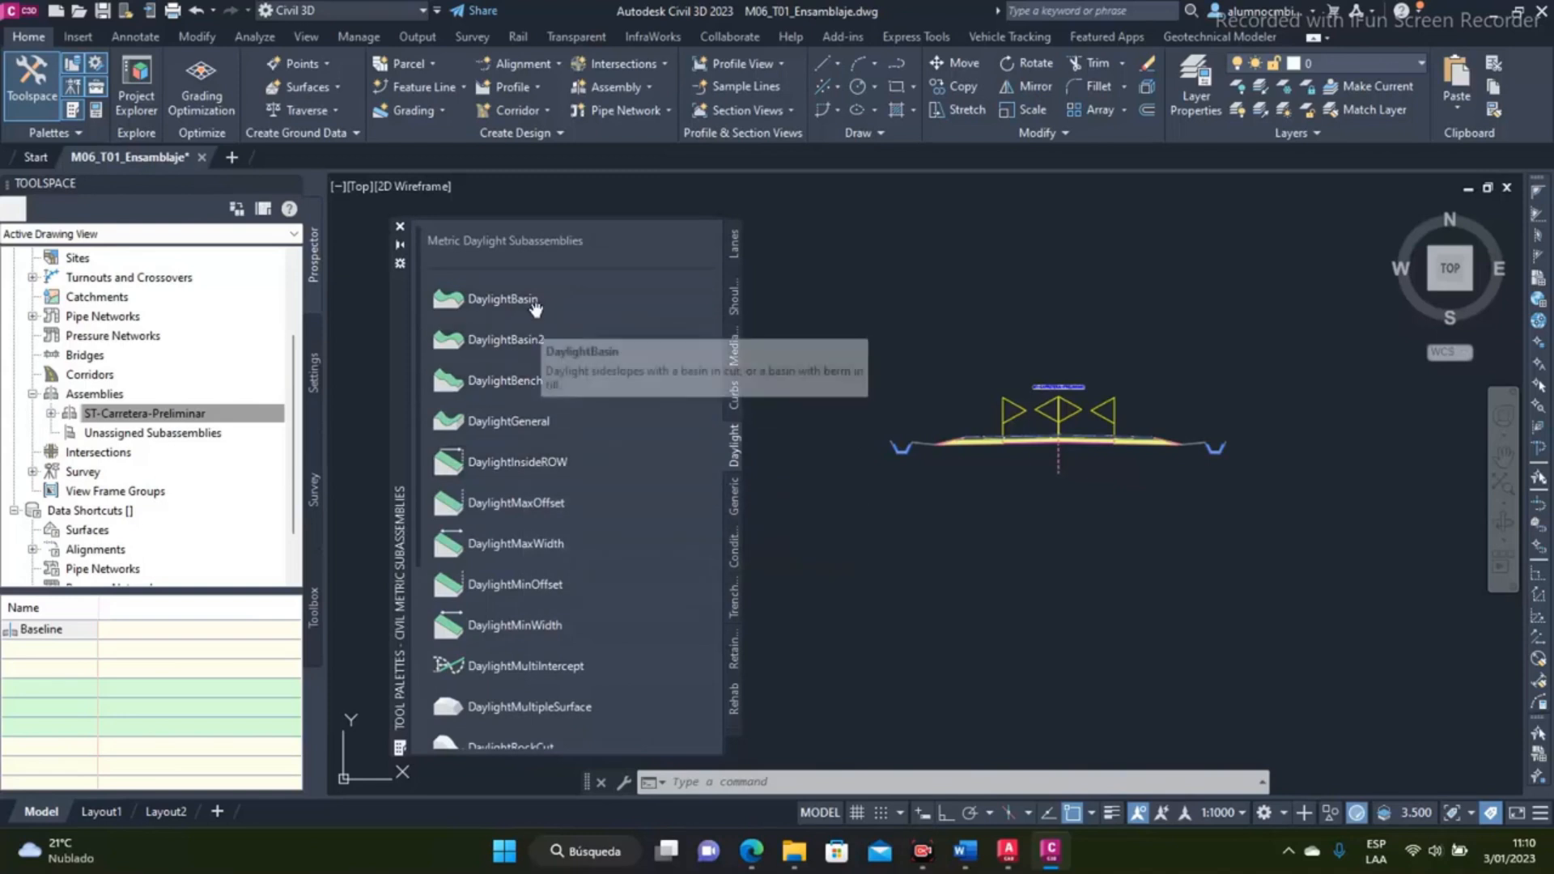
left_click(504, 381)
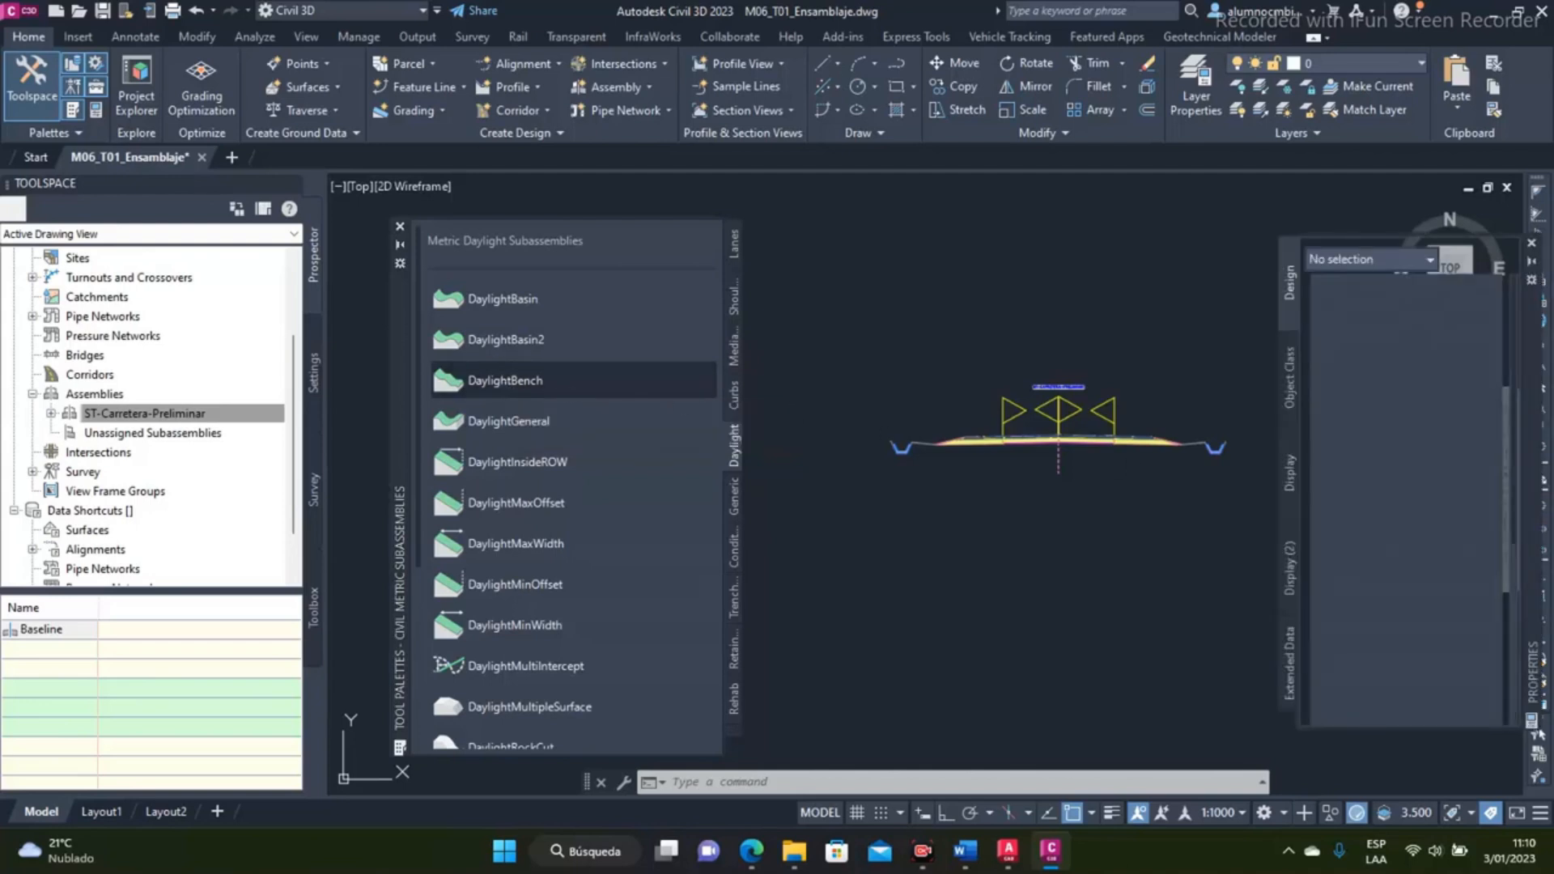
scroll(1223, 441, "up", 6)
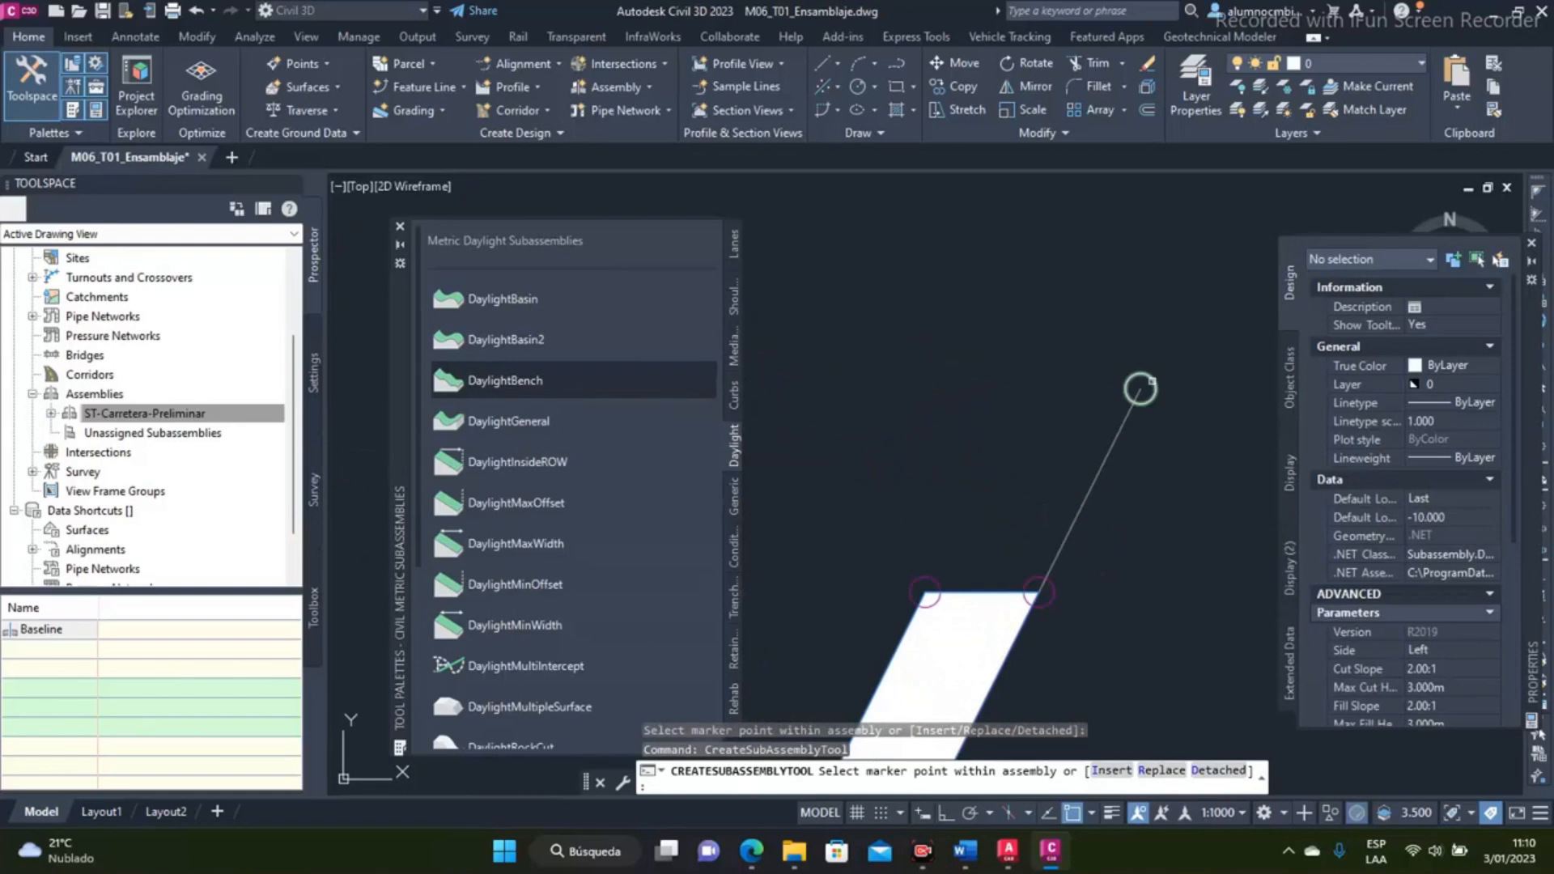
Attach the same DaylightBench subassembly to the outer top marker of the left side ditch and finish placing daylight slopes
scroll(1129, 421, "down", 6)
middle_click_drag(1008, 518, 1105, 445)
scroll(935, 452, "up", 6)
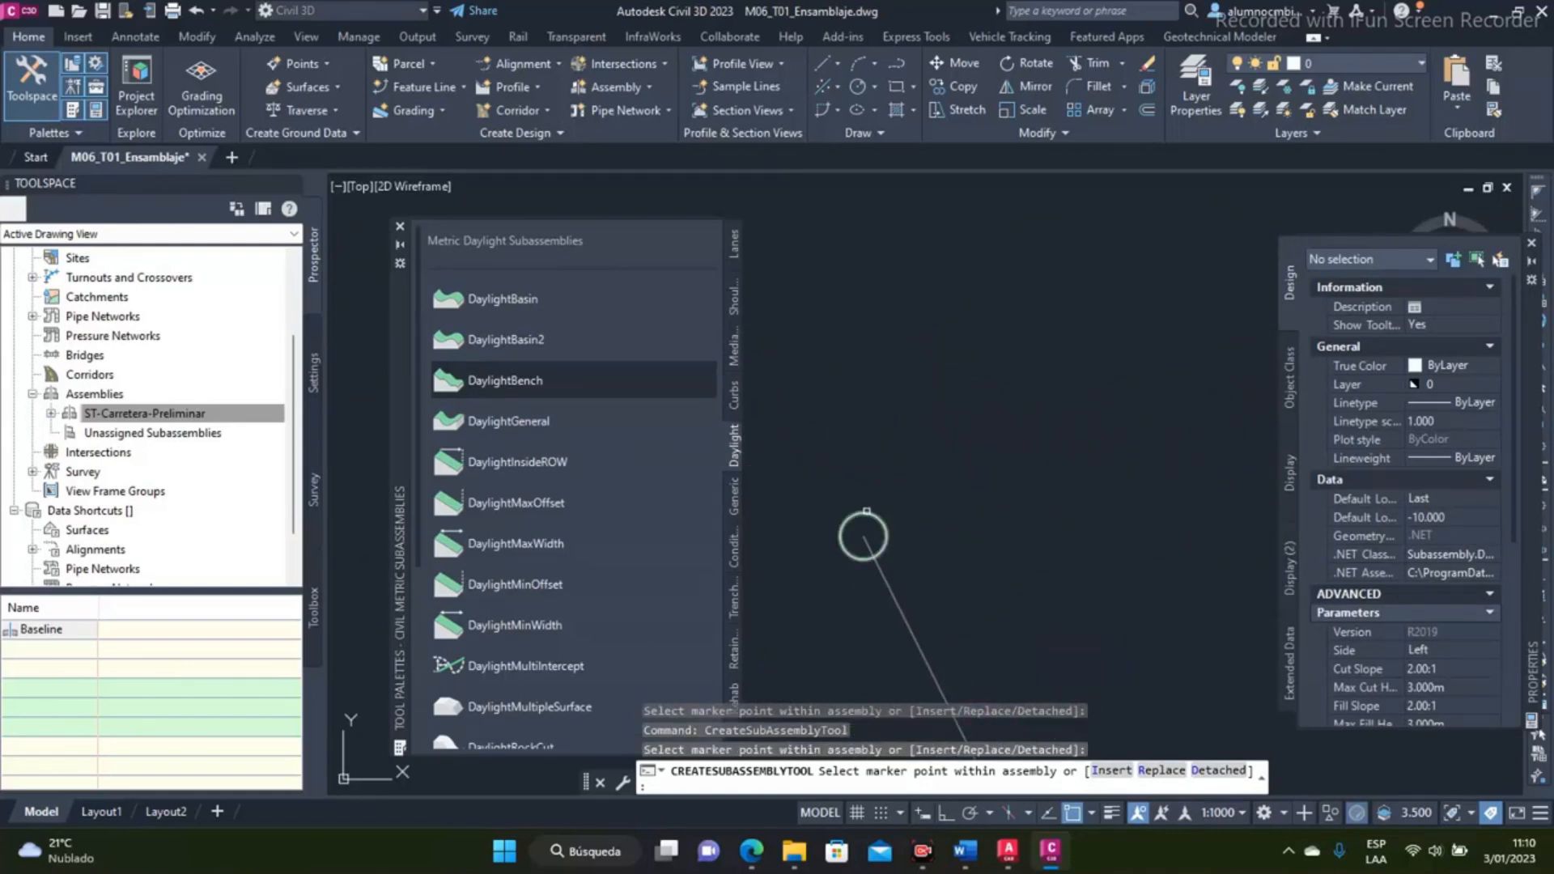
left_click(865, 513)
scroll(865, 518, "down", 6)
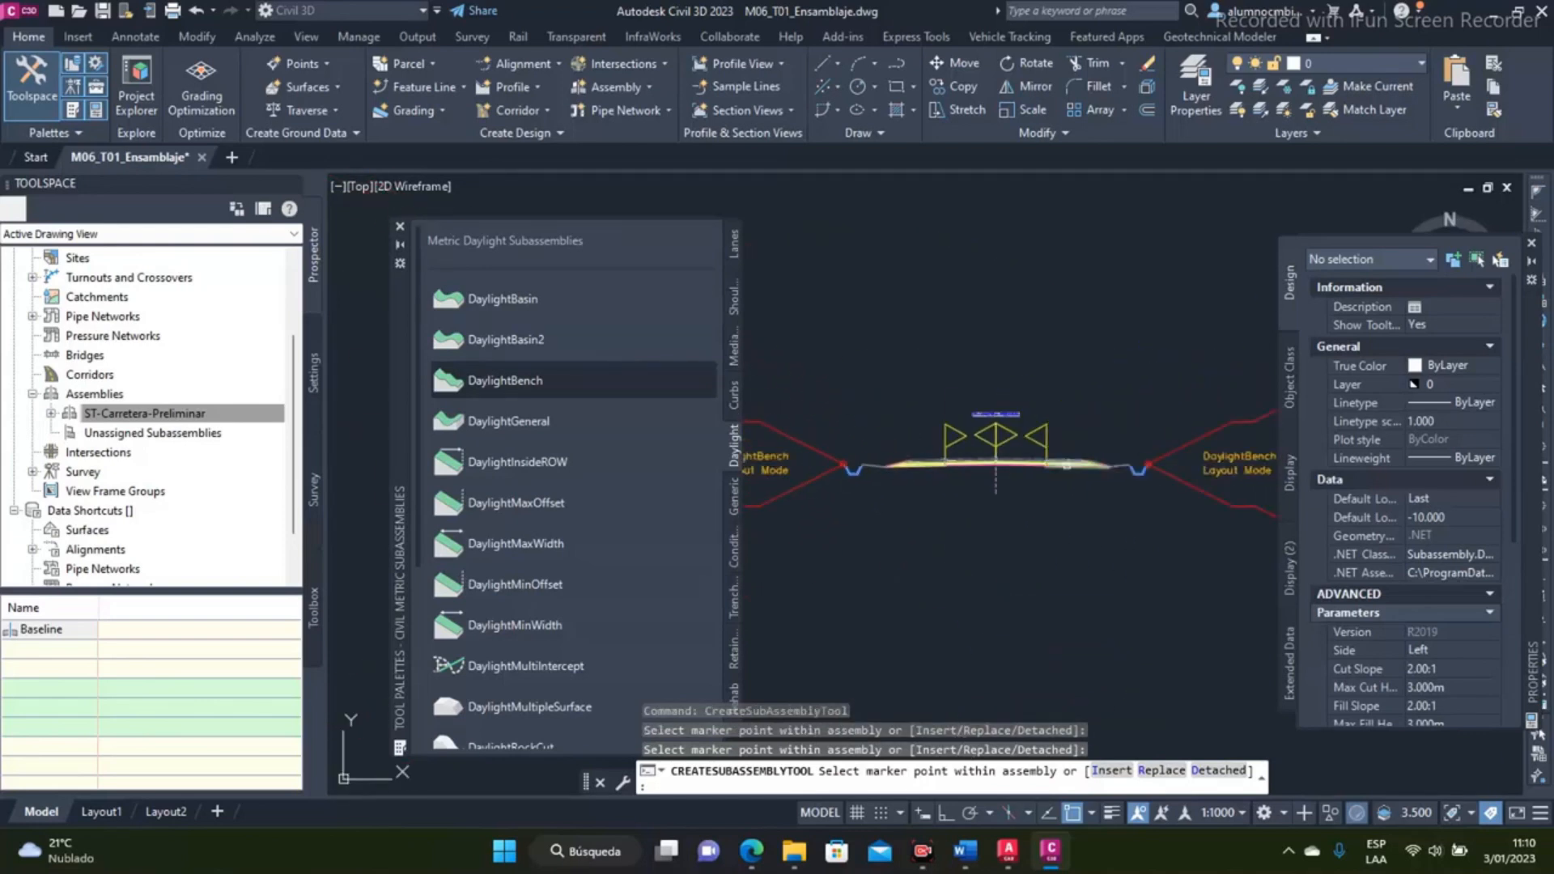
key("Escape")
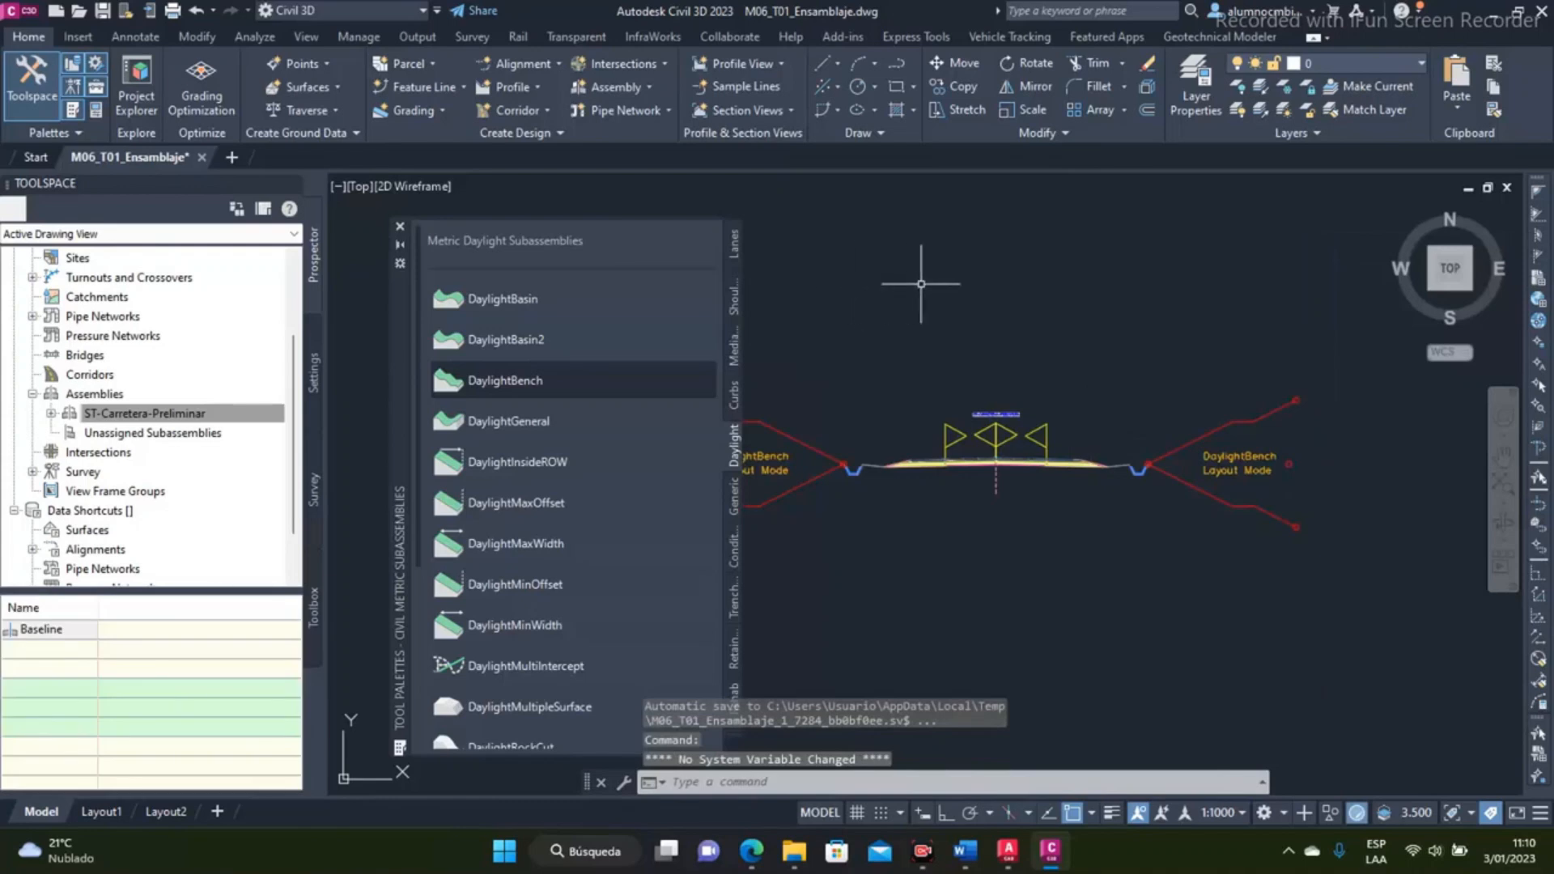
Look over the assembly from the centerline to the left daylight slope and close the subassembly tool palettes
scroll(980, 403, "down", 2)
scroll(980, 403, "up", 6)
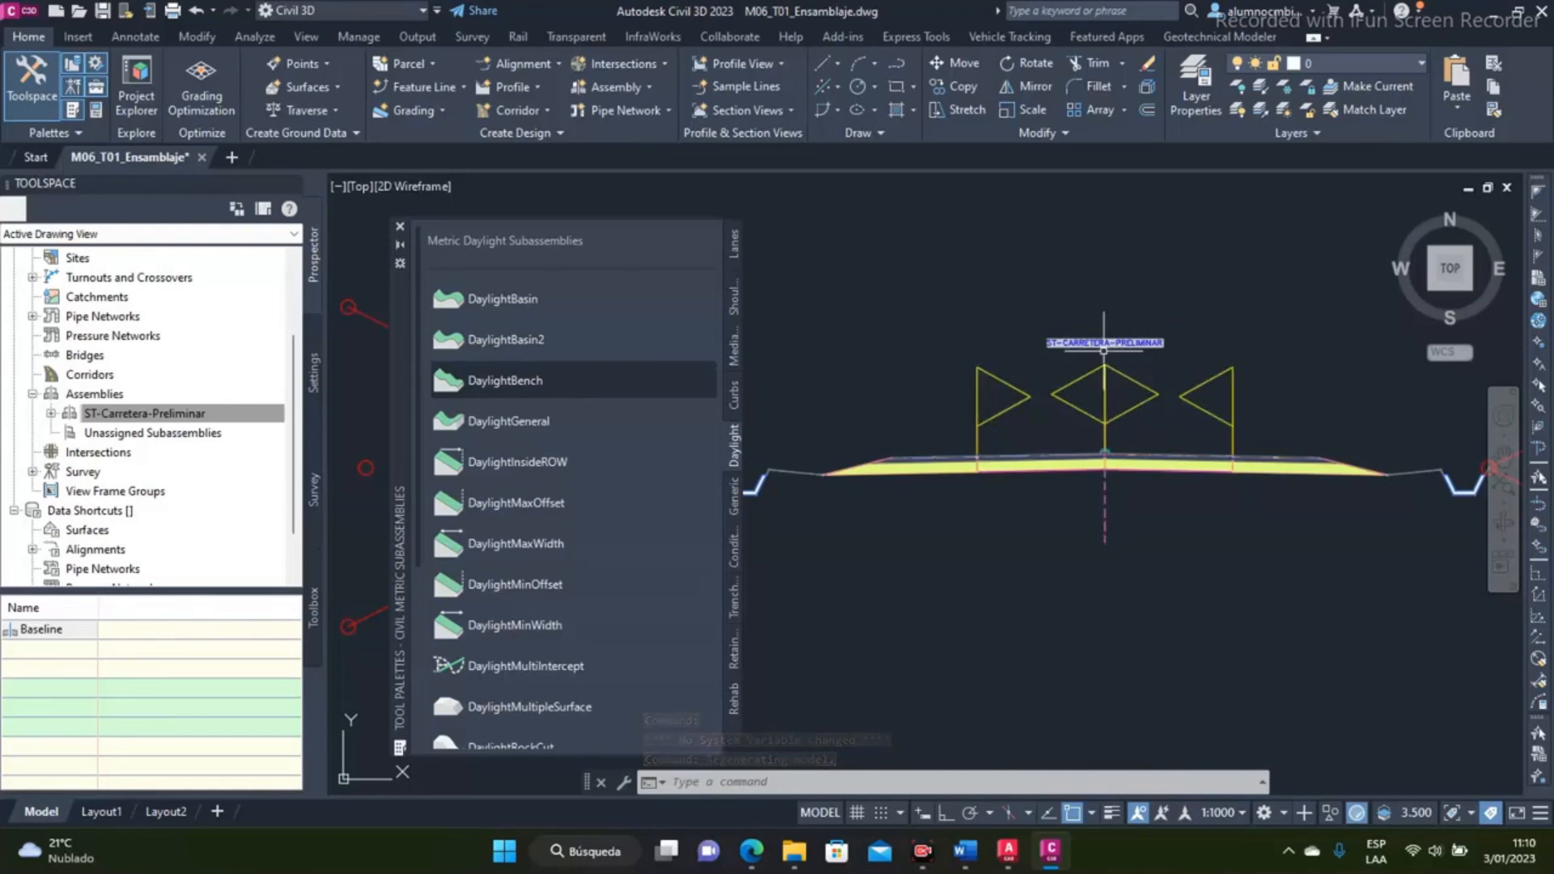
scroll(1097, 342, "up", 4)
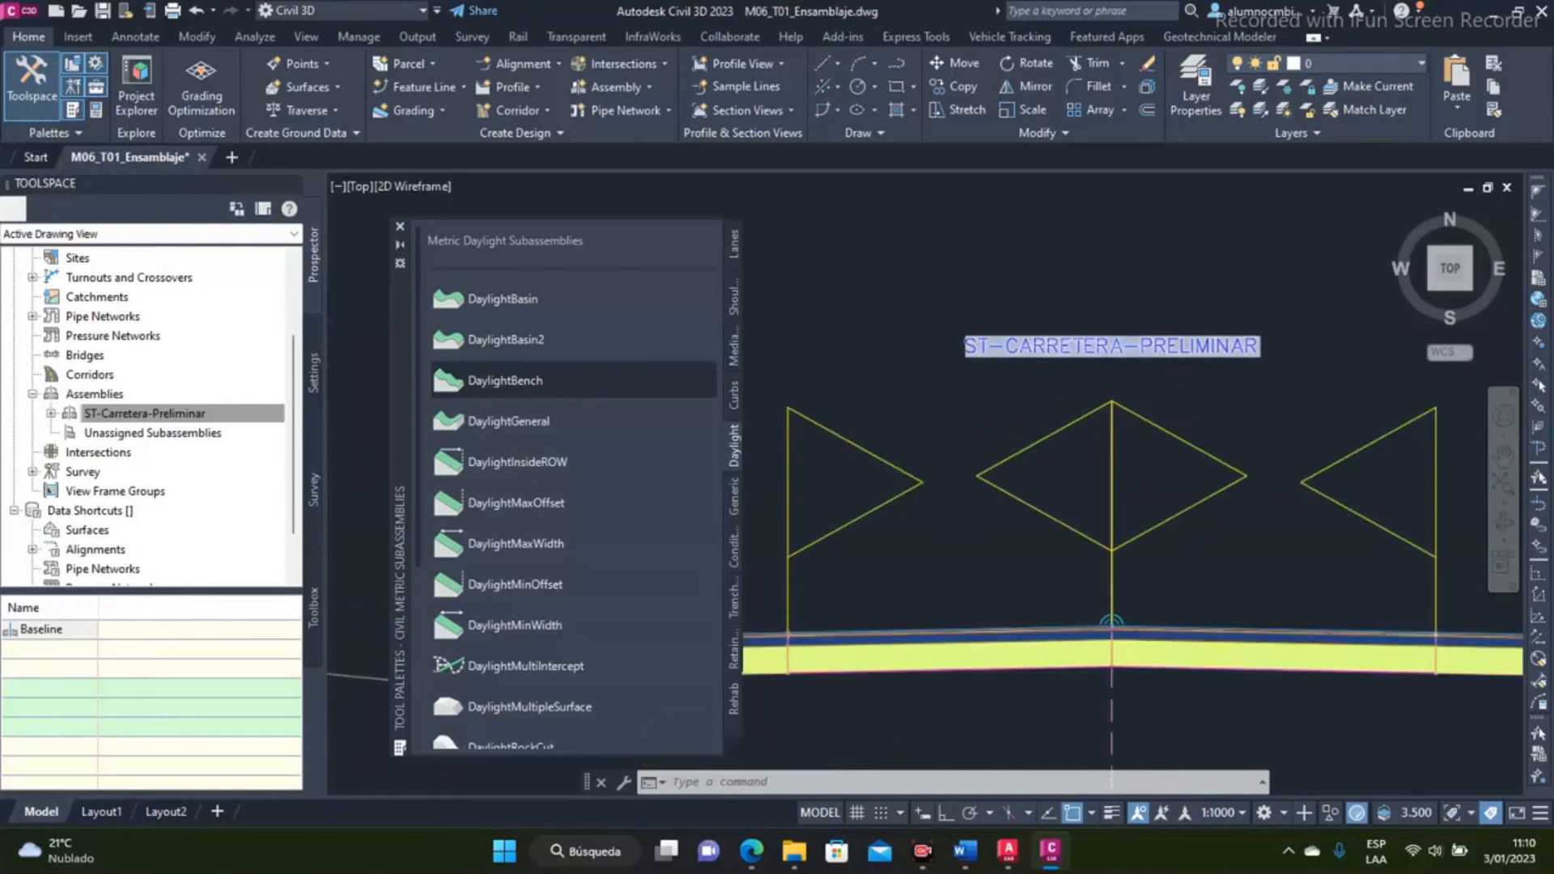
scroll(1082, 343, "down", 4)
scroll(1112, 367, "down", 3)
scroll(1104, 370, "up", 3)
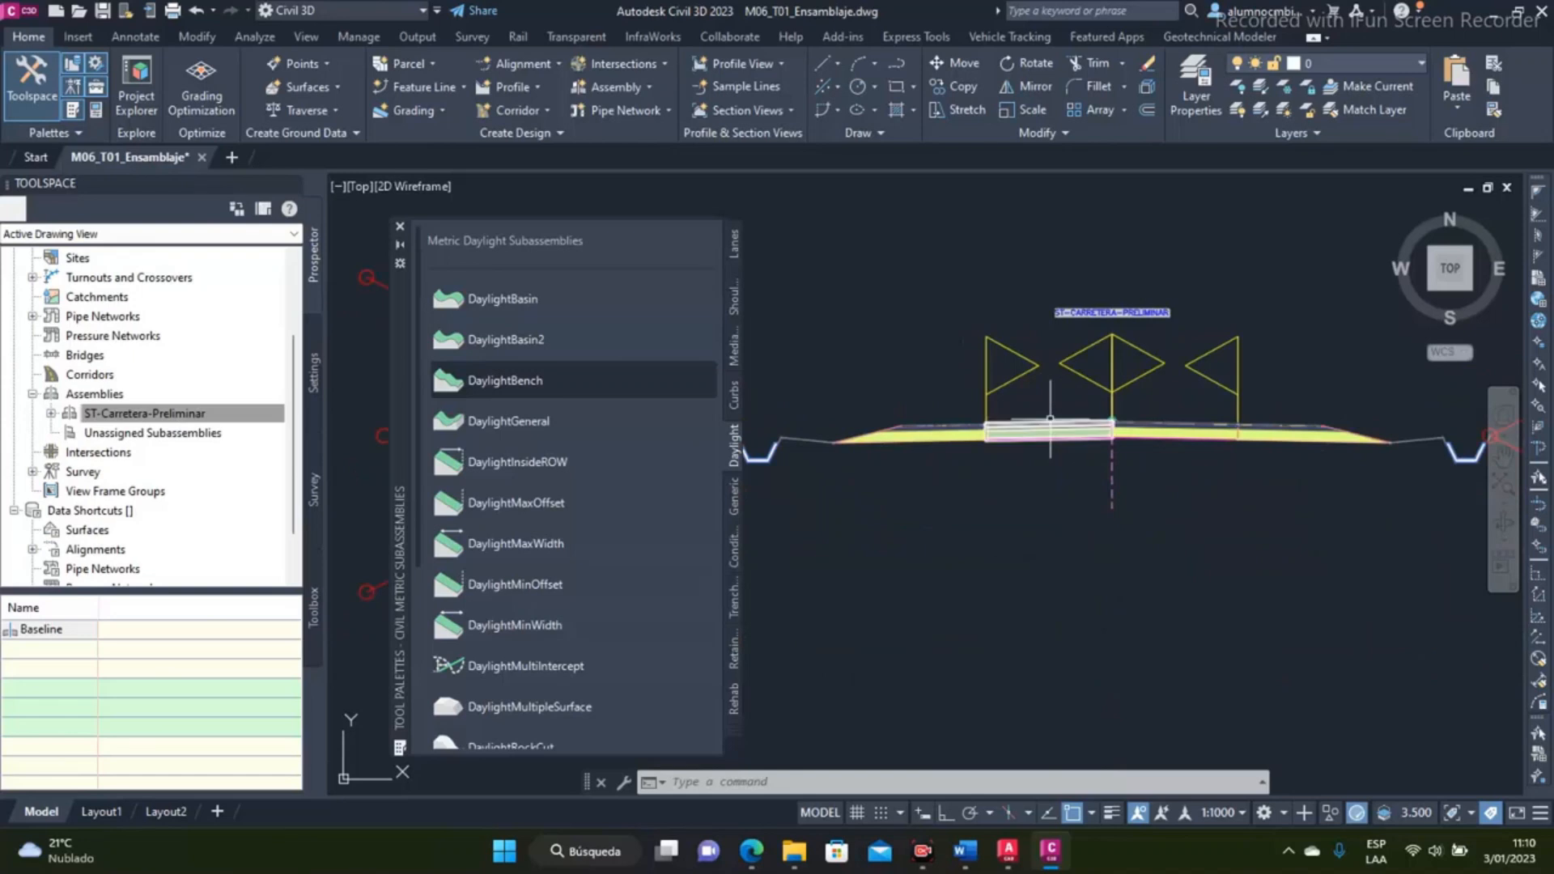
middle_click_drag(944, 424, 1219, 419)
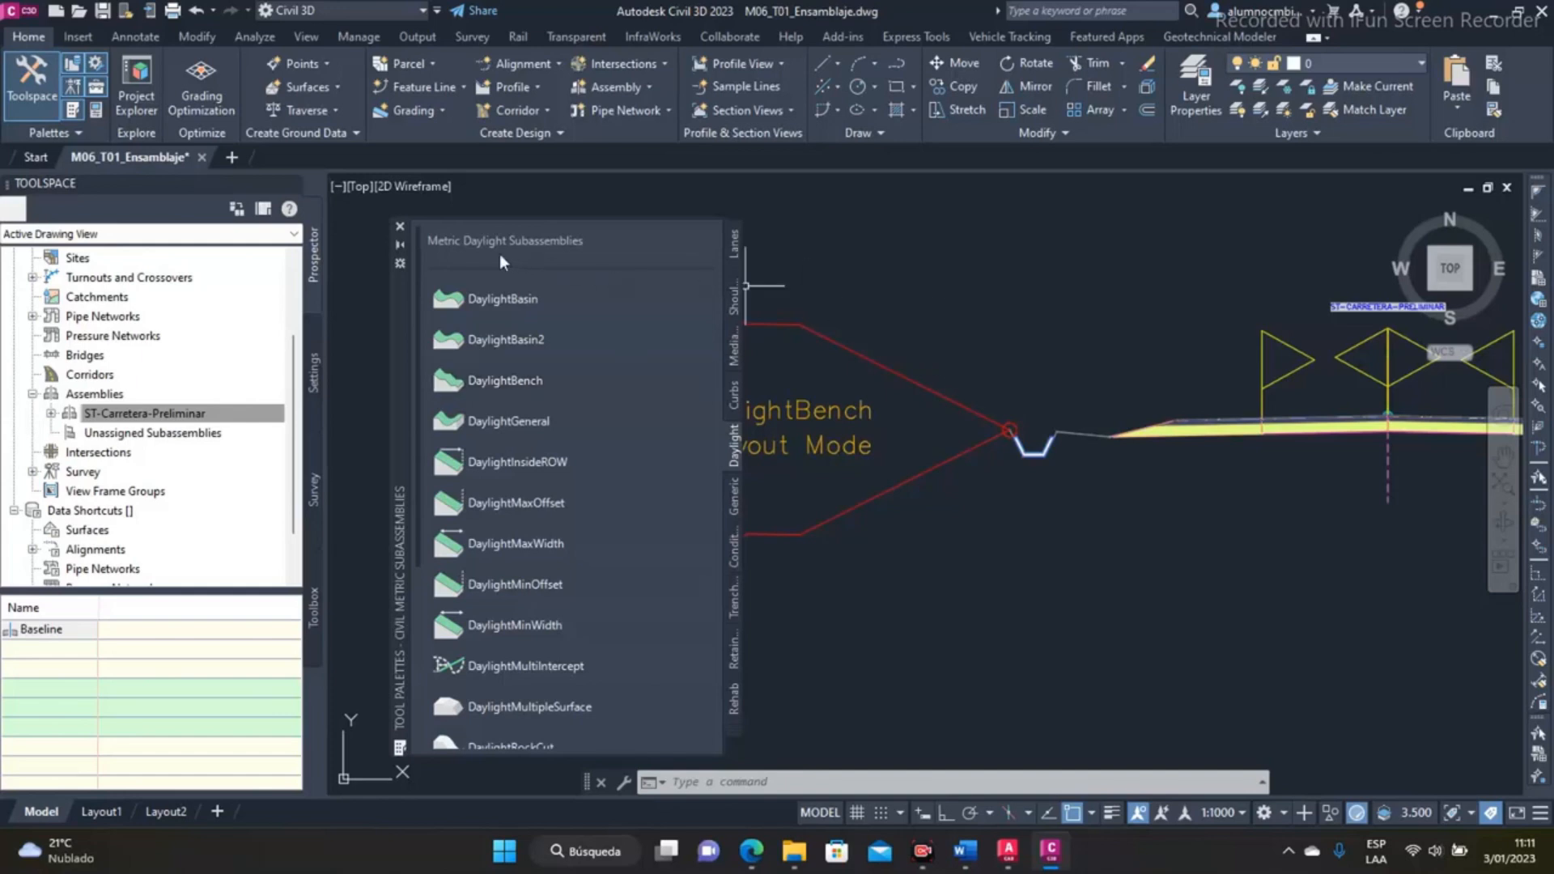
left_click(401, 226)
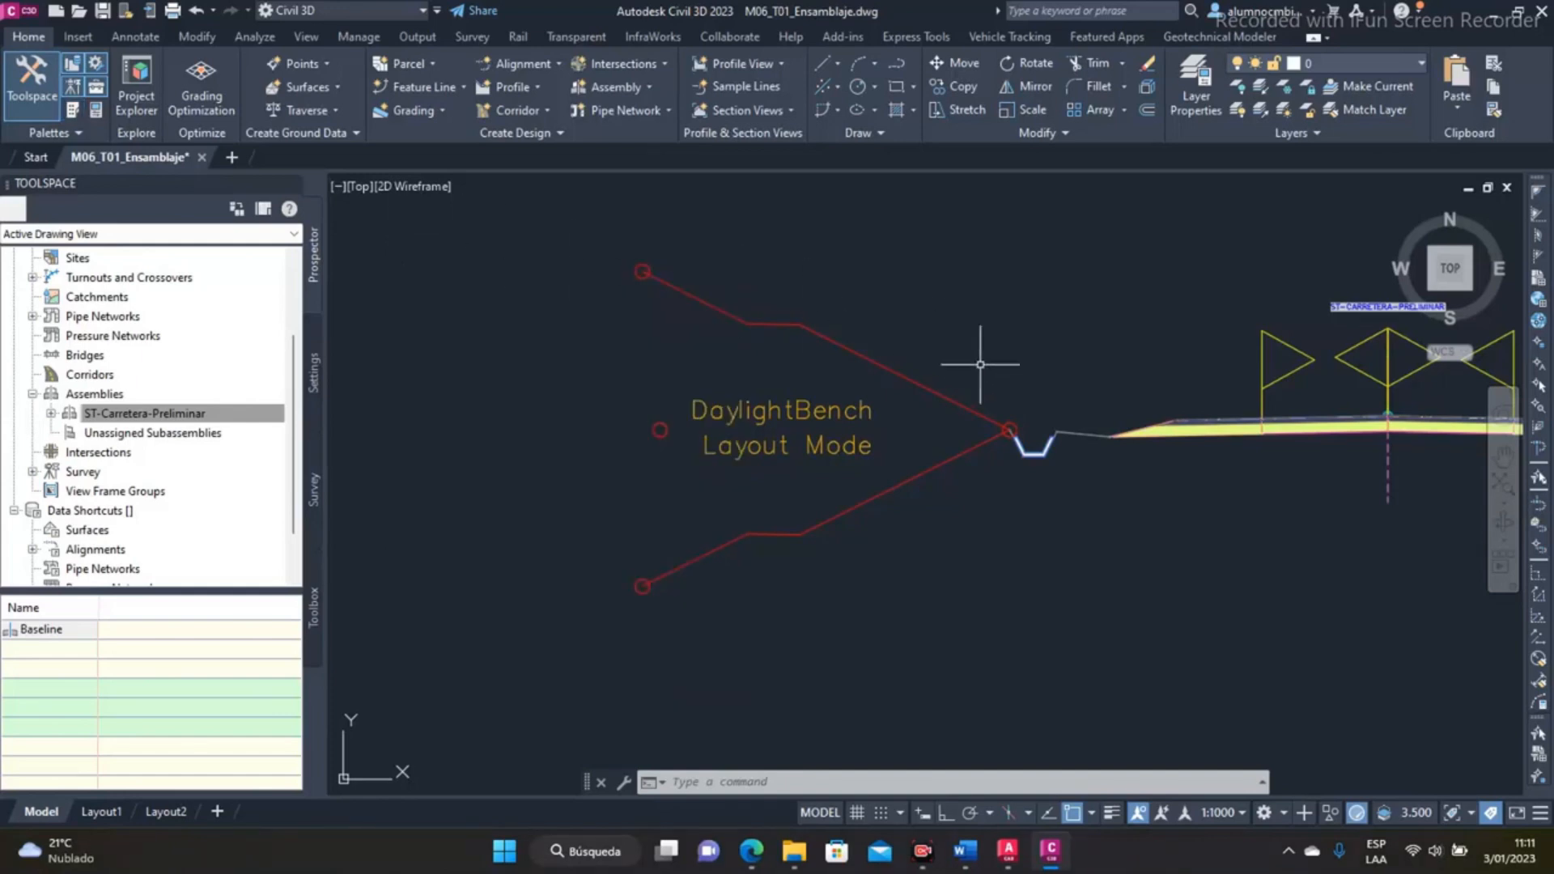
Open the properties of the right LaneSuperelevationAOR lane with the PR command
middle_click(931, 458)
middle_click(930, 457)
scroll(935, 457, "up", 3)
scroll(862, 469, "up", 2)
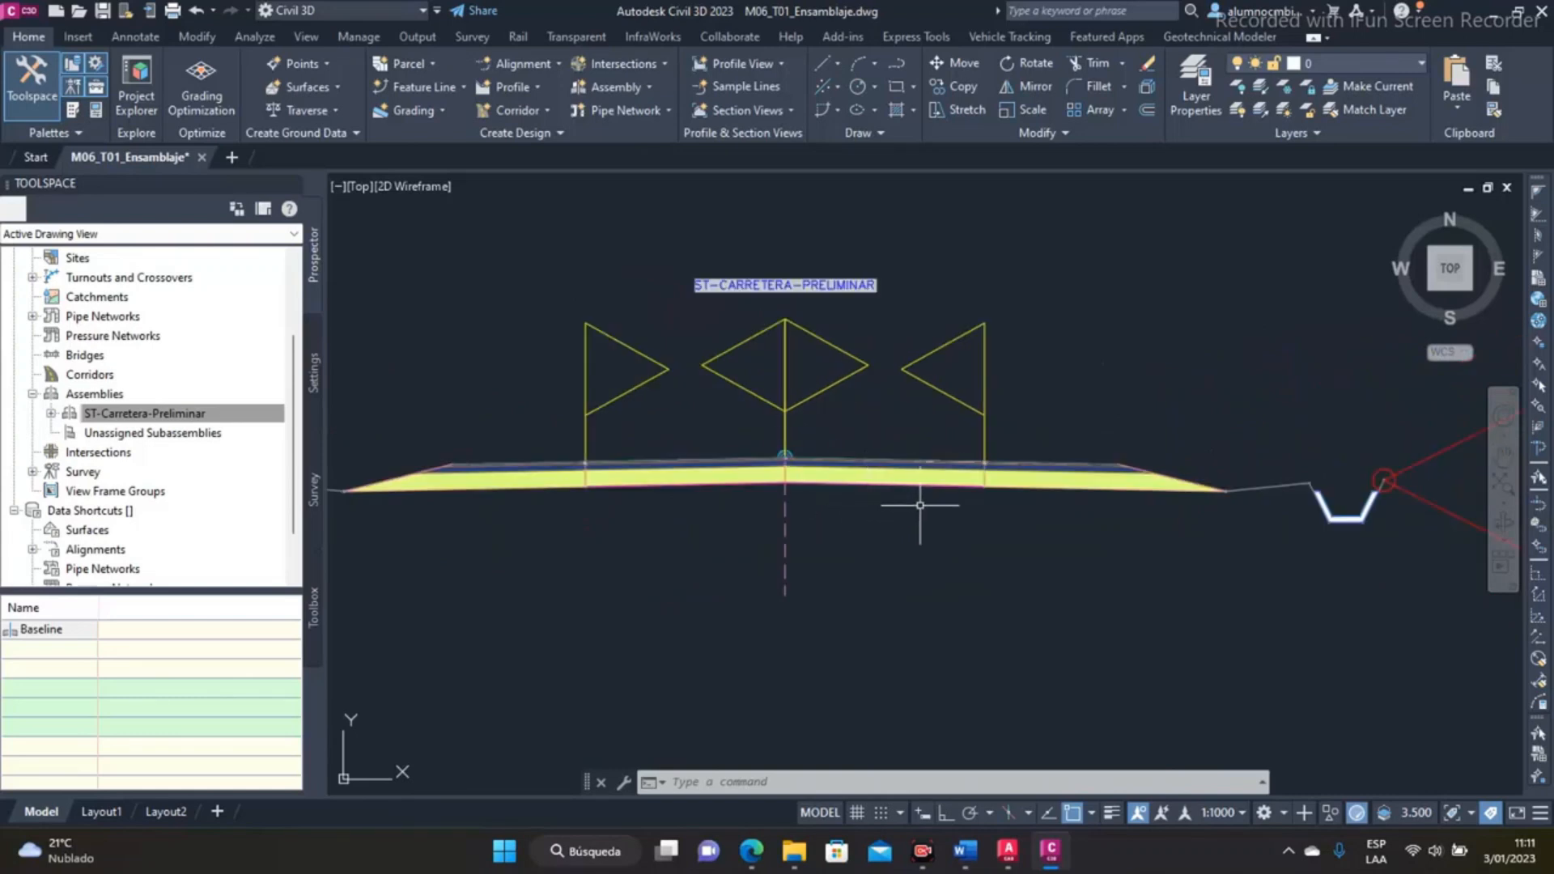
scroll(916, 514, "down", 2)
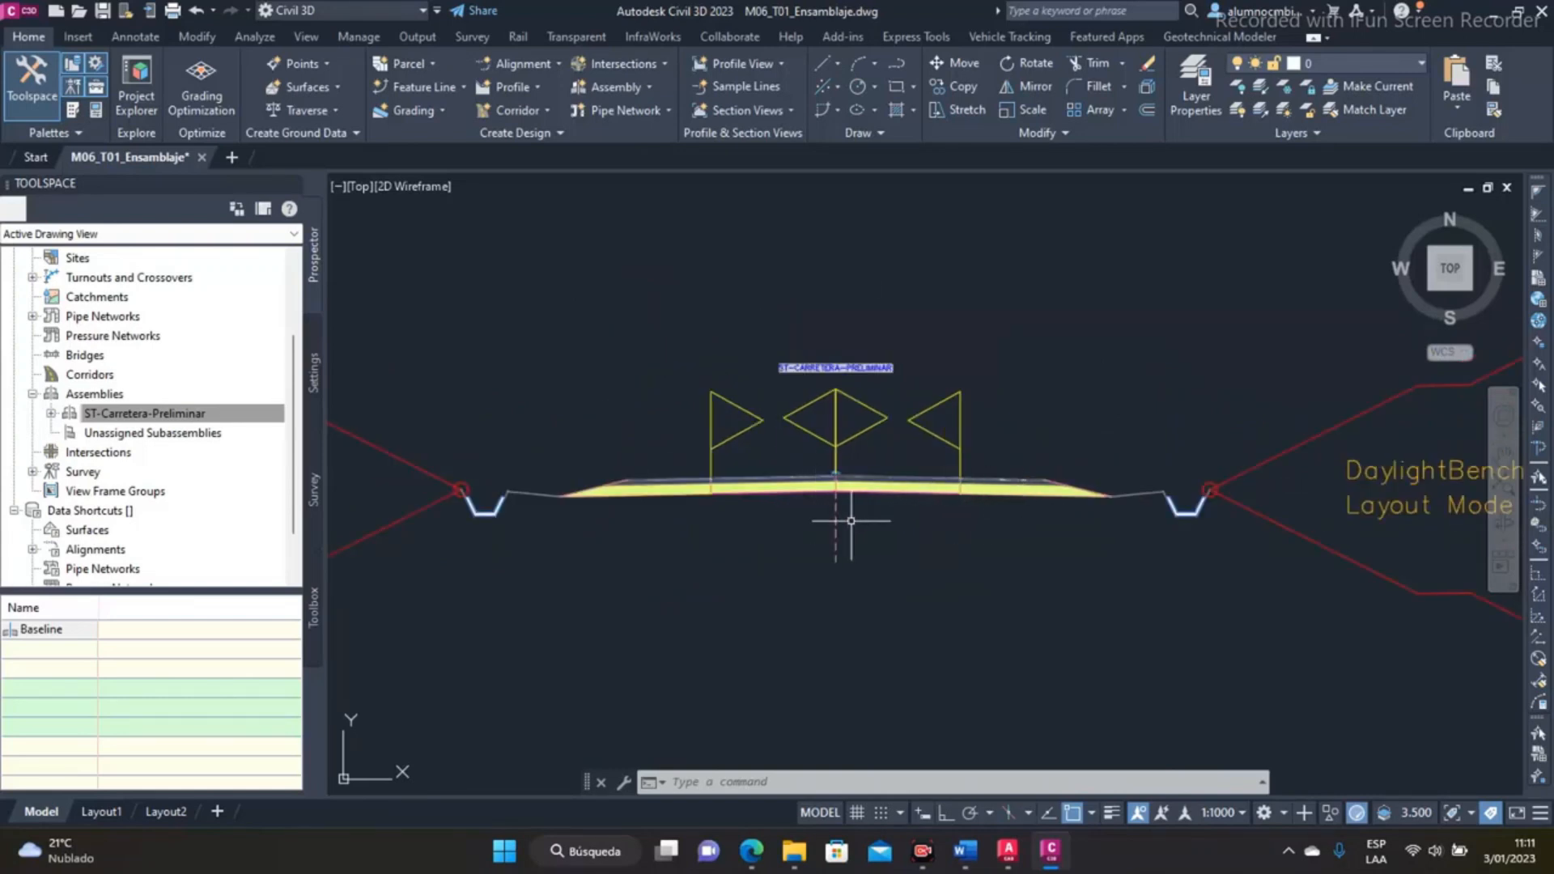
scroll(882, 502, "up", 2)
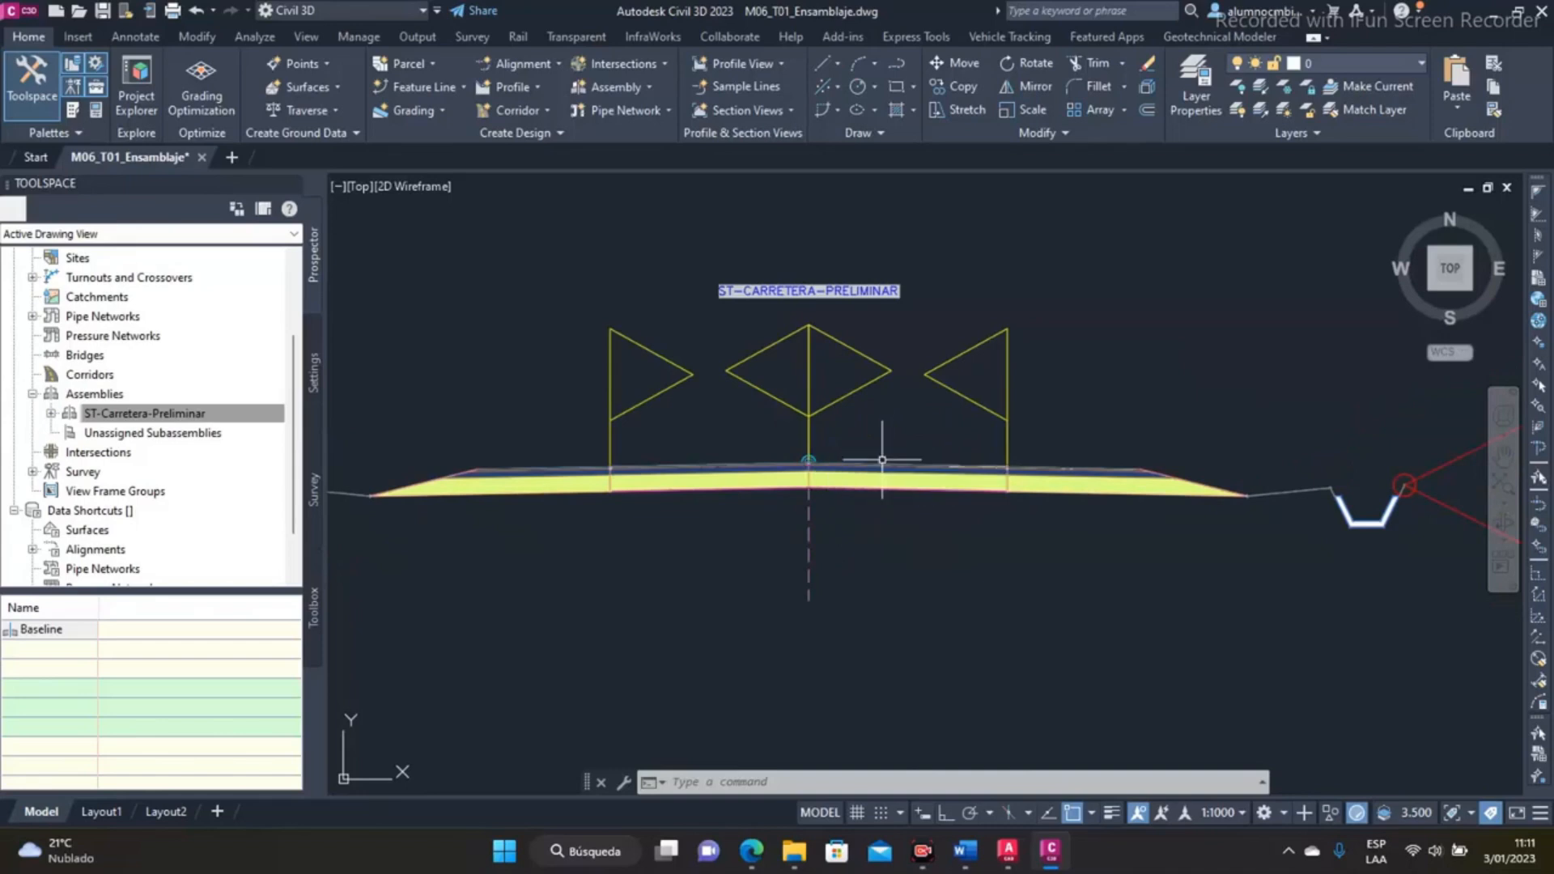
left_click(881, 464)
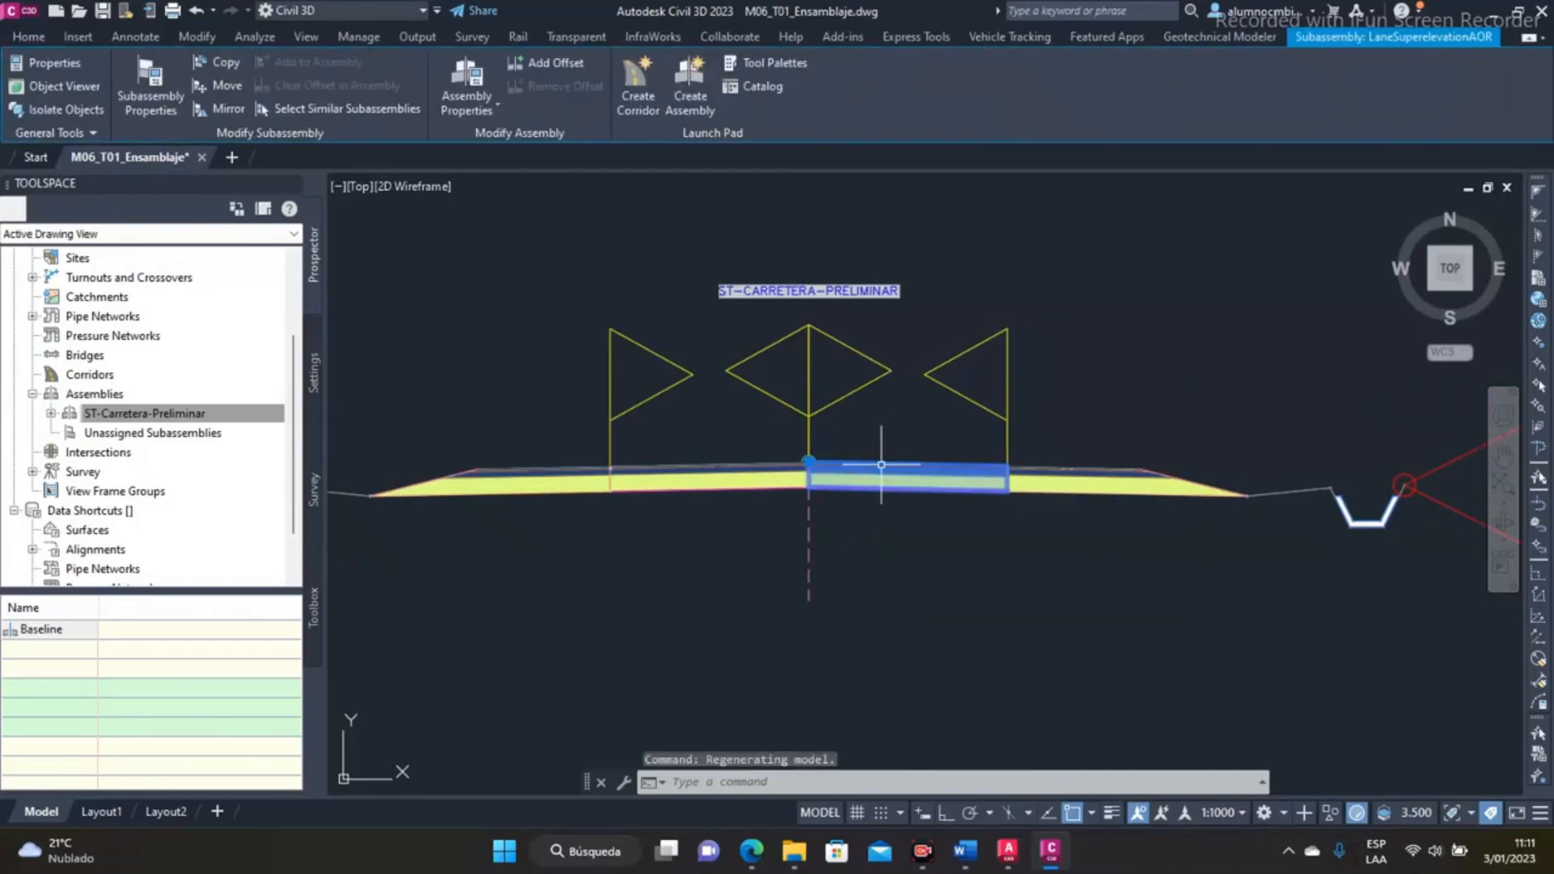
mouse_move(876, 460)
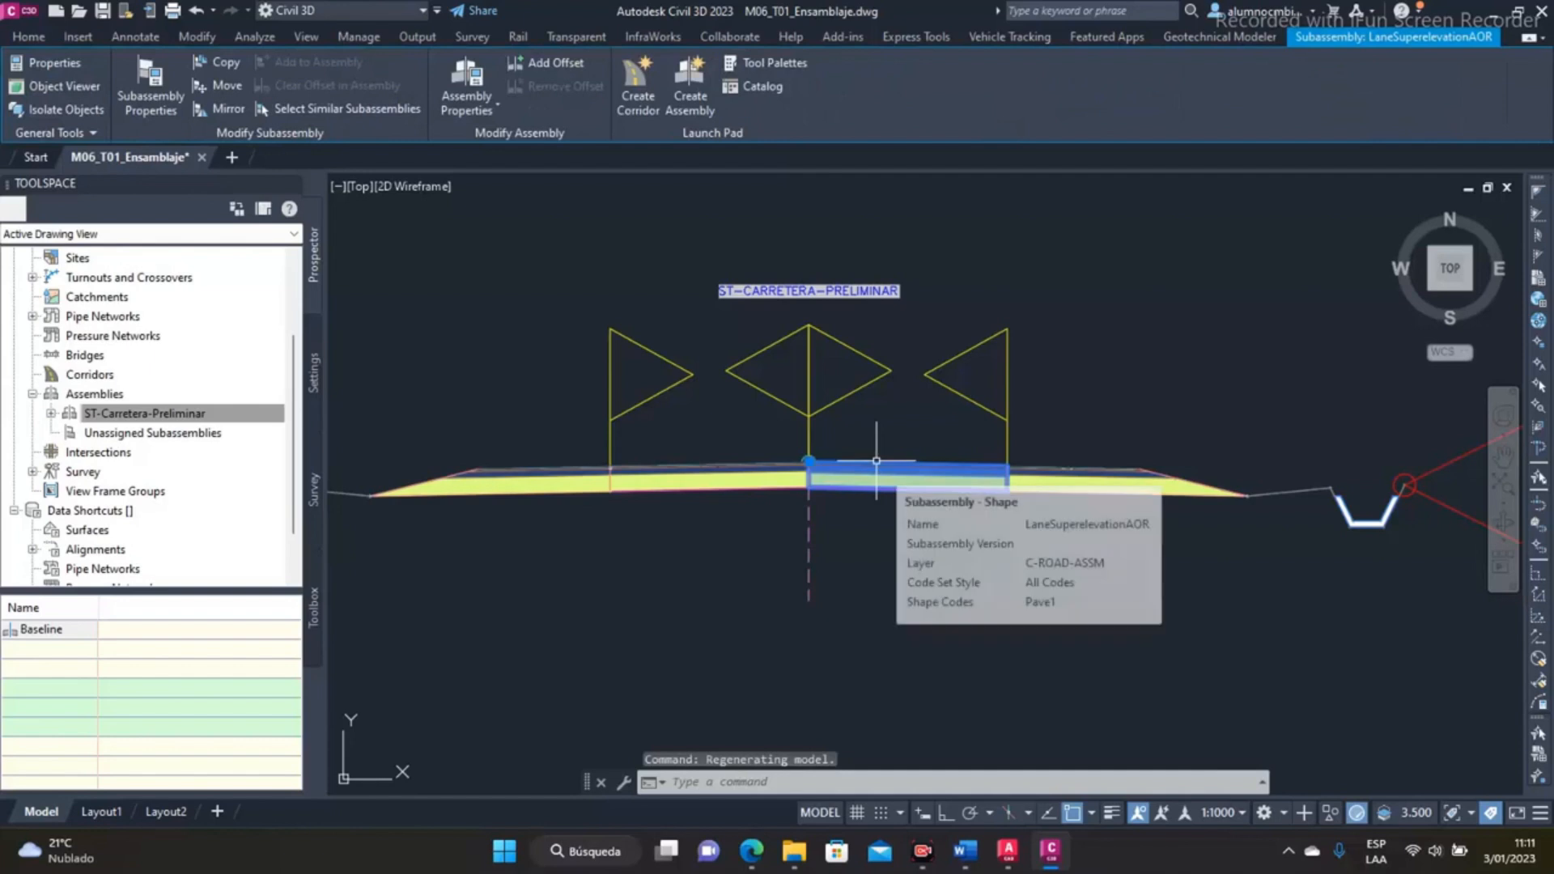
type("PR")
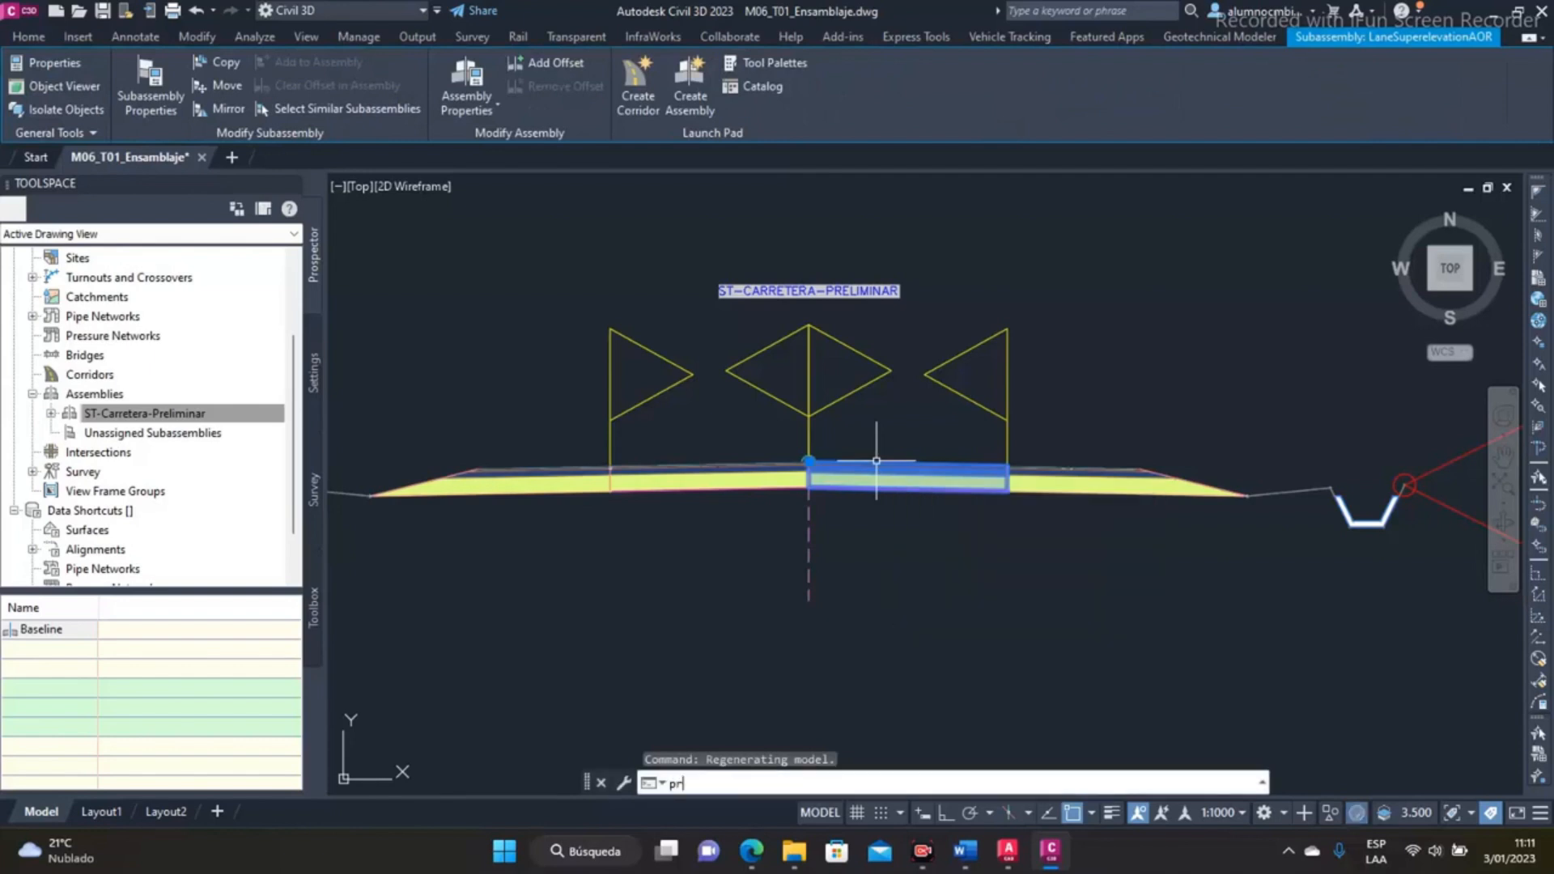
key("Return")
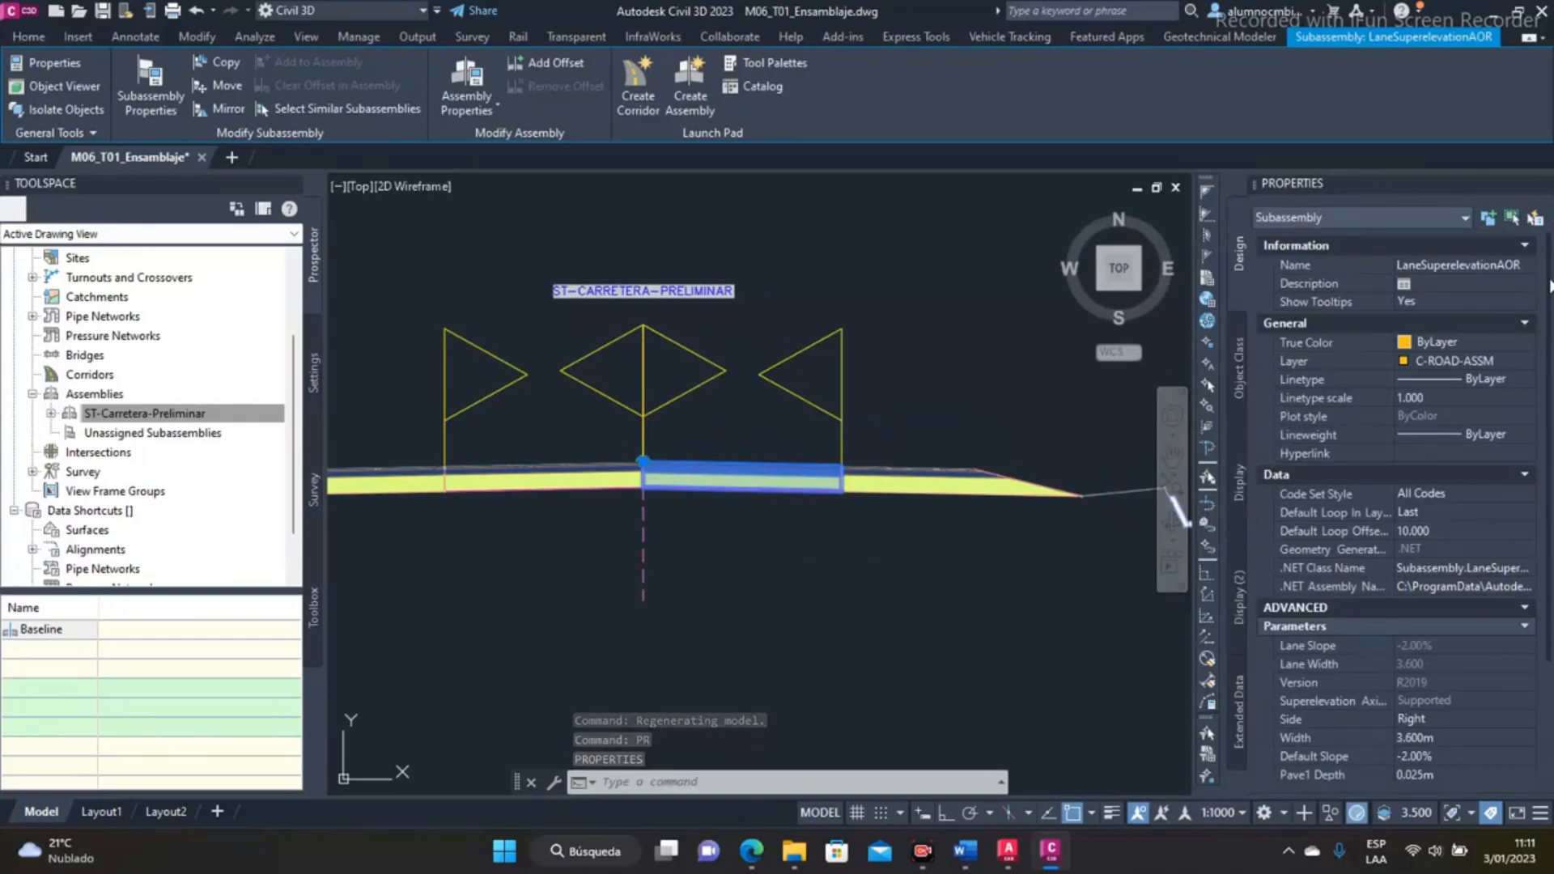
Examine the right lane's side, width, default slope and its Pave1, Pave2, base and sub-base depths against the drawn layers
scroll(1461, 255, "down", 4)
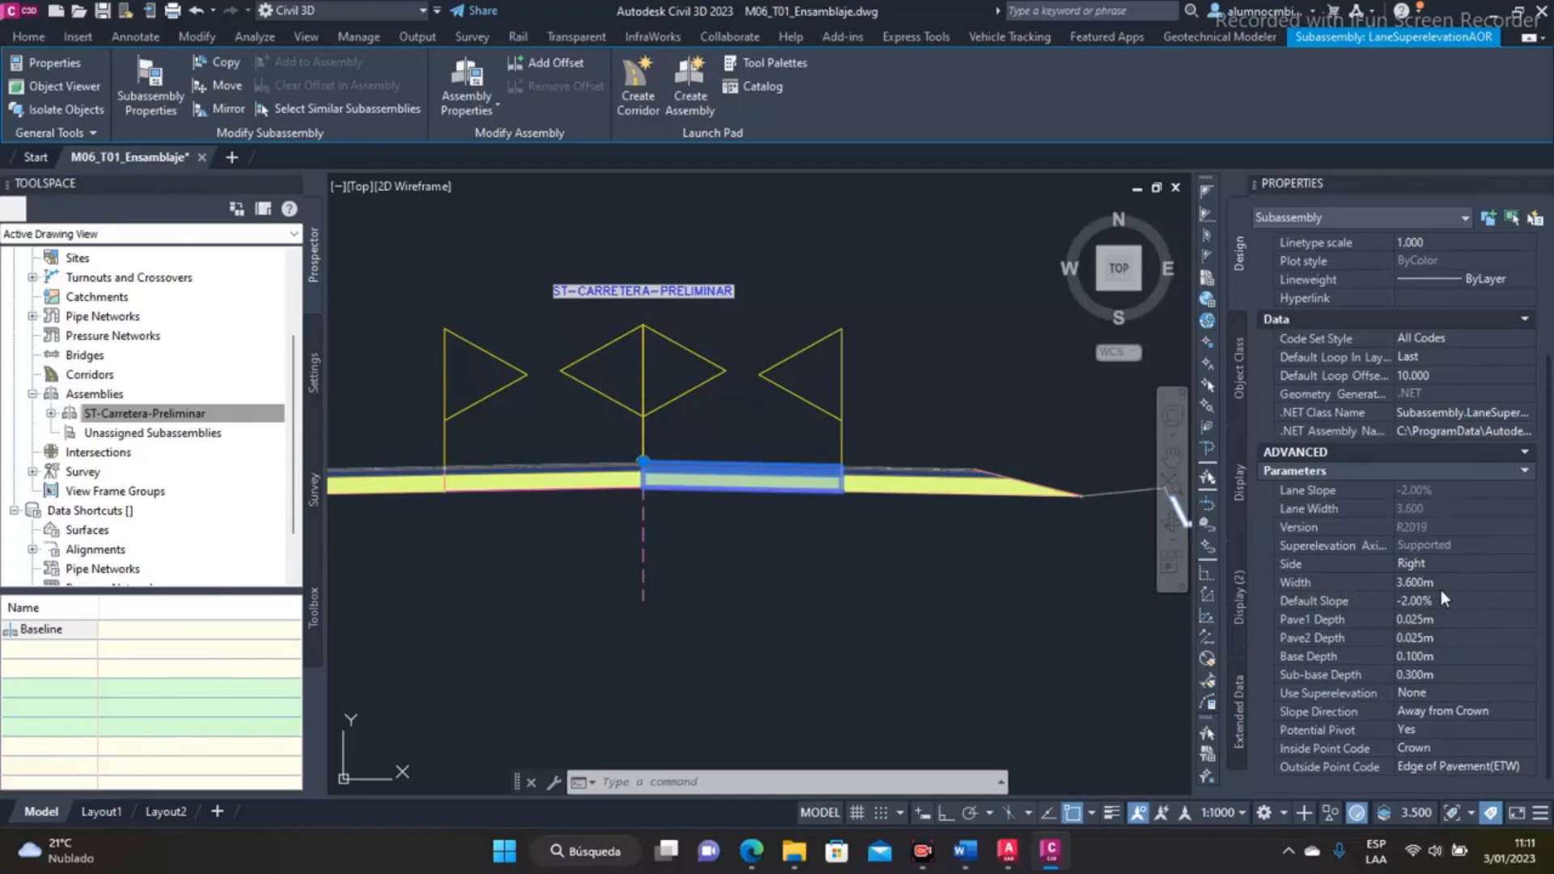
left_click(1326, 587)
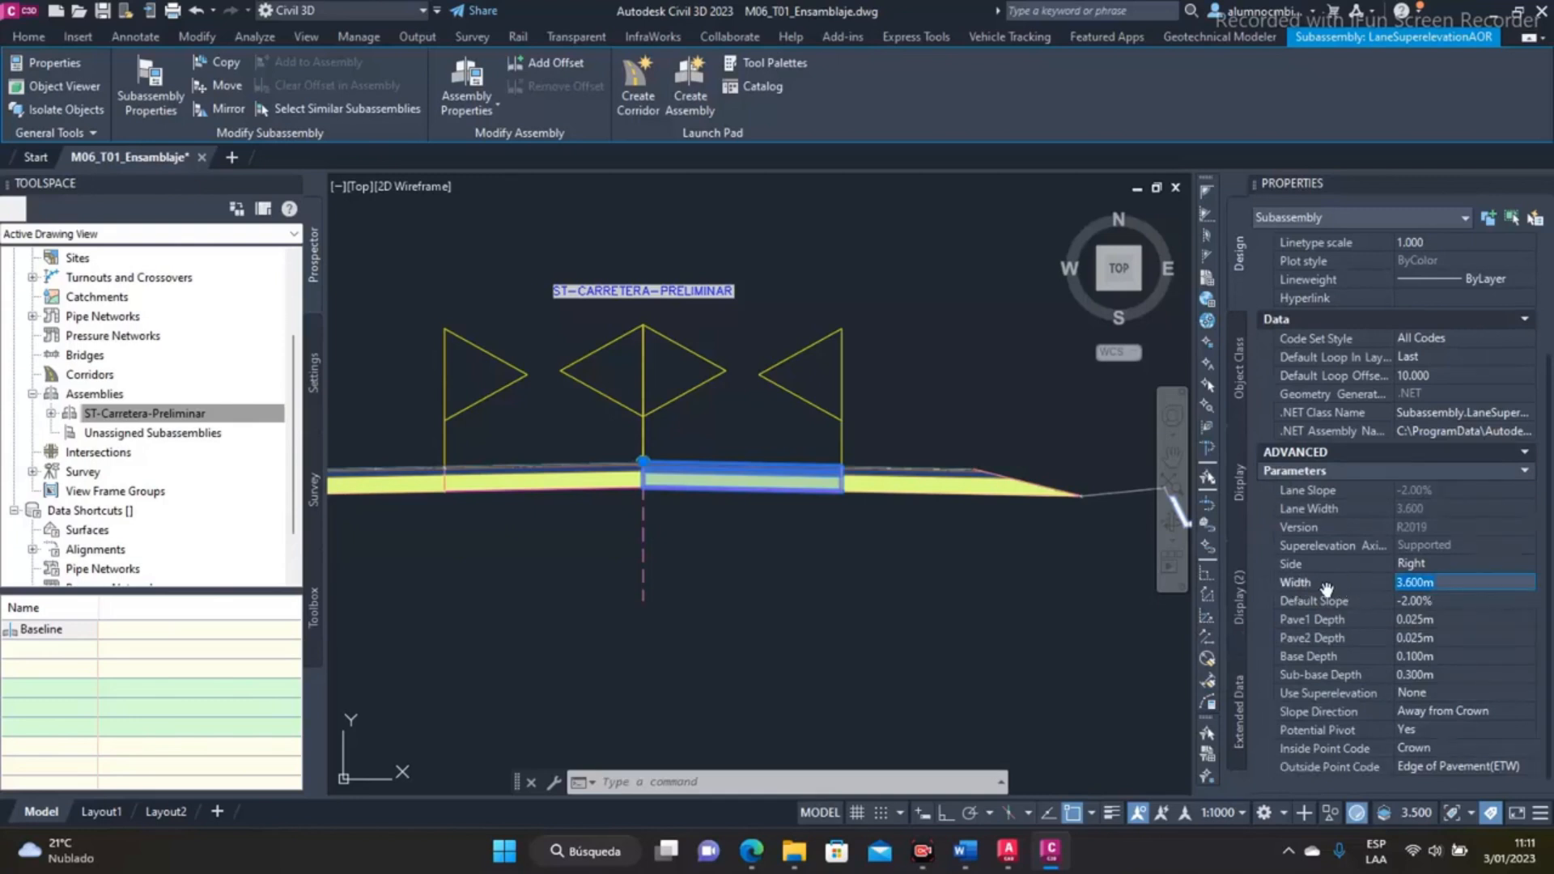
left_click(1335, 566)
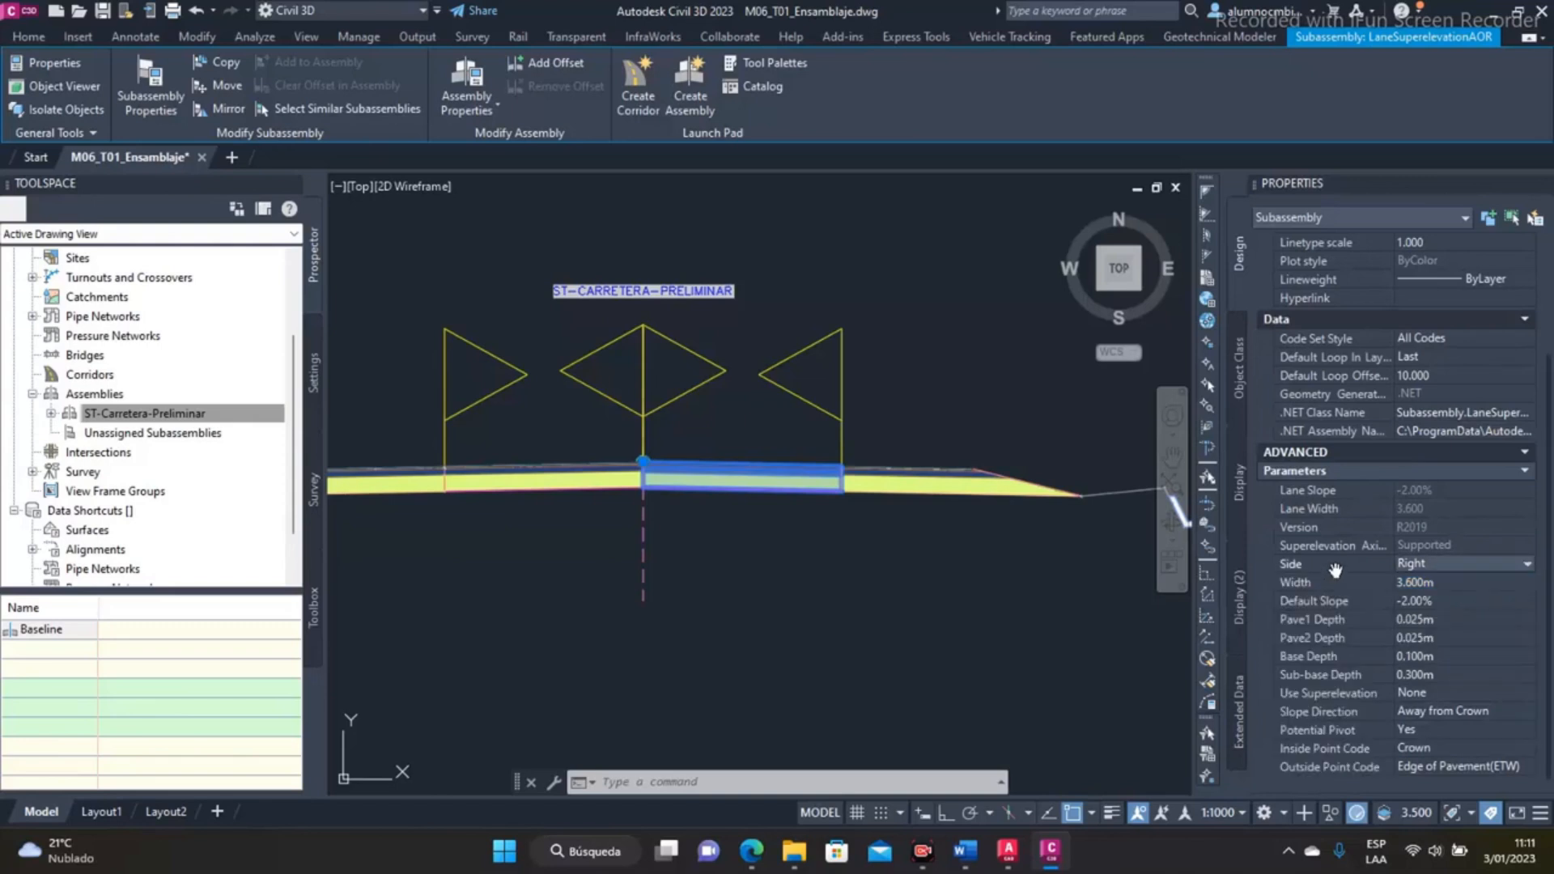
left_click(1321, 603)
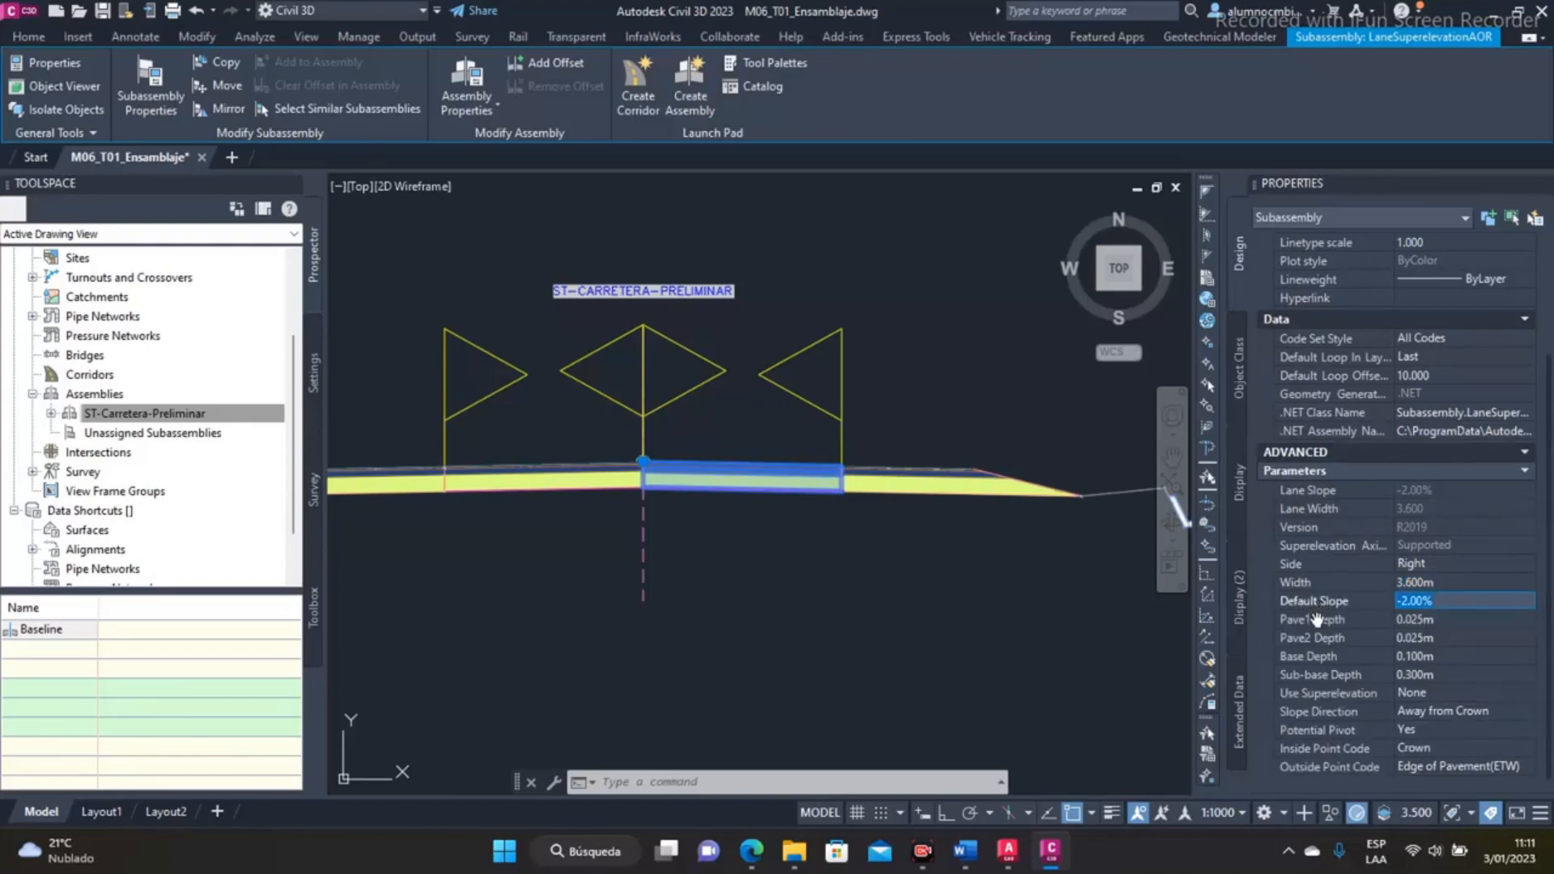
left_click(1316, 620)
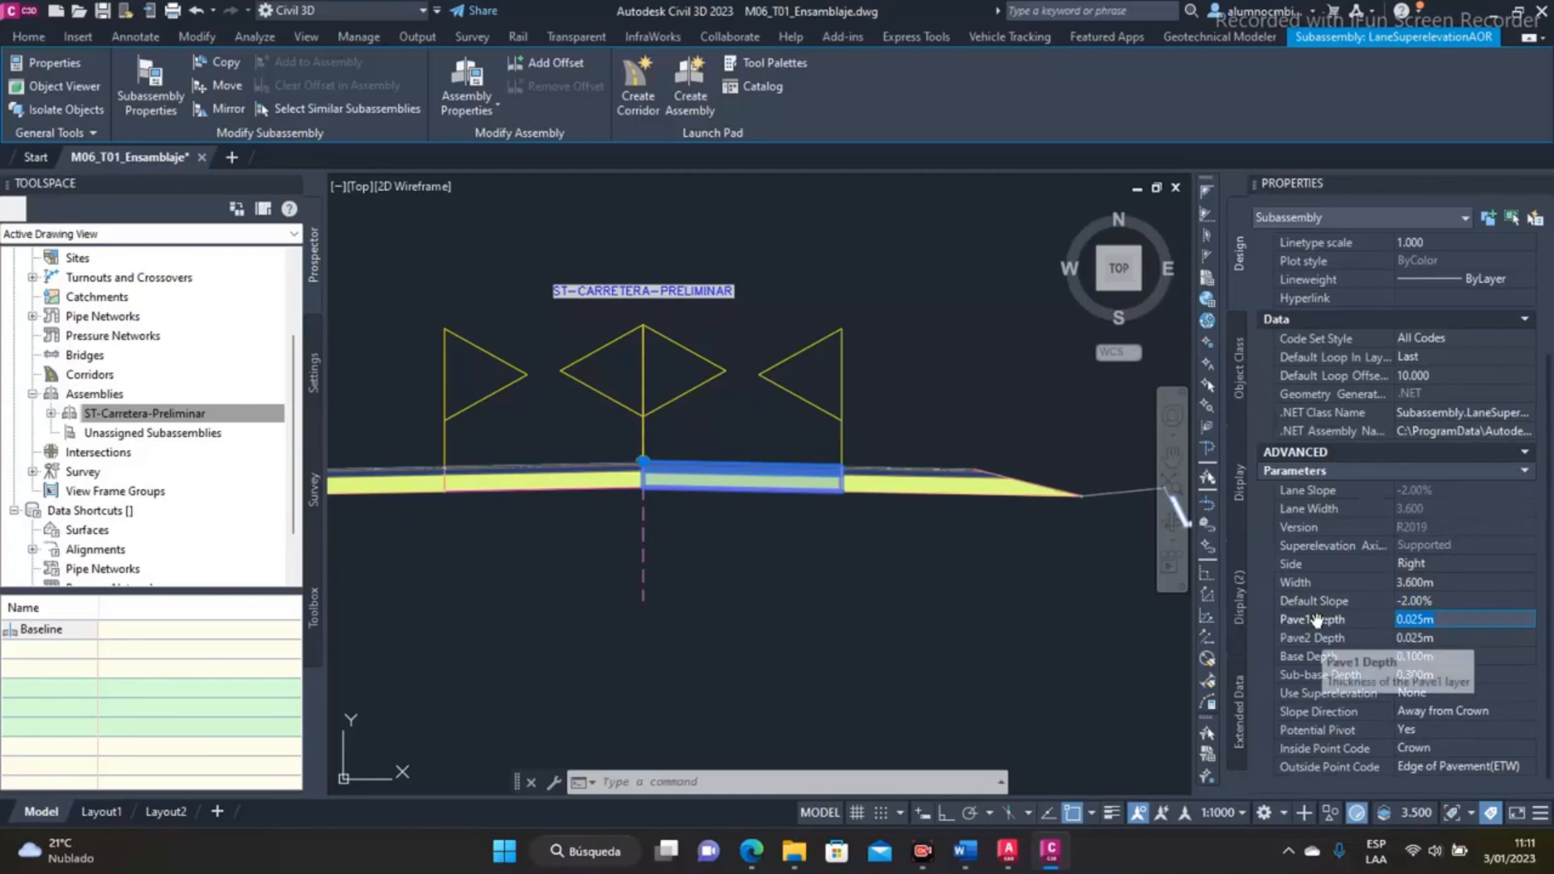
scroll(818, 453, "up", 5)
scroll(818, 454, "up", 1)
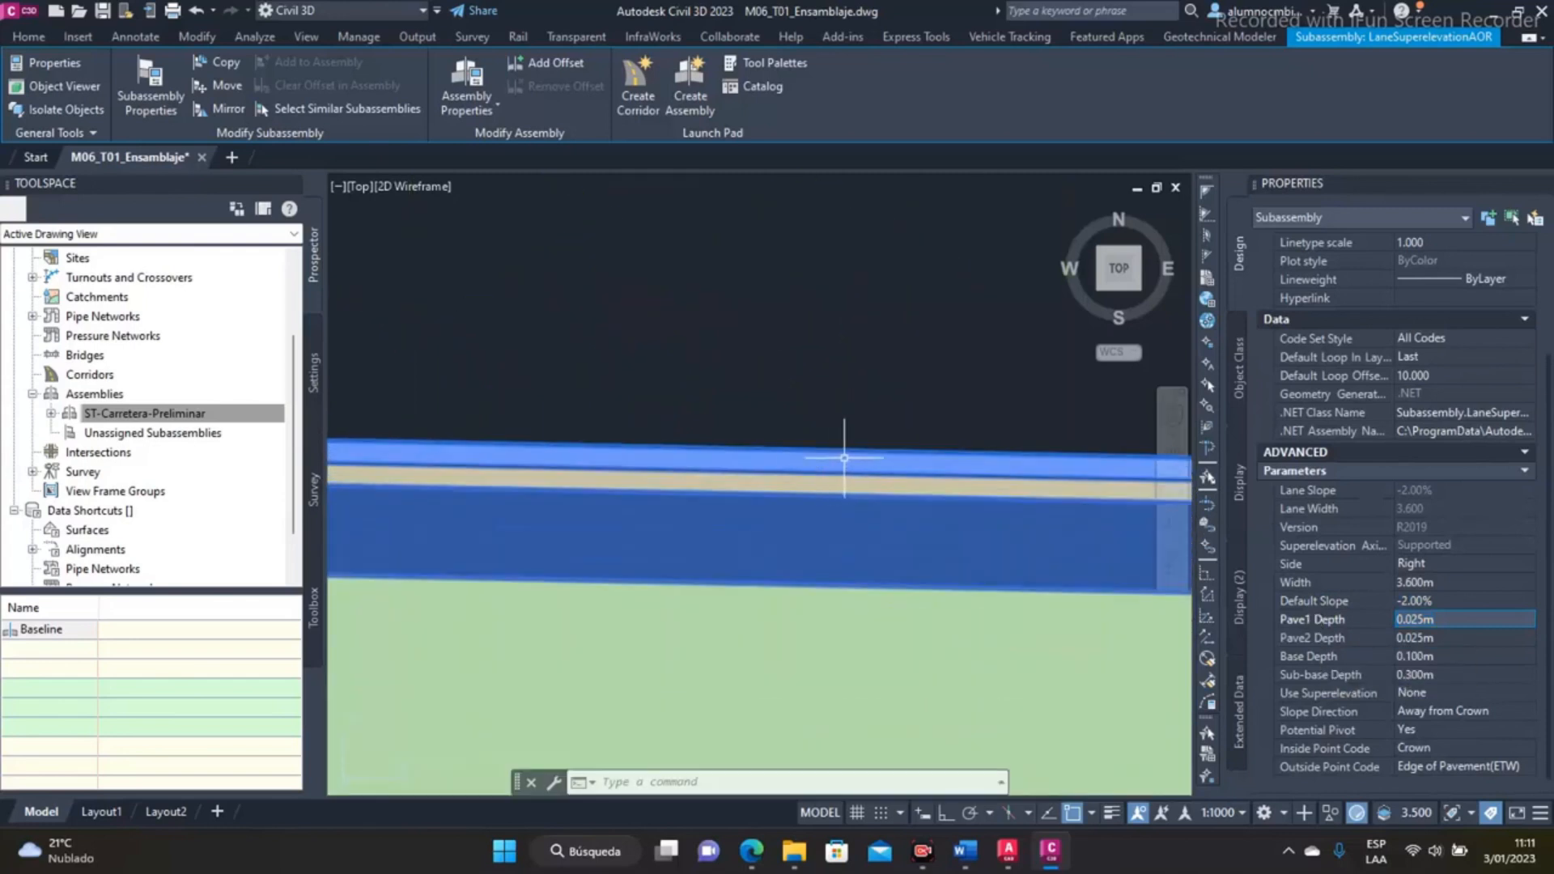
left_click(1322, 640)
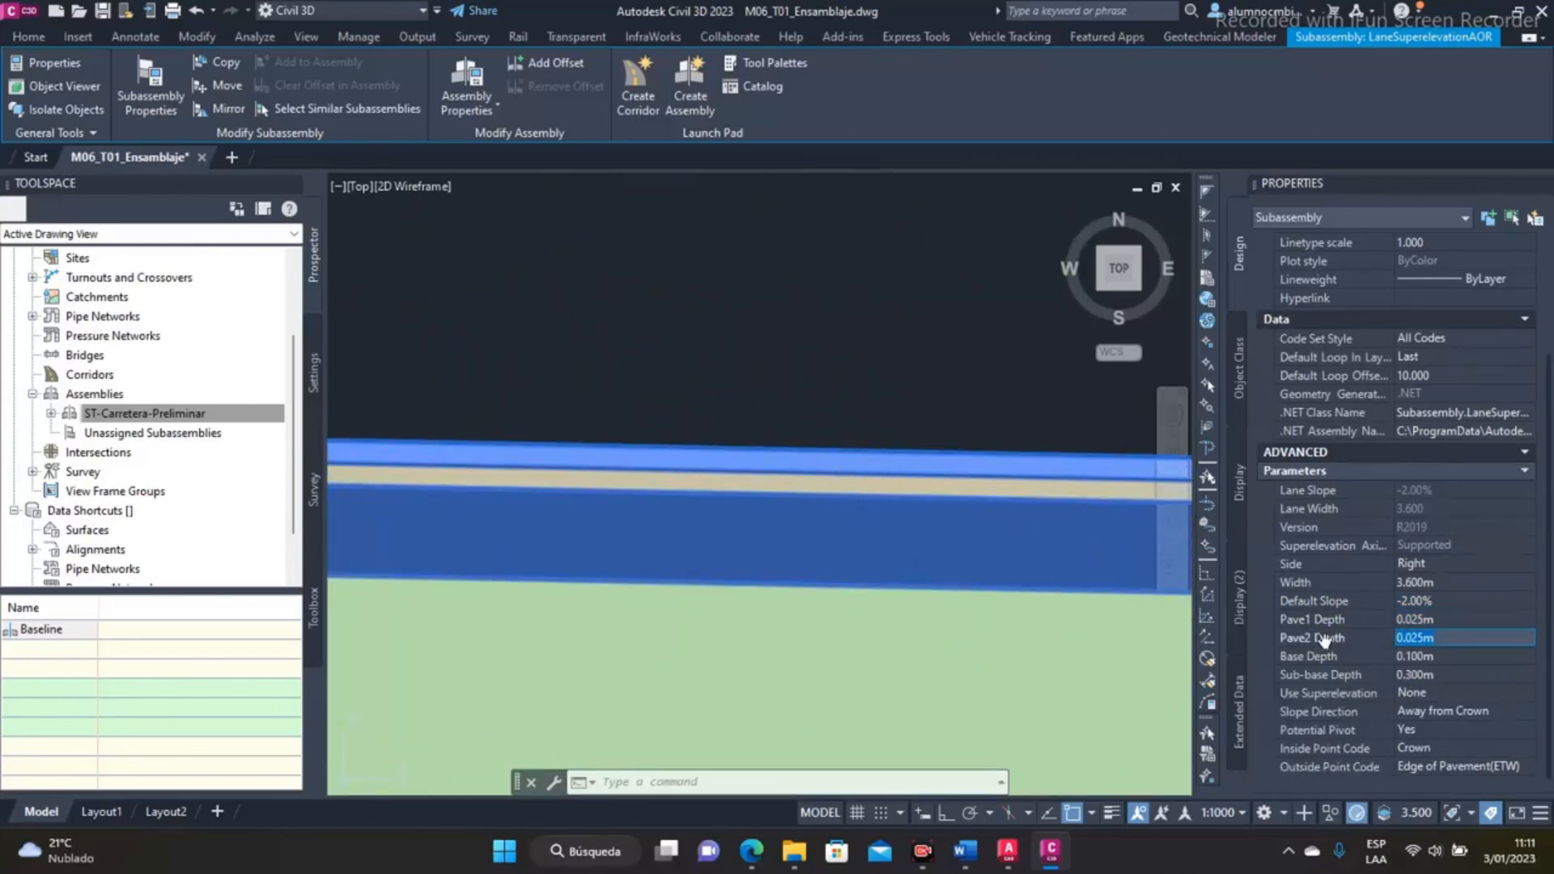
left_click(1325, 670)
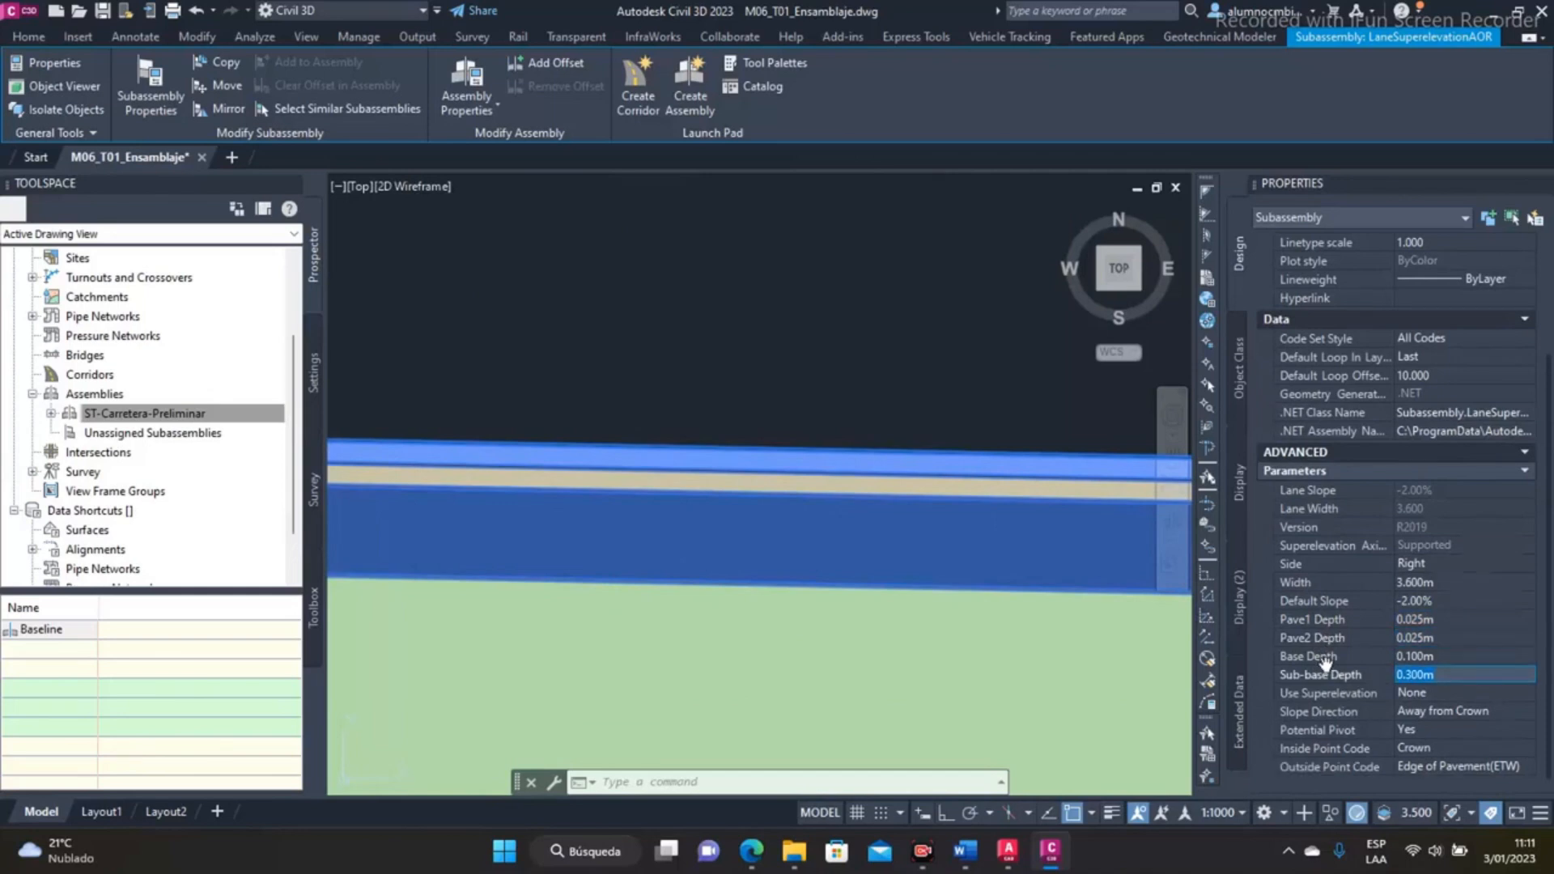
left_click(1336, 655)
left_click(1325, 674)
scroll(769, 421, "down", 5)
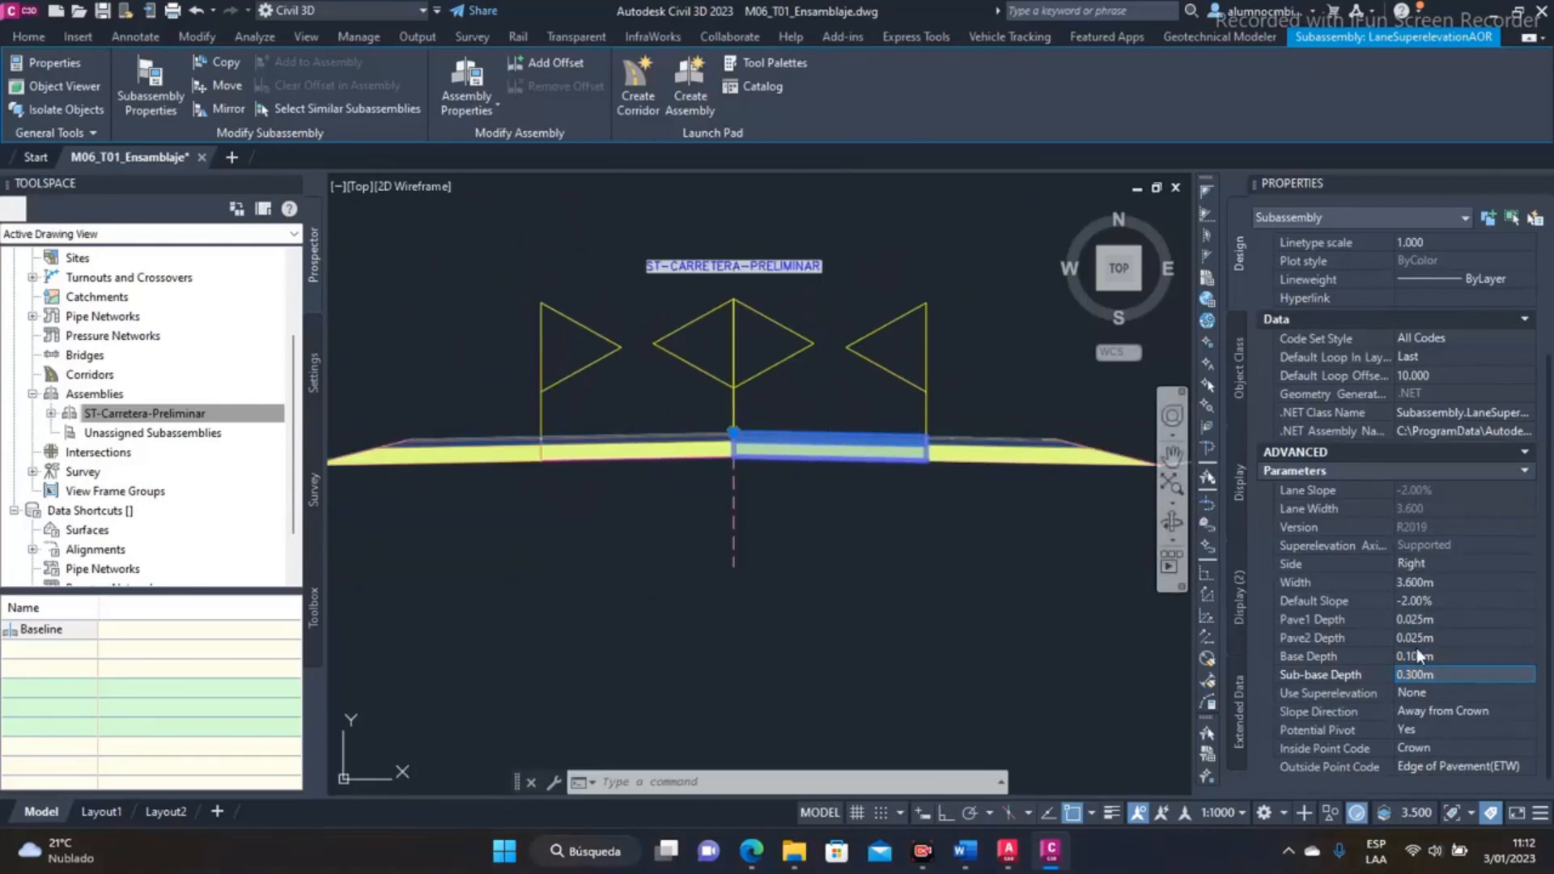
scroll(797, 436, "down", 2)
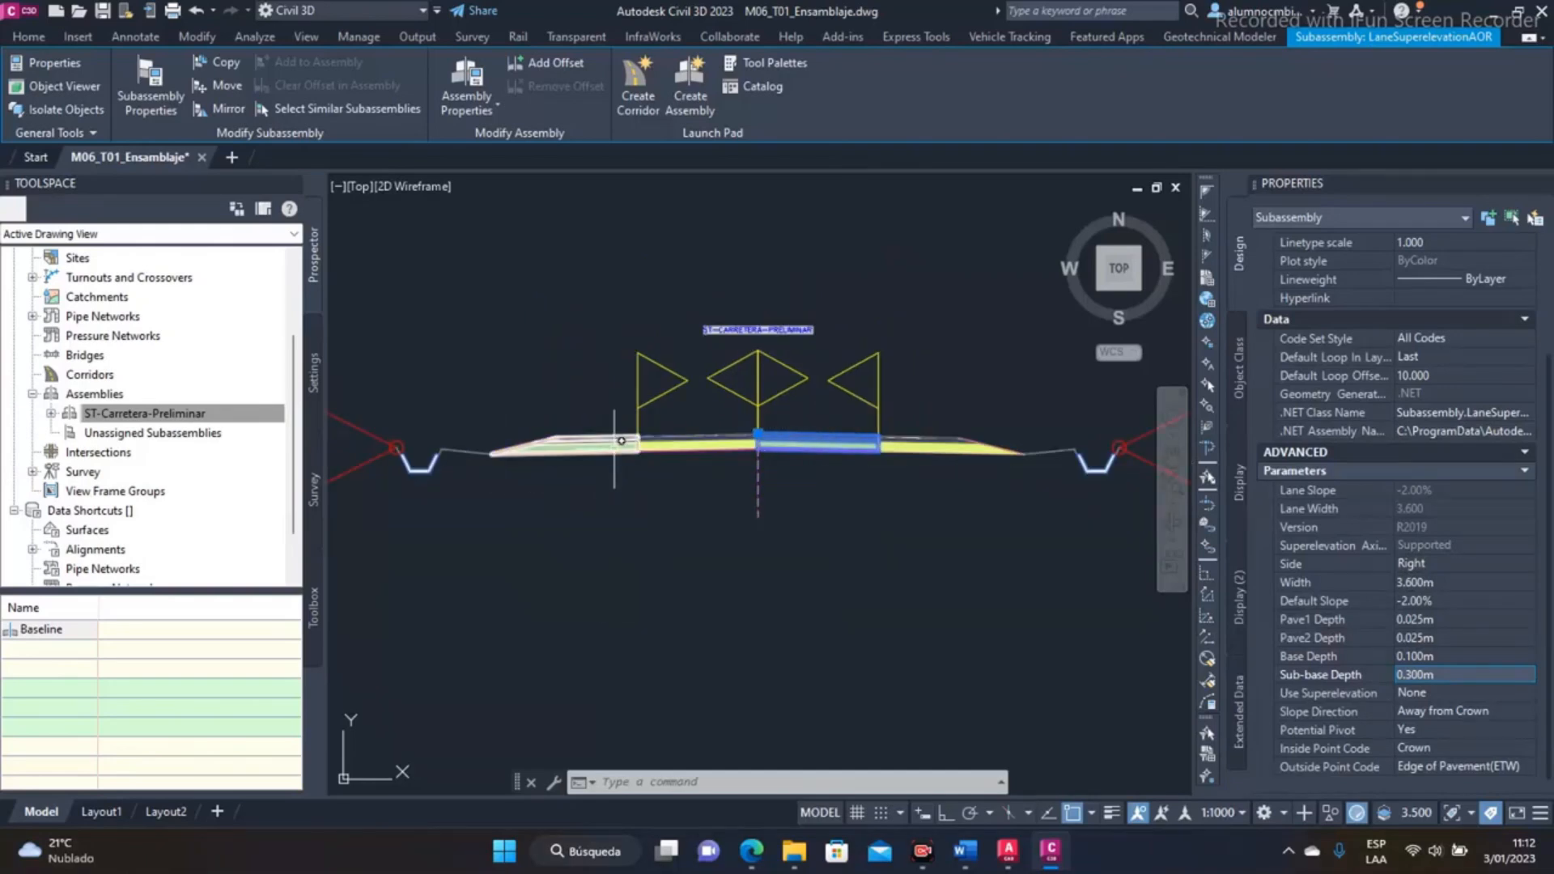
scroll(713, 492, "up", 2)
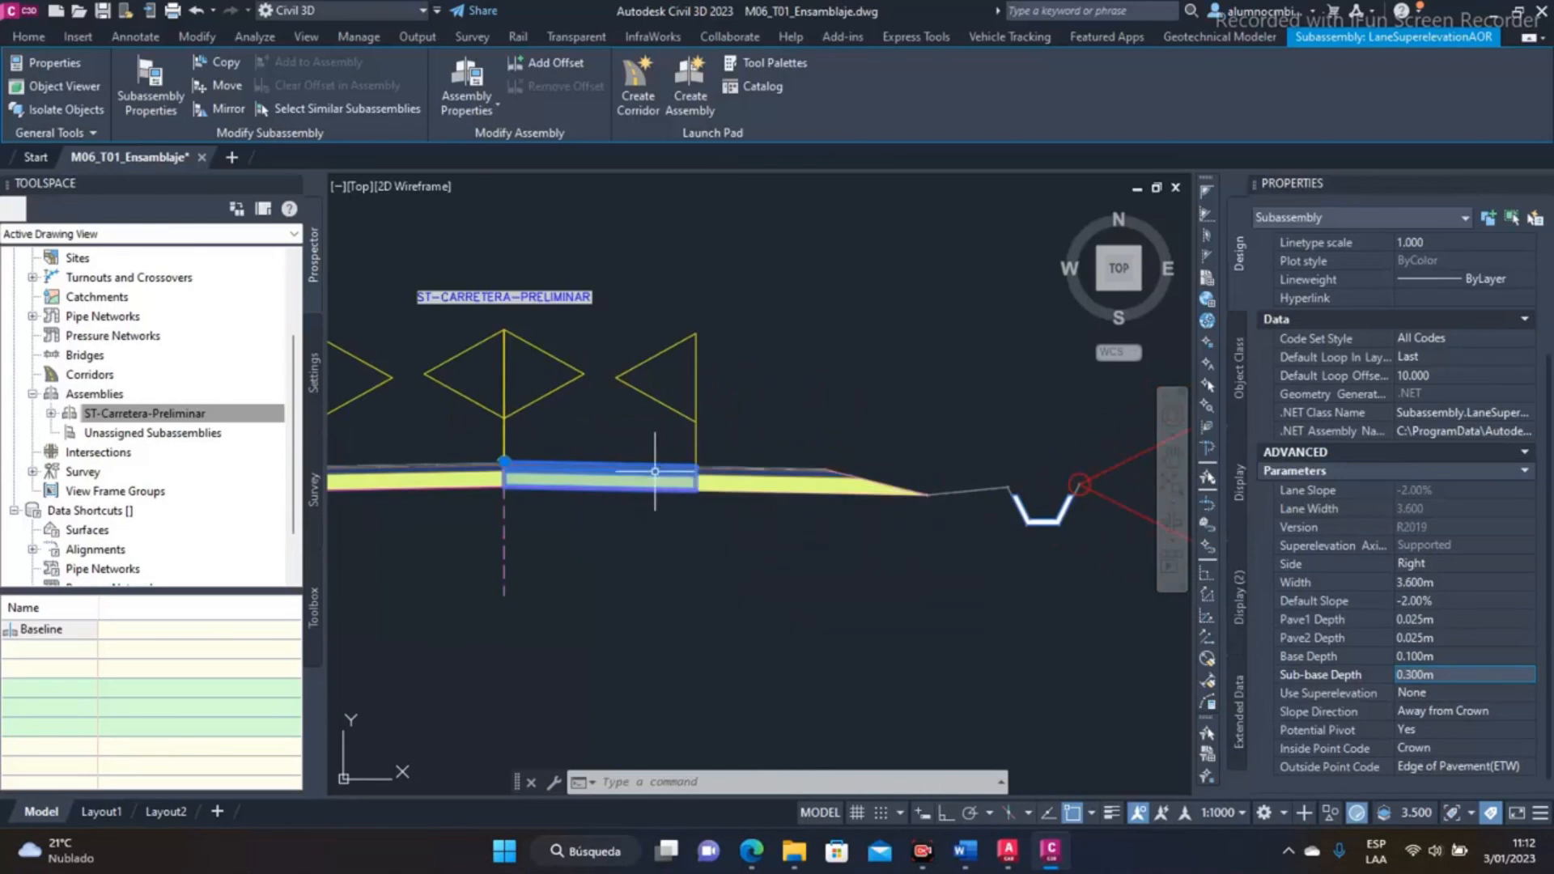
scroll(1303, 425, "up", 3)
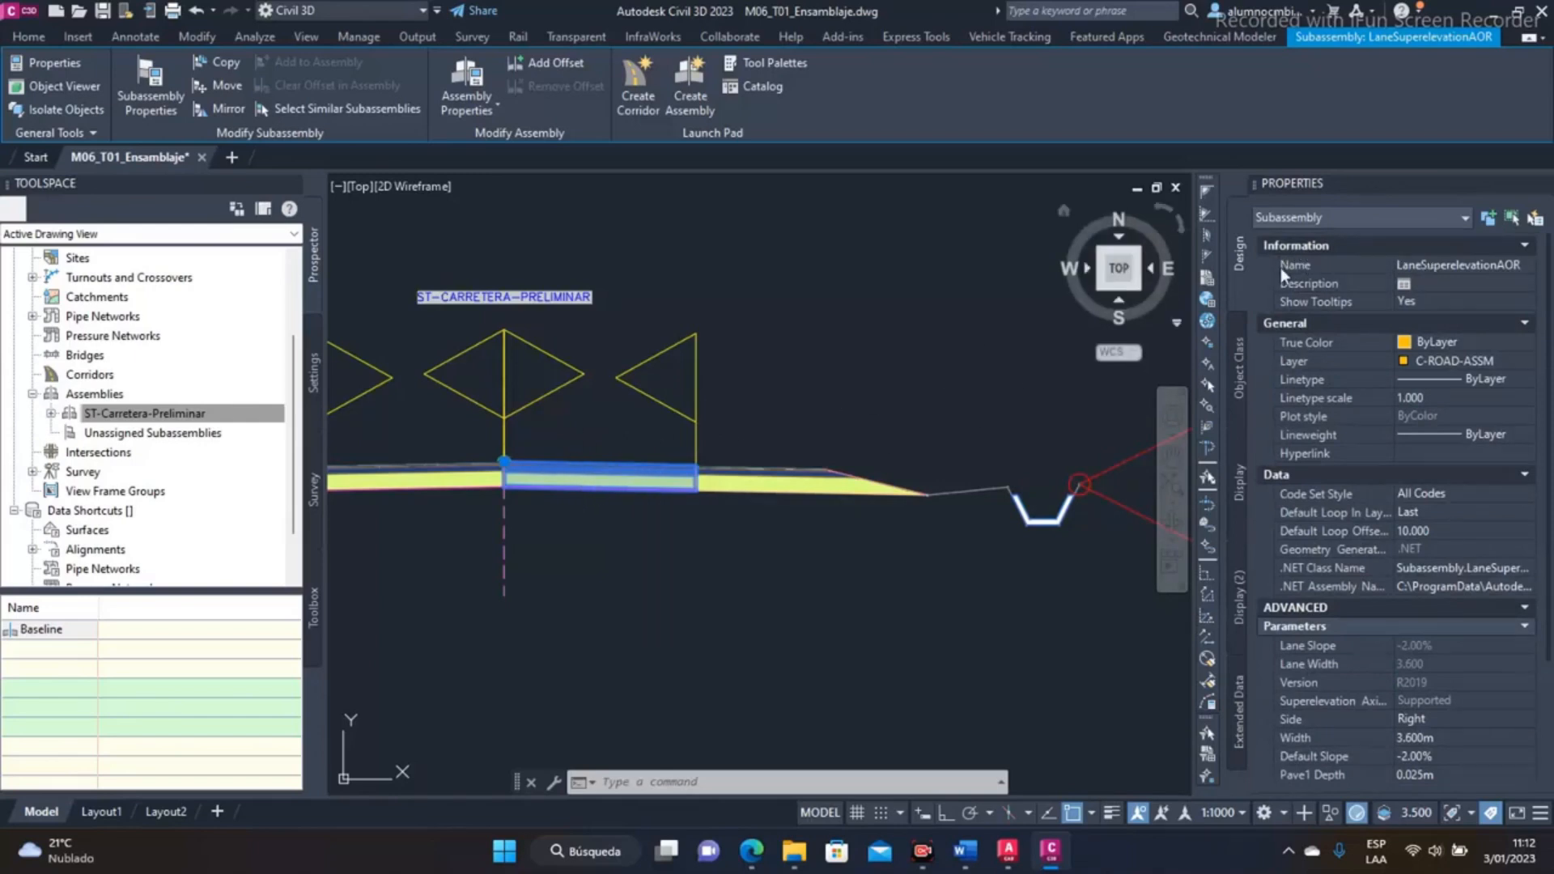
Rename the right lane subassembly as Carril and set its description to "Carril lado derecho"
left_click(1434, 267)
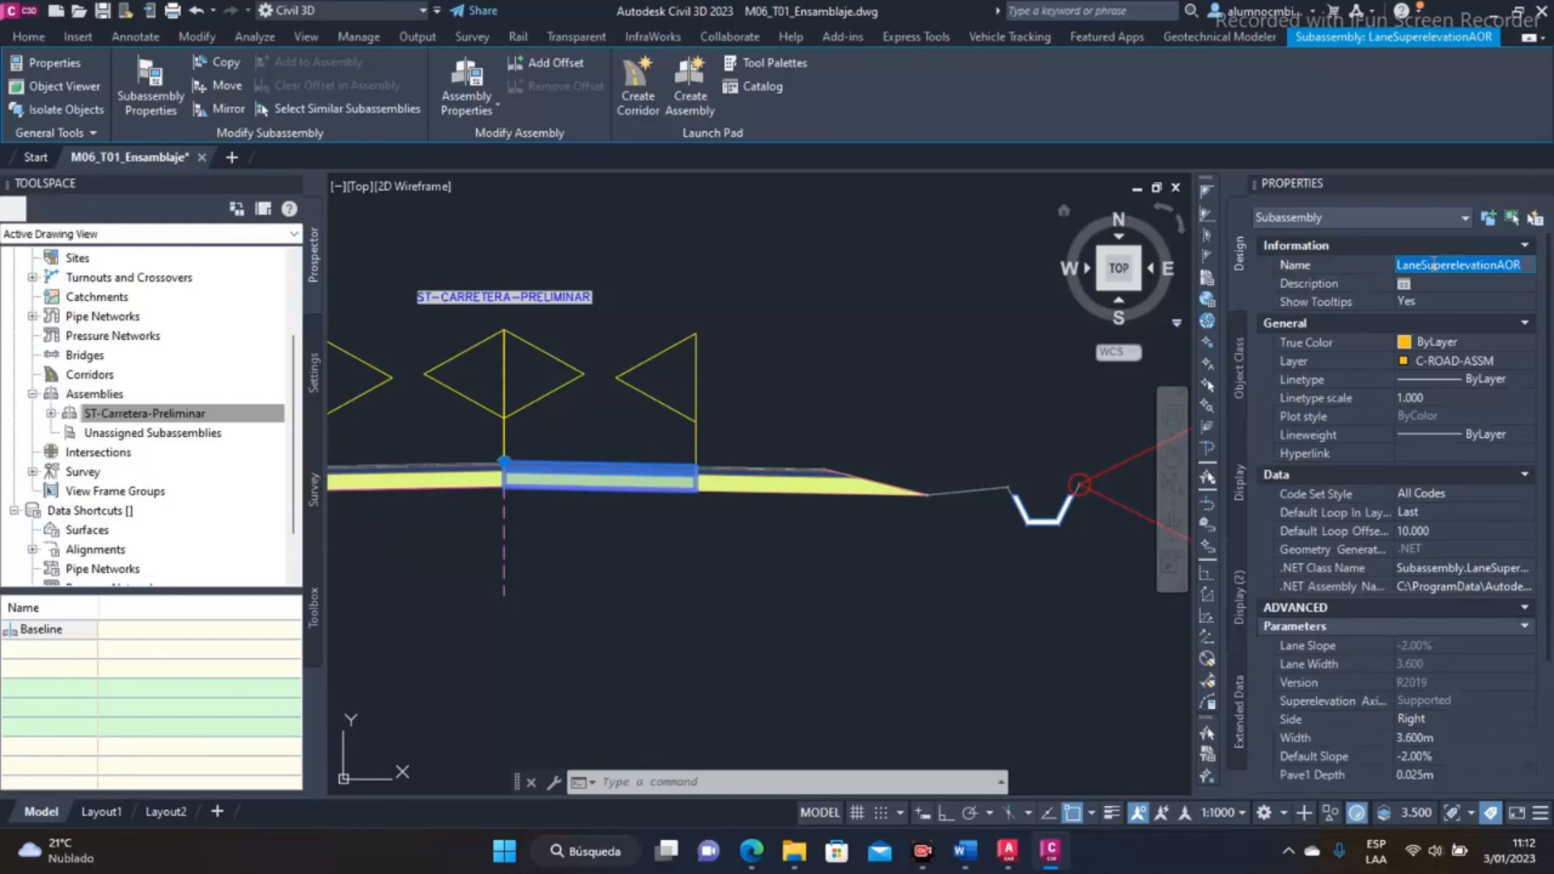
type("Carril")
left_click(1446, 284)
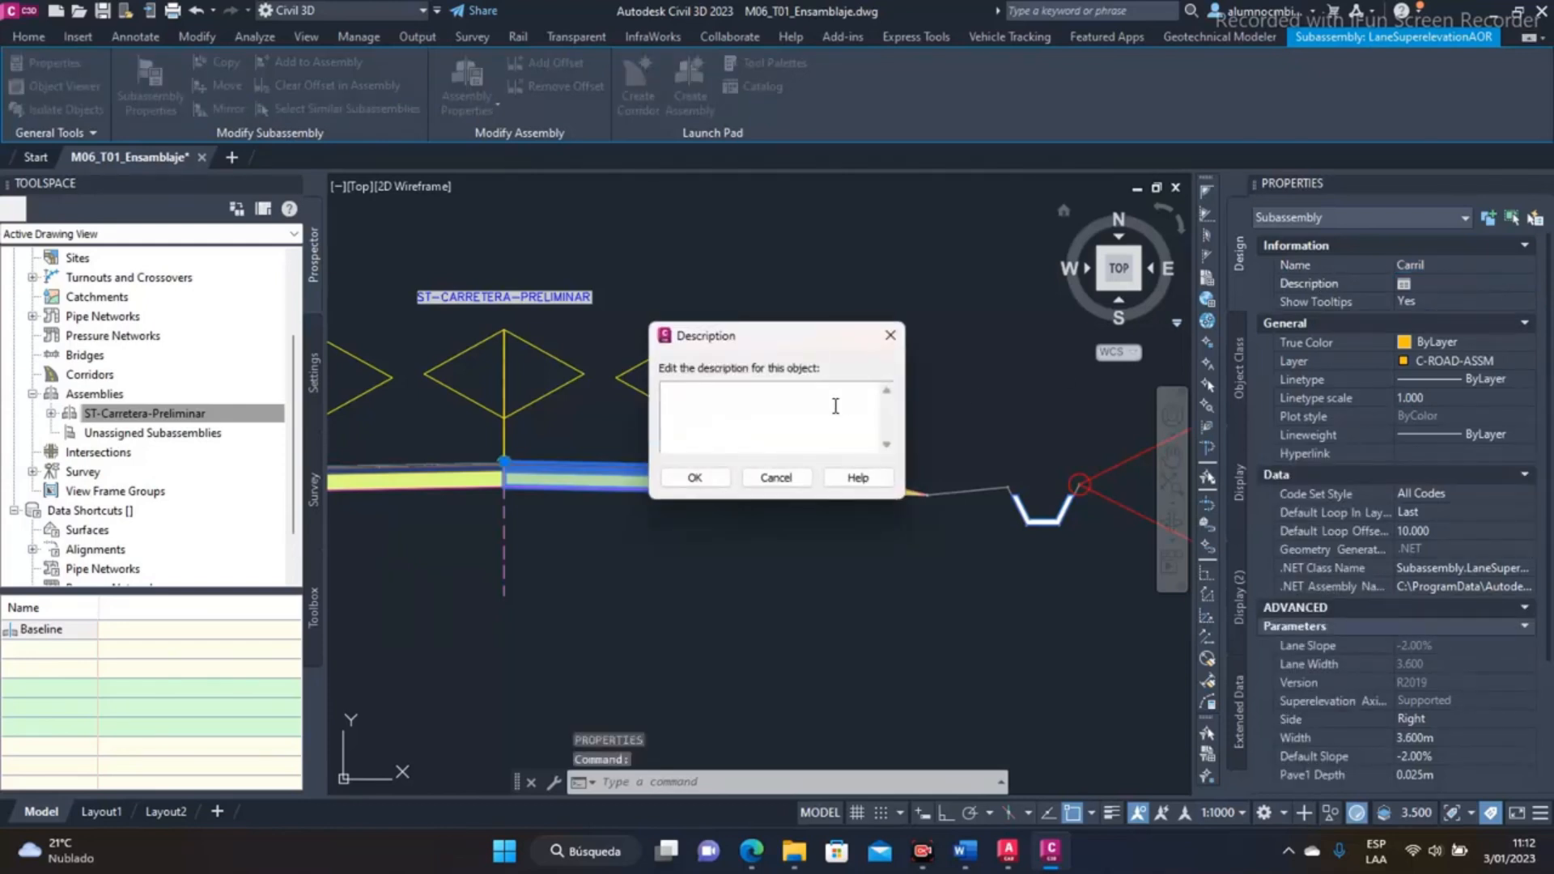
type("Carril lado derecho")
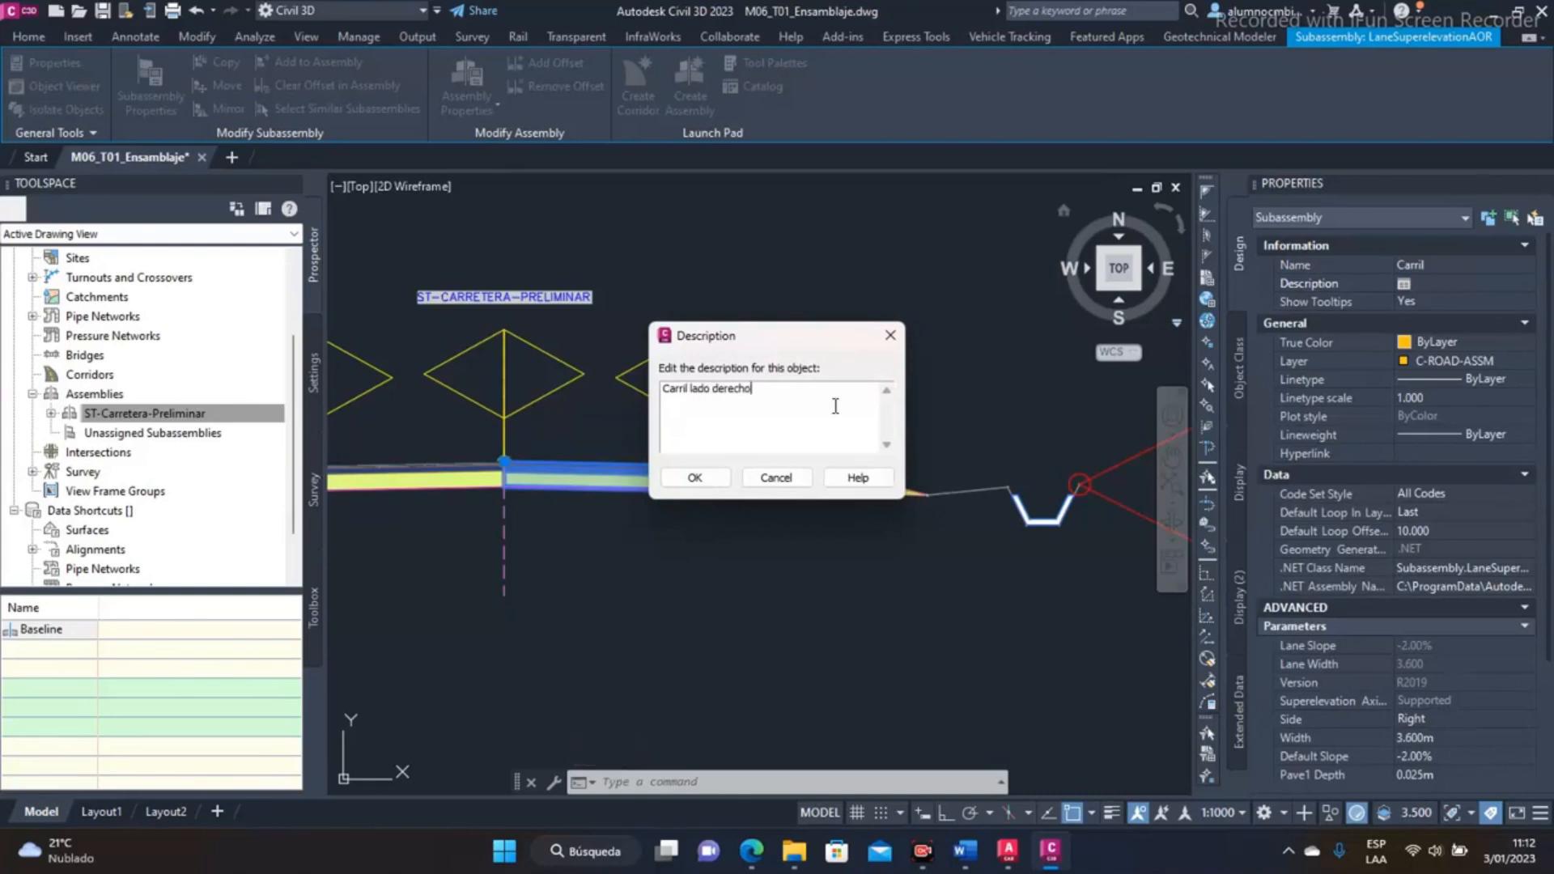
left_click(695, 478)
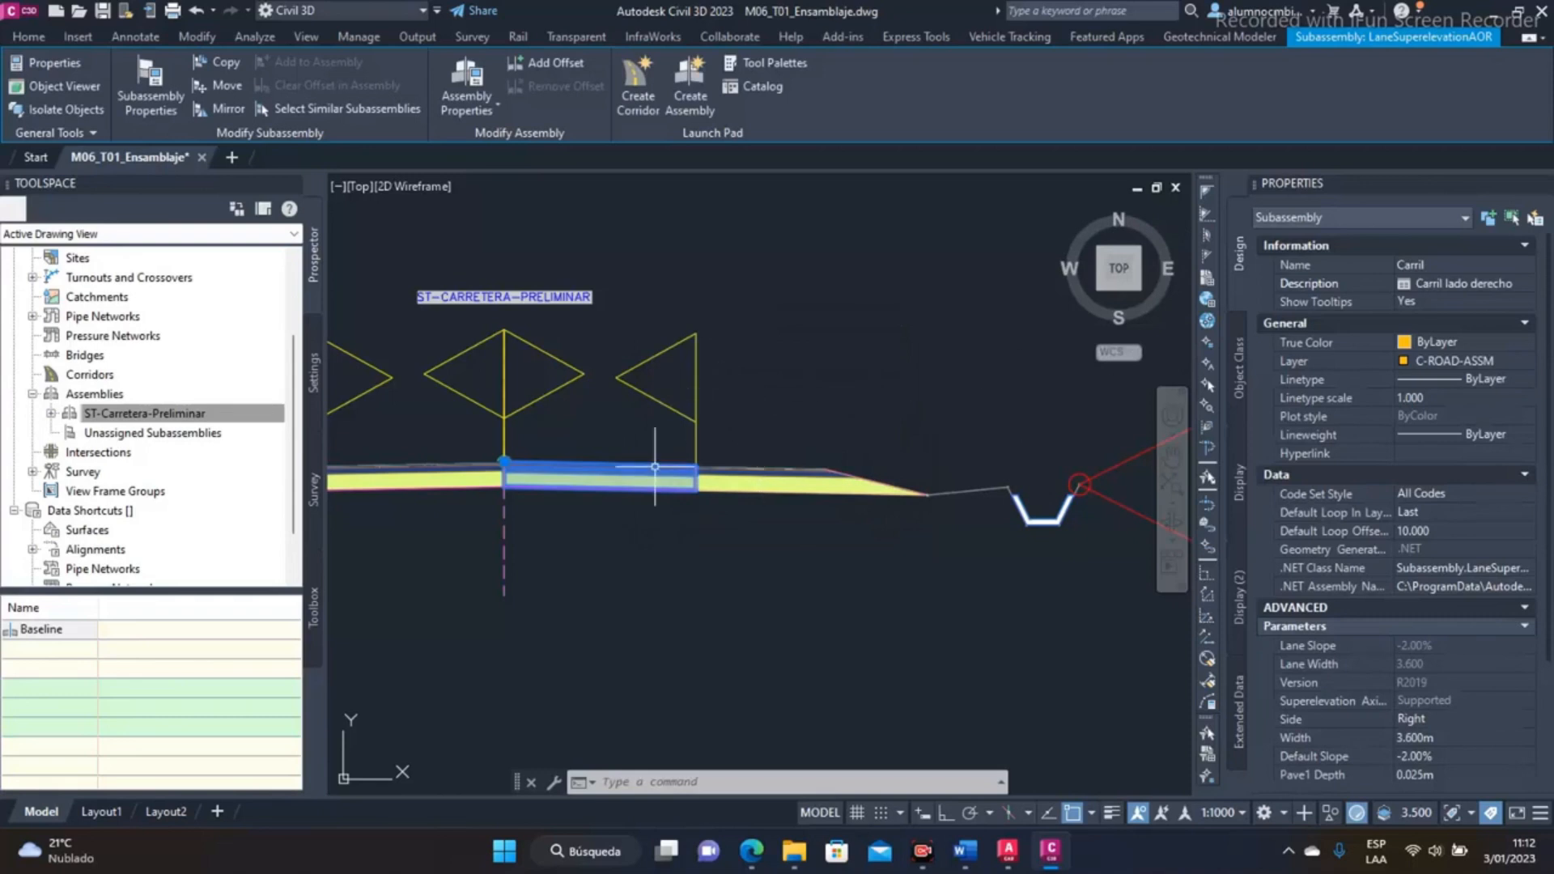
key("Escape")
Rename the left lane subassembly as Carril and set its description to "Carril lado izquierdo"
middle_click_drag(572, 451, 718, 451)
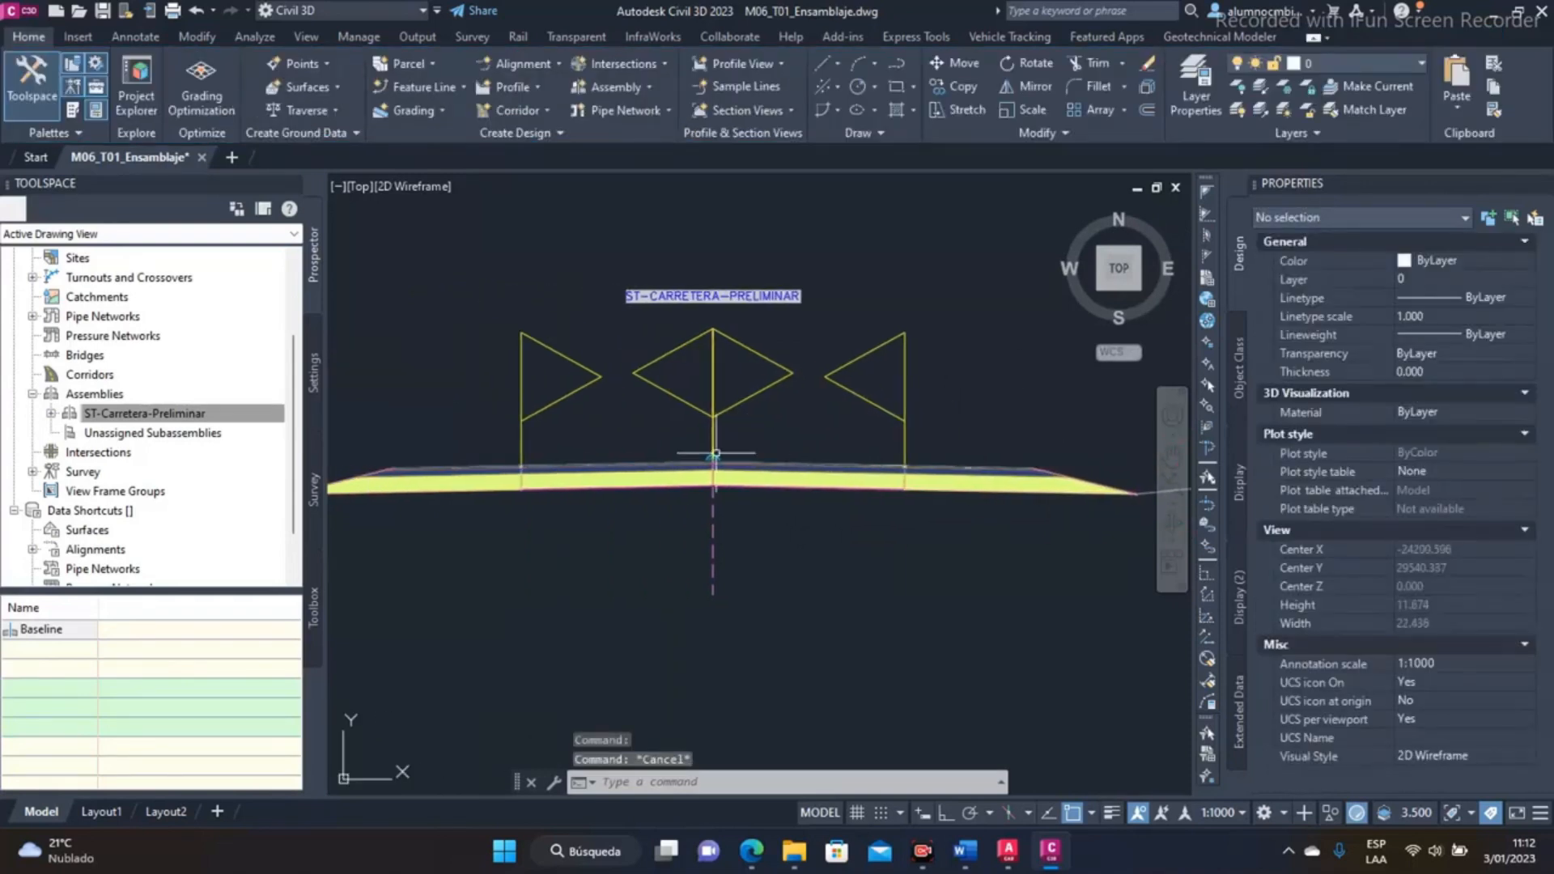
left_click(659, 463)
left_click(1416, 259)
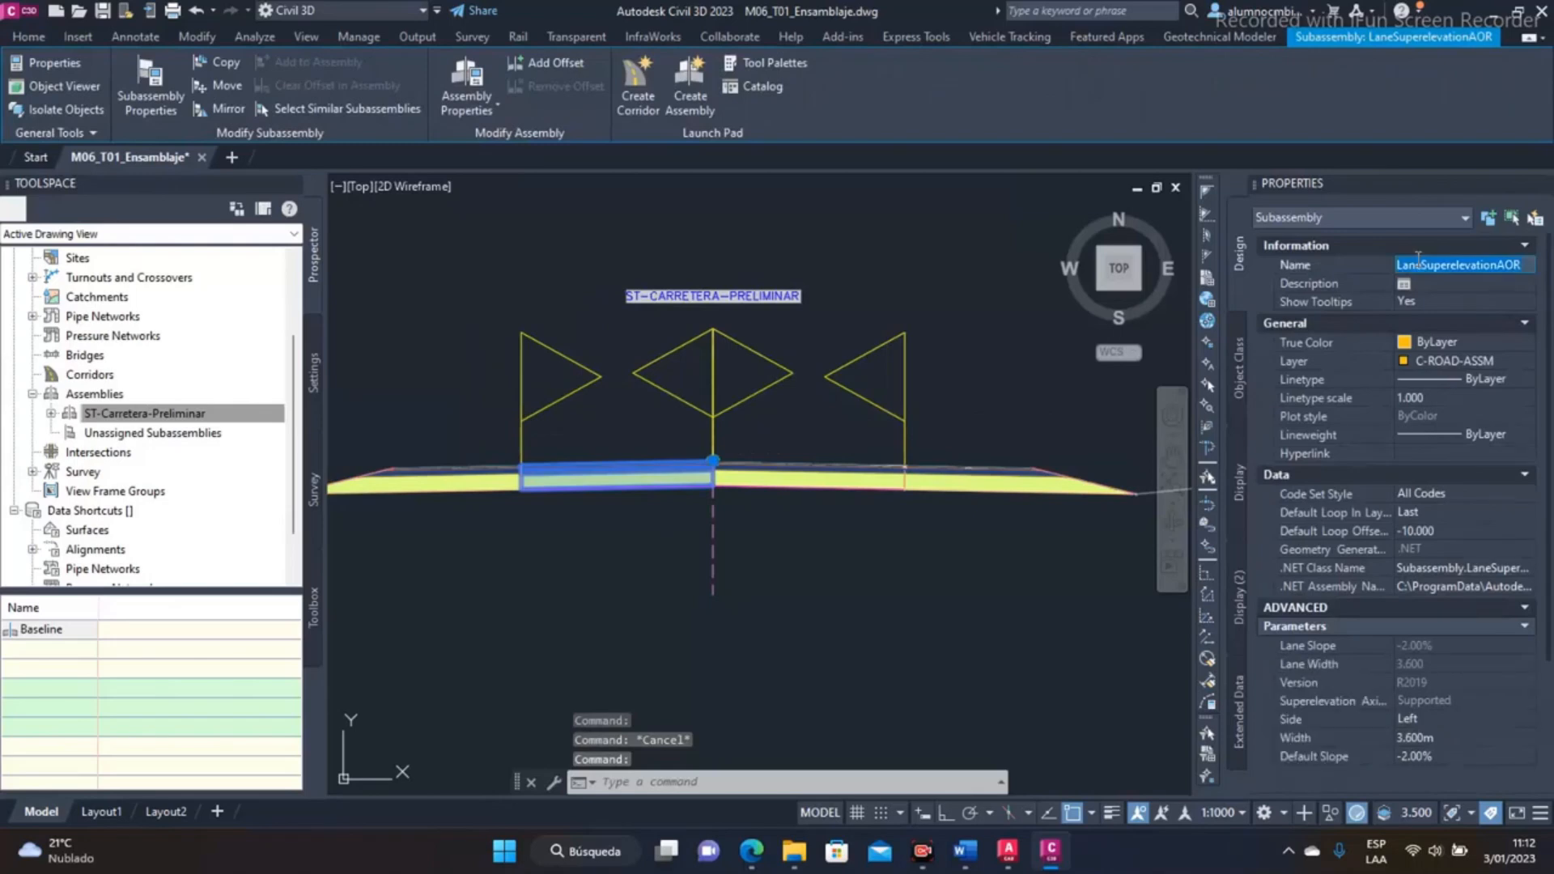
type("Carril")
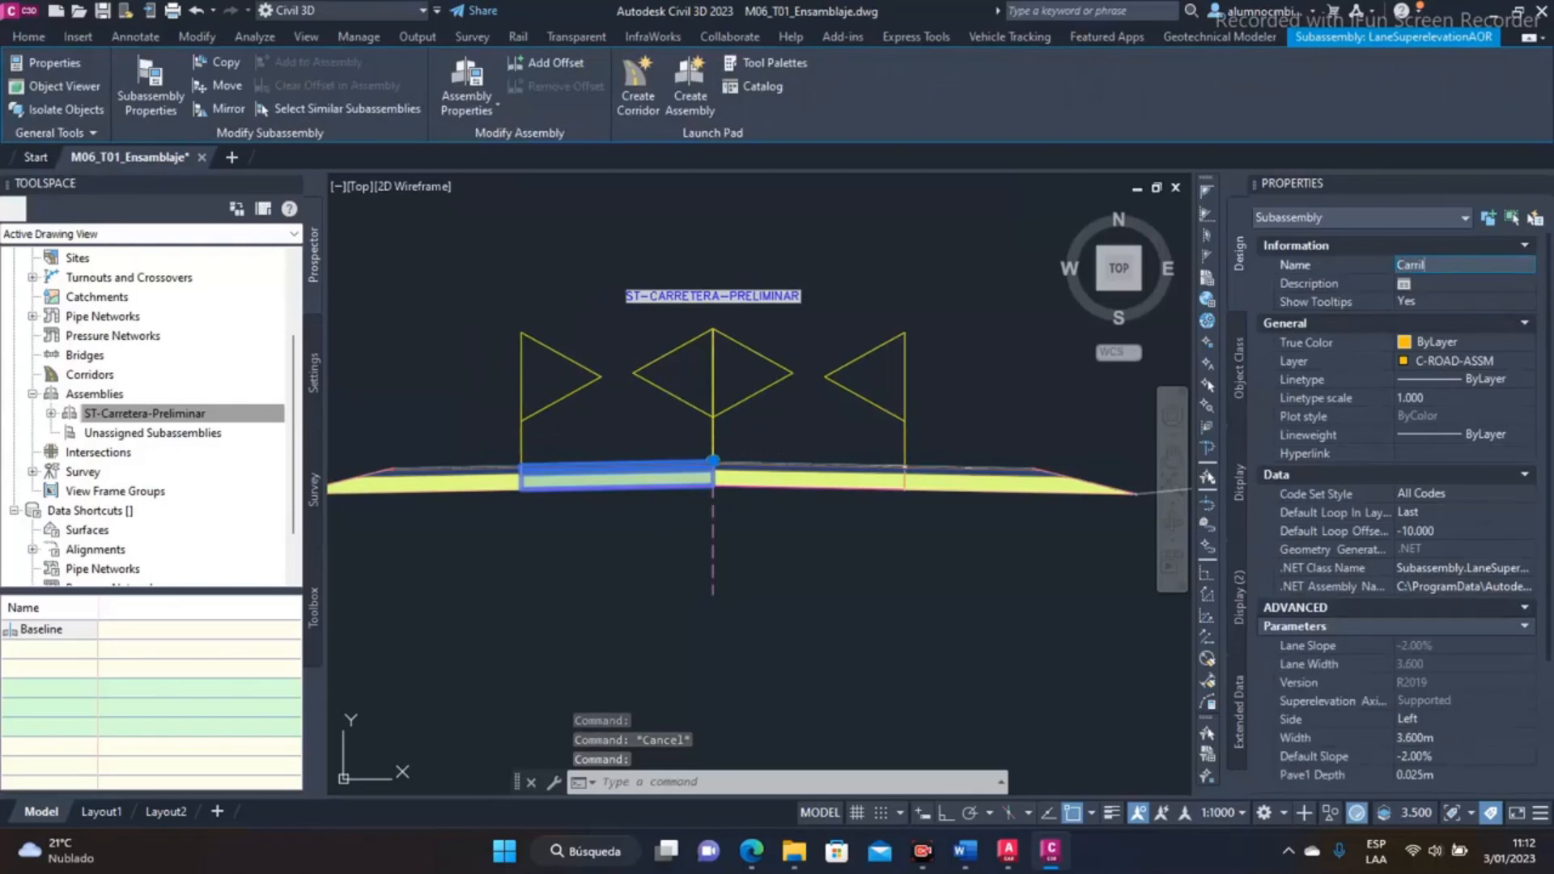
key("Return")
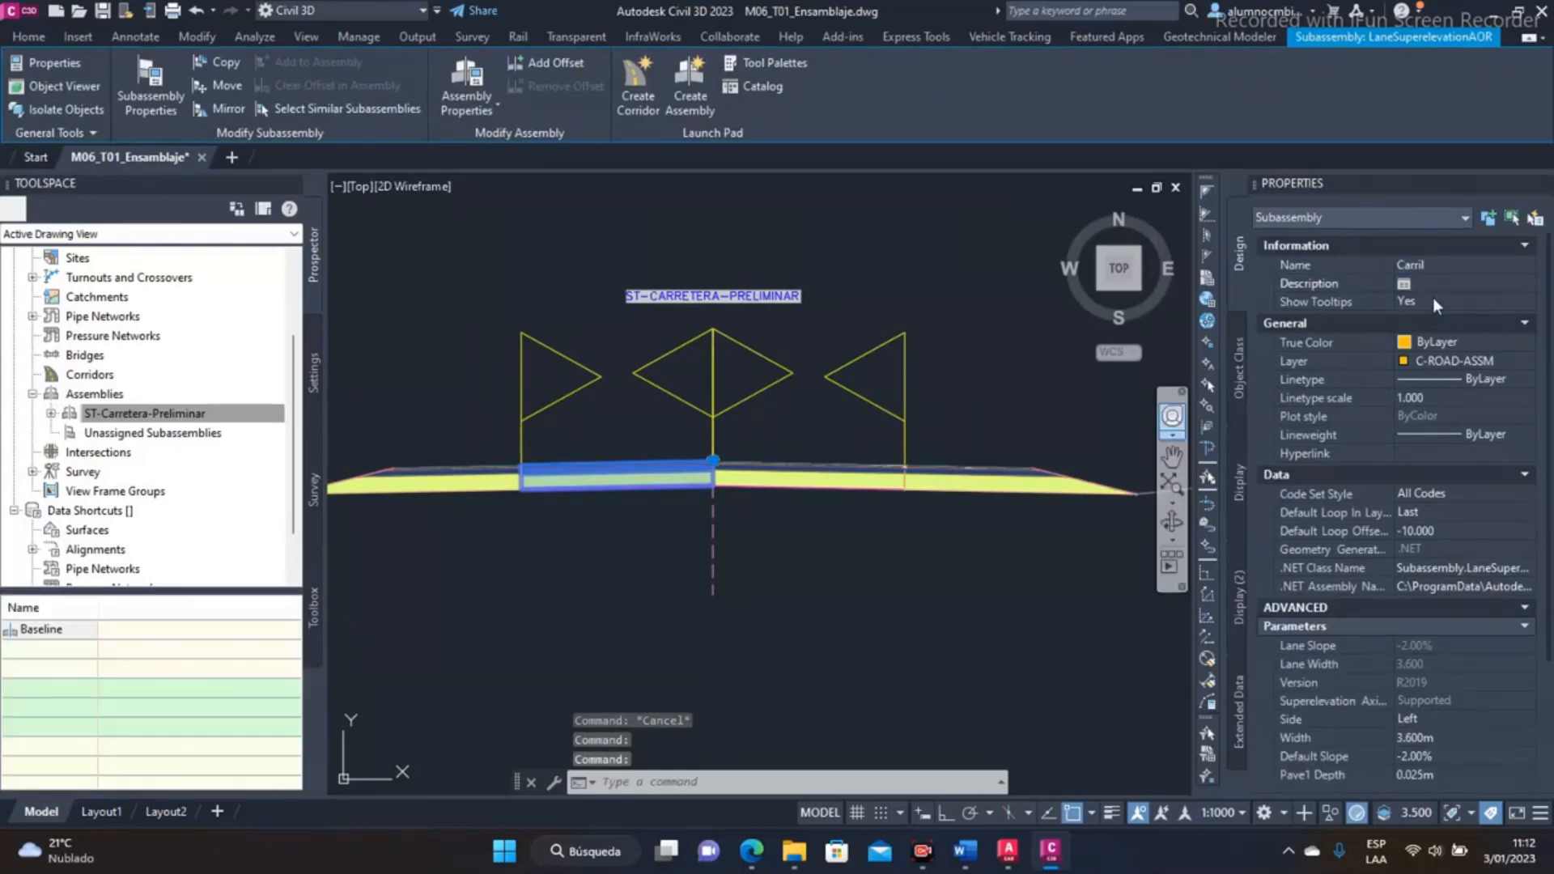
left_click(1488, 282)
type("Carril lado izquierdo")
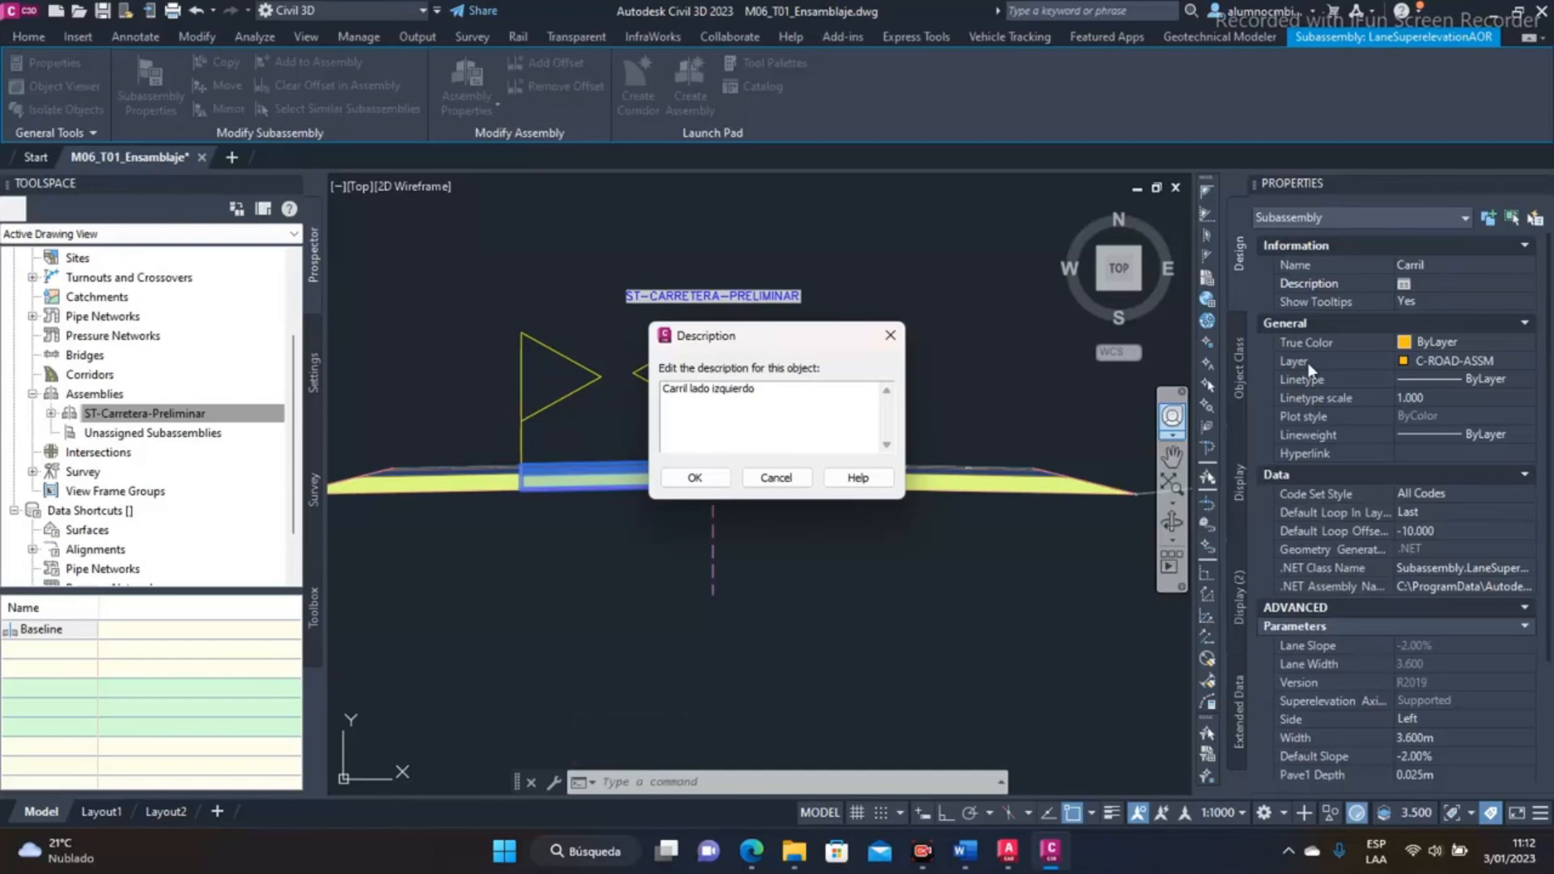
left_click(693, 478)
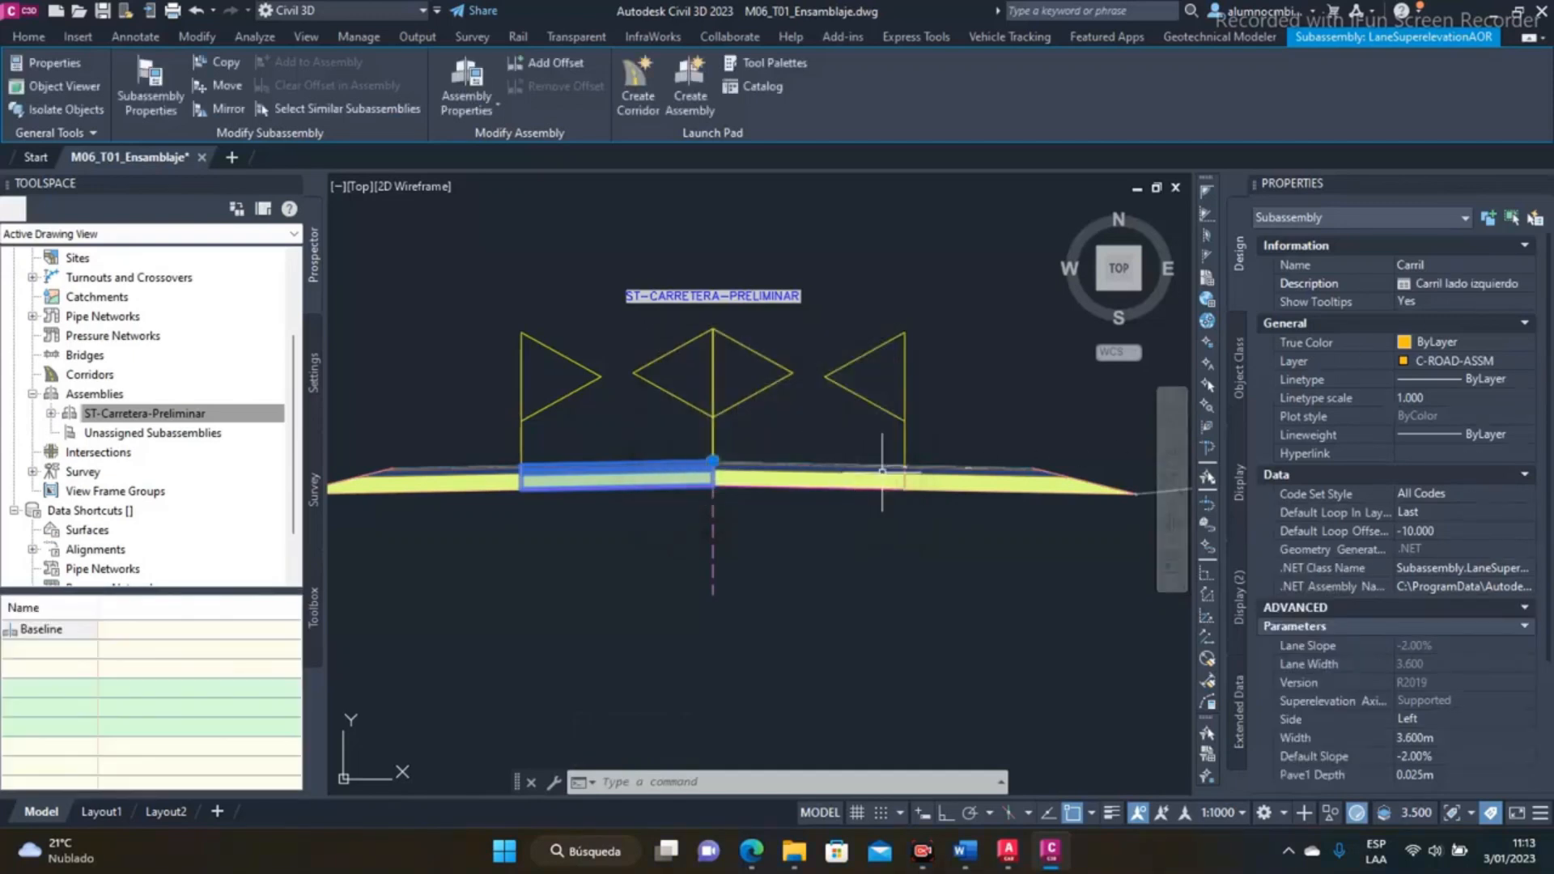
key("Escape")
key("Escape")
Rename the right and left shoulder subassemblies together as Berma and give both the description "Berma lado derecho"
left_click(922, 473)
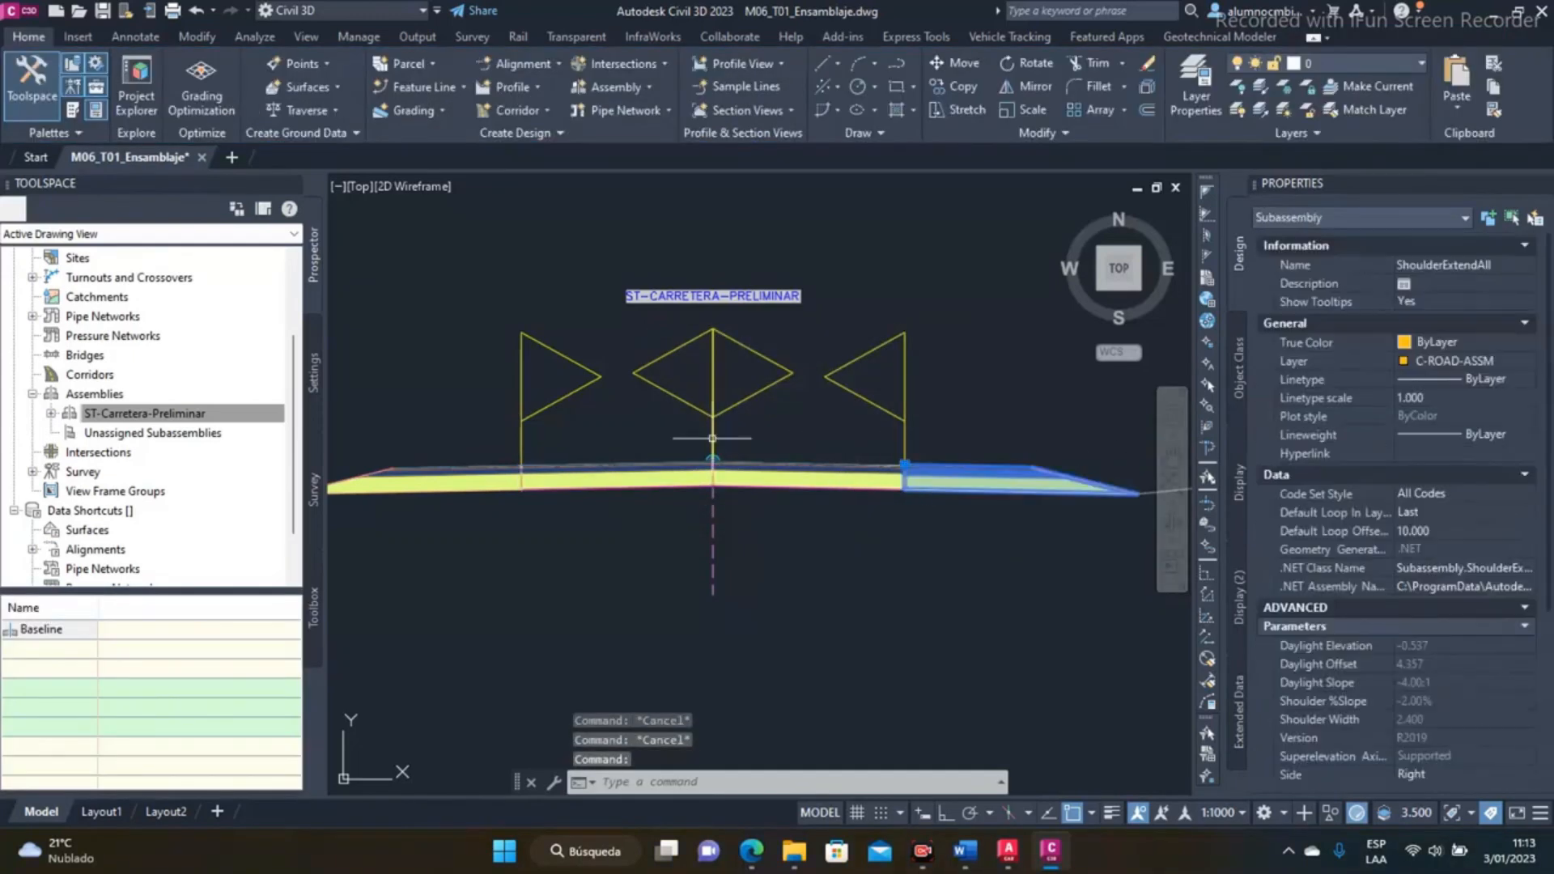
left_click(492, 455)
left_click(1492, 265)
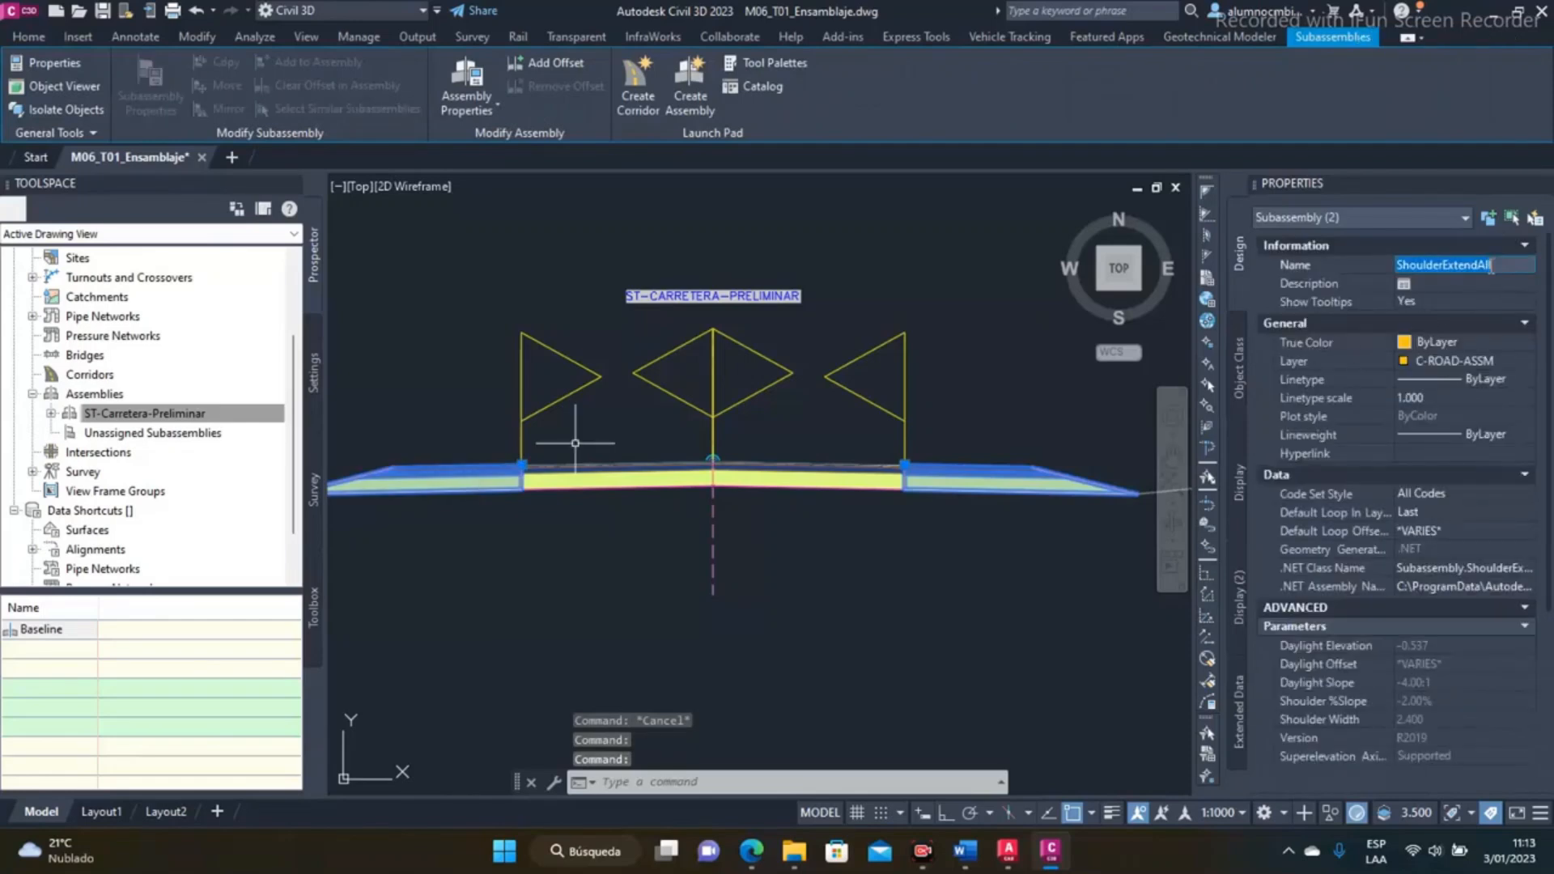
type("Berma")
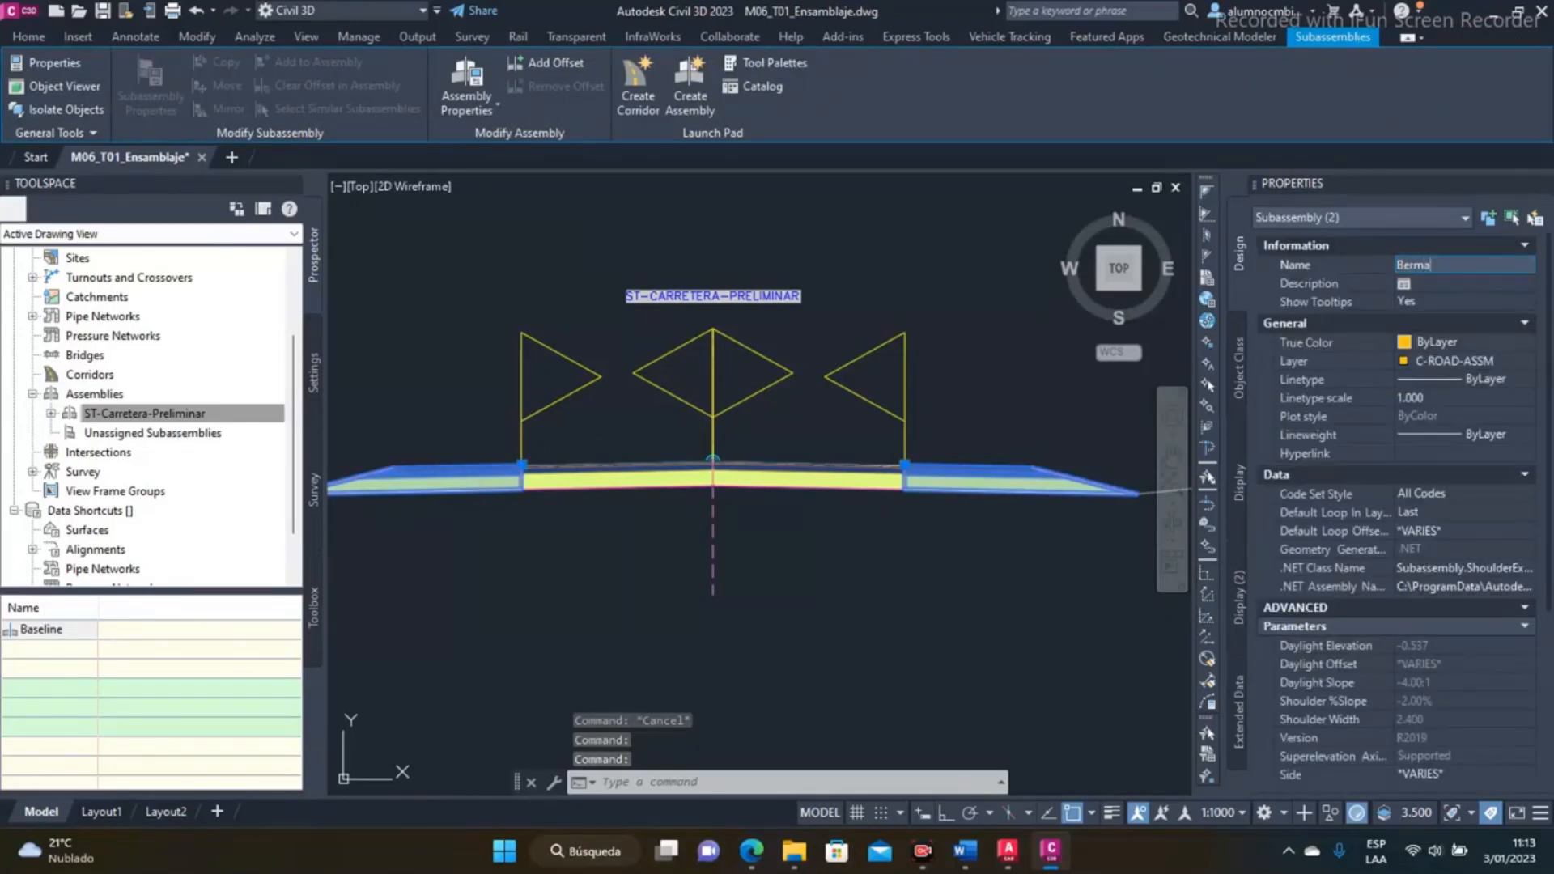
key("Return")
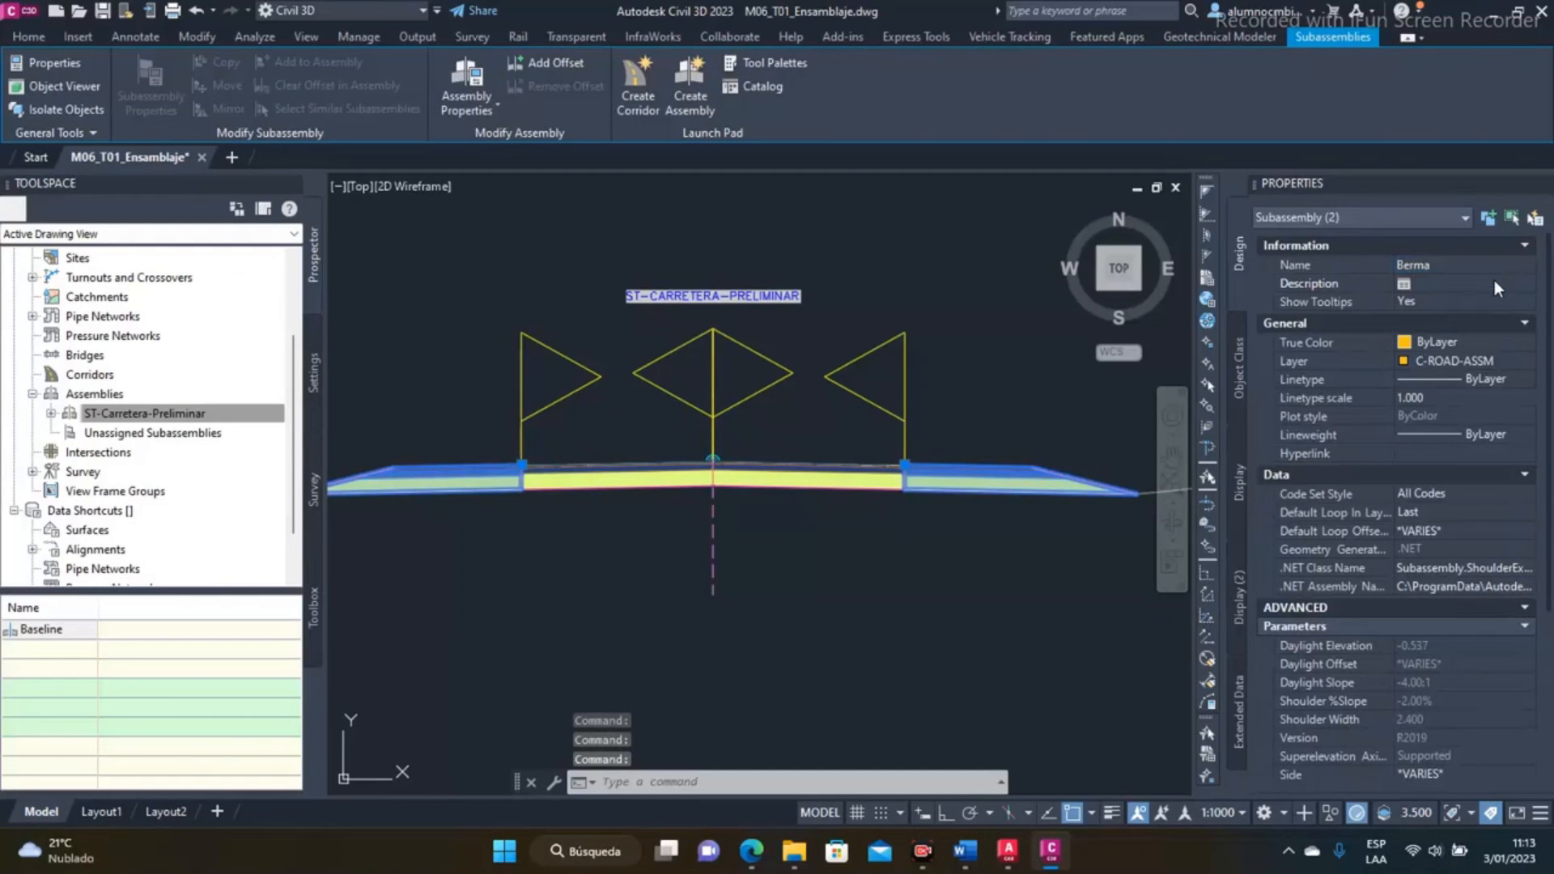
left_click(1404, 284)
type("Berma lado derecho")
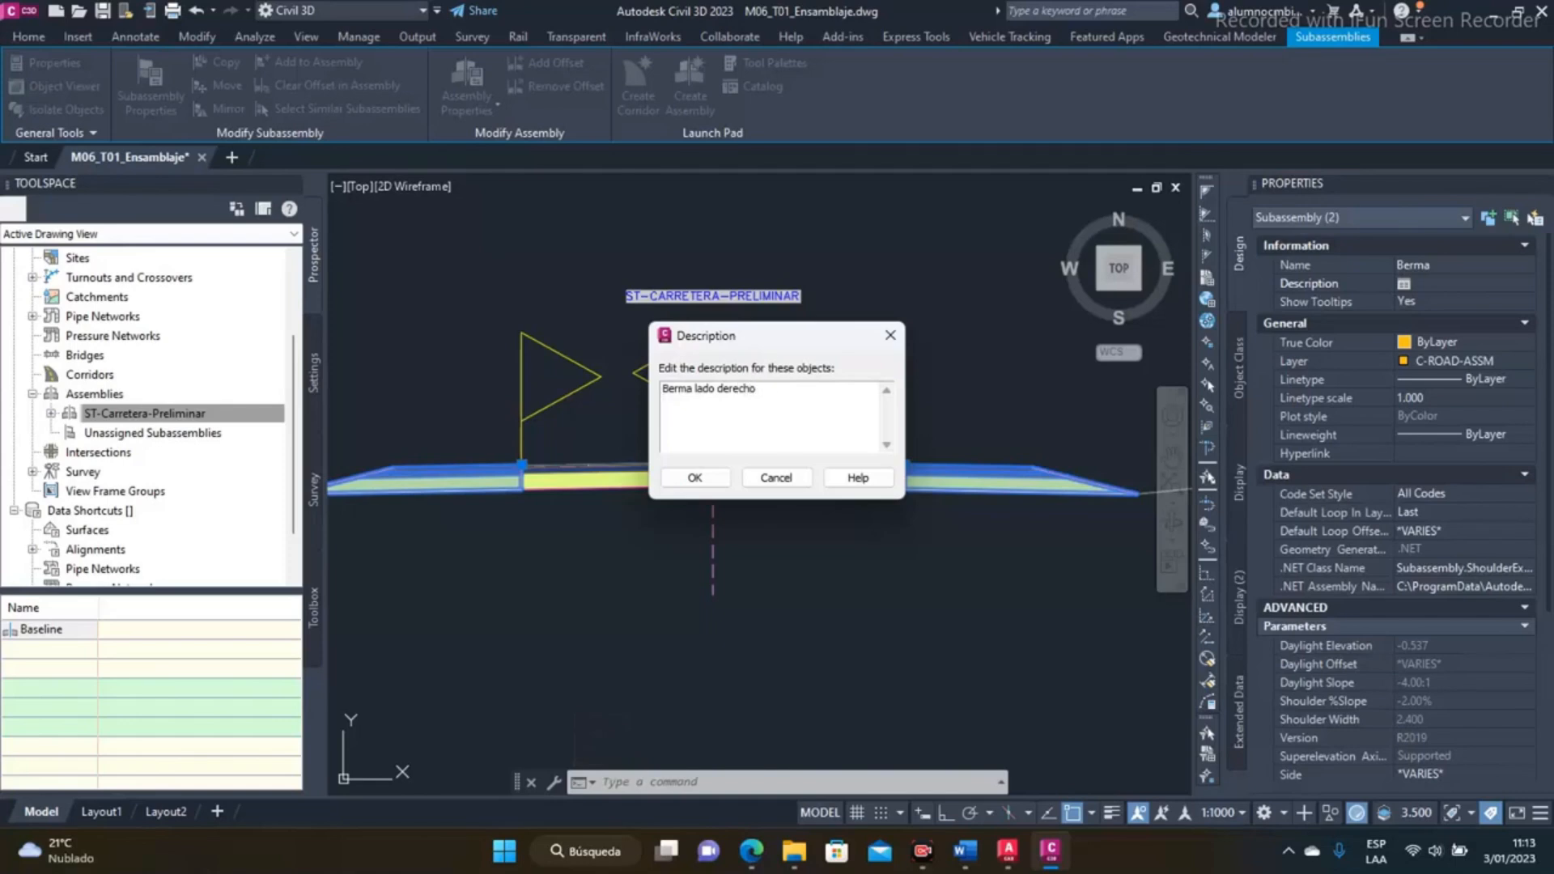
left_click(698, 478)
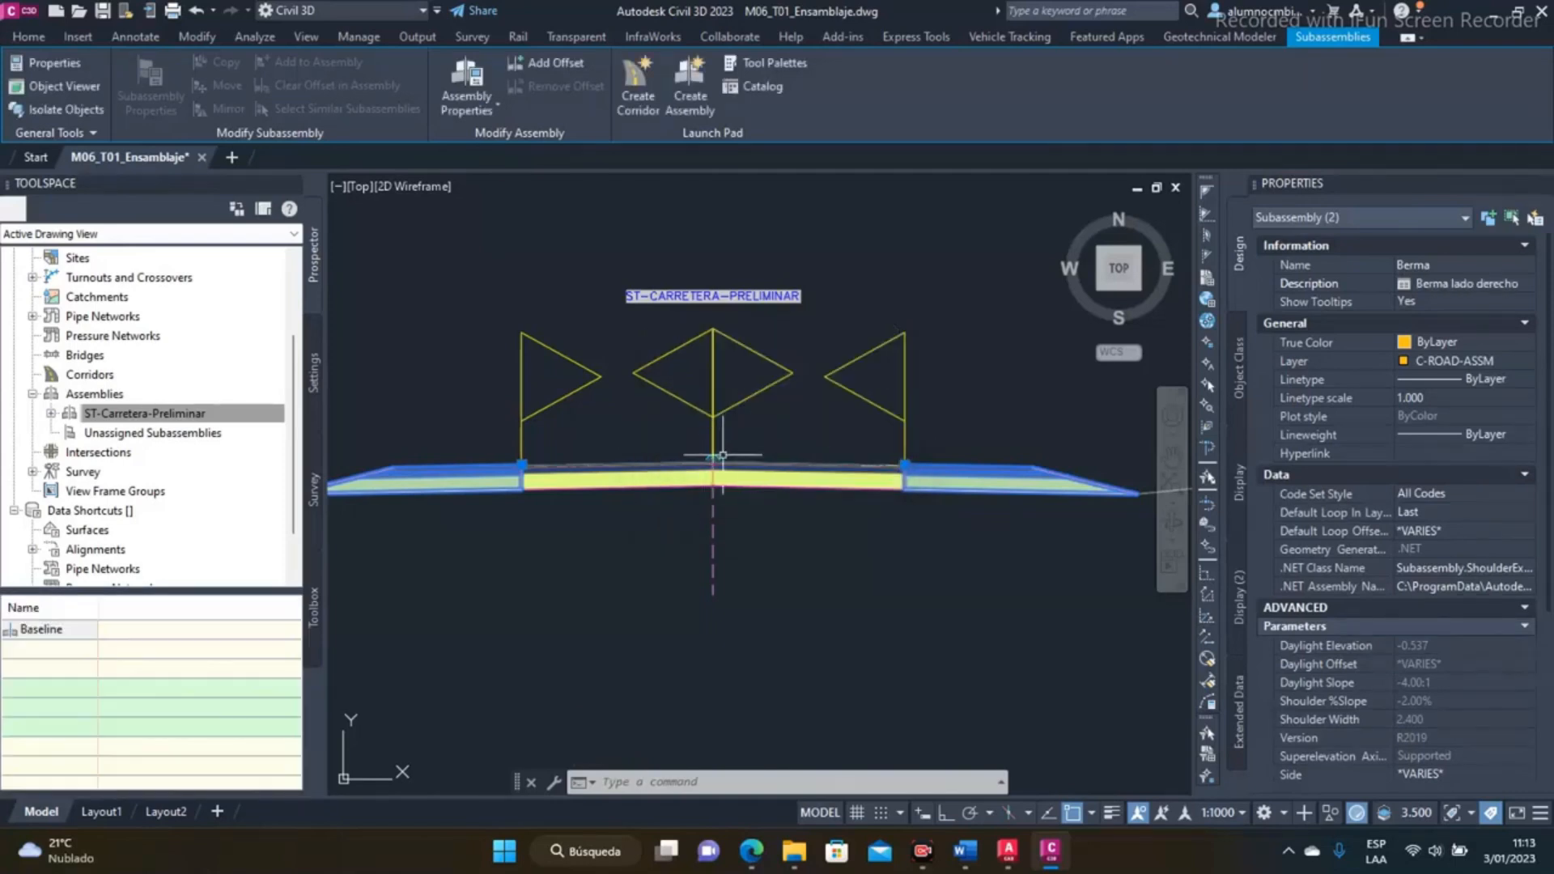
key("Escape")
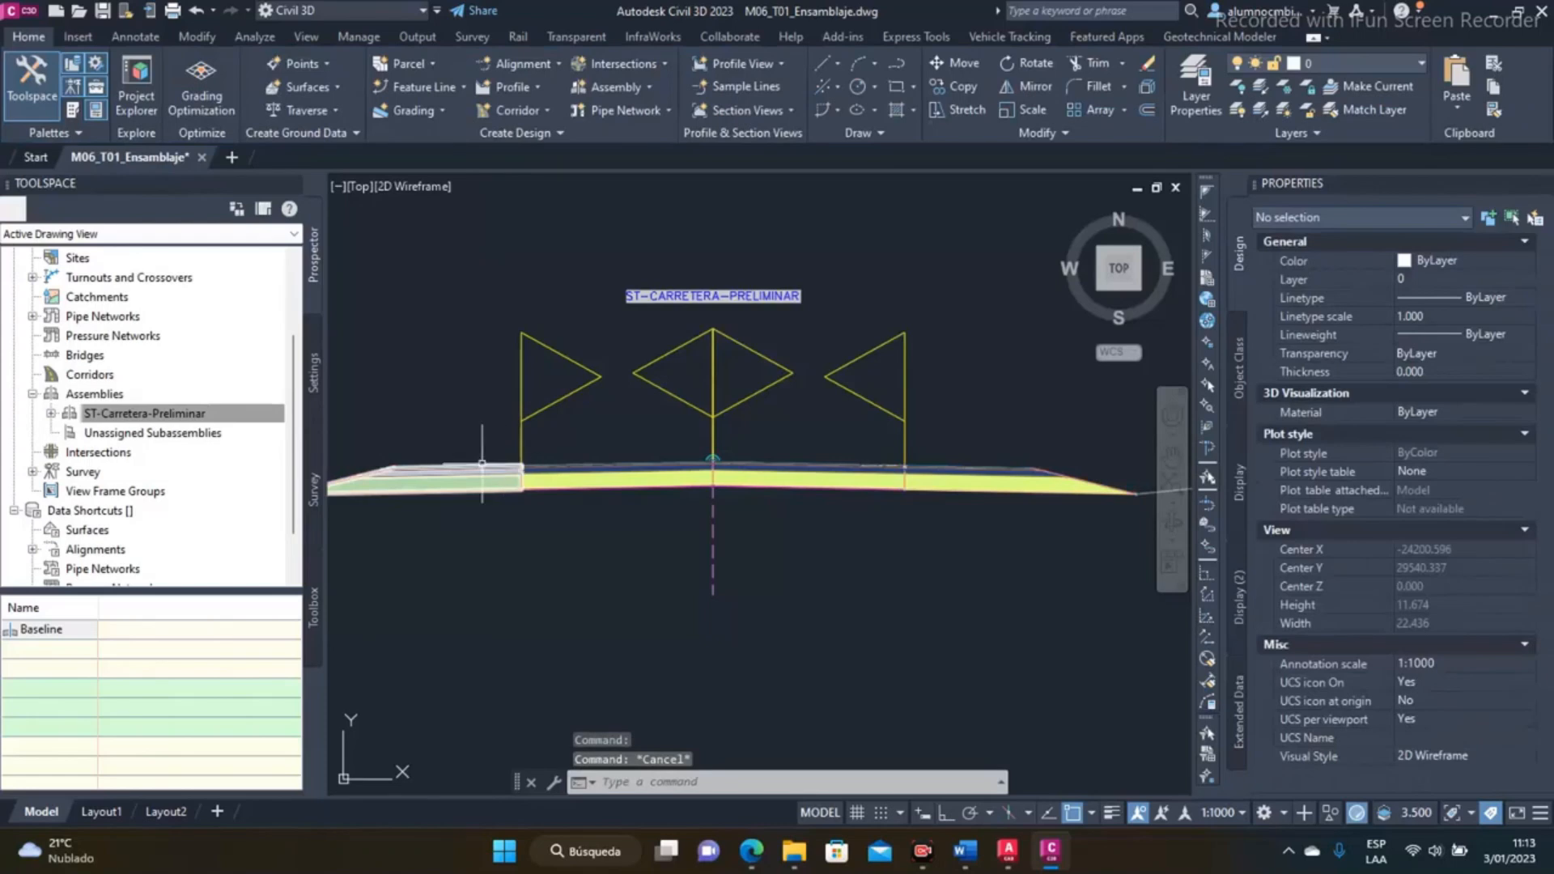
Set the left shoulder's description to "Berma lado izquierdo"
left_click(462, 466)
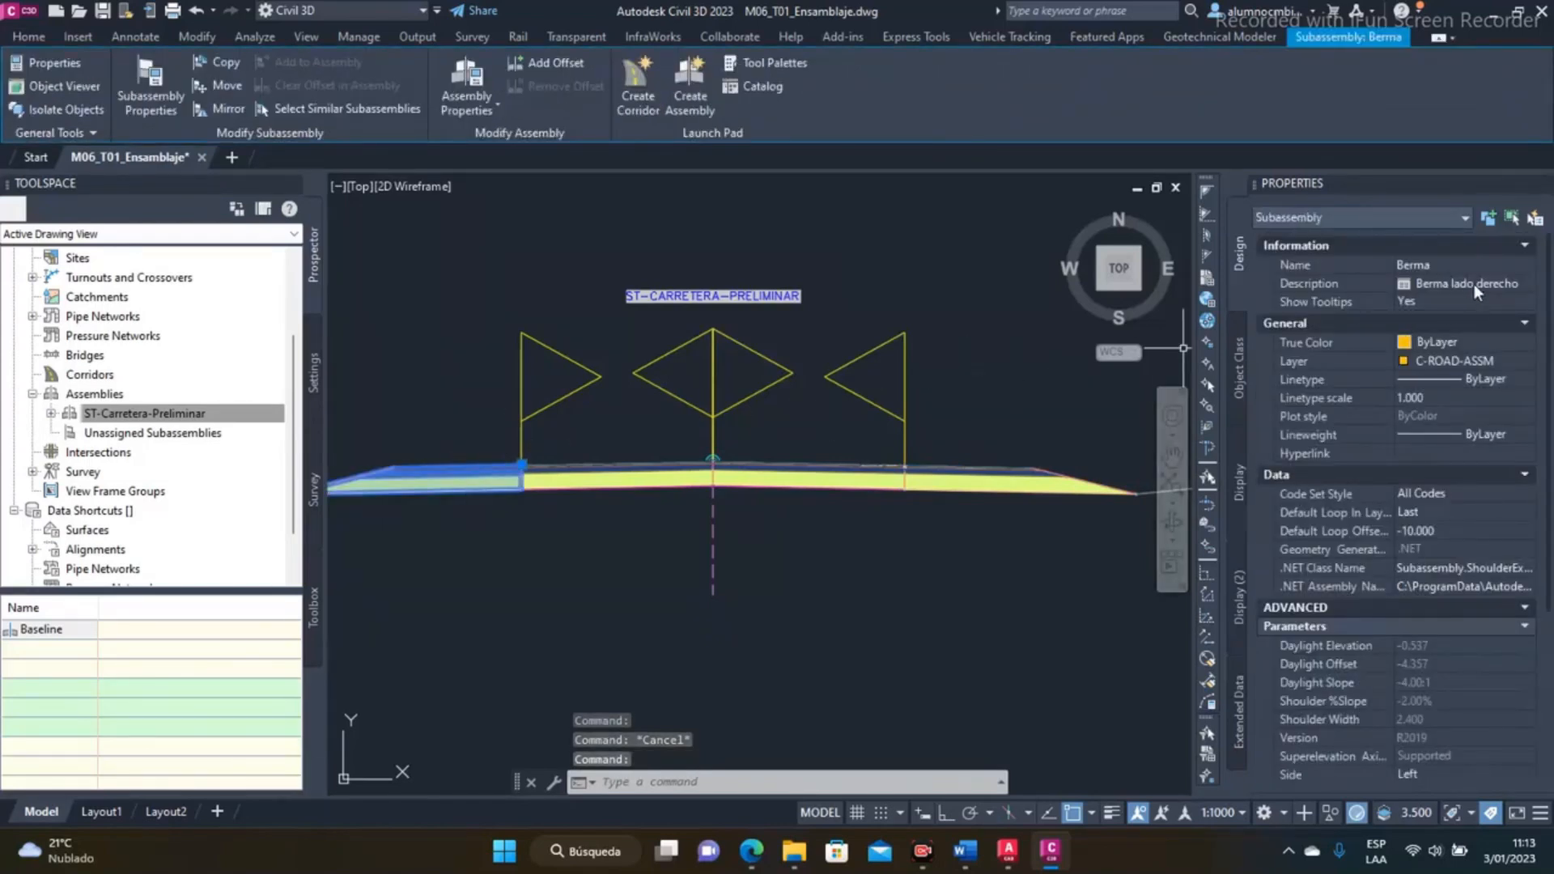
left_click(1474, 284)
left_click(737, 391)
double_click(737, 391)
key("BackSpace")
type("izquierdo")
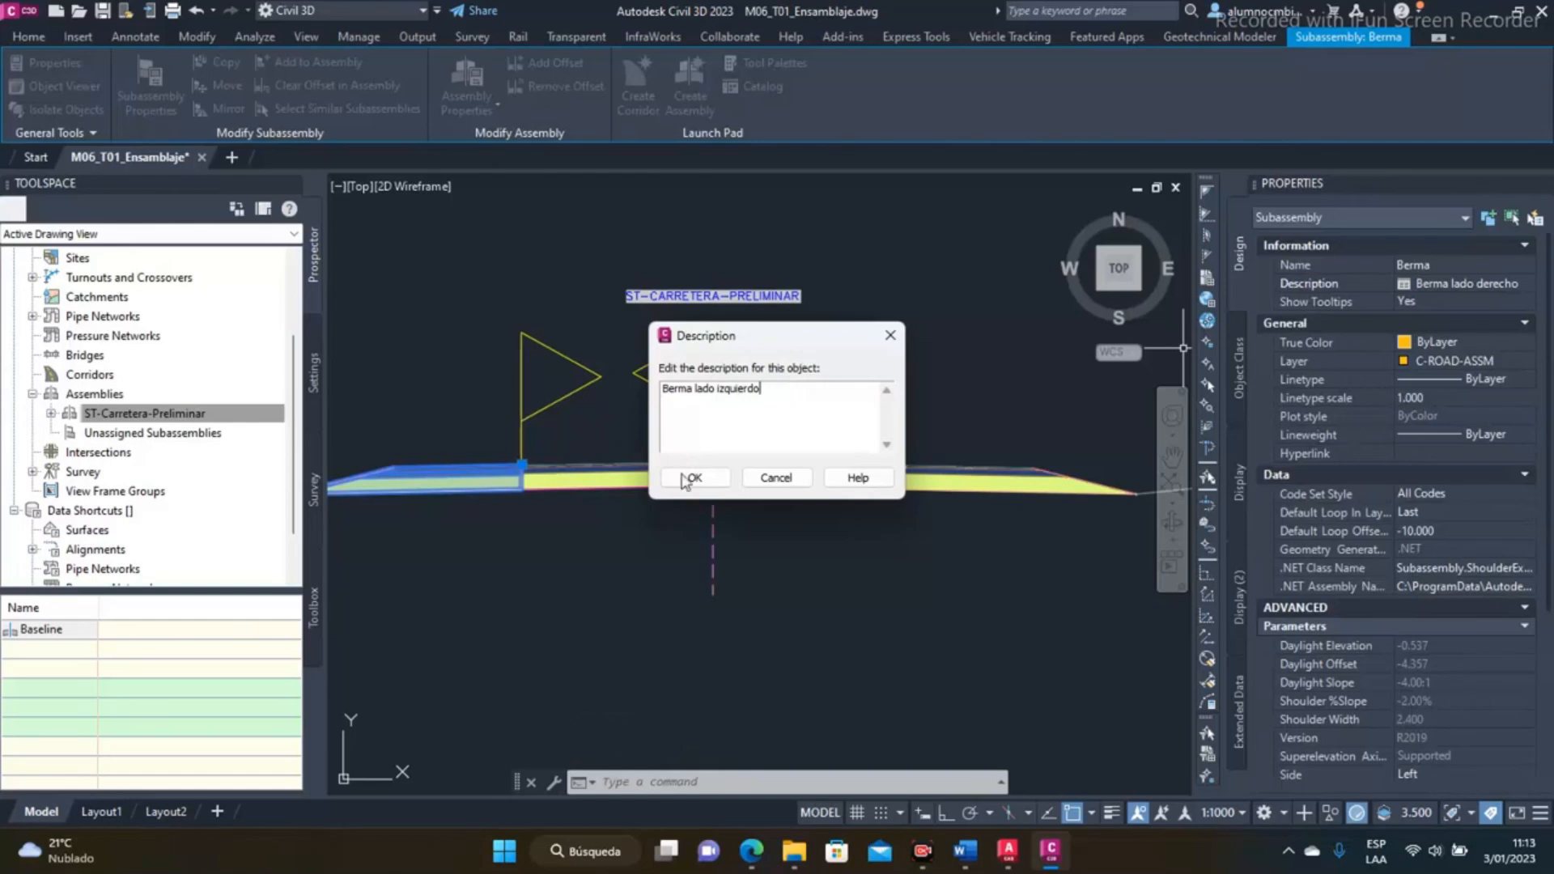
left_click(693, 479)
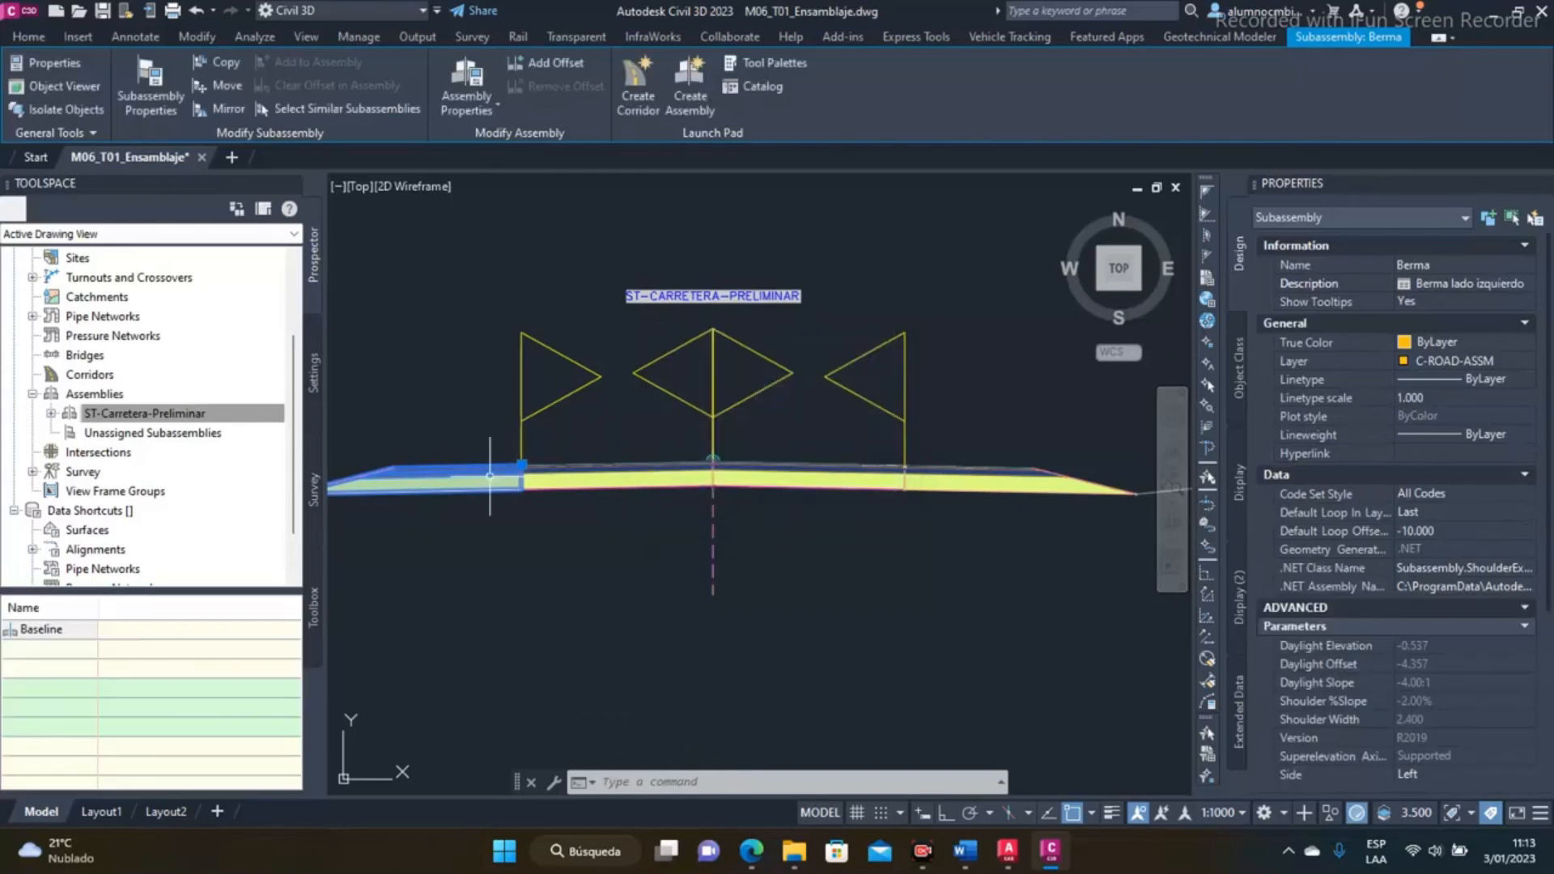
middle_click_drag(495, 474, 735, 464)
key("Escape")
Rename the right and left side ditch subassemblies together as Cuneta trapezoidal
scroll(760, 441, "down", 2)
middle_click_drag(964, 466, 730, 489)
scroll(856, 482, "up", 2)
scroll(856, 482, "down", 2)
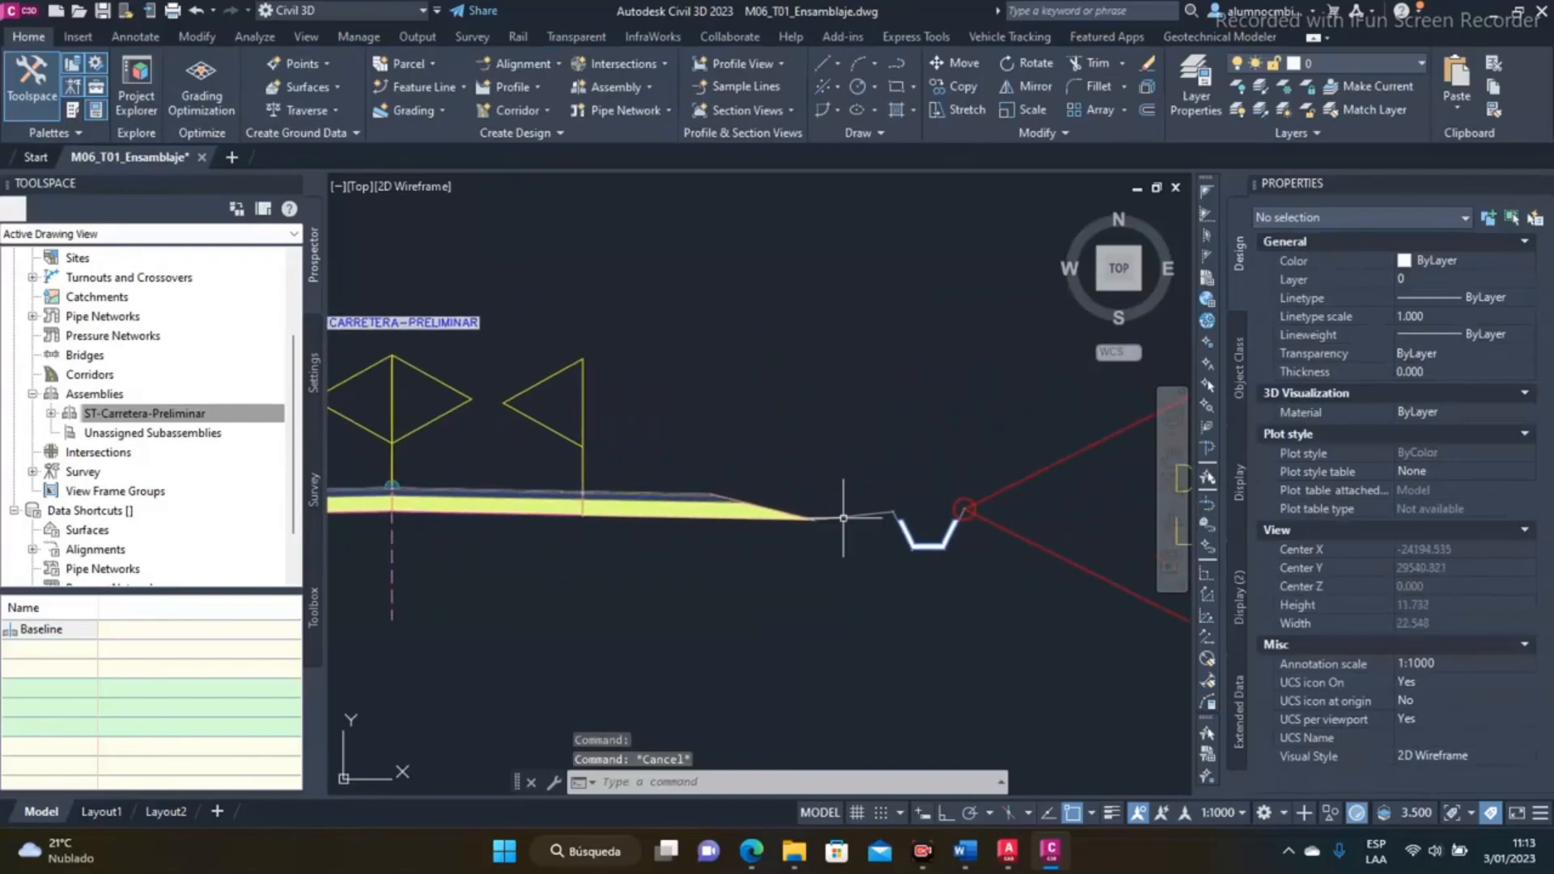
left_click(858, 522)
middle_click_drag(616, 499, 976, 501)
scroll(685, 523, "up", 4)
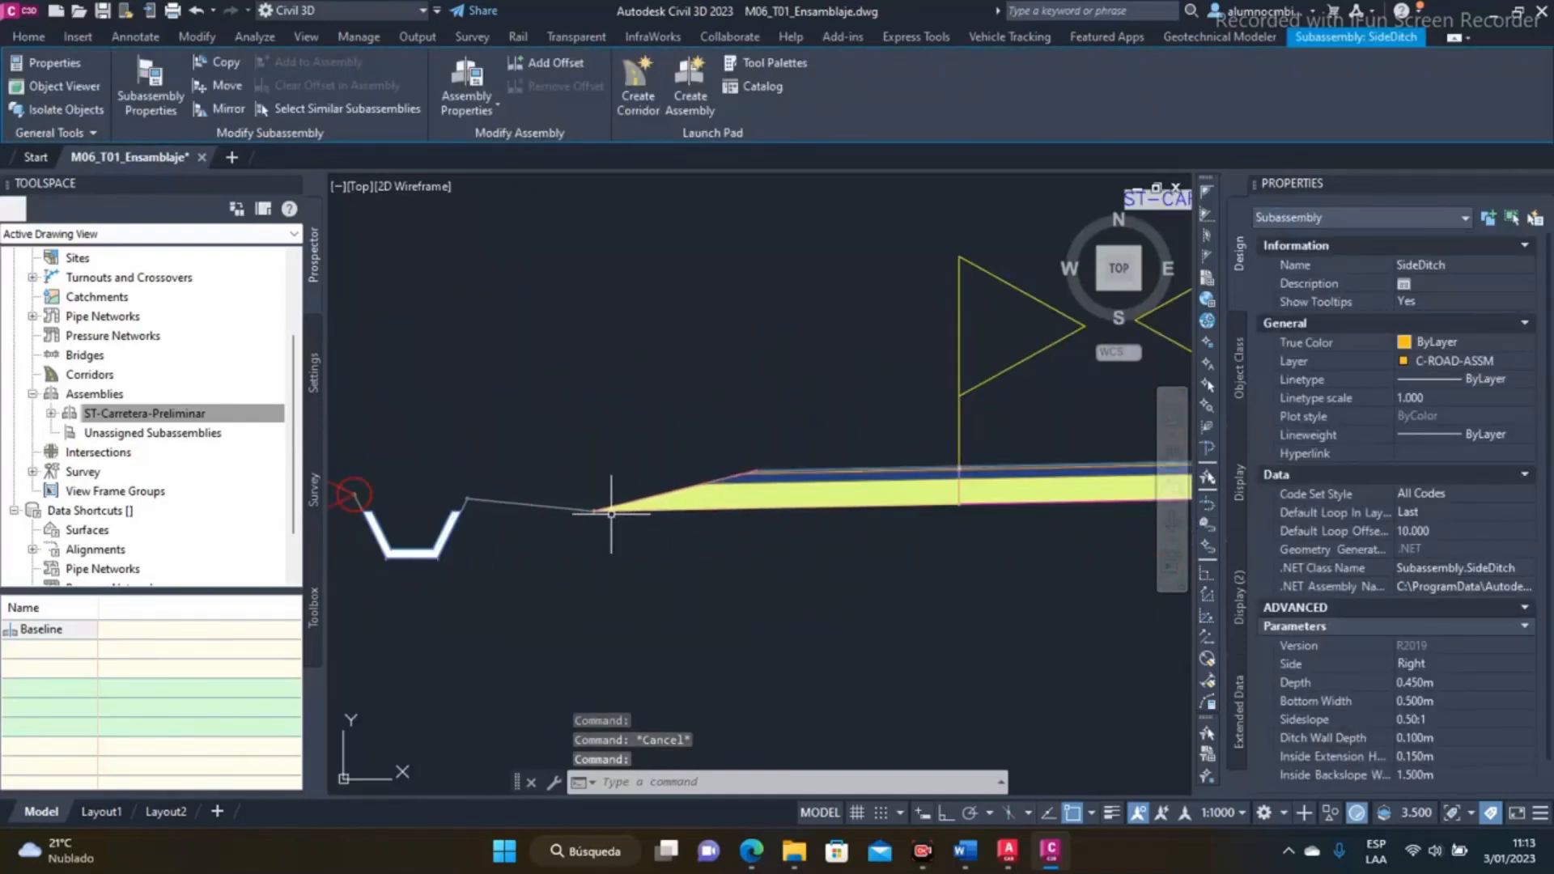
left_click(577, 511)
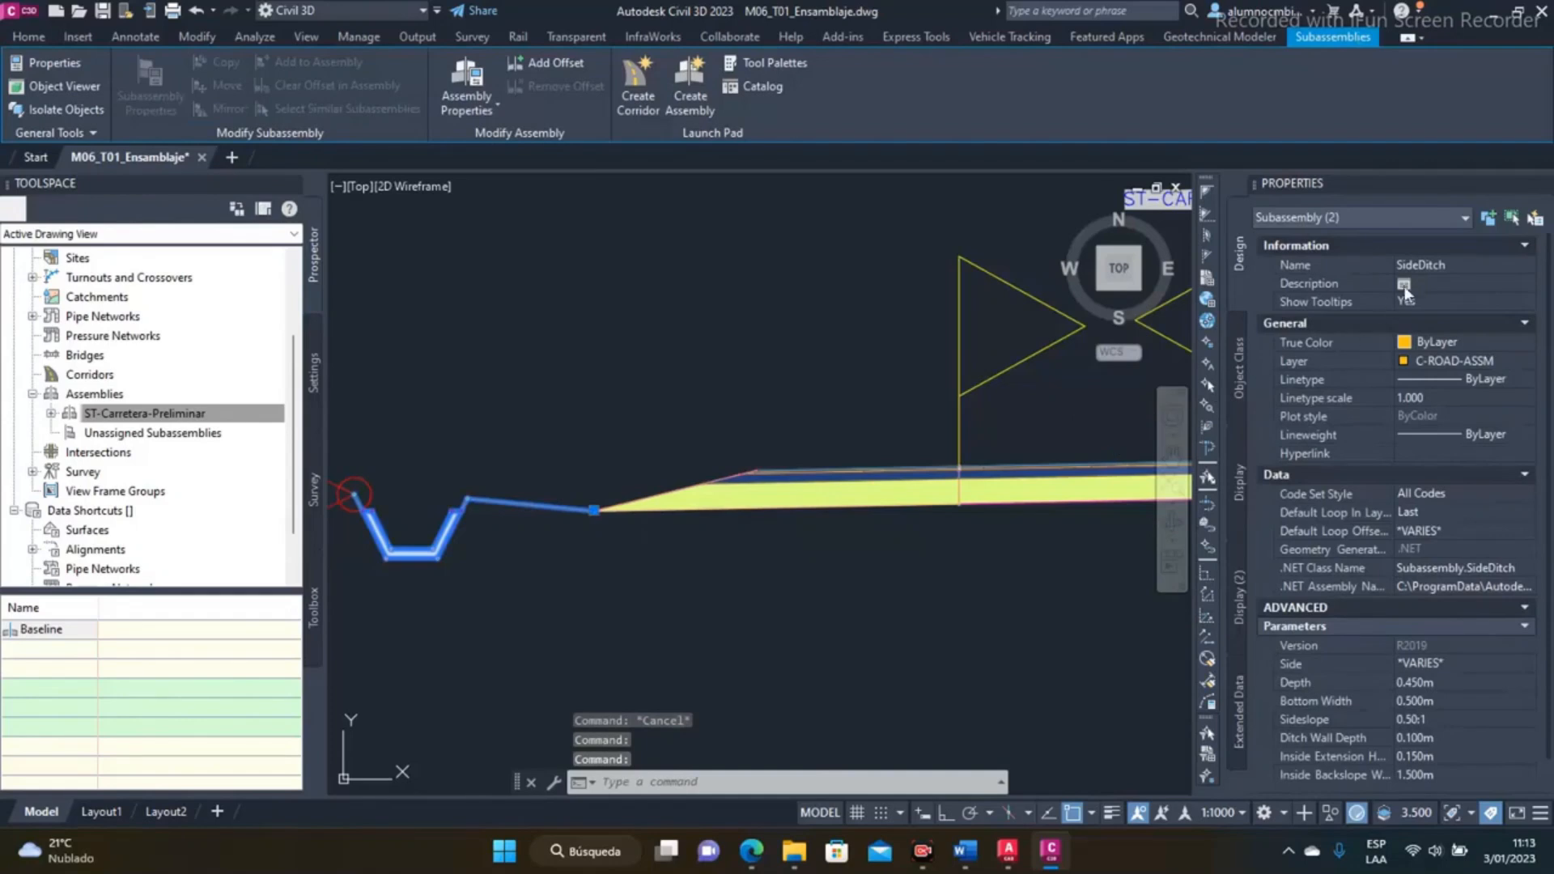
left_click(1437, 268)
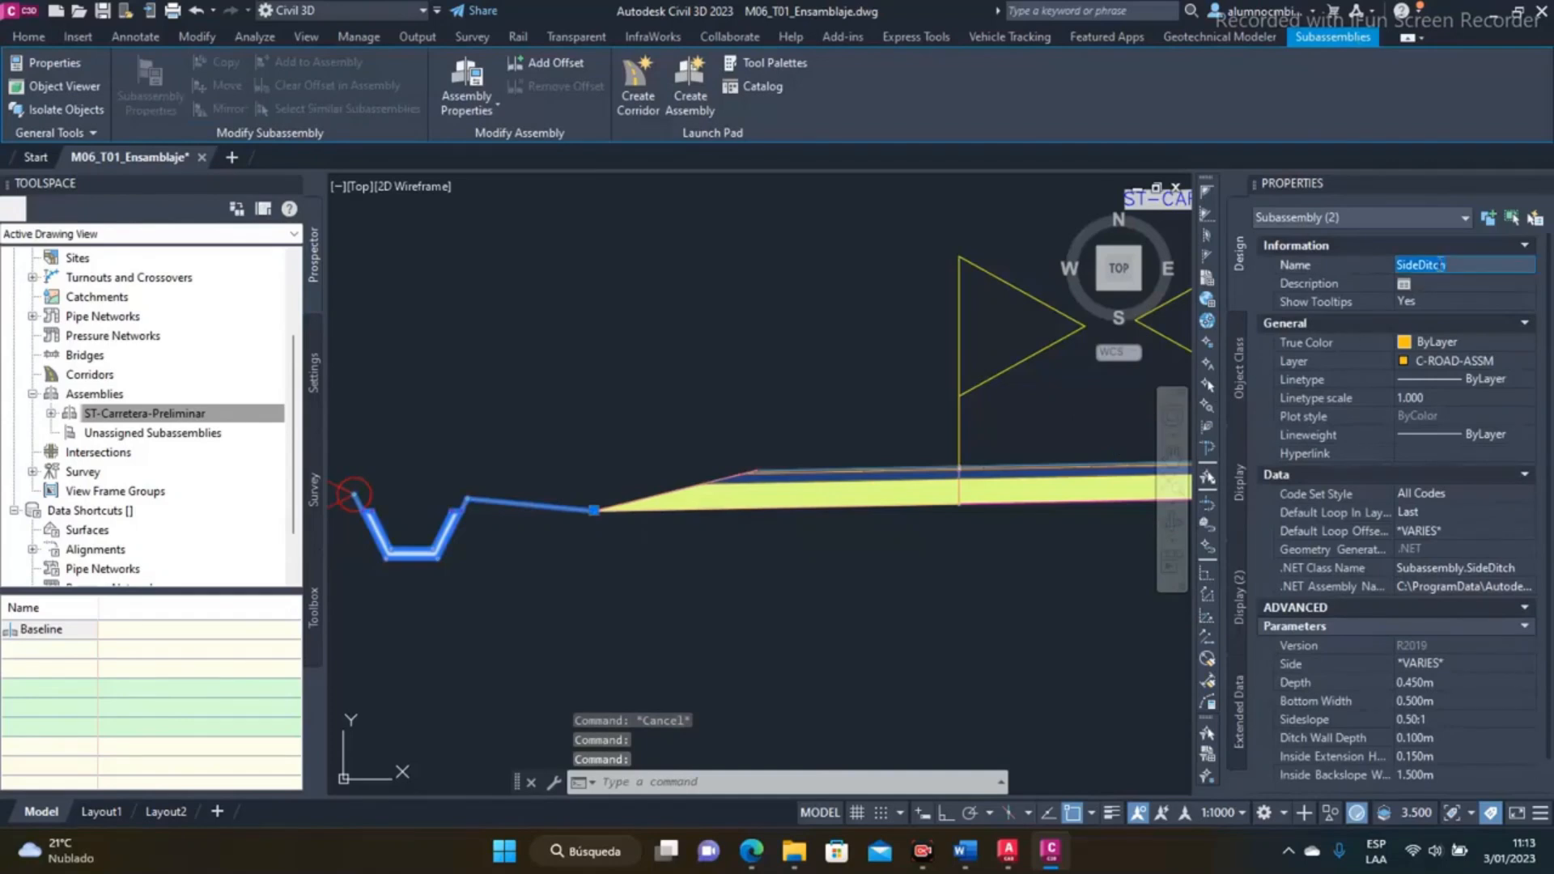
type("Cuneta trapezoidal")
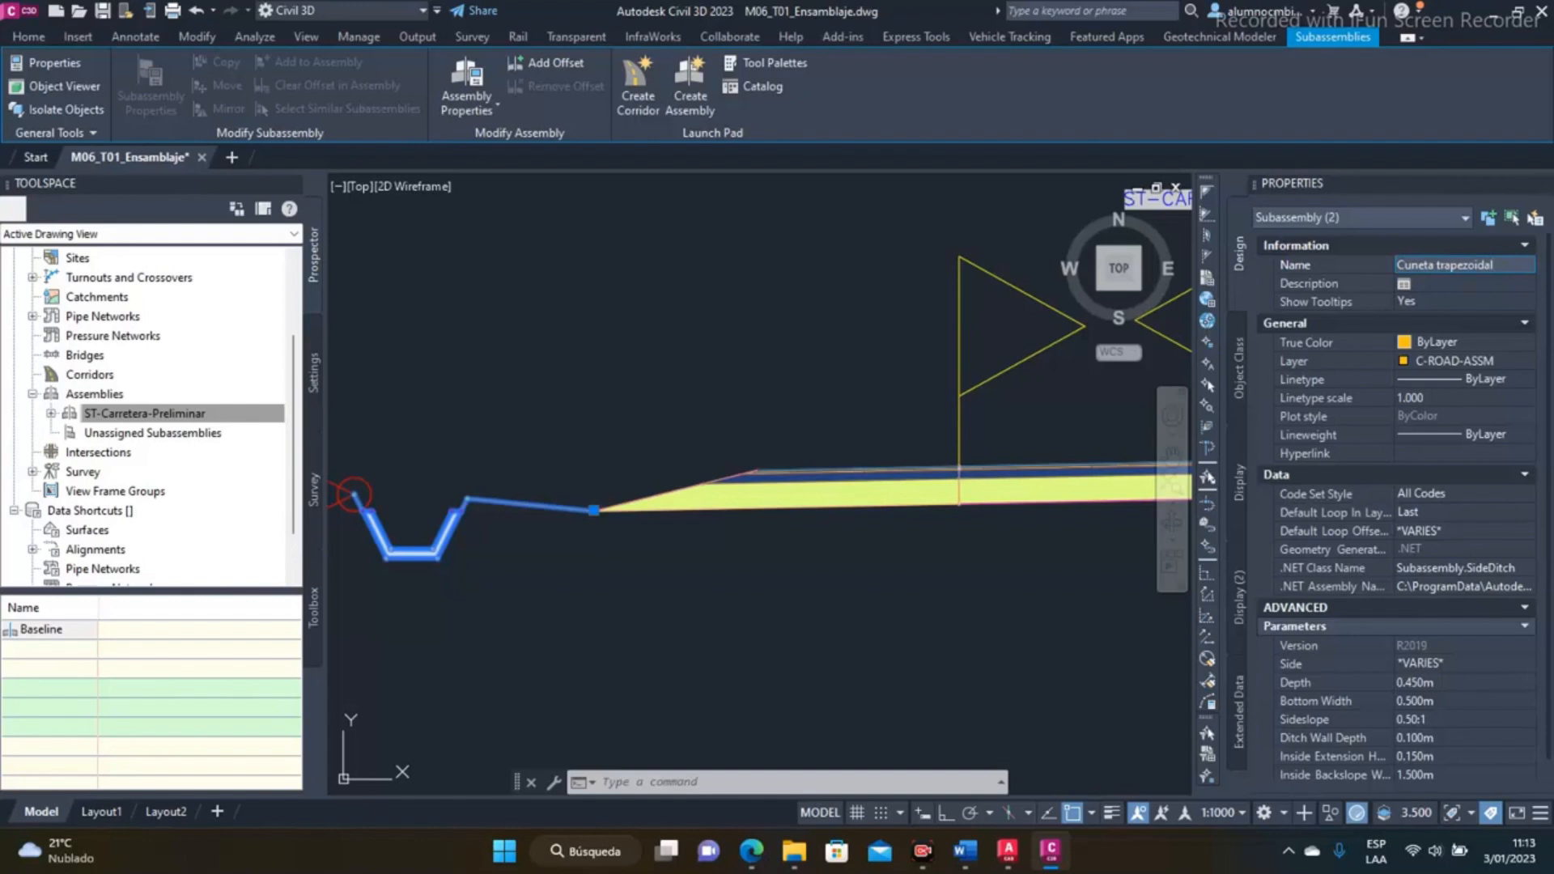
key("Return")
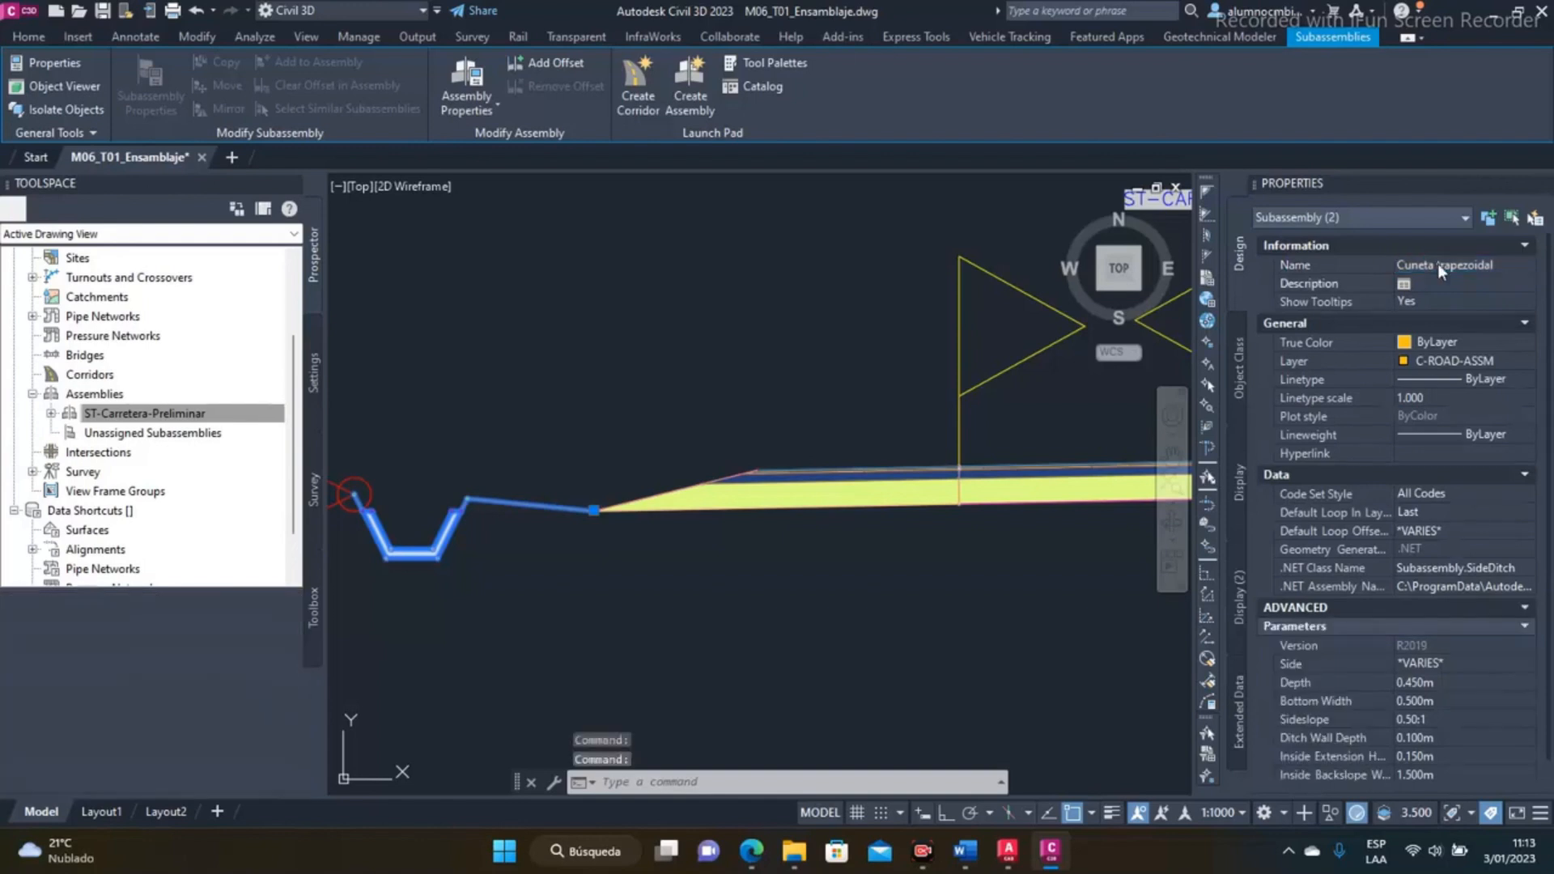
Set the description of both side ditches to "Cuneta revestida de seccion trapezoidal lado derecho"
left_click(1478, 284)
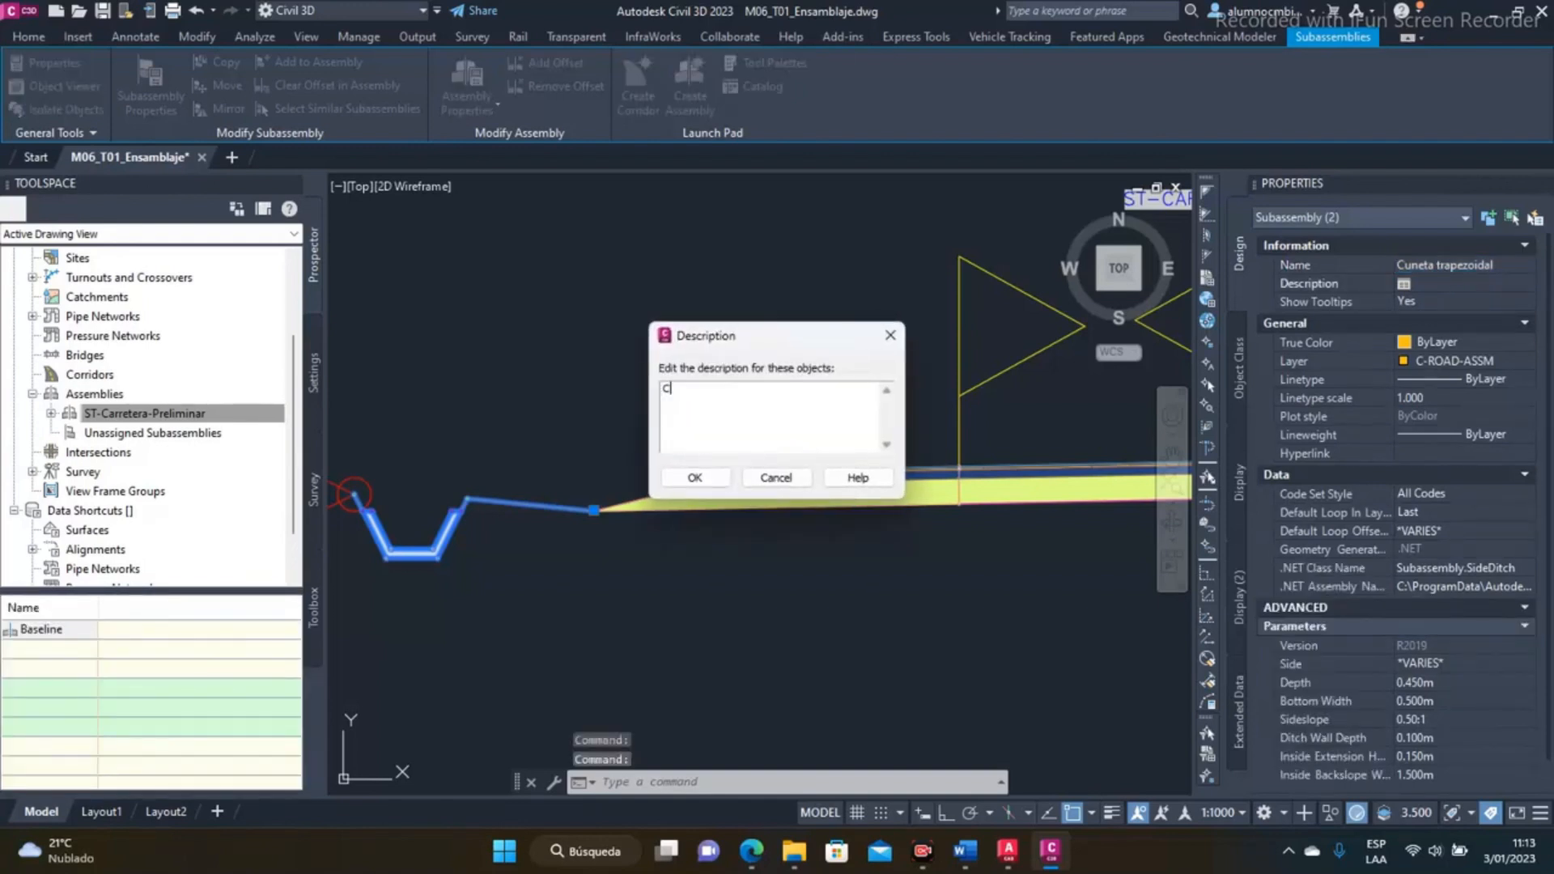
type("Cuneta revestida de seccion trapezoidal lado derecho")
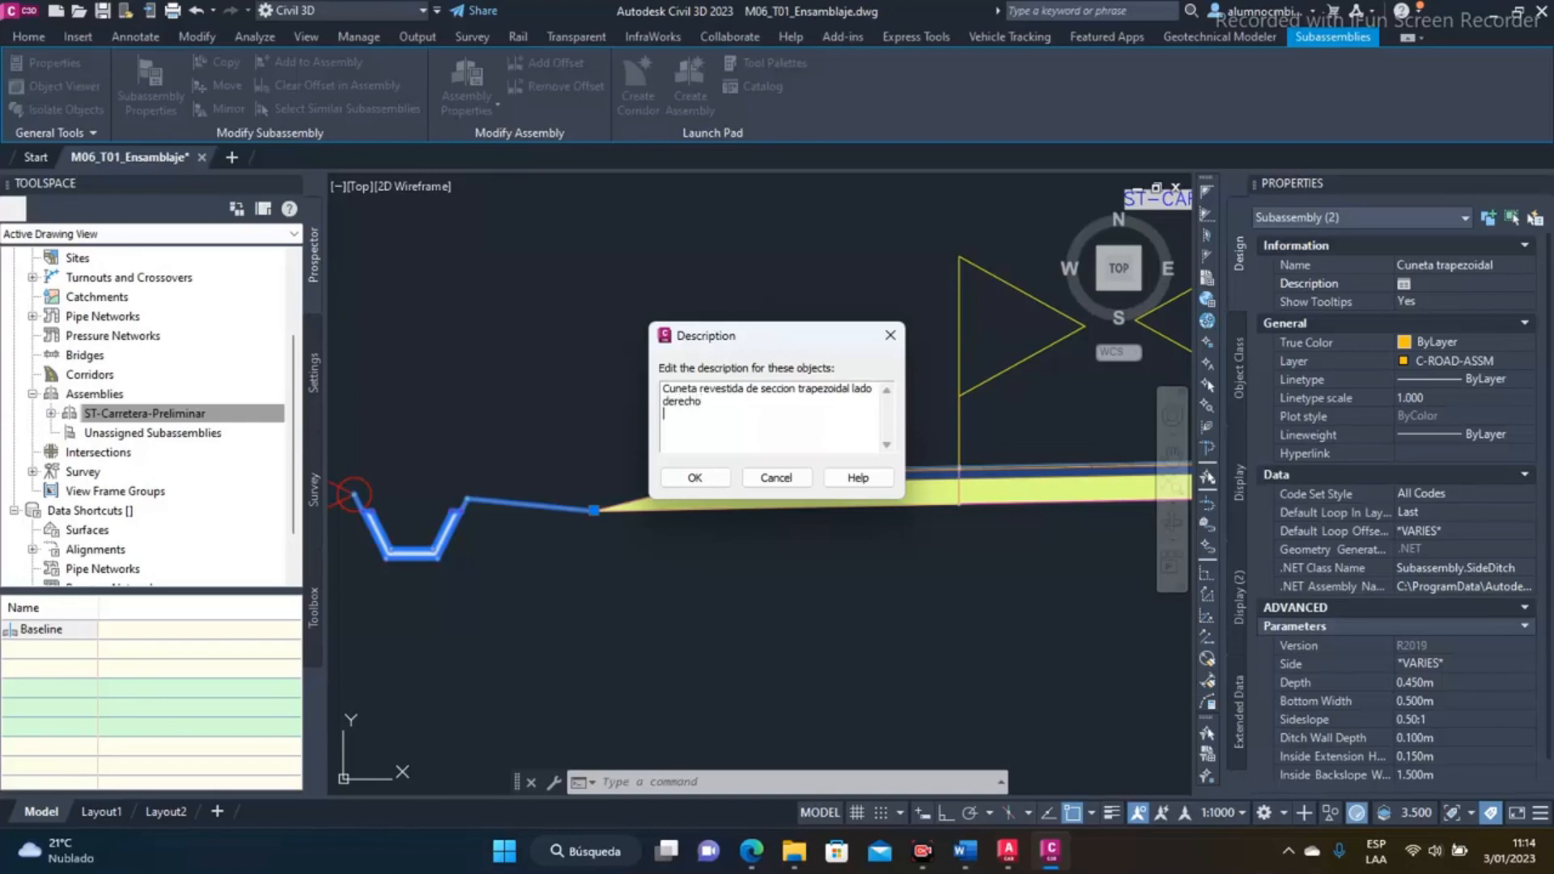
left_click(694, 477)
key("Escape")
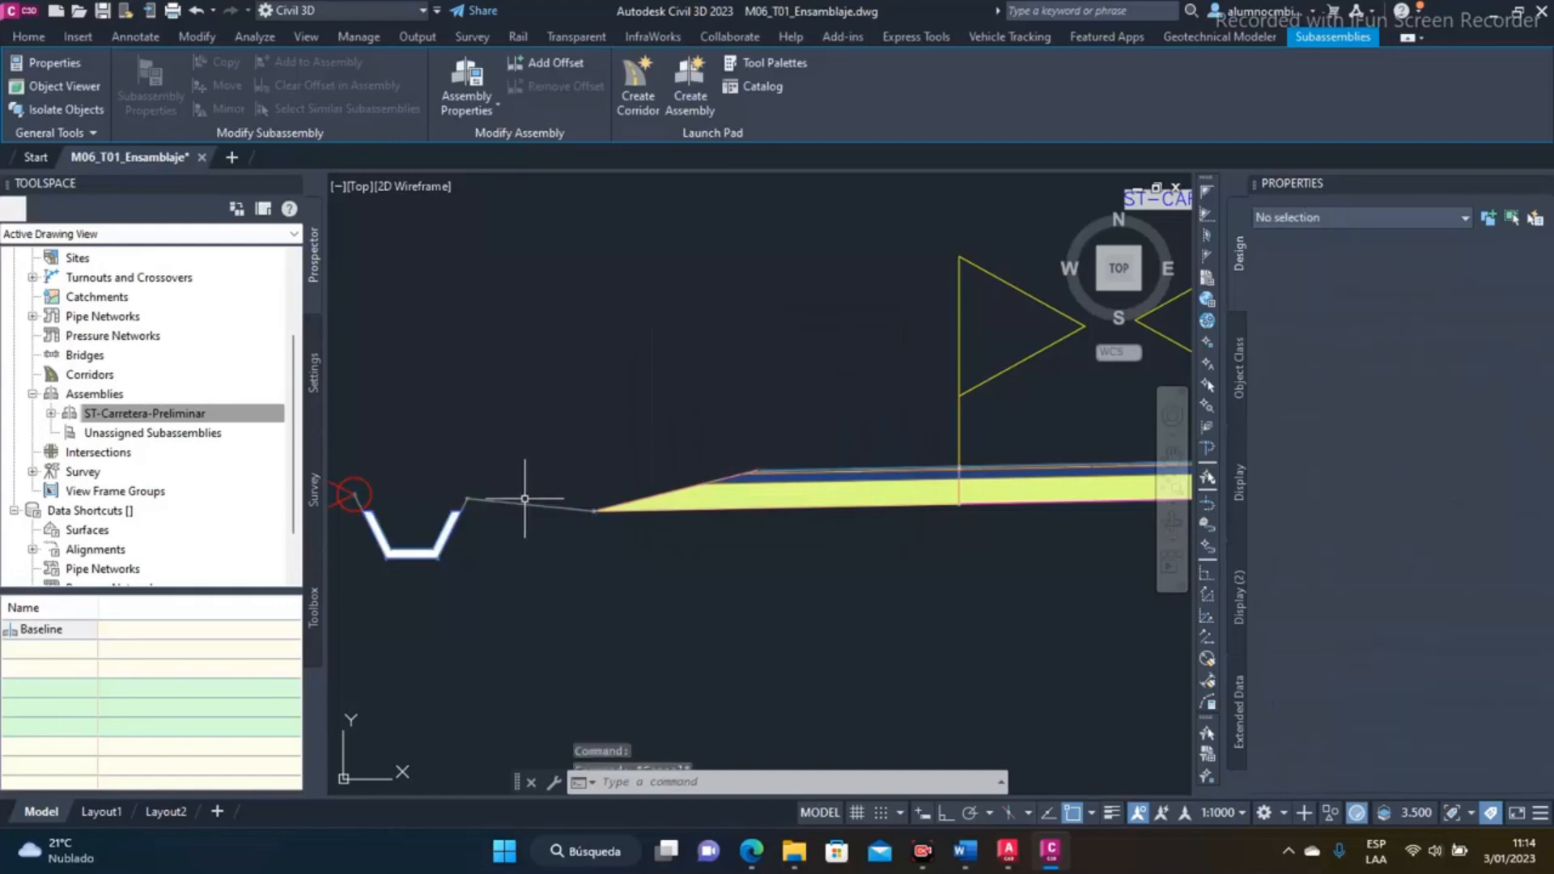
Set the left side ditch's description to "Cuneta revestida de seccion trapezoidal lado izquierdo"
left_click(514, 504)
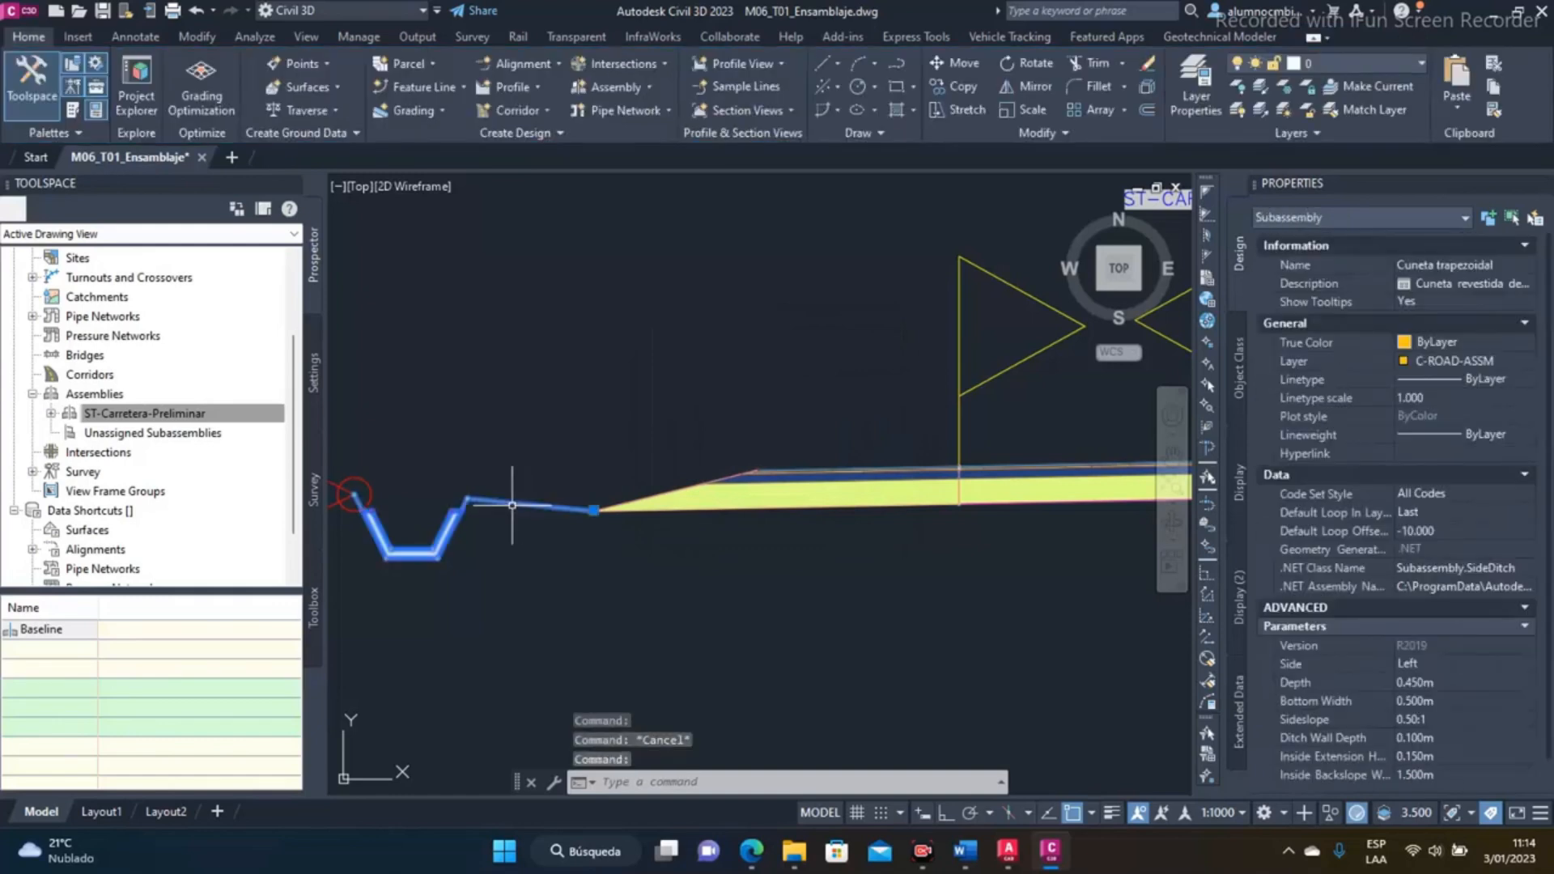
left_click(1468, 285)
left_click(686, 405)
double_click(685, 403)
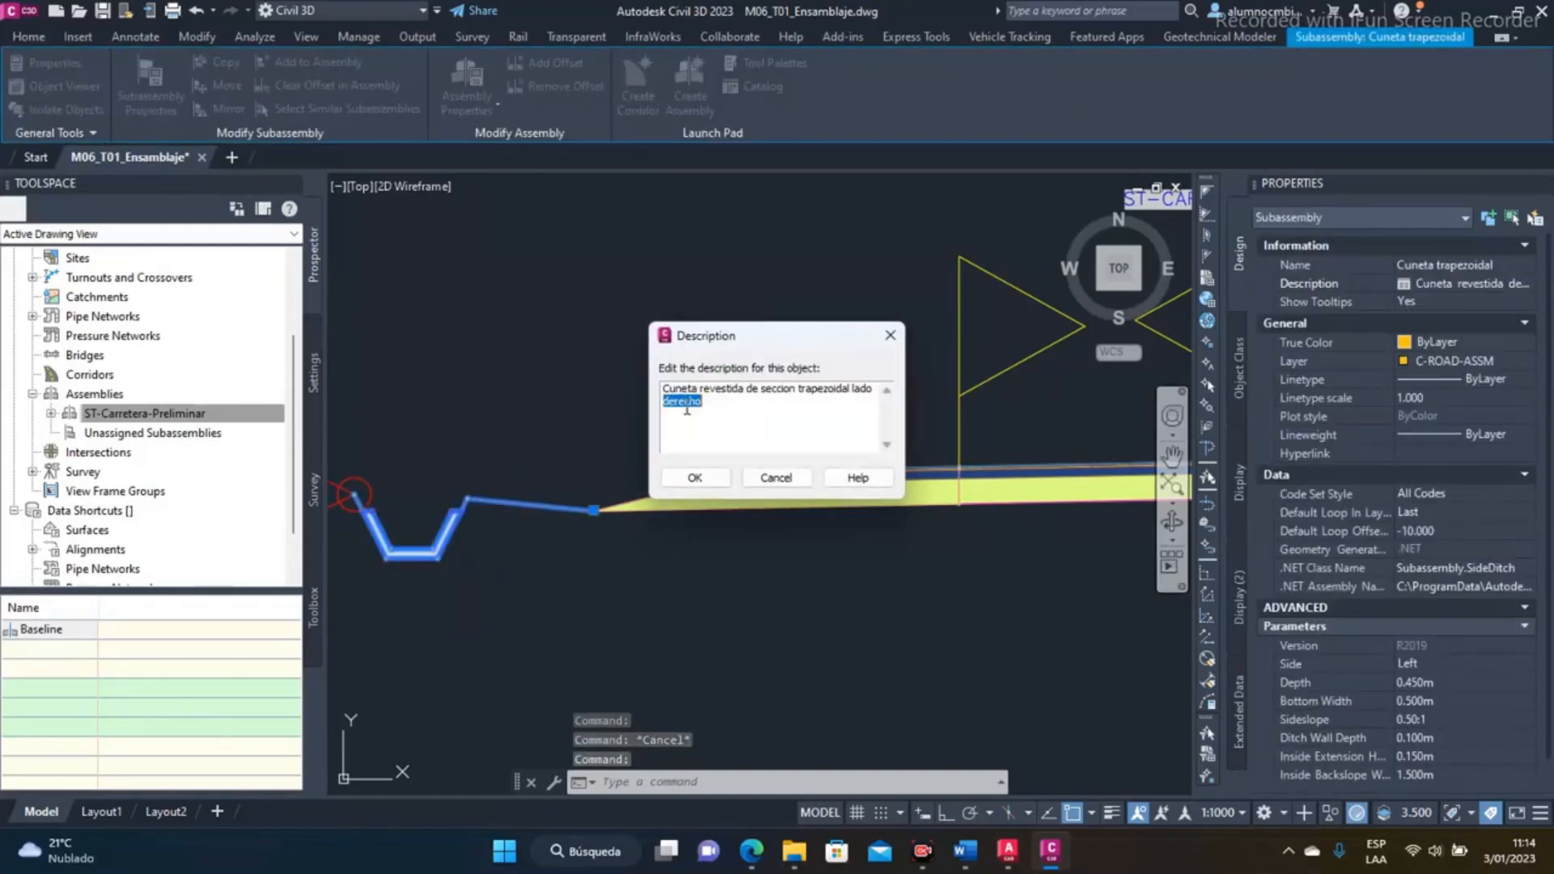
type("izquierdo")
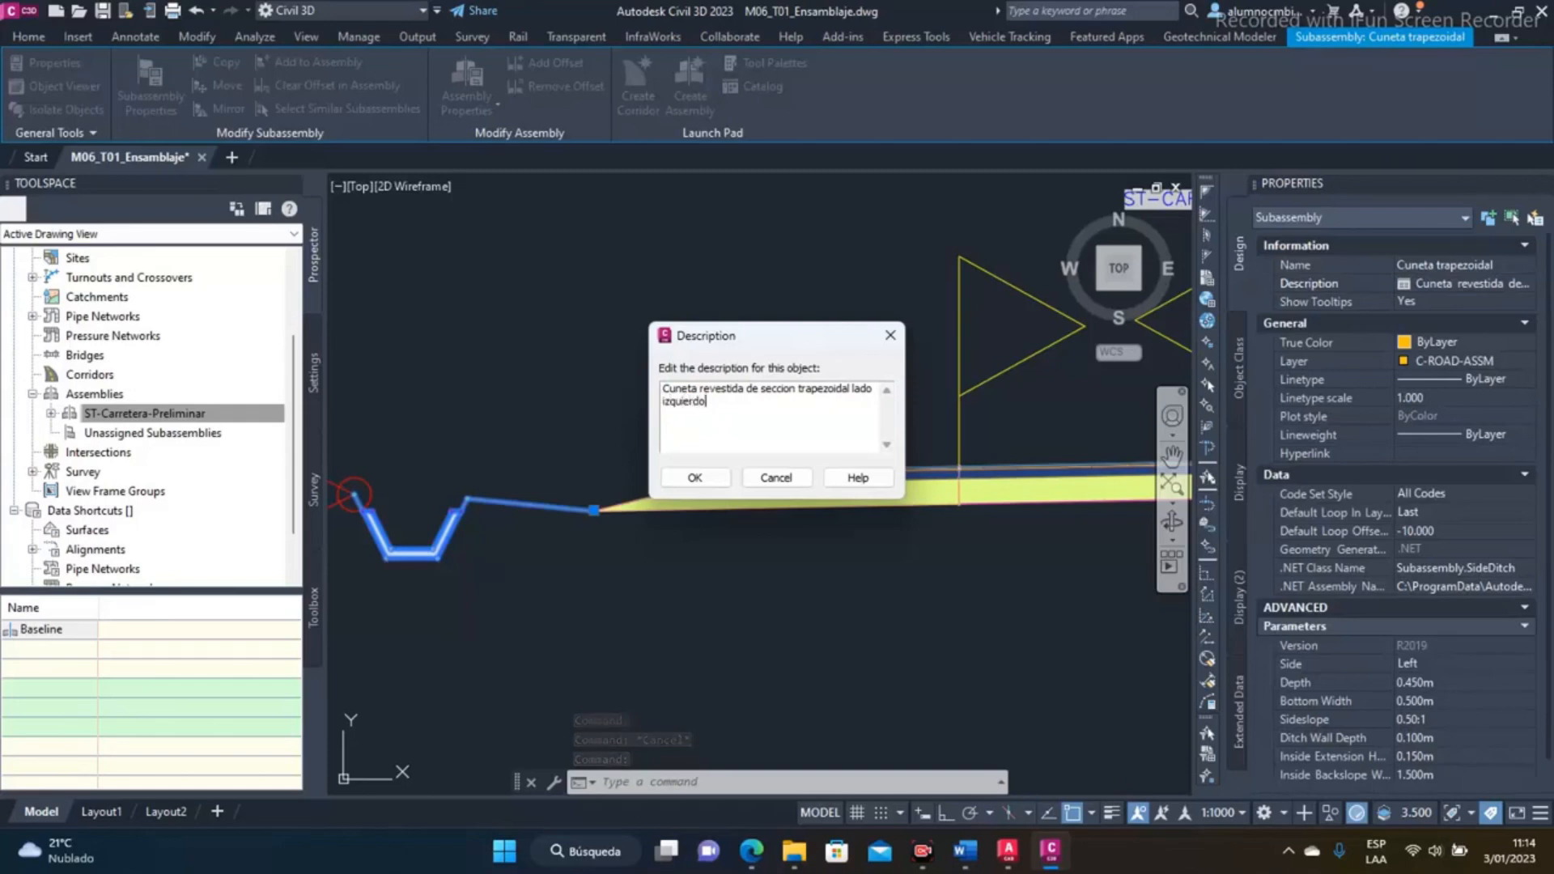
left_click(693, 476)
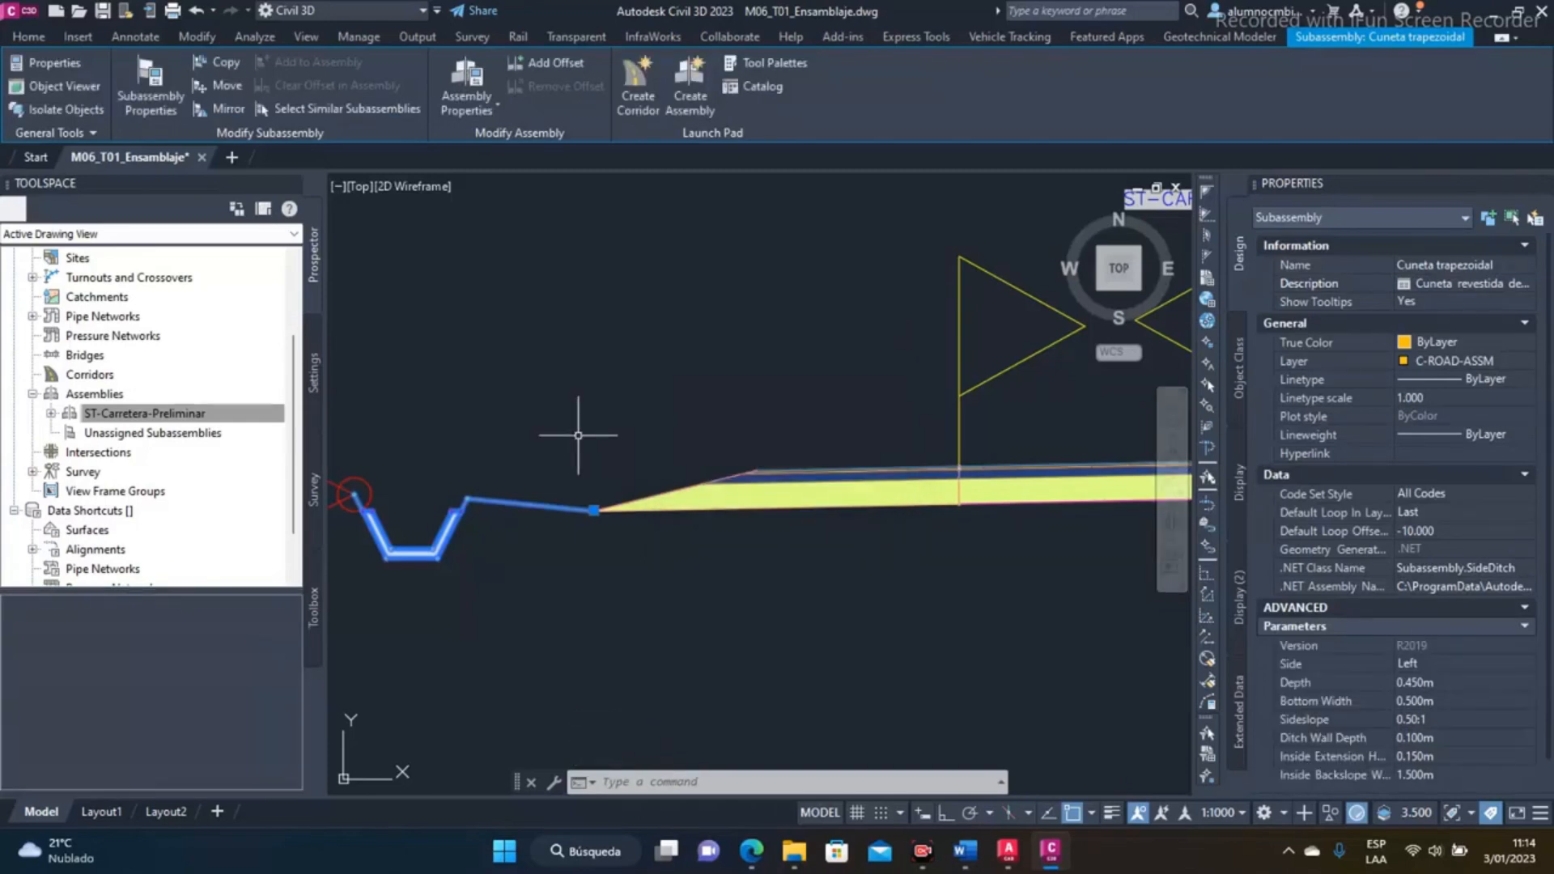
scroll(809, 432, "down", 3)
key("Escape")
Rename the right and left DaylightBench subassemblies together as "Talud con banquetas"
scroll(590, 461, "down", 4)
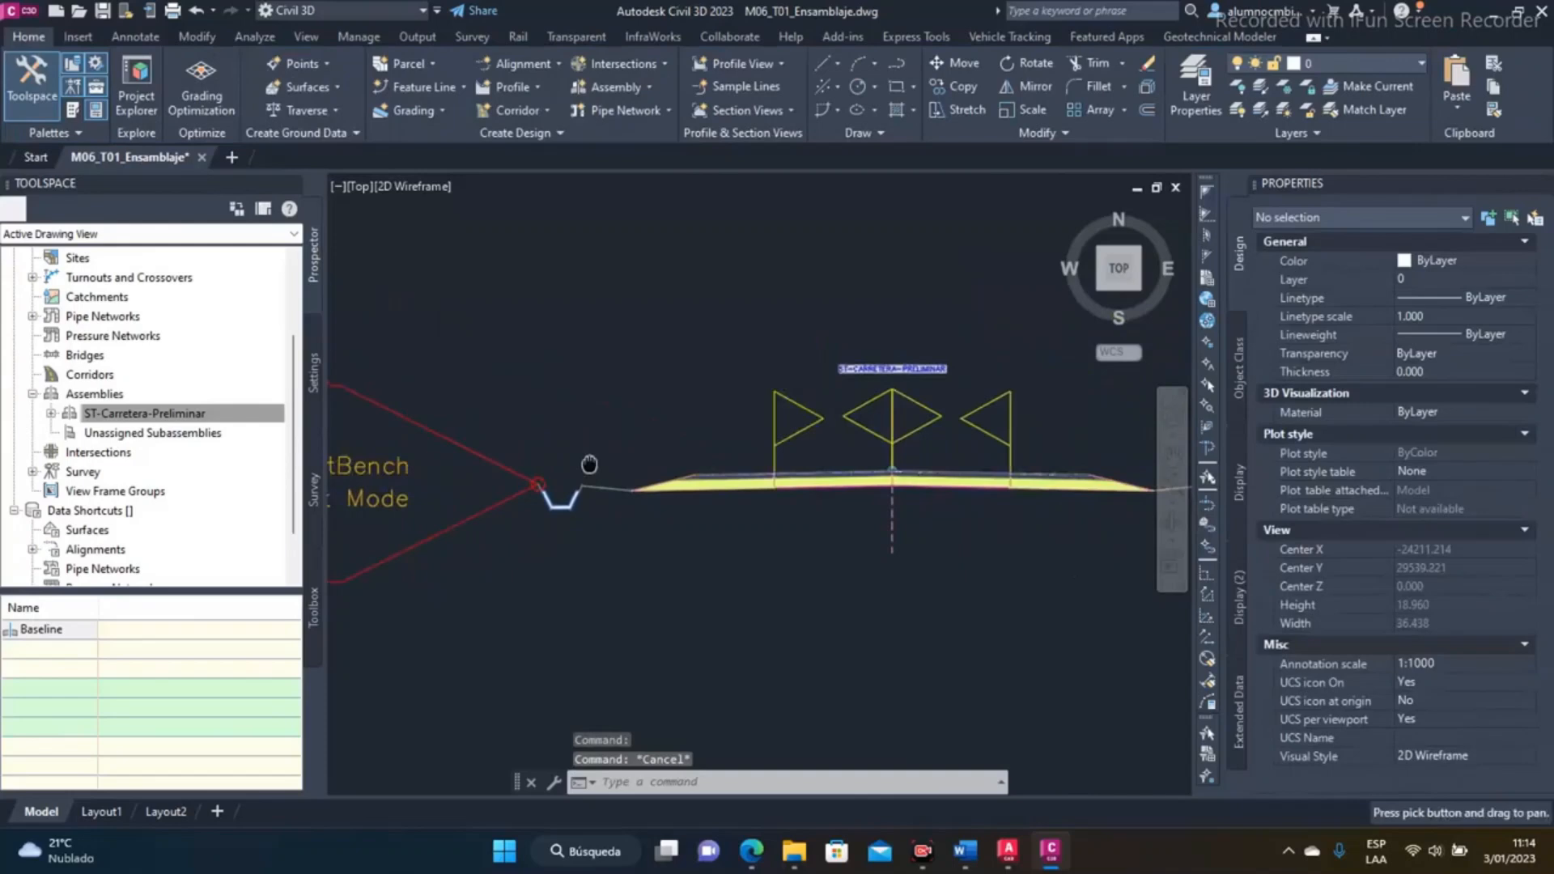
left_click(522, 455)
left_click(996, 455)
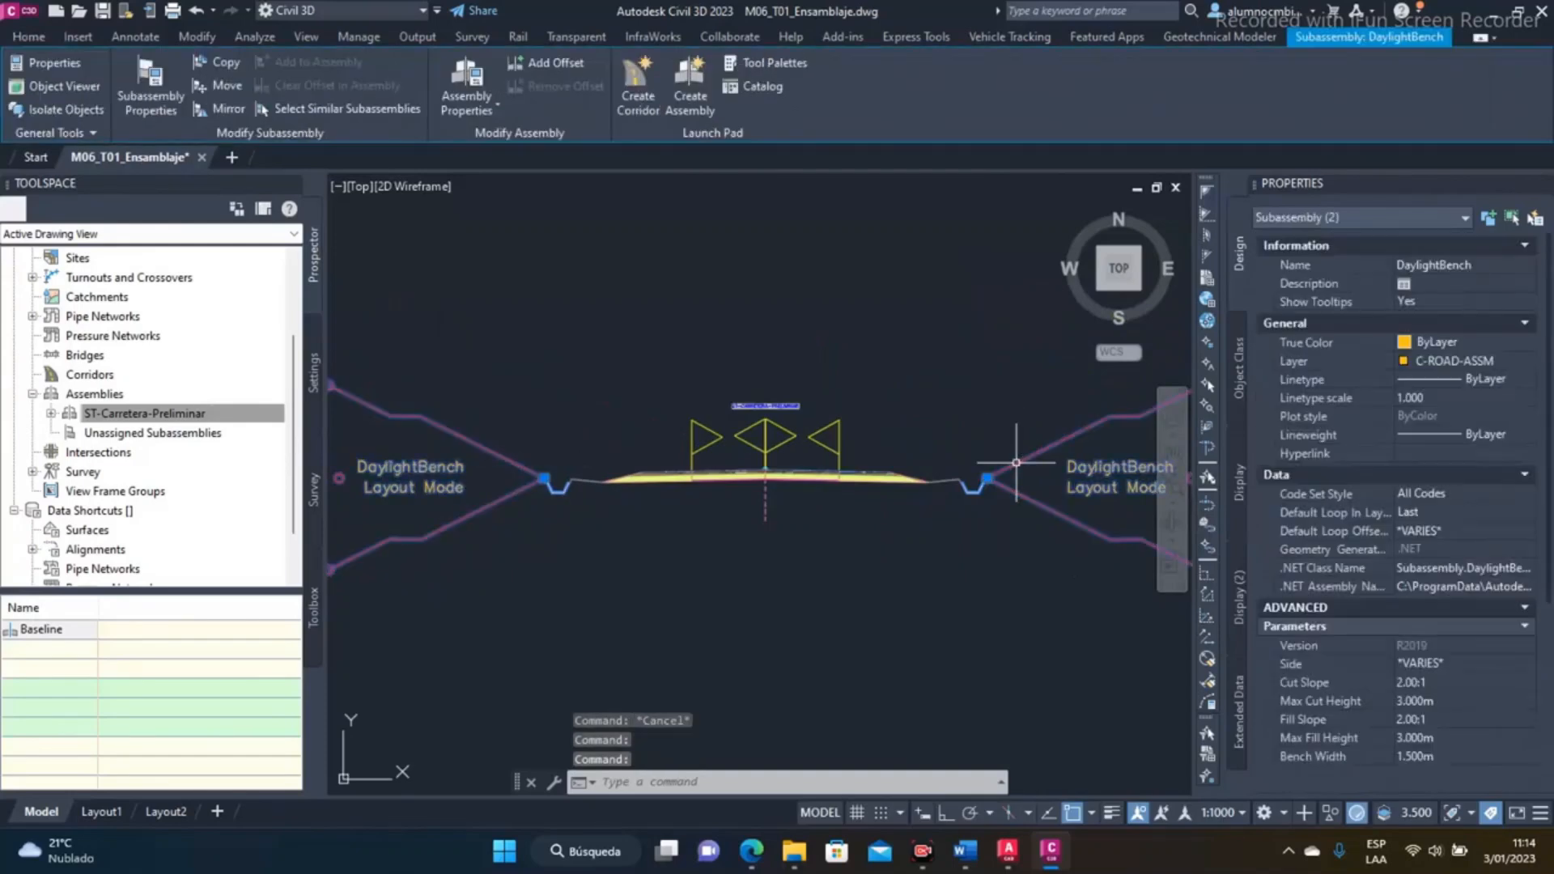
left_click(1474, 267)
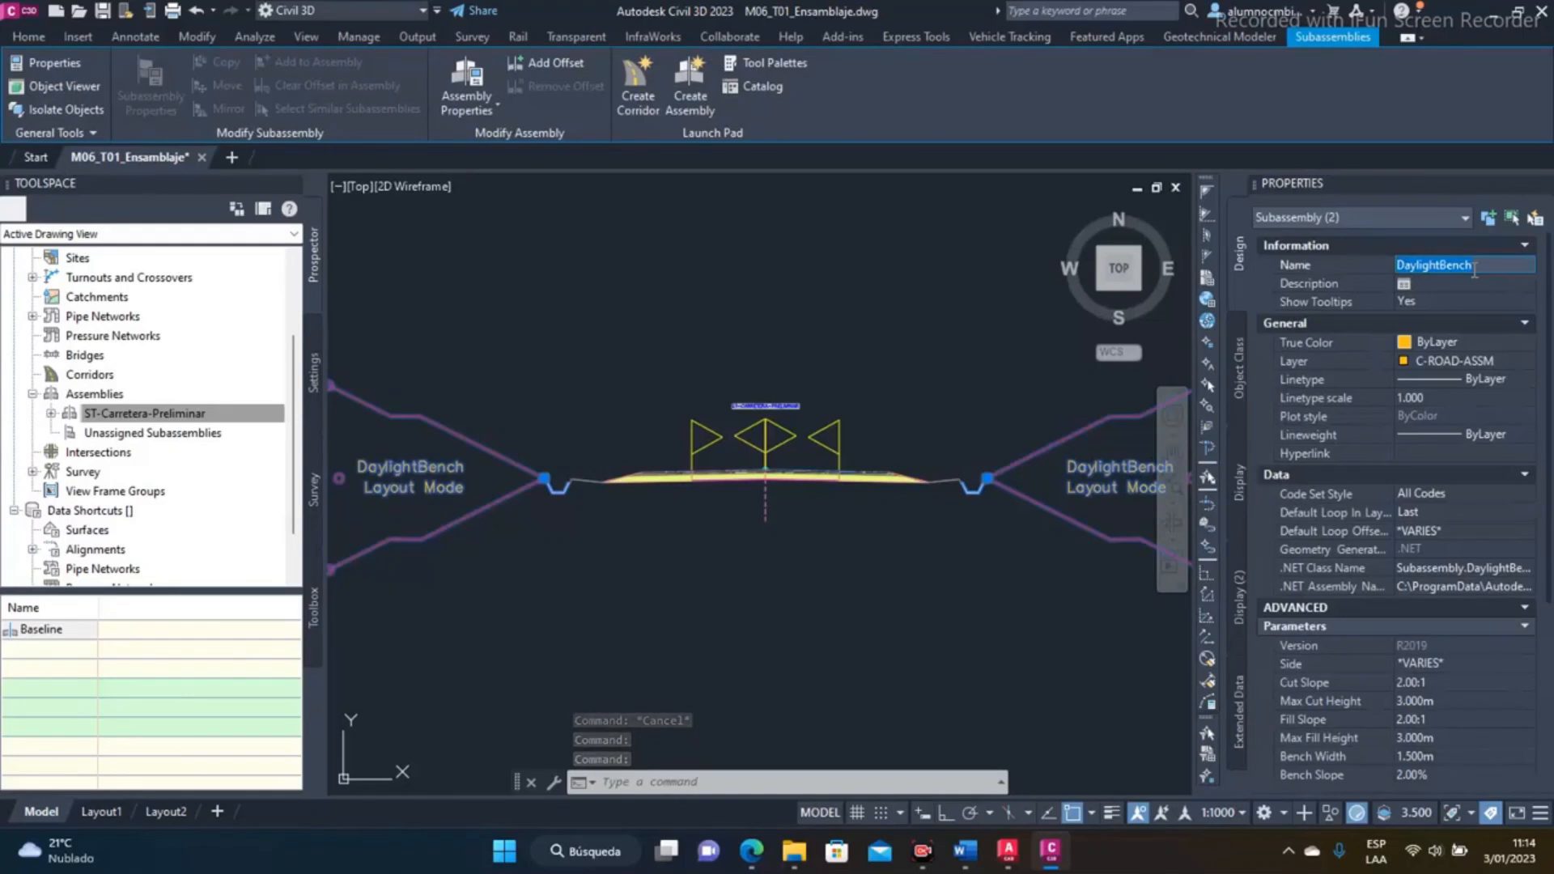
type("Talud ci")
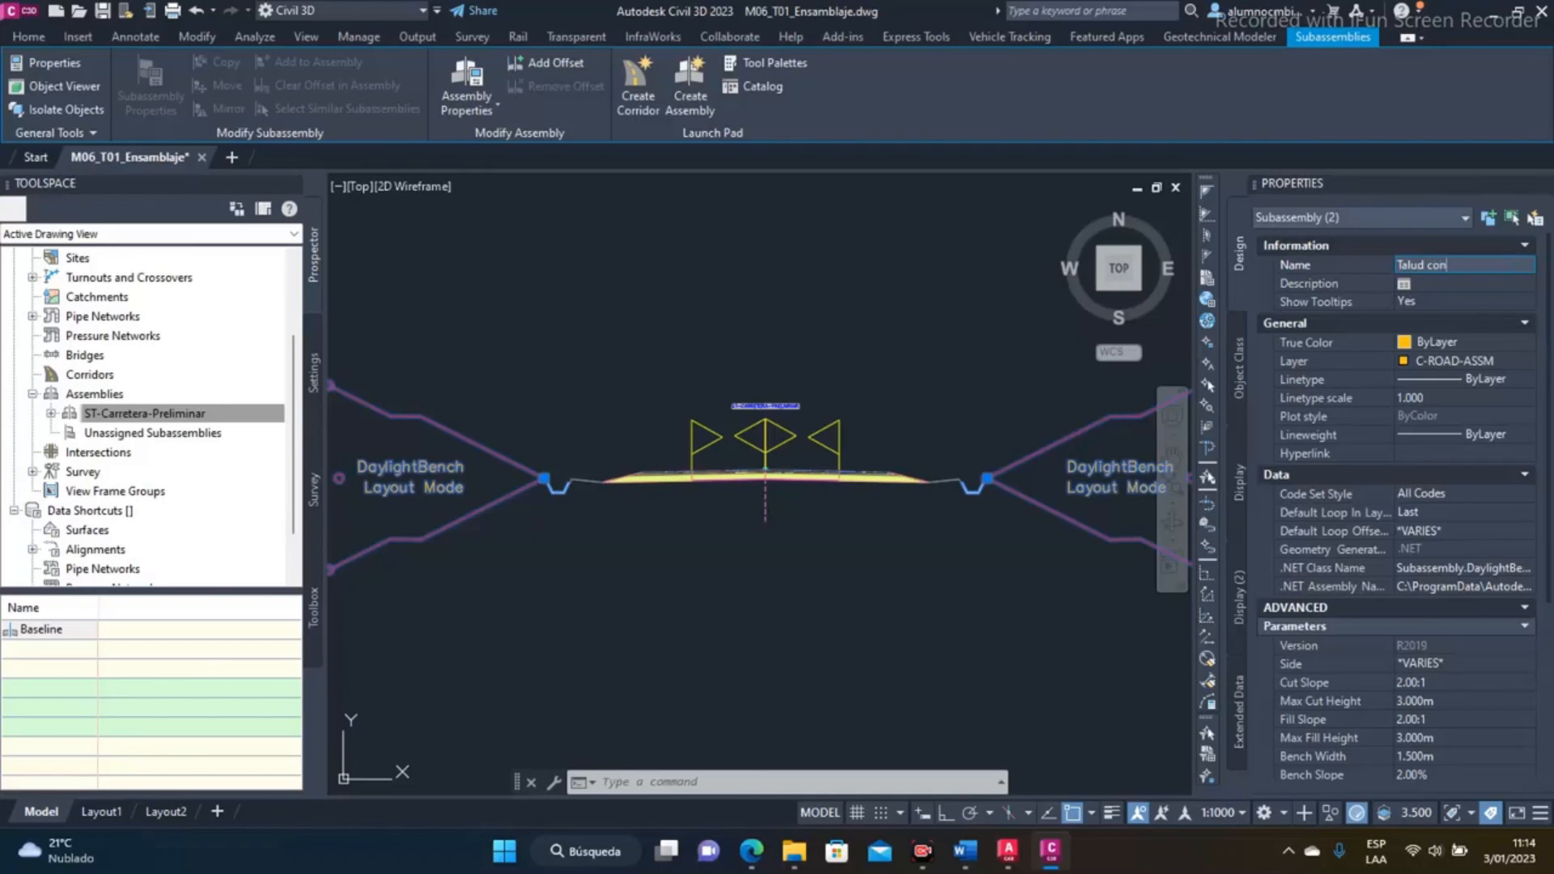
type("n banquetas")
Set the description of both daylight slopes to "Taludes con banquetas lado derecho"
left_click(1477, 279)
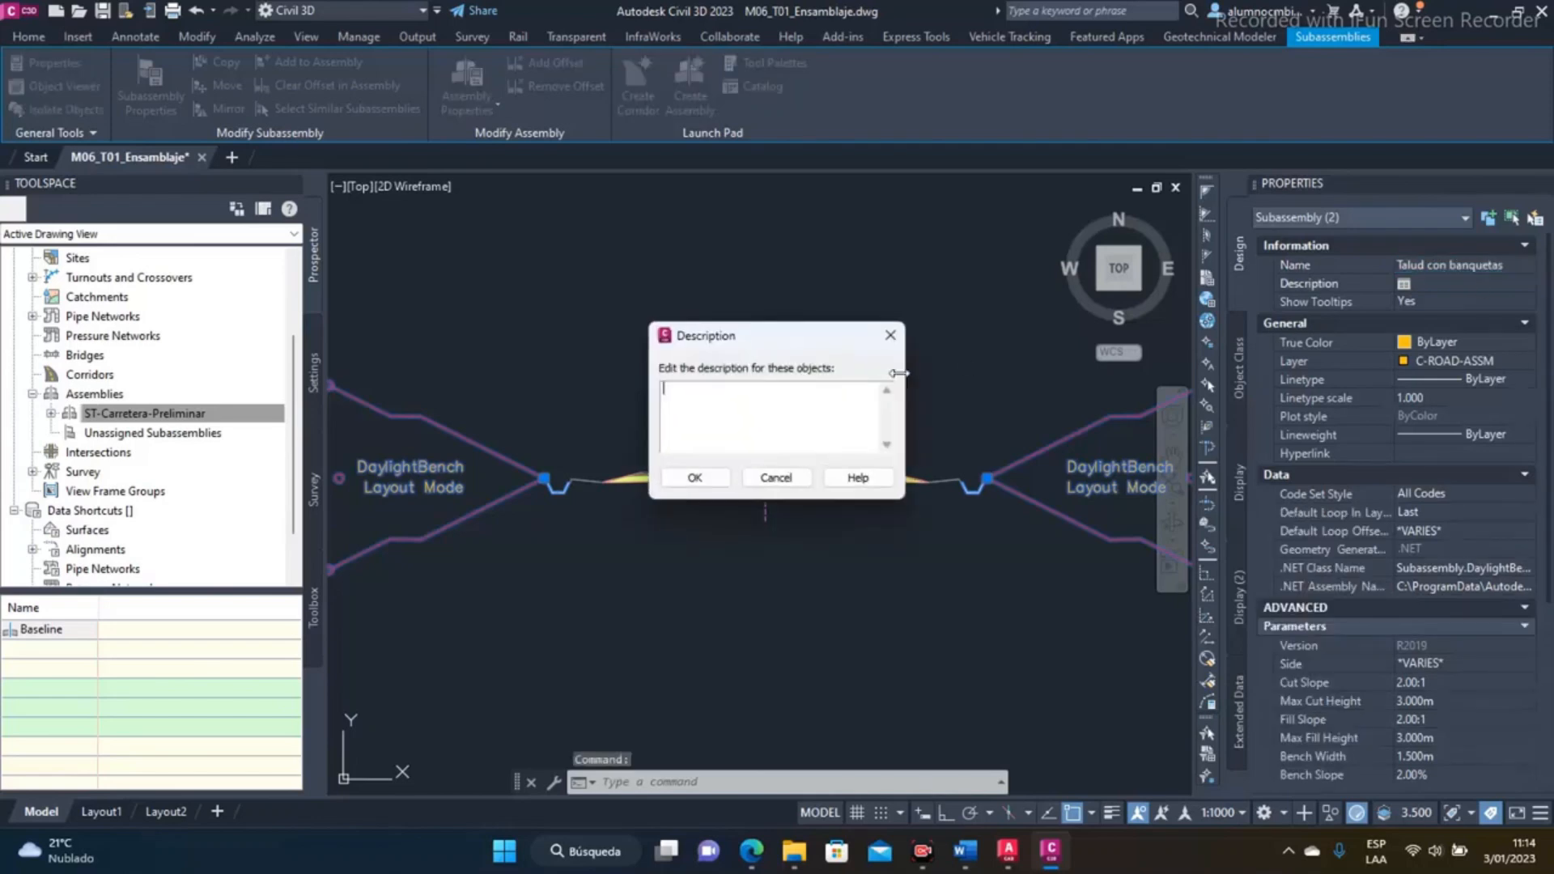
type("Taludes con banquetas lado derecho")
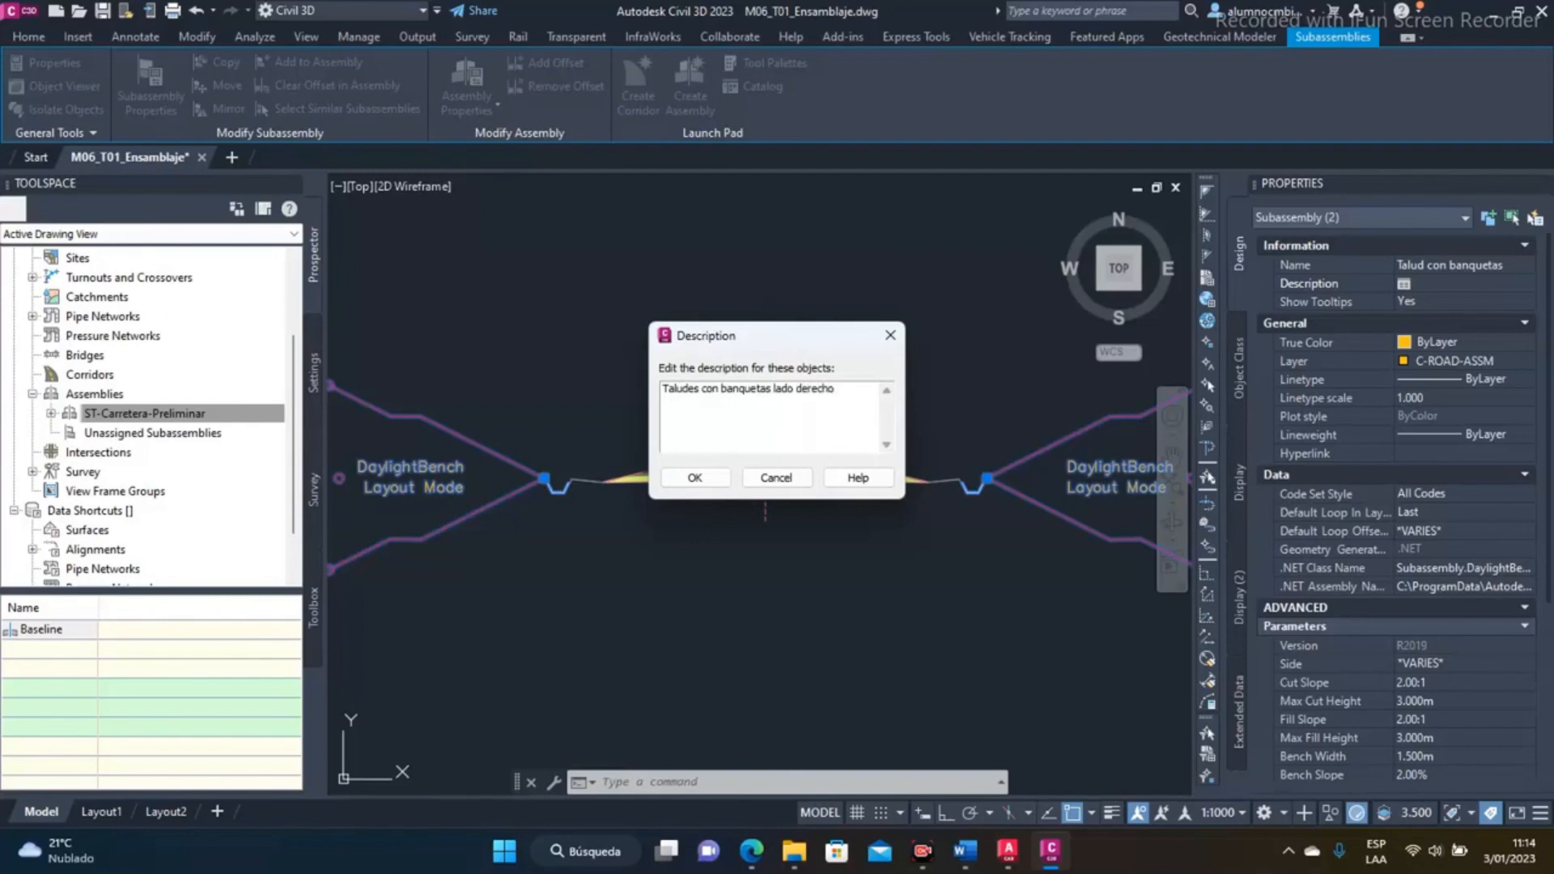
left_click(701, 477)
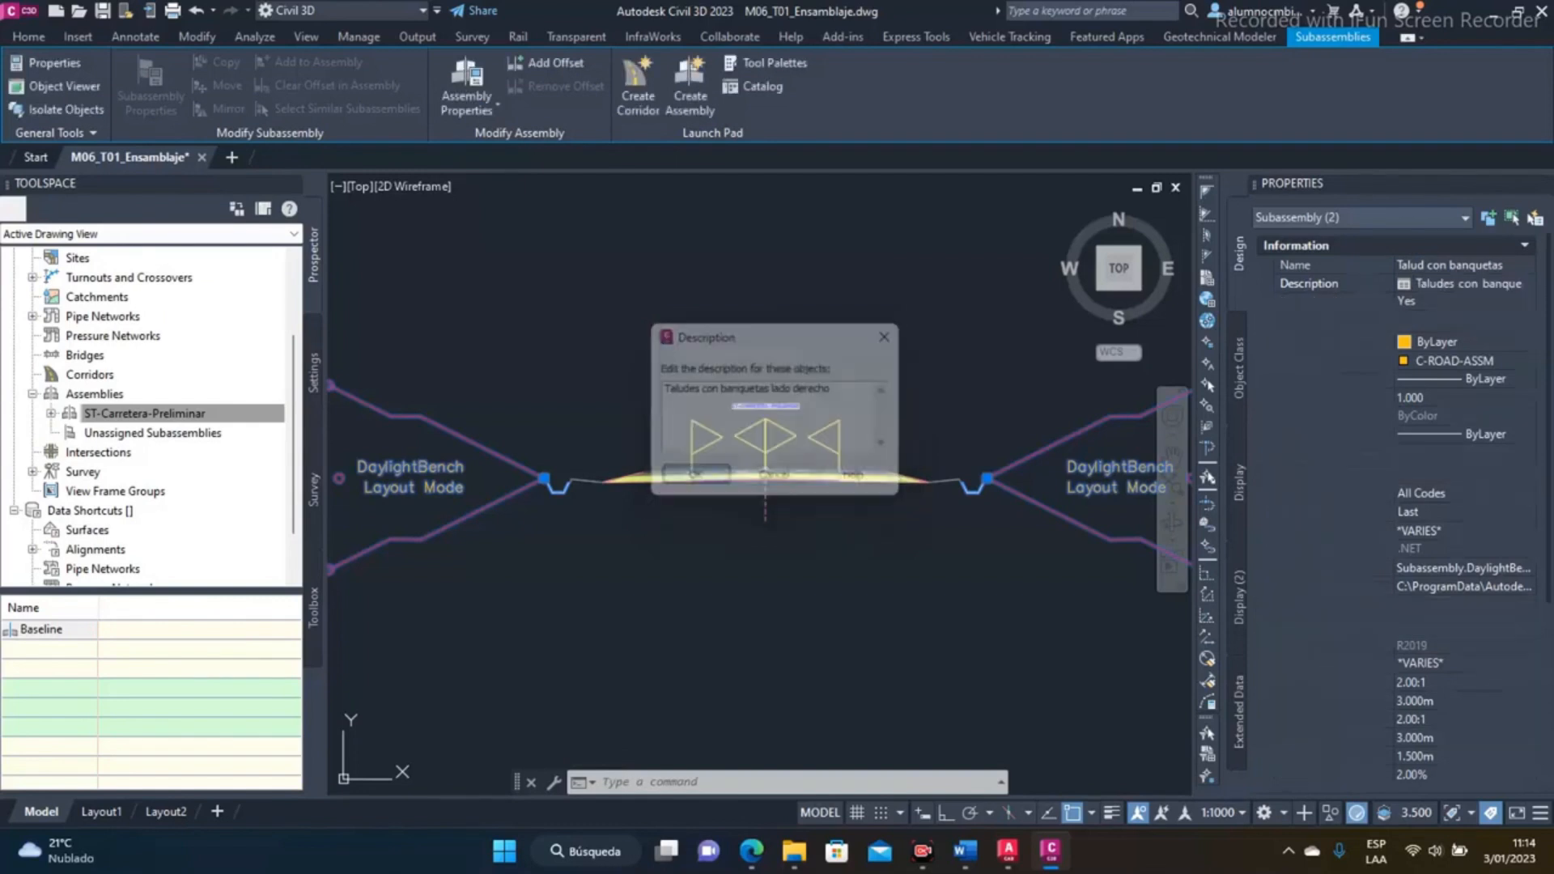
Set the left daylight slope's description to "Taludes con banquetas lado izquierdo"
left_click(532, 486)
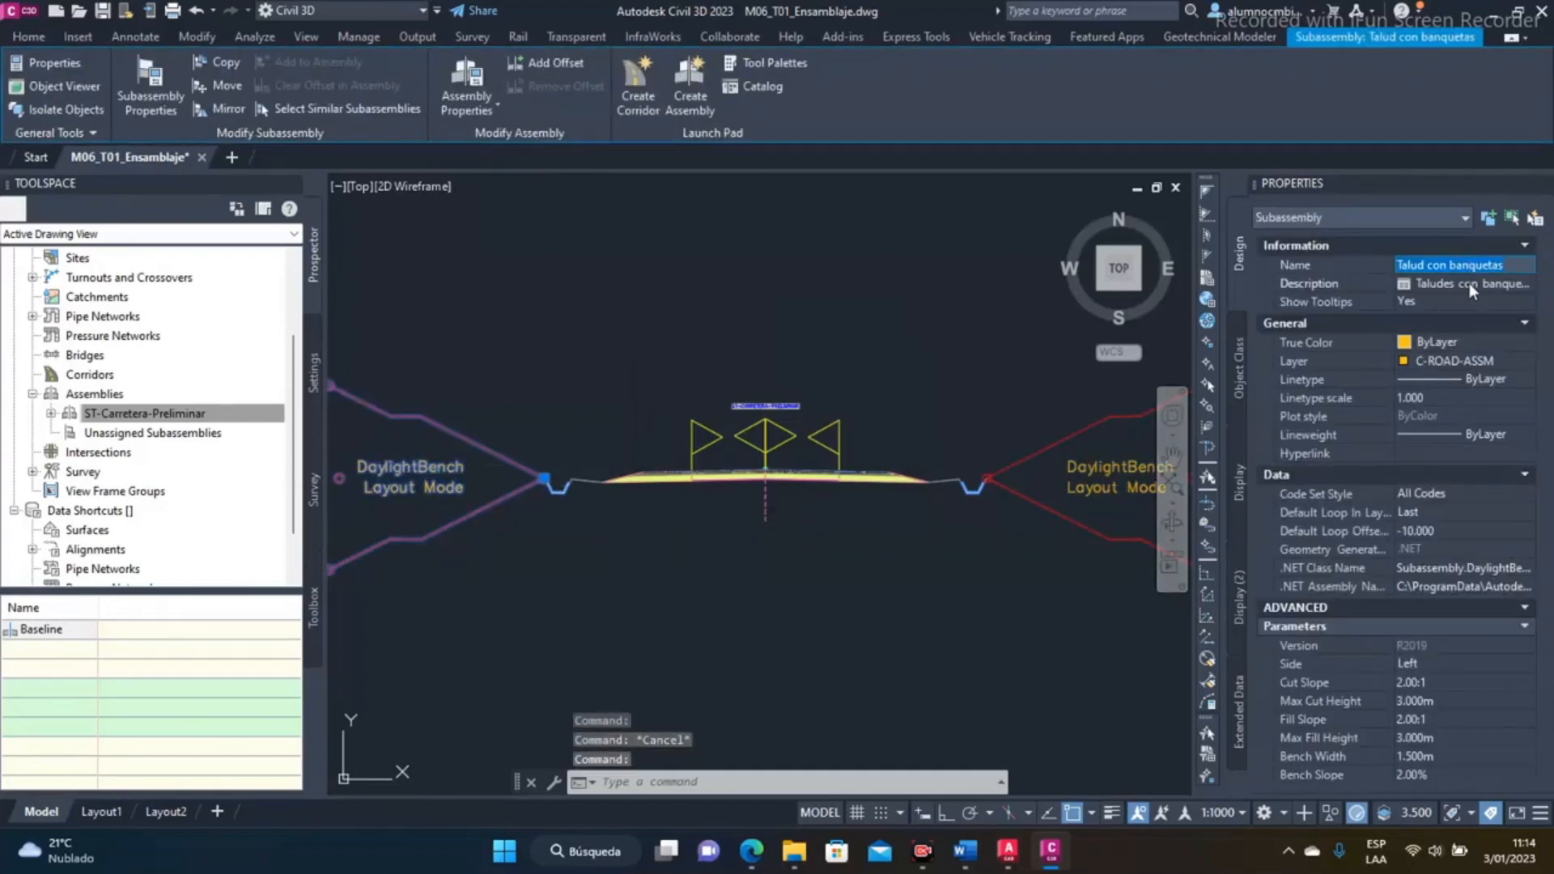
left_click(1469, 284)
double_click(813, 389)
type("izquierdo")
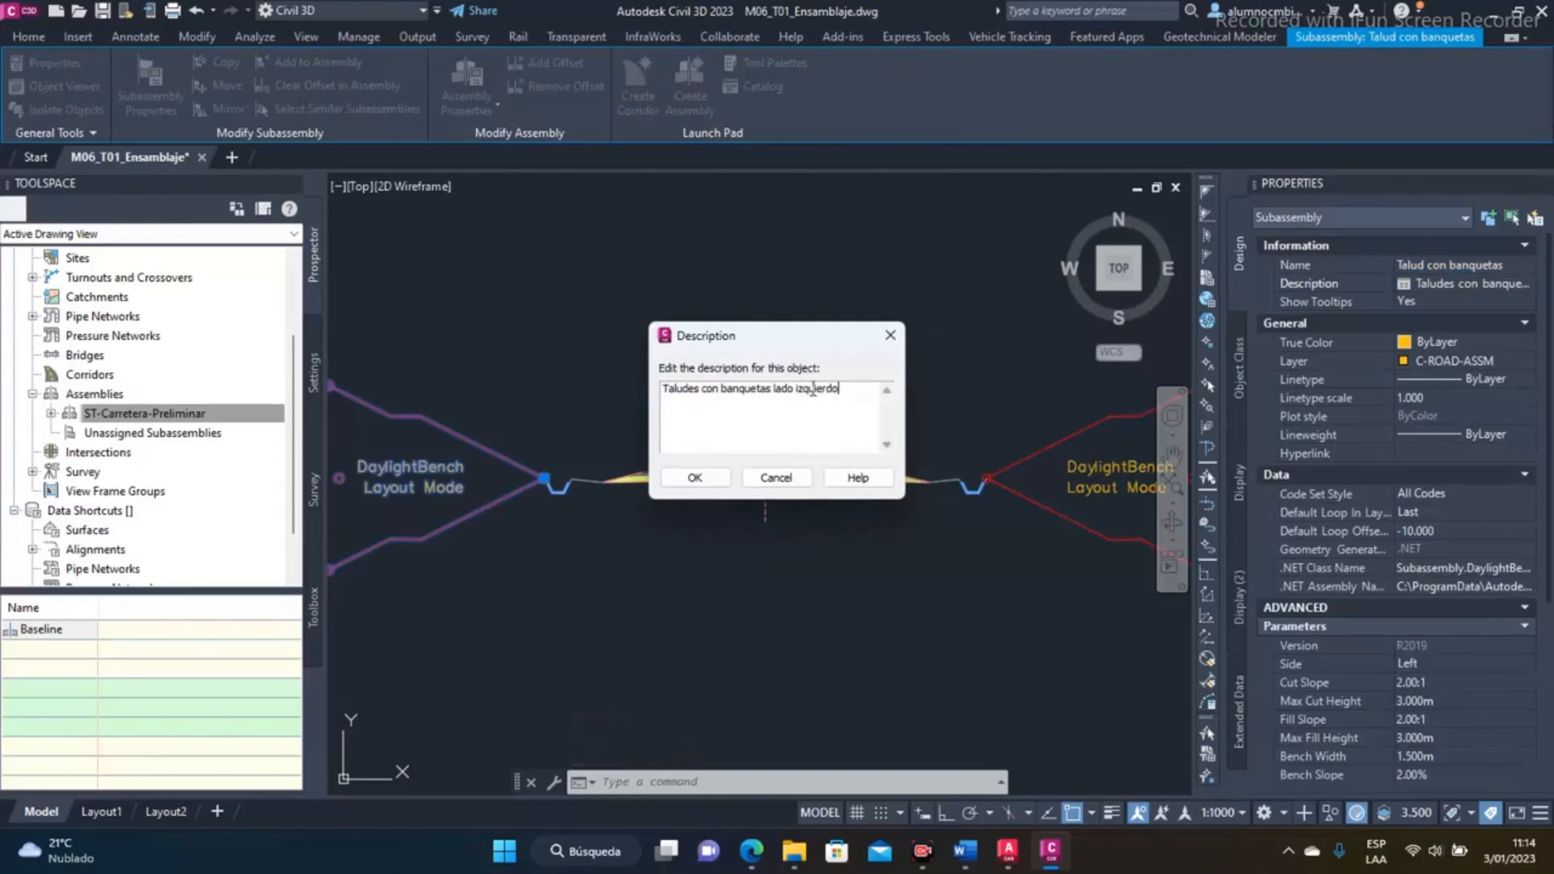
left_click(695, 479)
key("Escape")
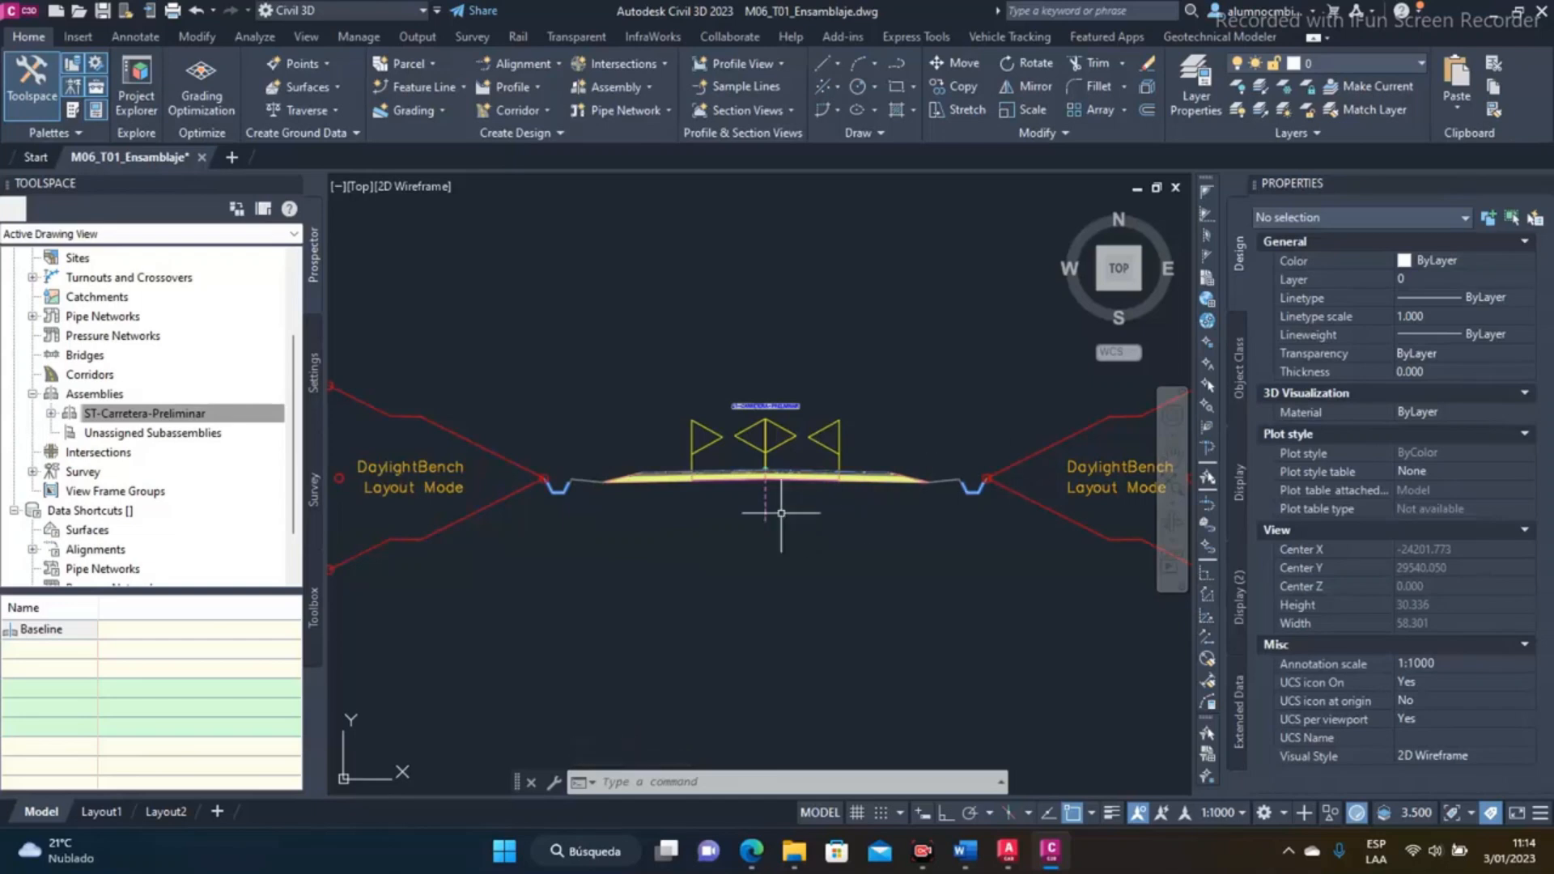
Open the metric subassembly tool palettes and display the Generic subassemblies
scroll(540, 482, "up", 6)
scroll(559, 475, "up", 4)
scroll(554, 473, "down", 2)
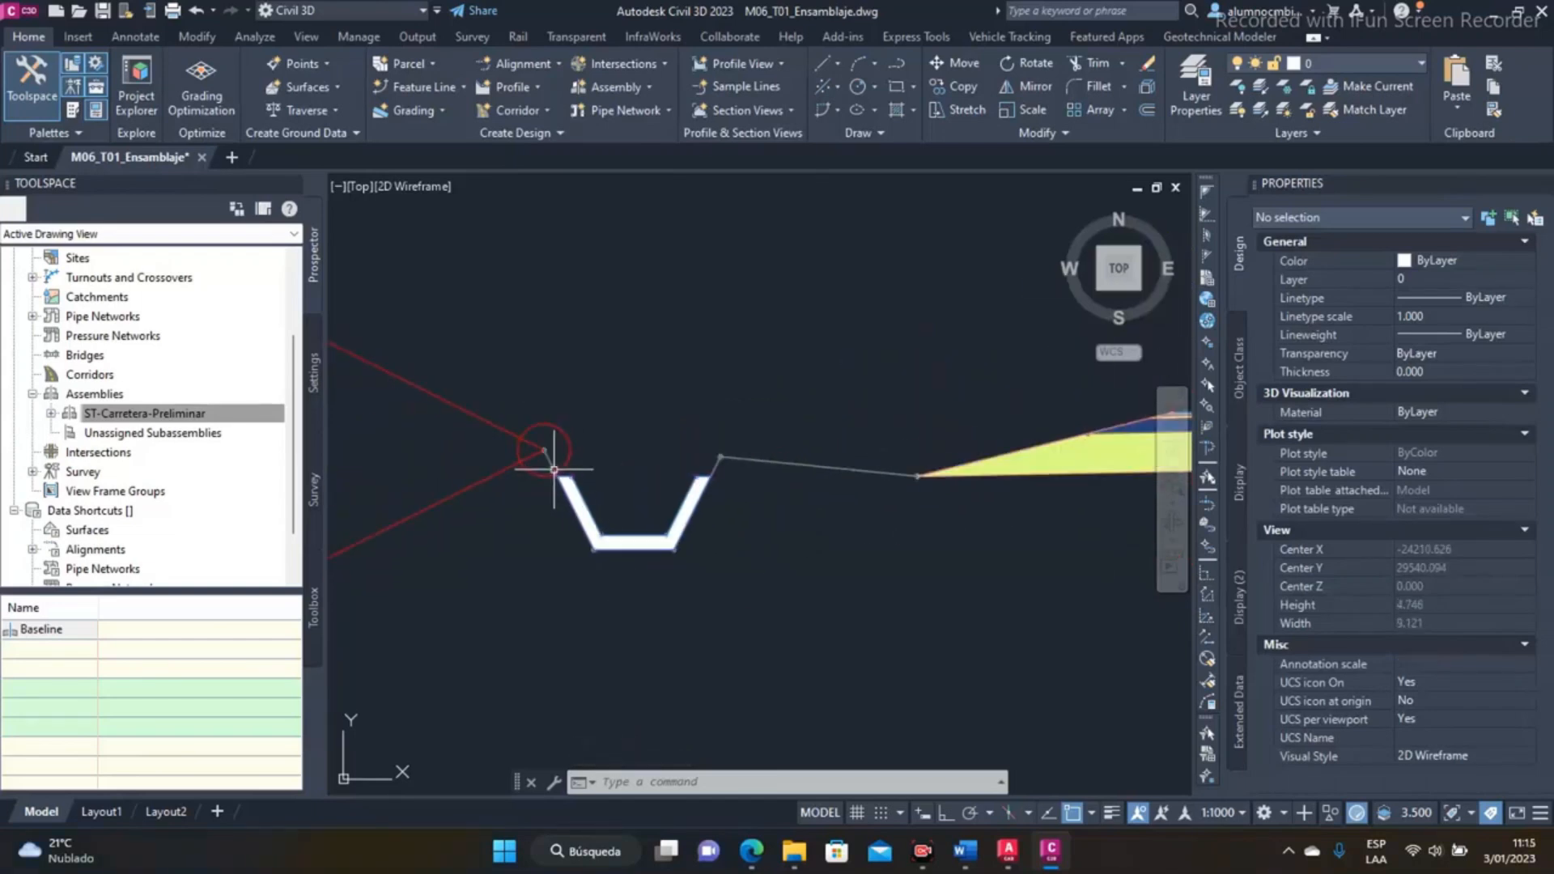
middle_click_drag(554, 471, 703, 505)
left_click(73, 110)
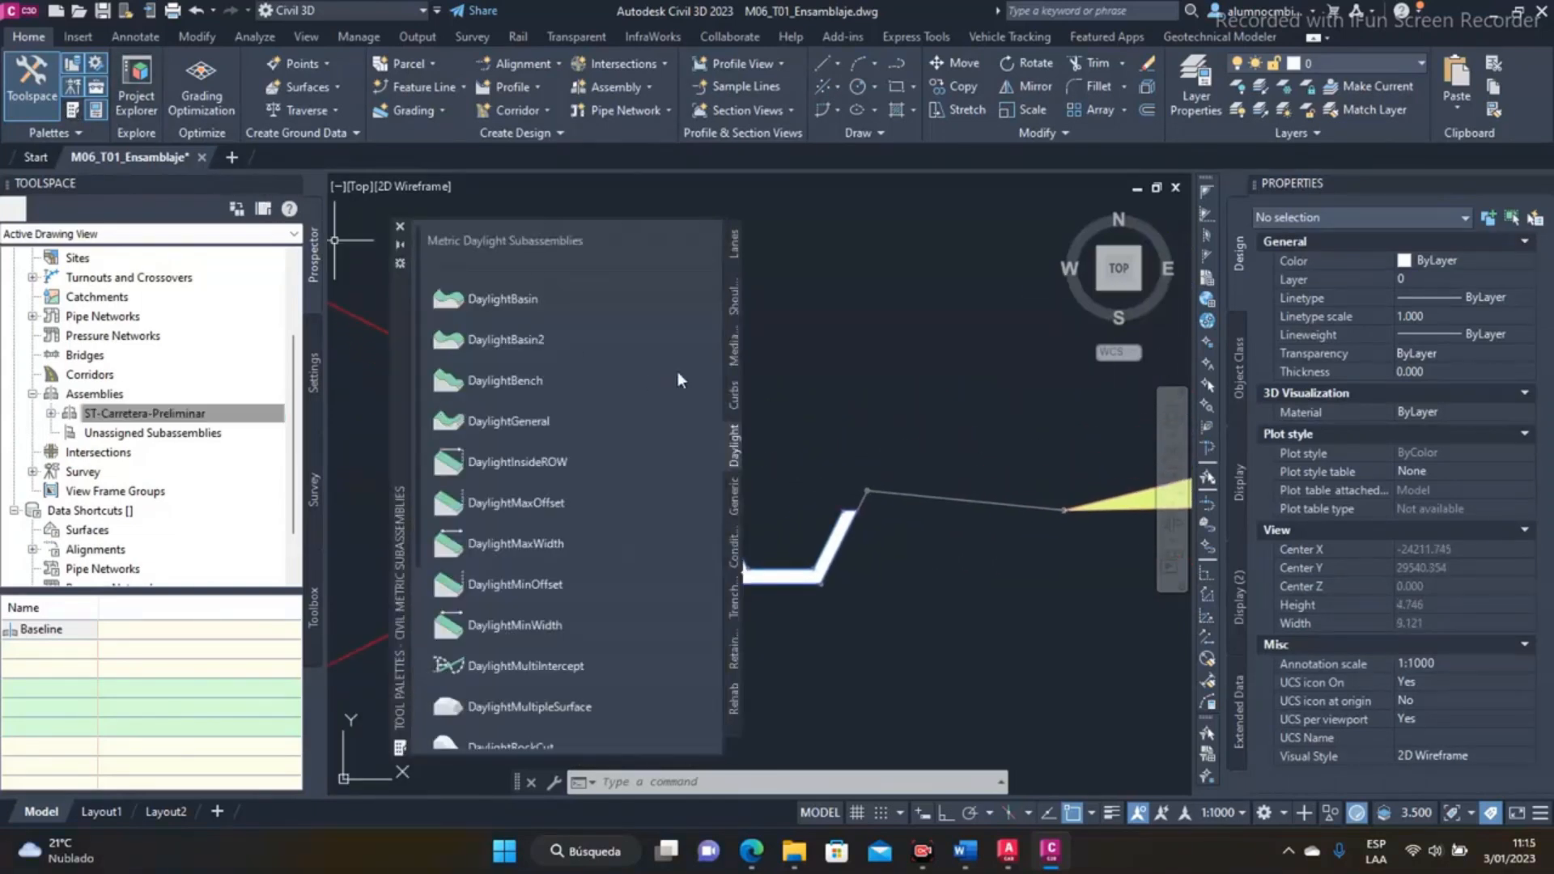
scroll(823, 456, "down", 2)
middle_click_drag(822, 457, 1016, 475)
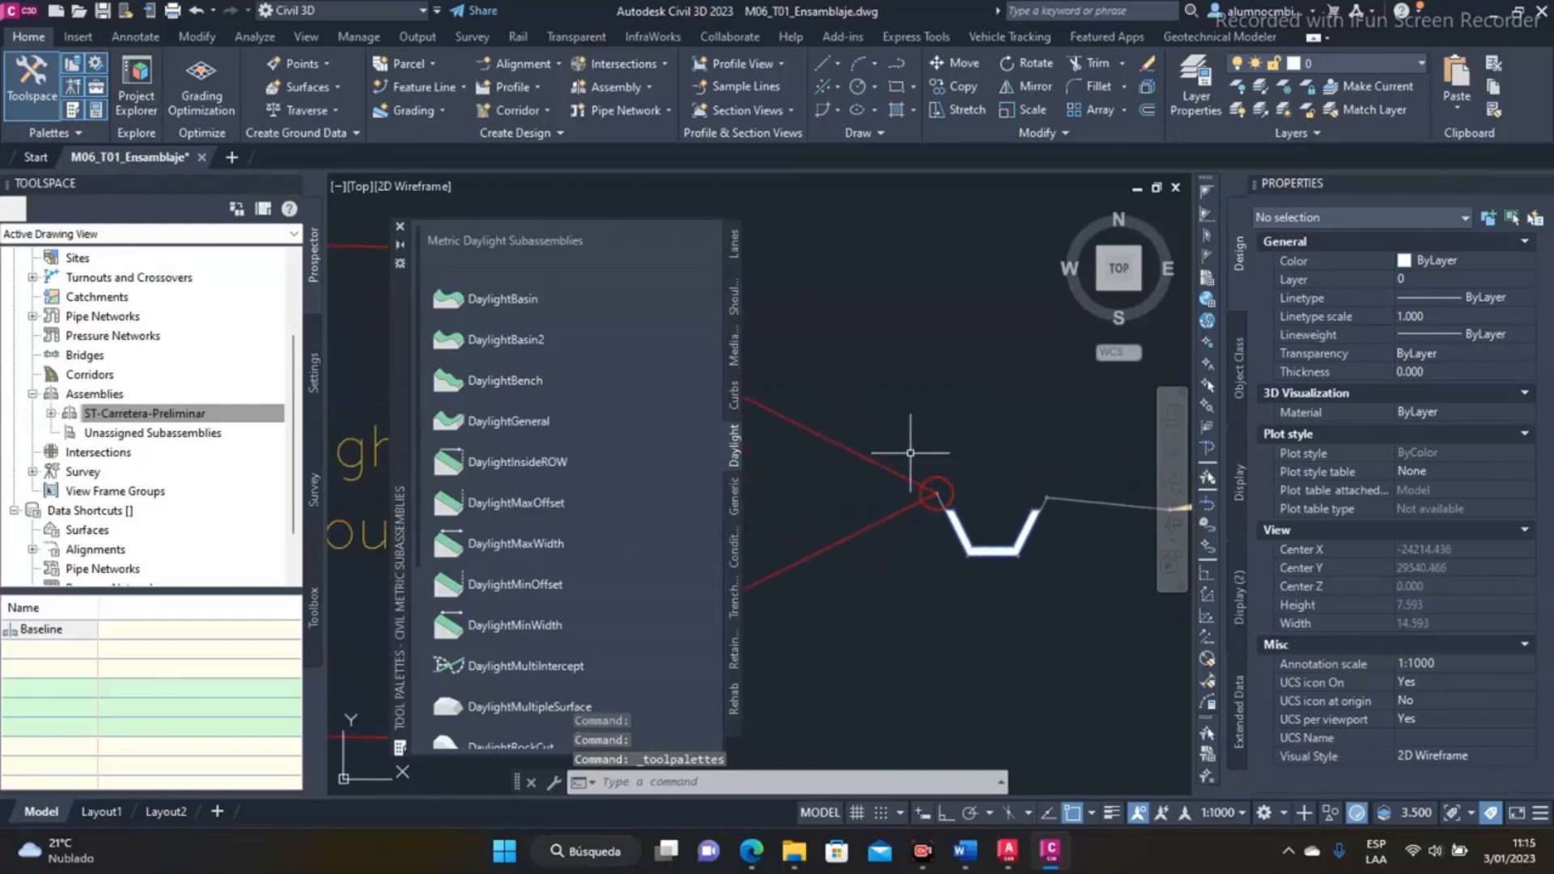
scroll(887, 481, "down", 2)
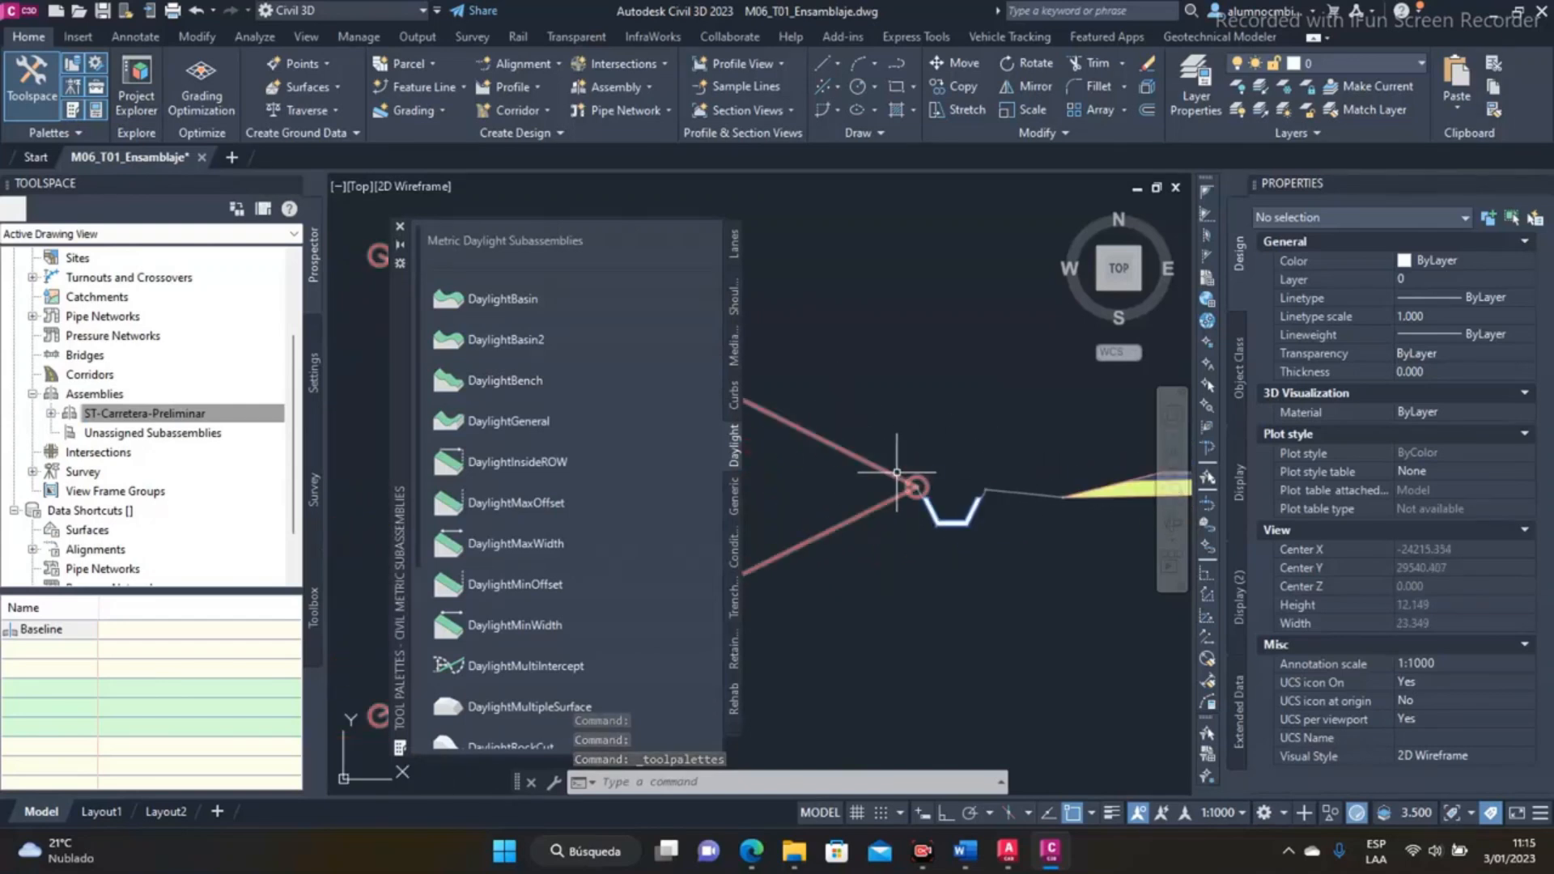
left_click(732, 498)
middle_click_drag(900, 500, 979, 503)
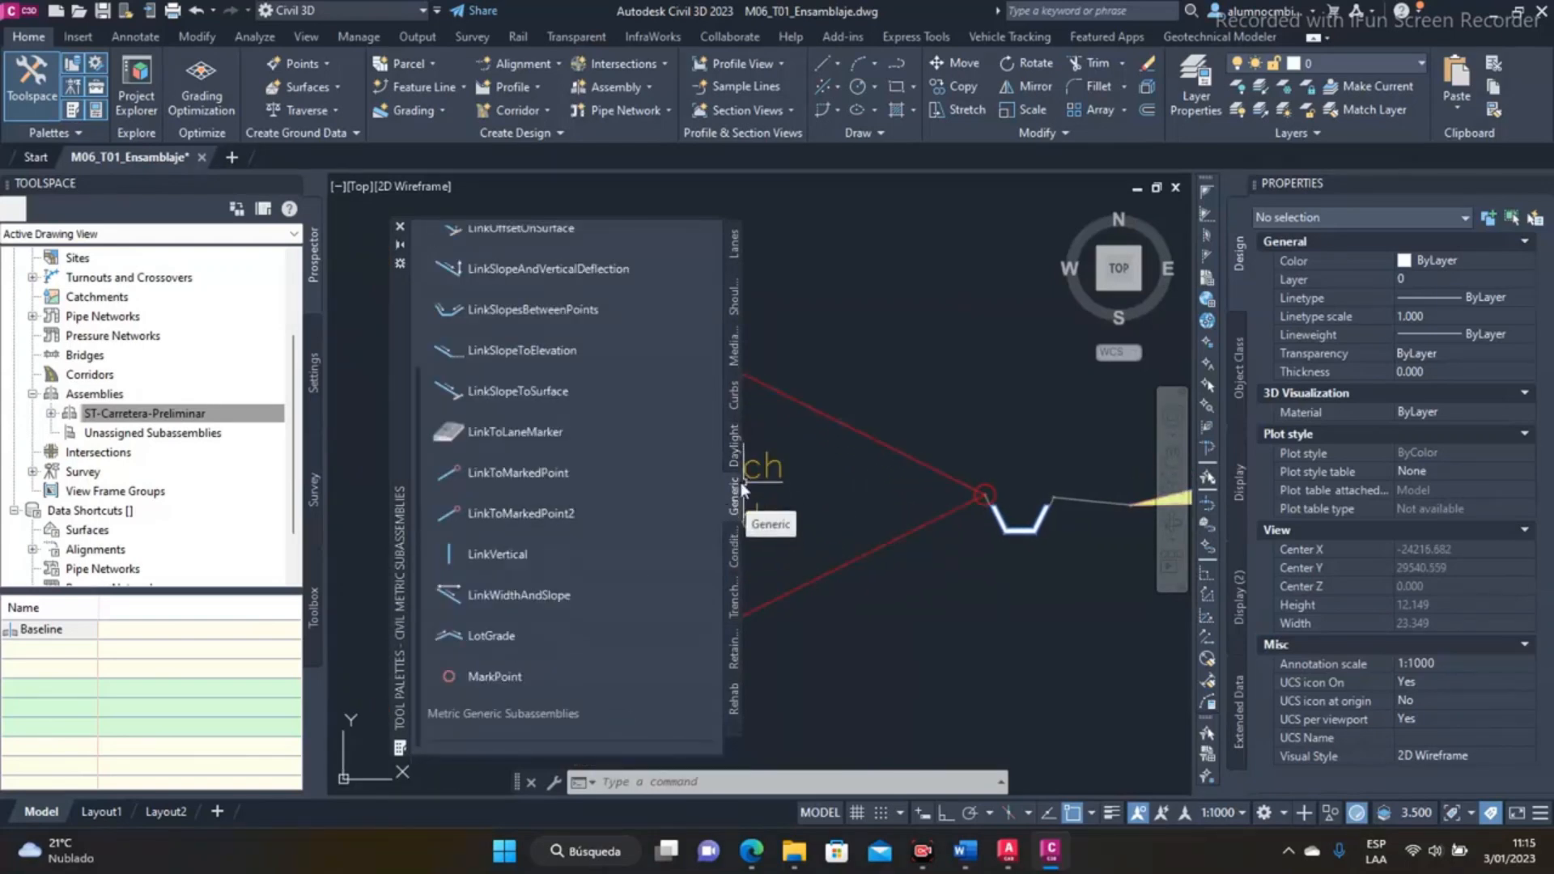
Insert a LinkWidthAndSlope subassembly after the right side ditch, between it and the daylight slope, using the Insert option
left_click(518, 596)
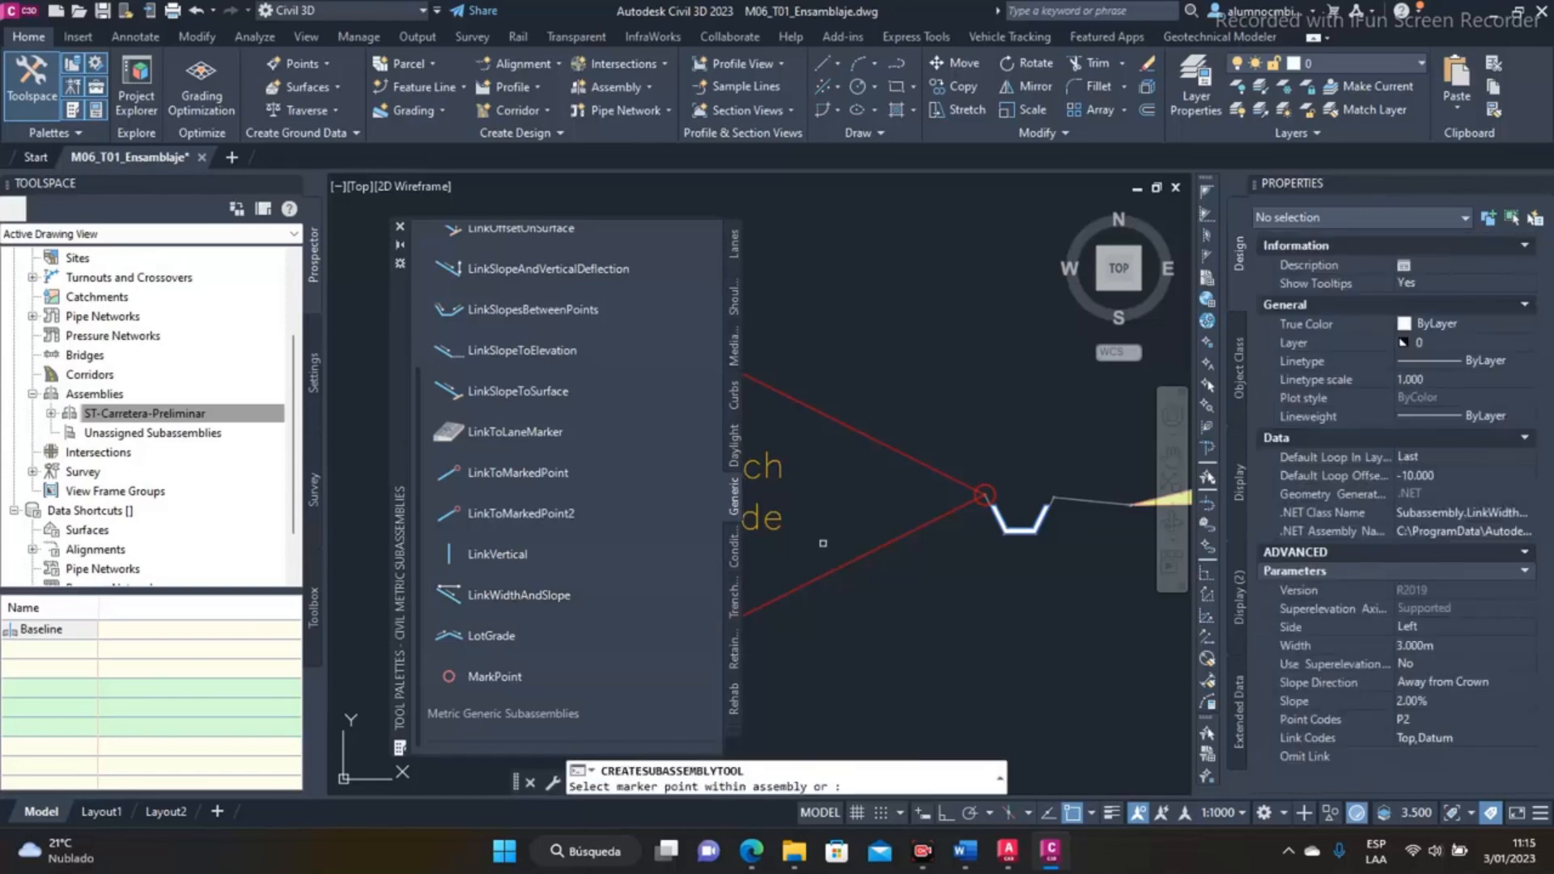
scroll(1012, 490, "up", 5)
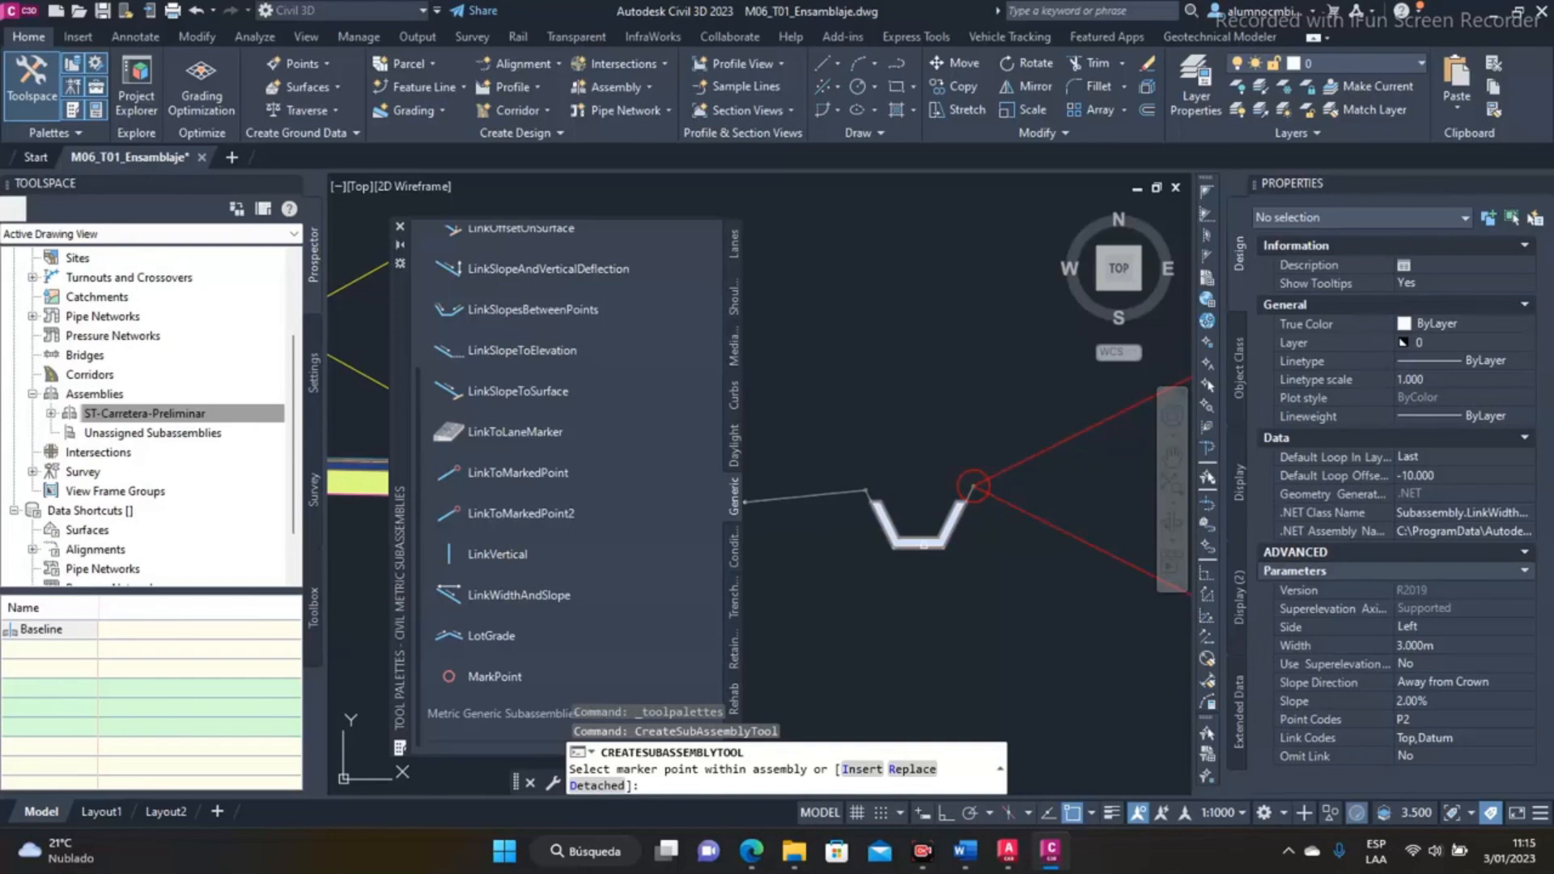
left_click(856, 770)
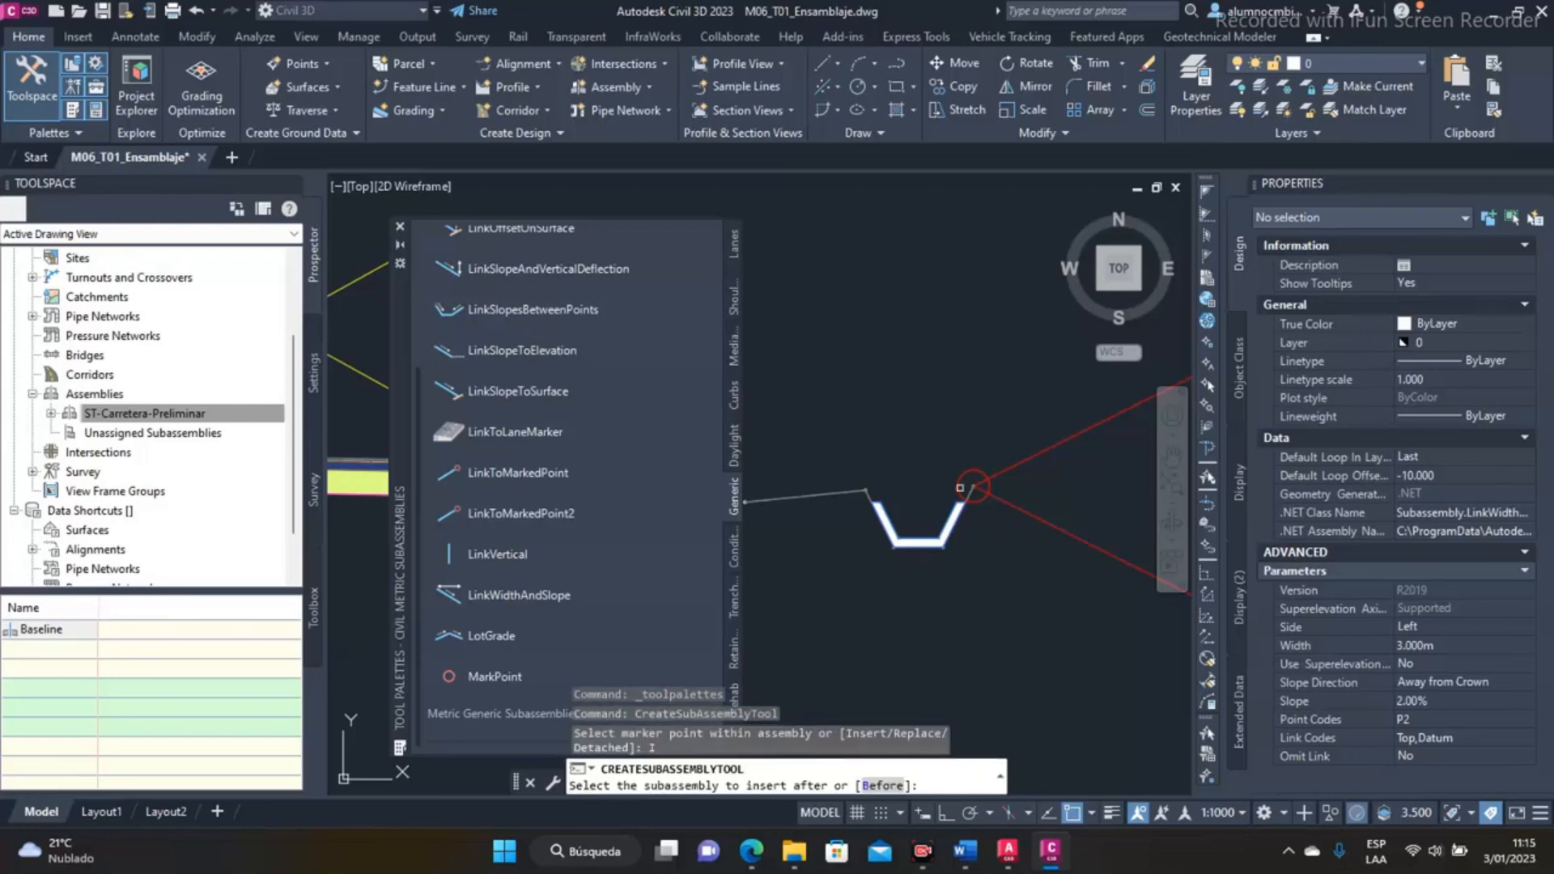
scroll(960, 487, "up", 3)
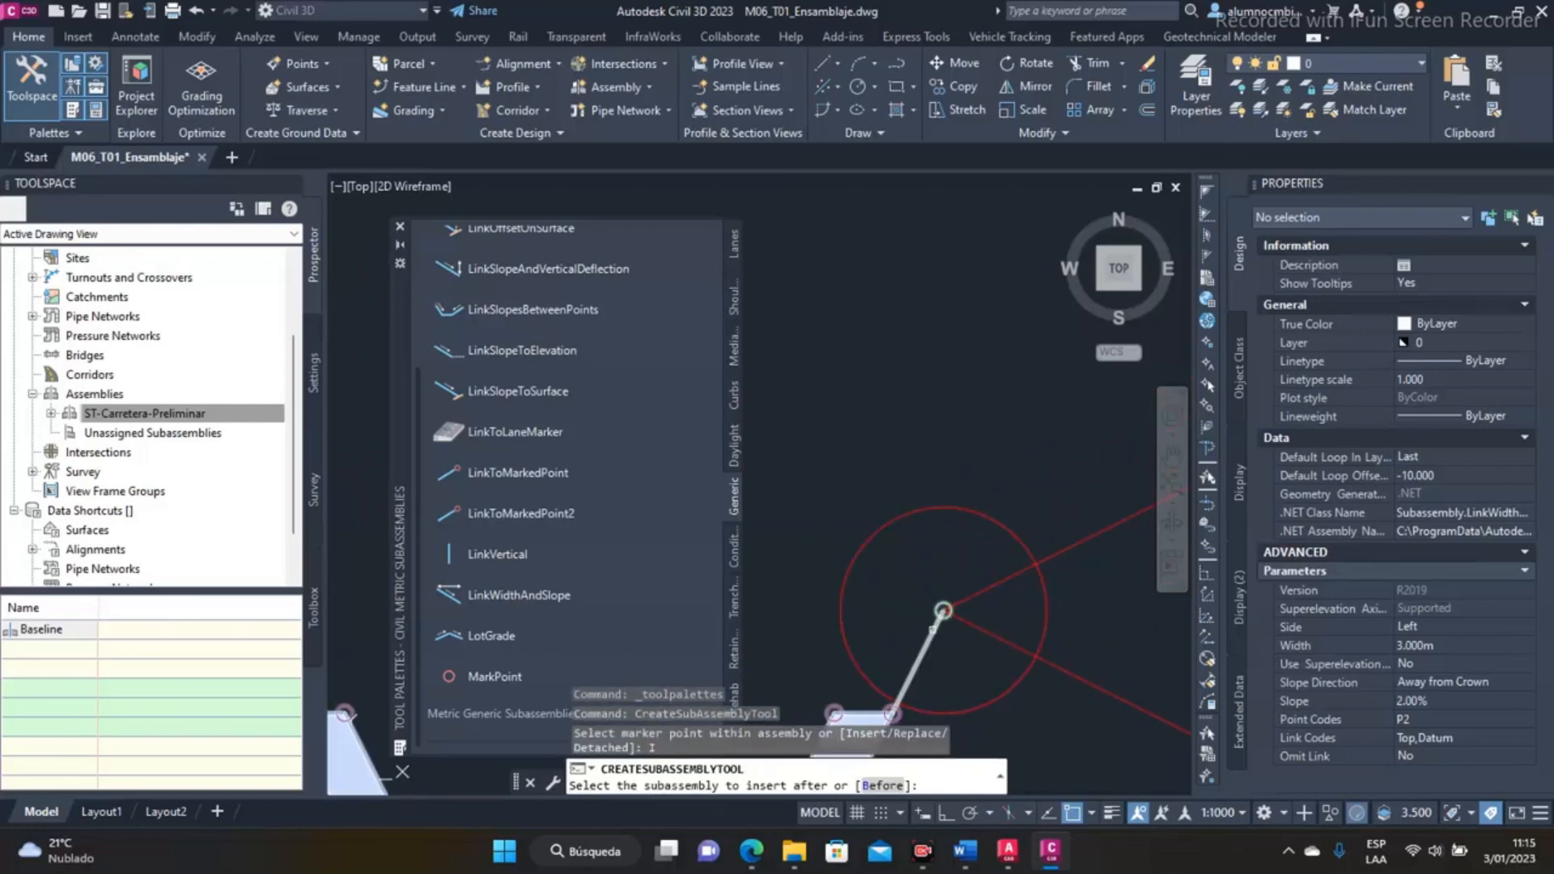
scroll(941, 612, "down", 2)
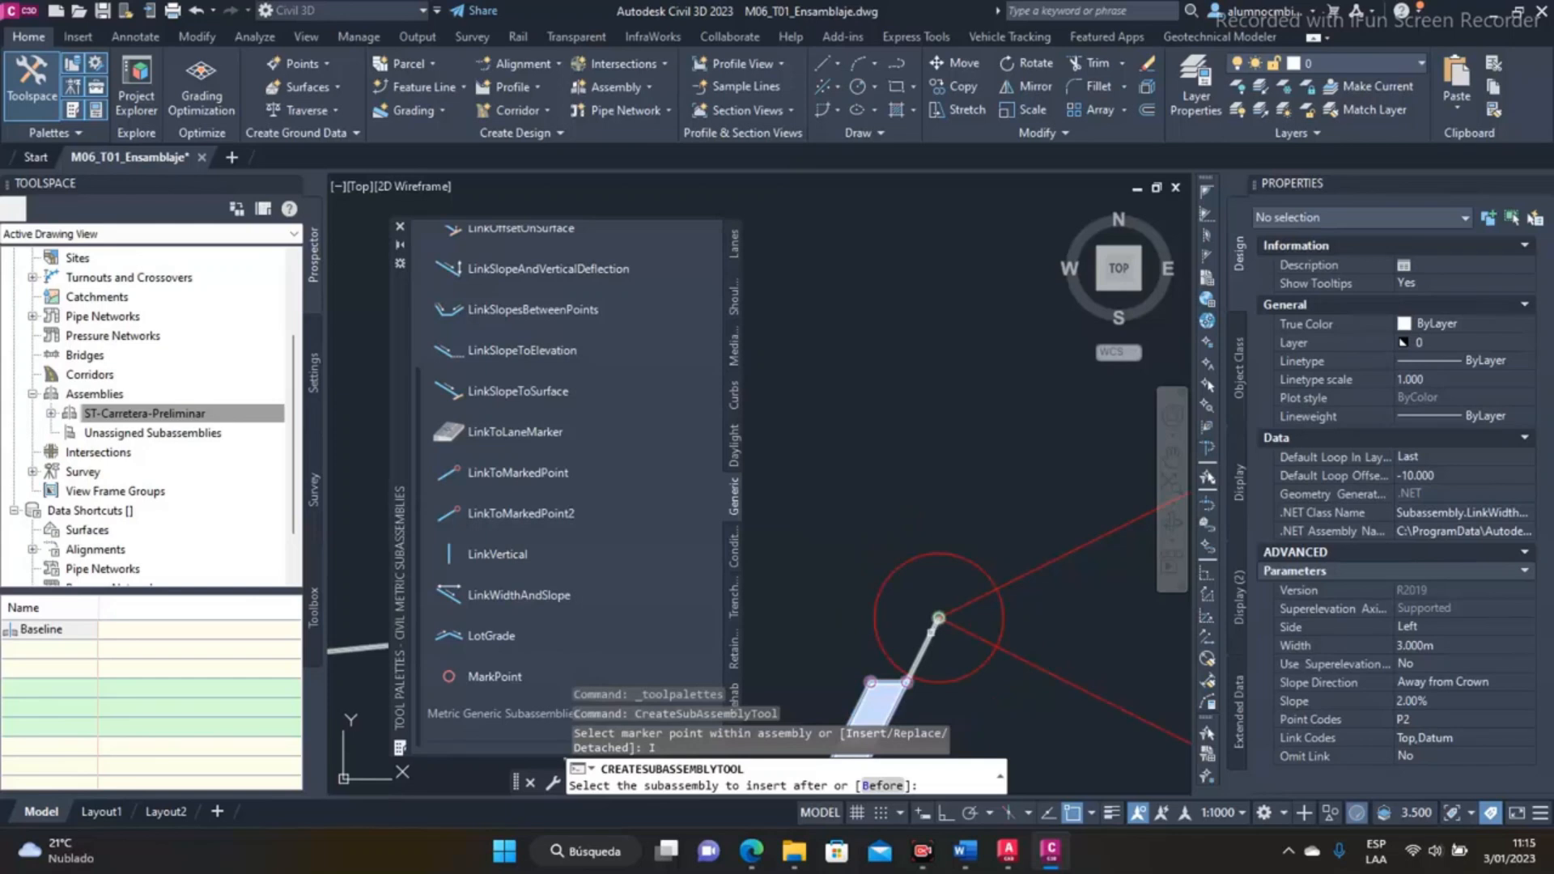
scroll(925, 635, "down", 2)
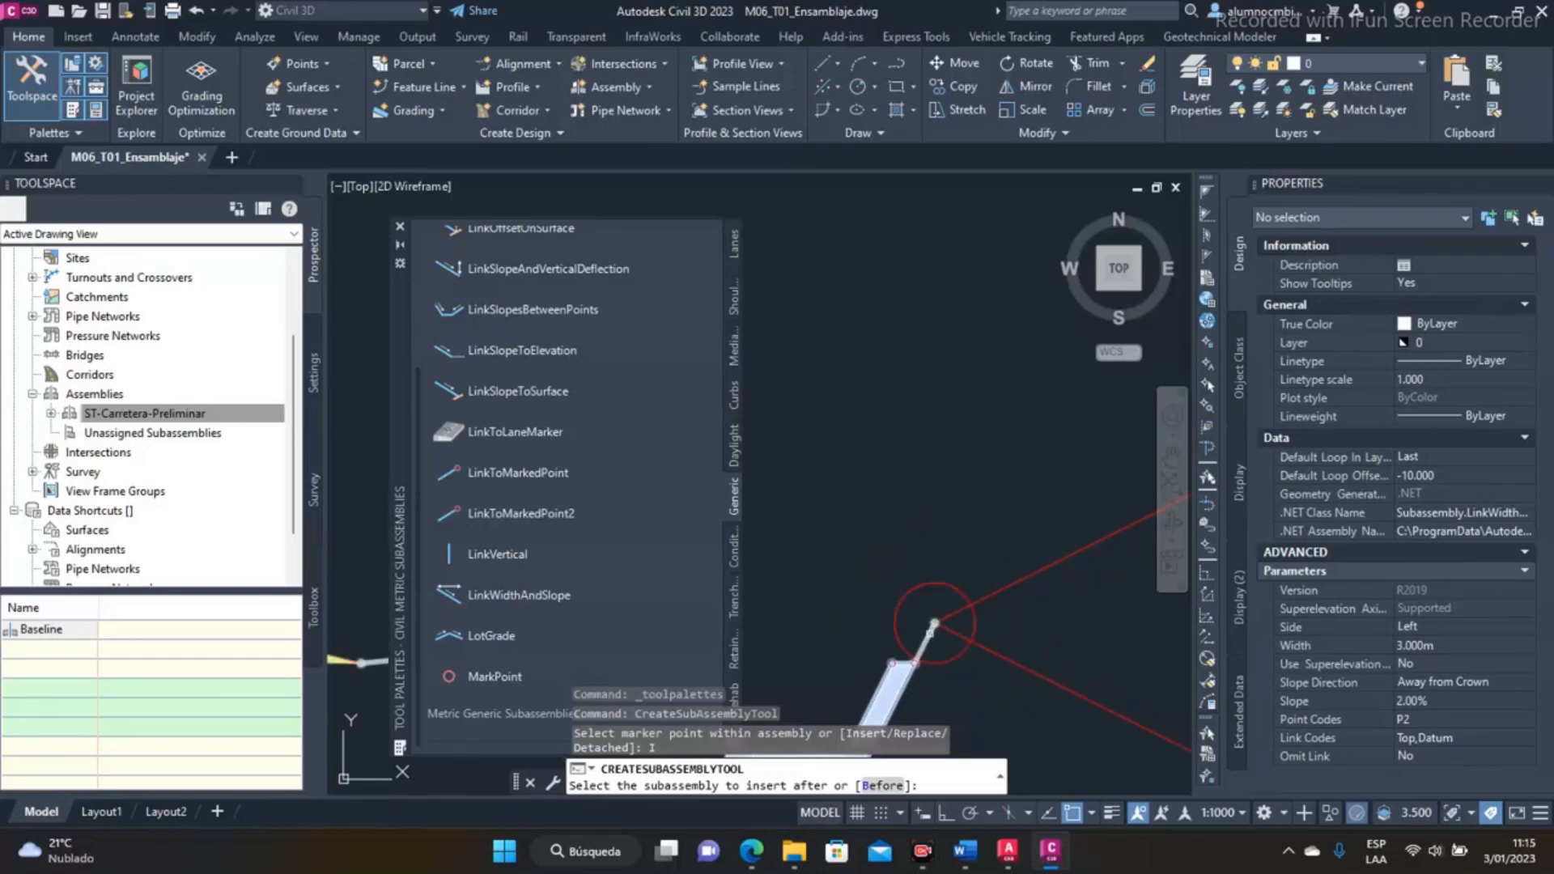
middle_click_drag(923, 641, 984, 515)
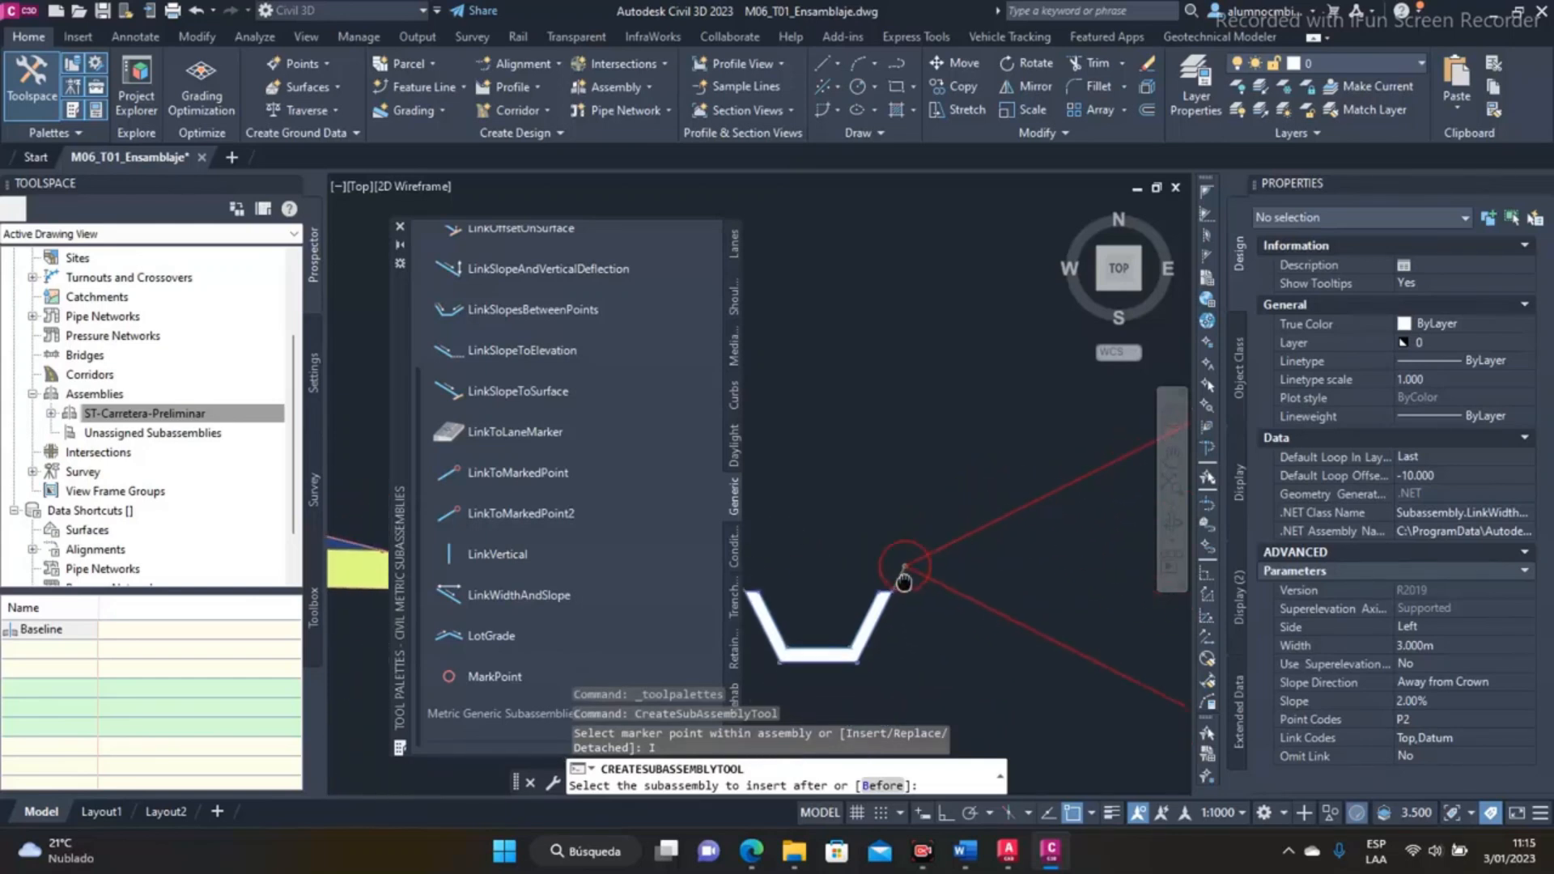
scroll(903, 578, "up", 2)
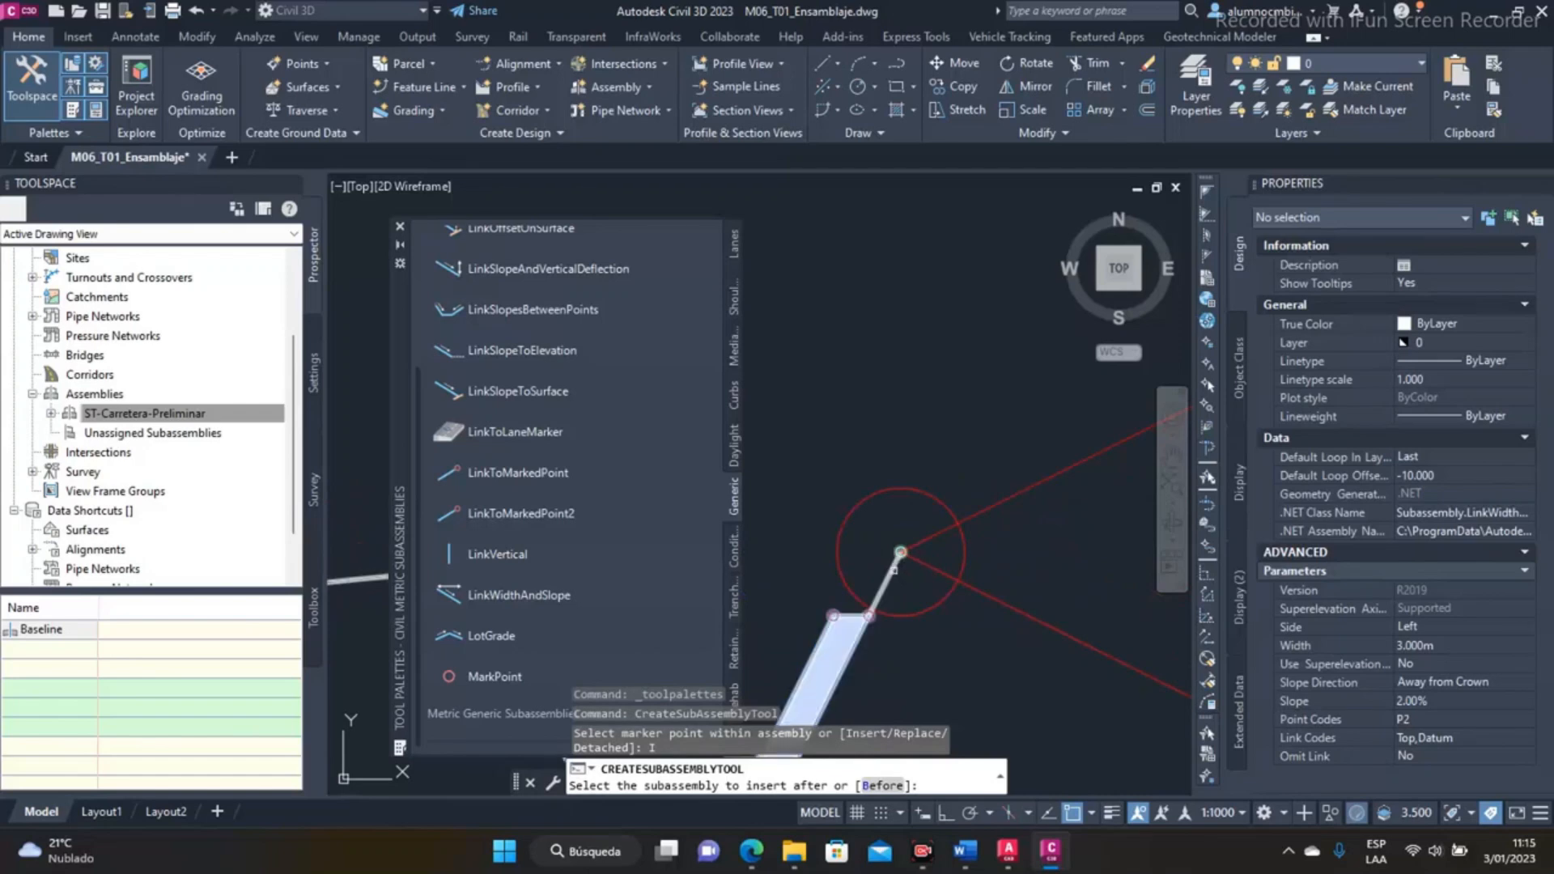
left_click(900, 552)
scroll(902, 552, "down", 3)
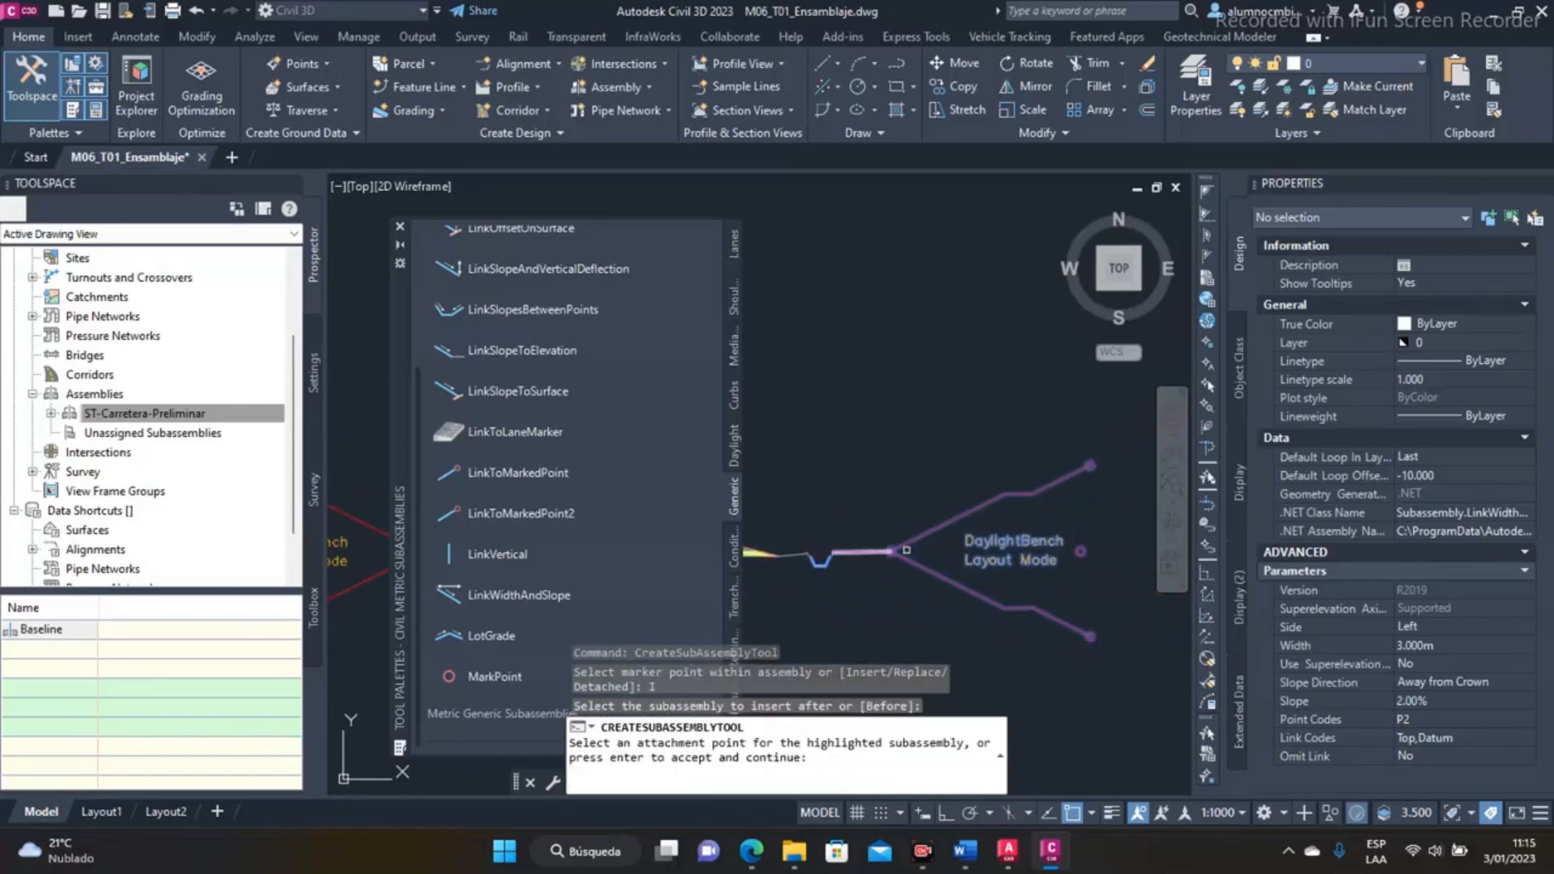
scroll(864, 547, "up", 3)
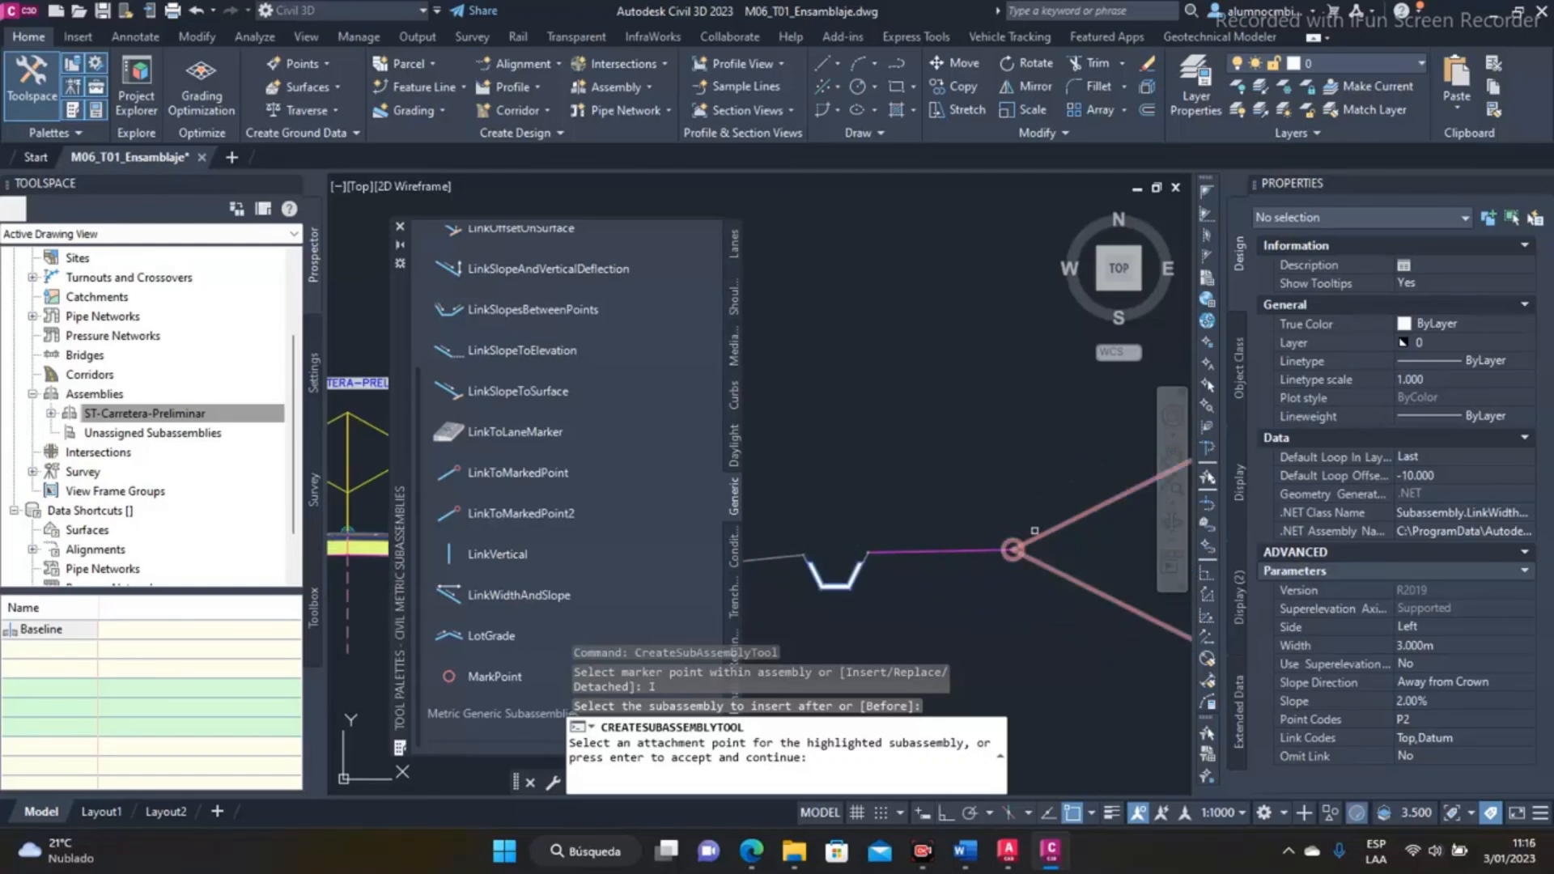
scroll(1024, 534, "down", 3)
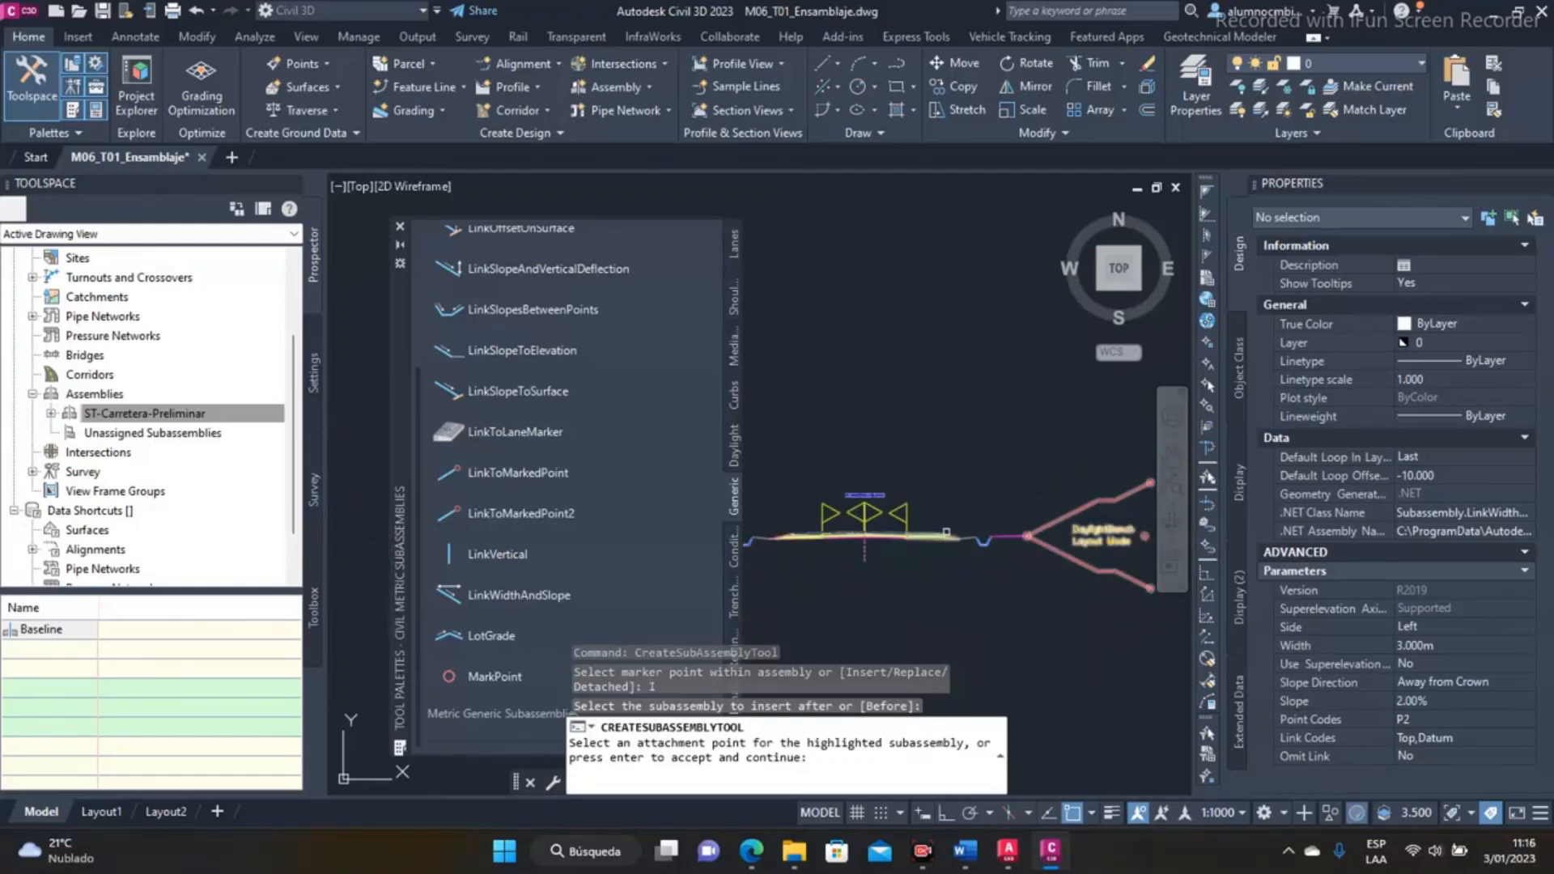
key("Return")
Insert the same LinkWidthAndSlope subassembly between the left side ditch and its daylight slope, and end the command
middle_click_drag(763, 530, 977, 531)
scroll(956, 529, "up", 5)
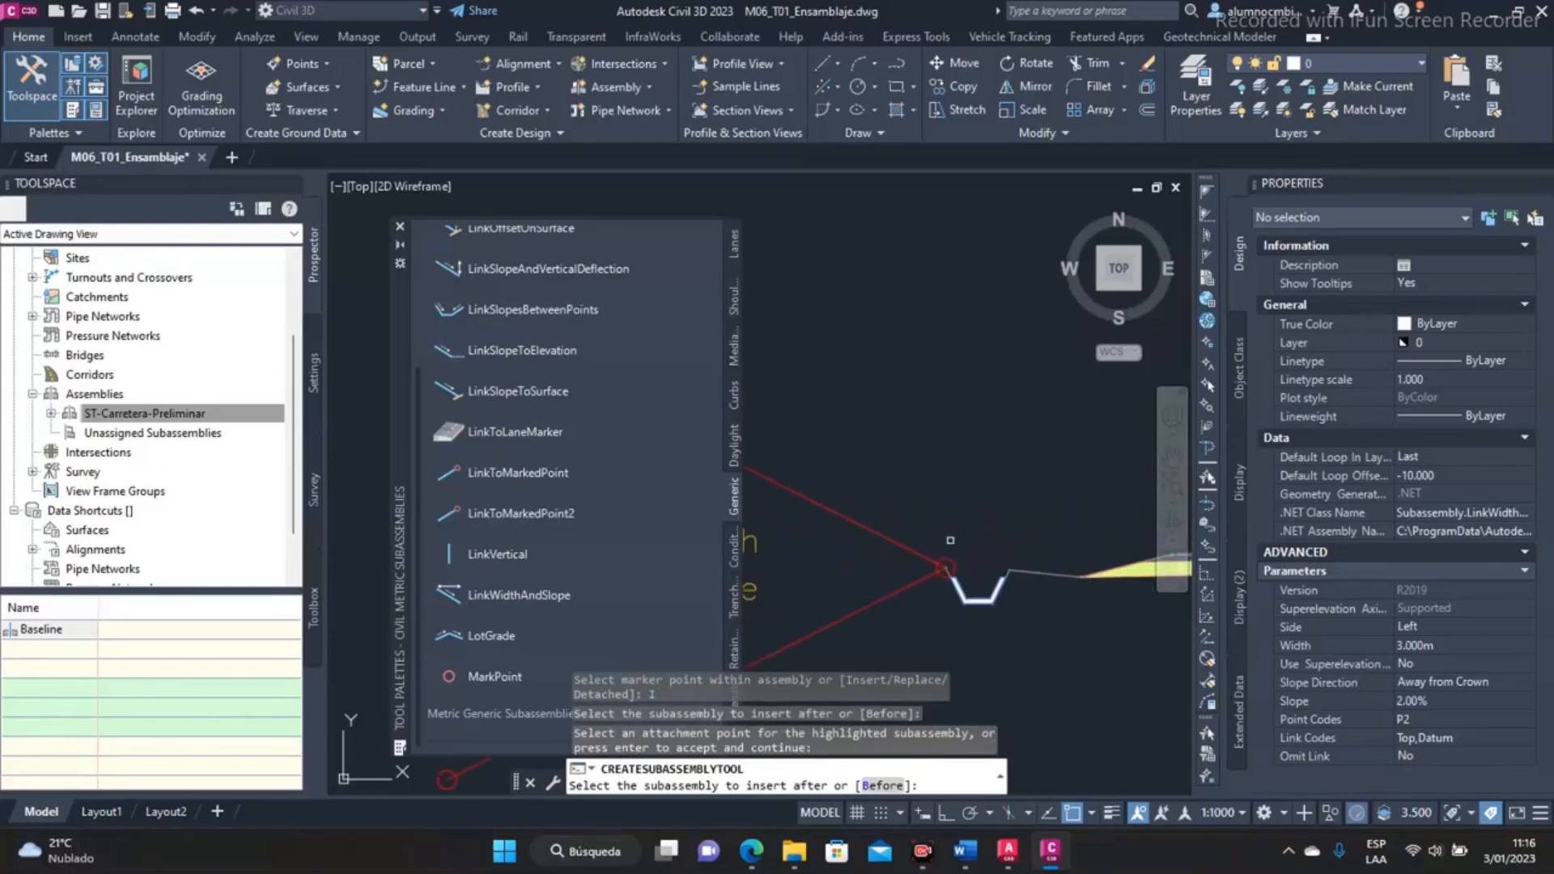
scroll(950, 540, "up", 5)
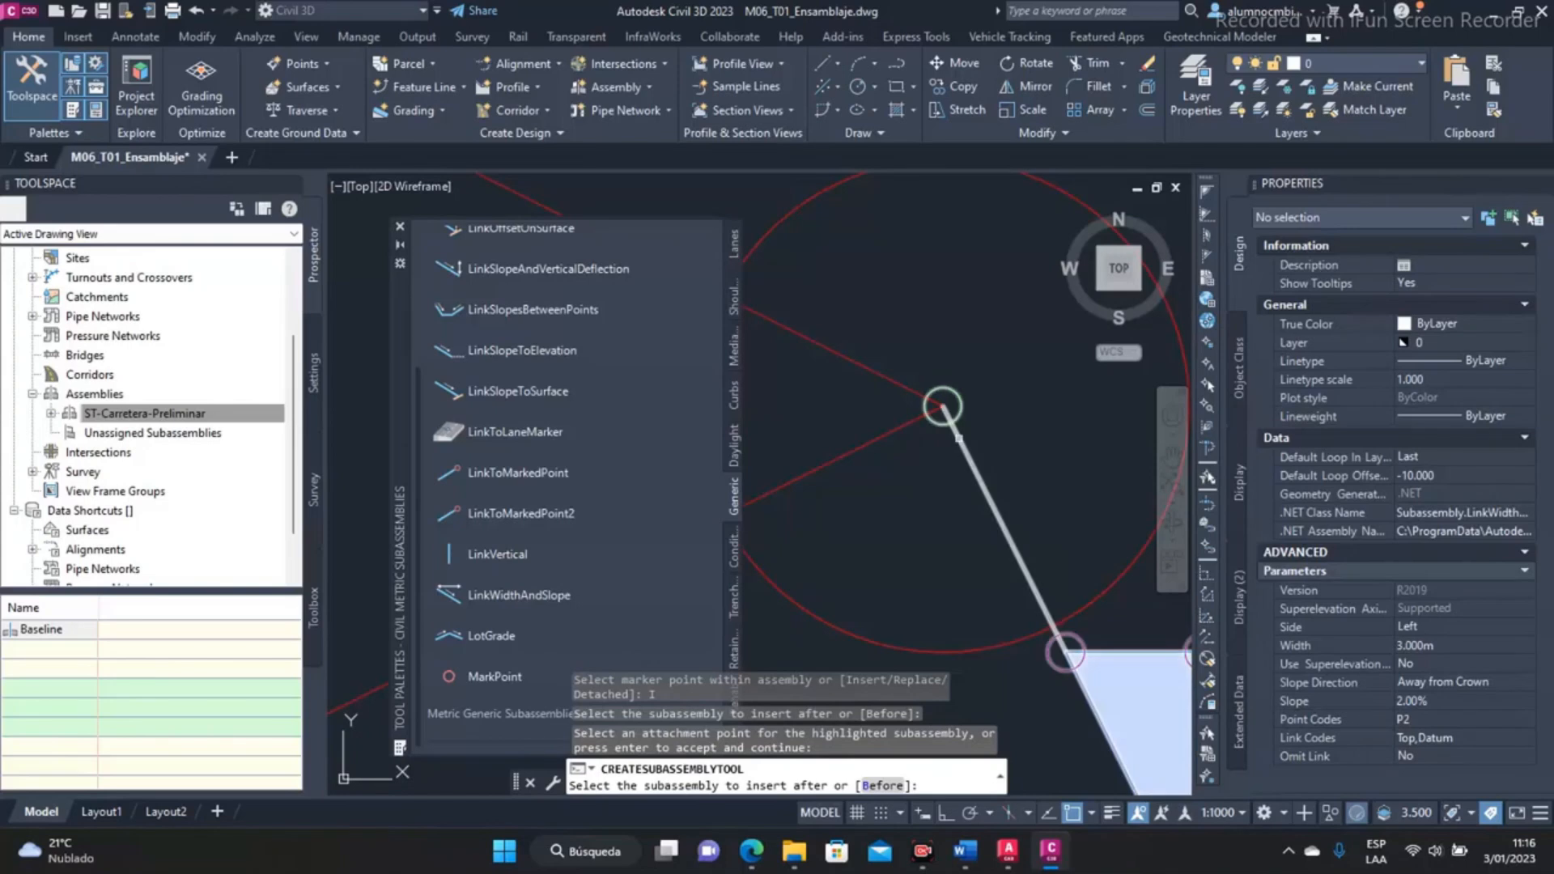
left_click(957, 441)
scroll(834, 480, "down", 5)
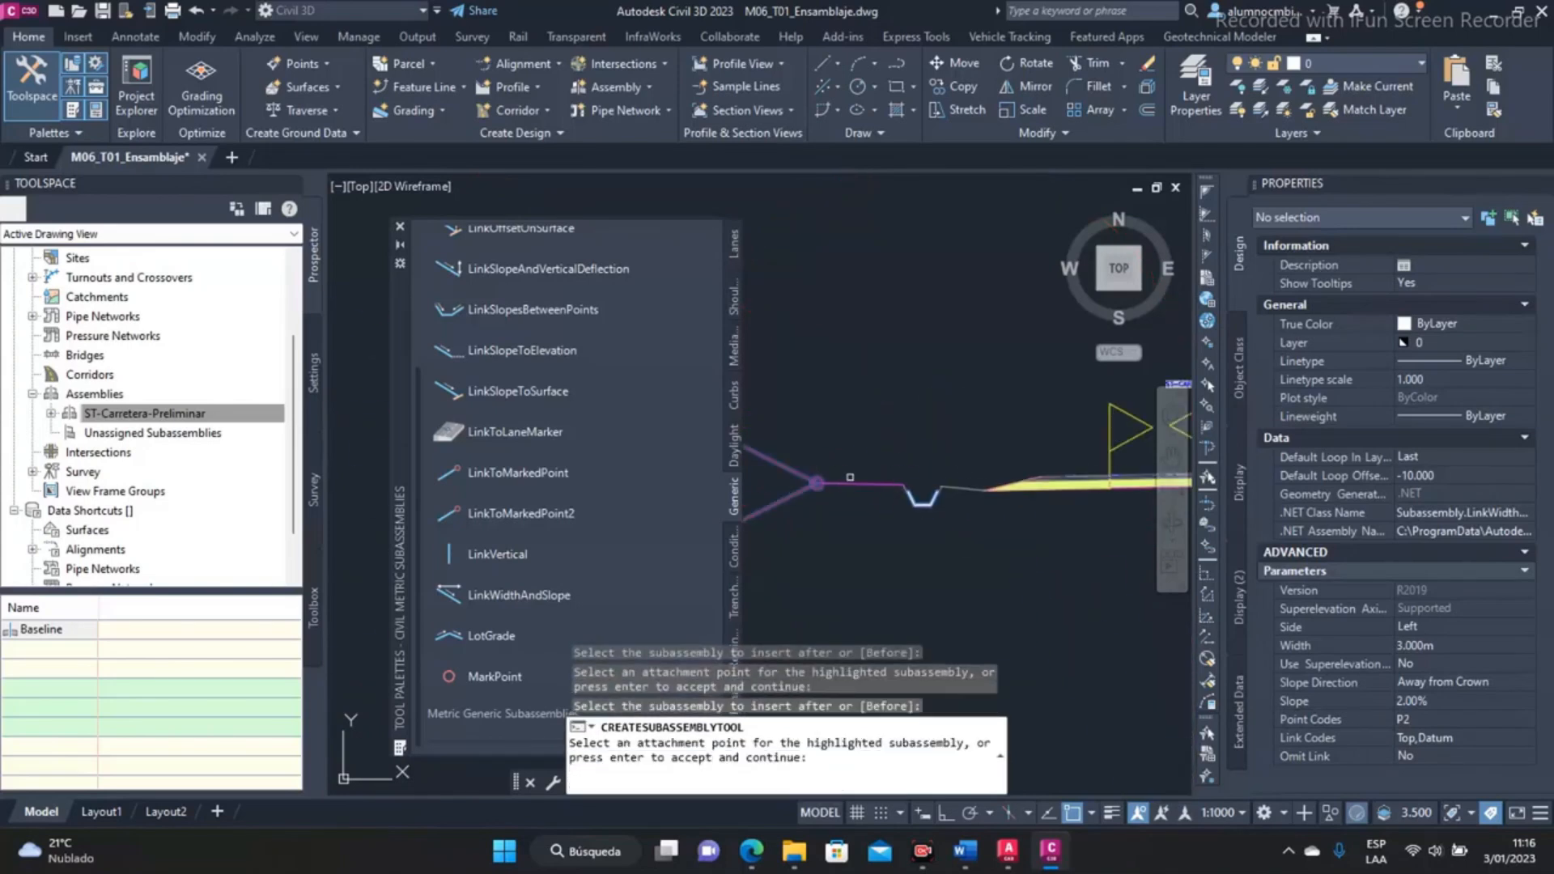
left_click(922, 492)
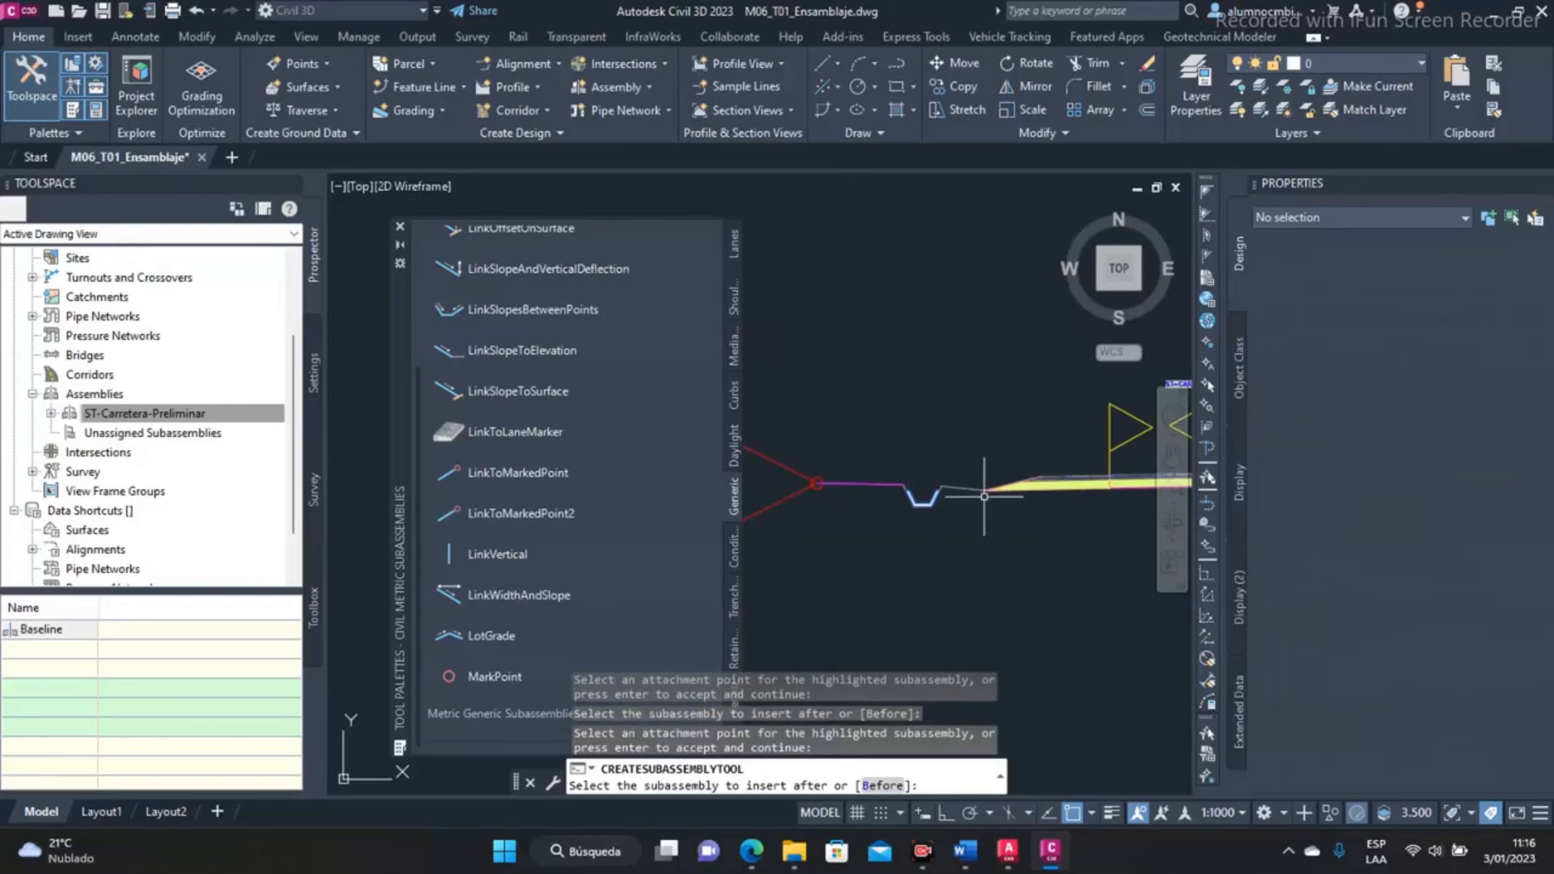
key("Escape")
Rename both LinkWidthAndSlope subassemblies, on the left and right sides of the assembly, to "Berma de recepcion"
scroll(985, 496, "down", 2)
middle_click_drag(794, 400, 947, 541)
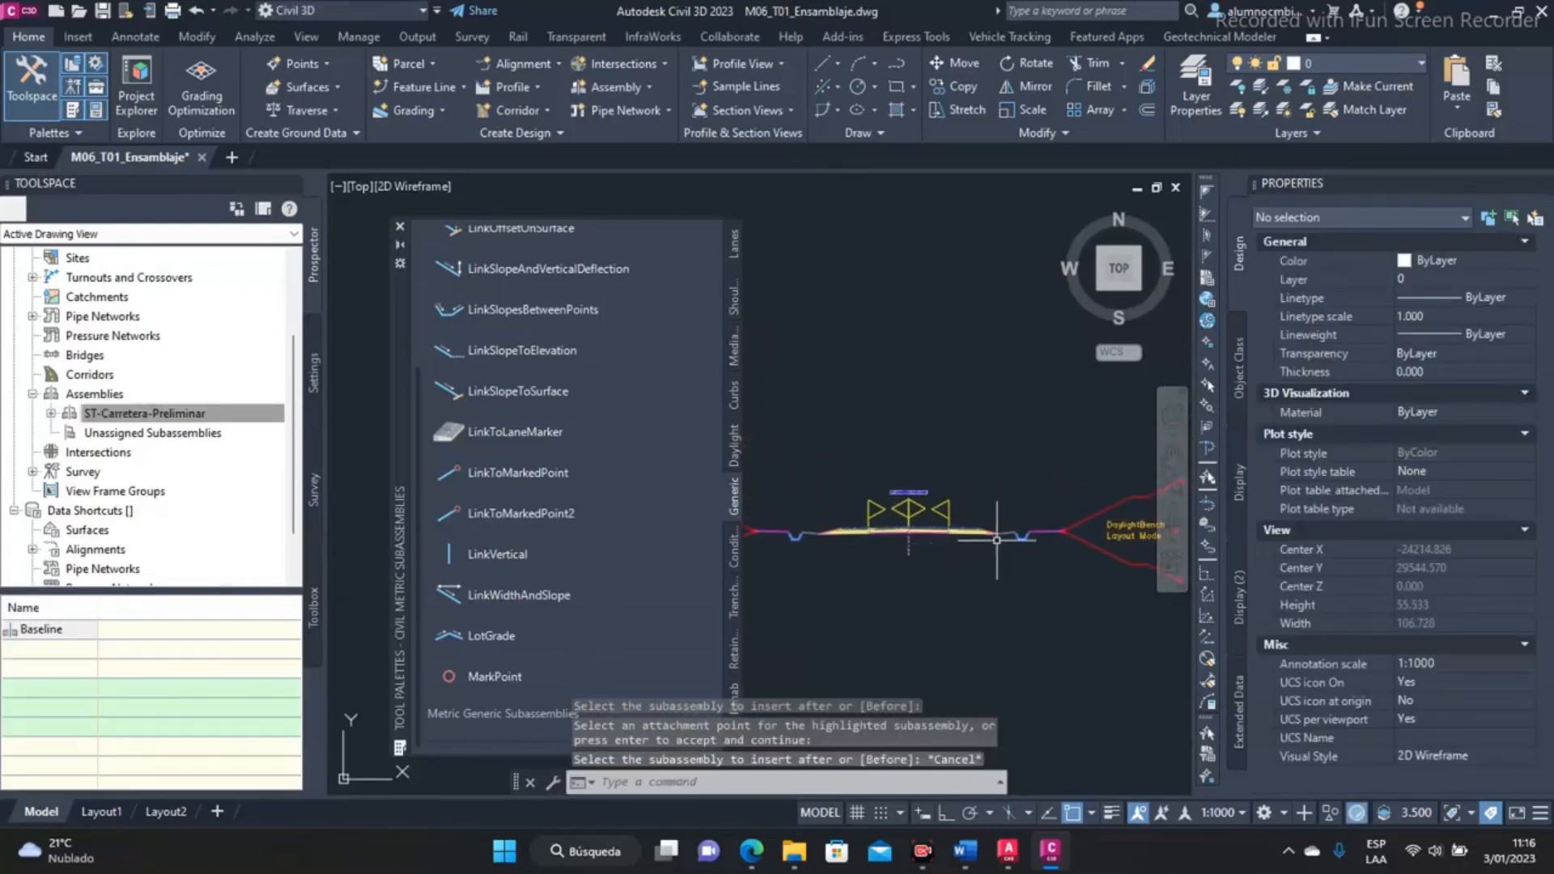
scroll(1060, 532, "up", 5)
scroll(1060, 532, "down", 2)
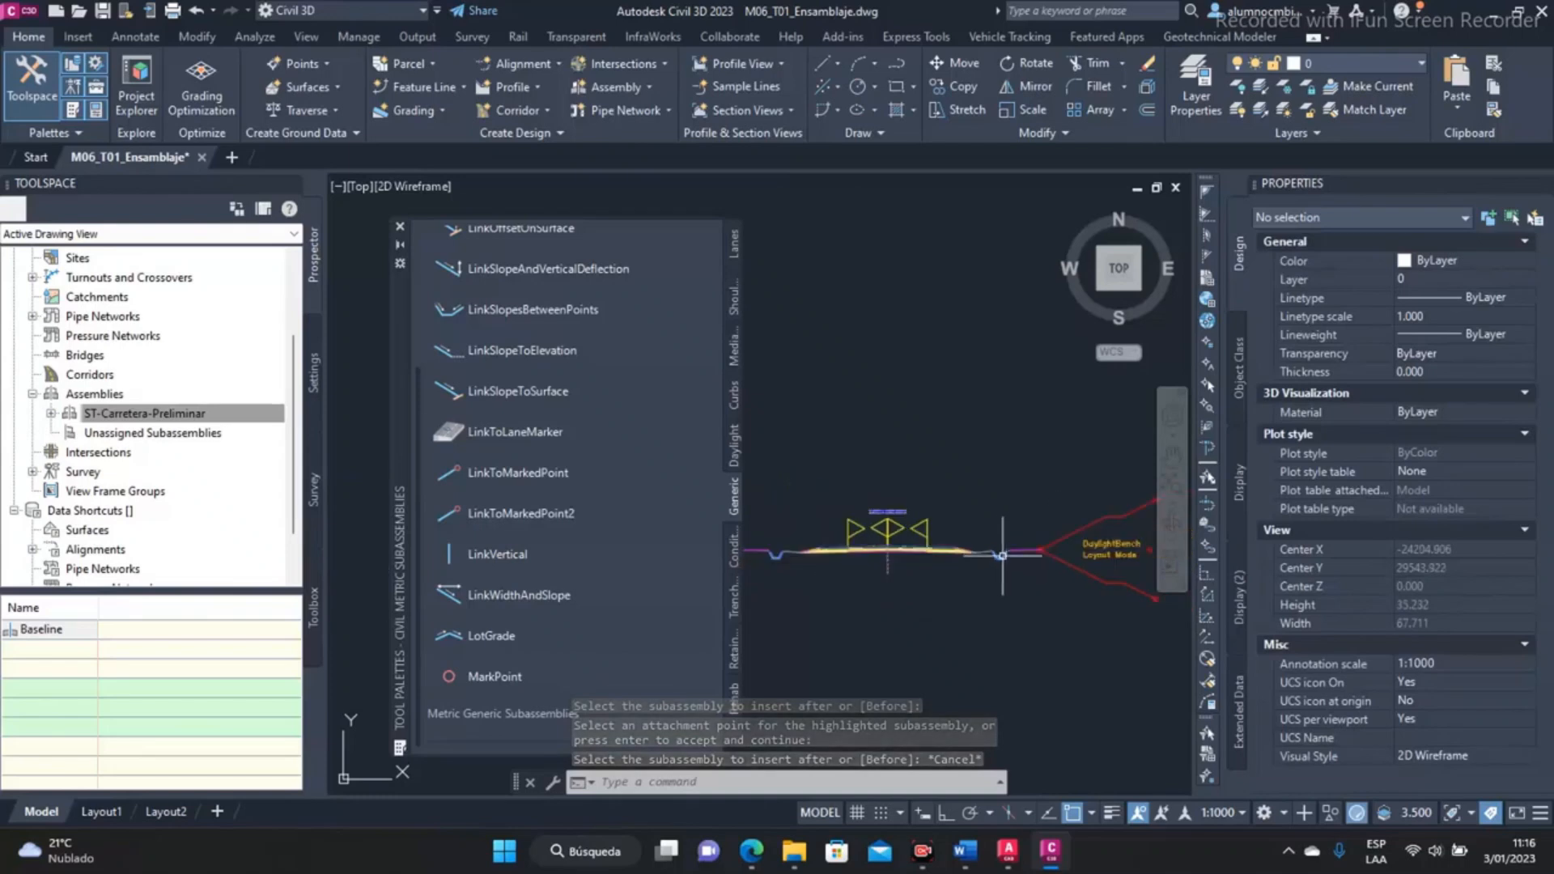
mouse_move(906, 559)
middle_mouse_down()
mouse_move(1006, 548)
mouse_move(917, 536)
middle_mouse_up()
scroll(858, 549, "up", 1)
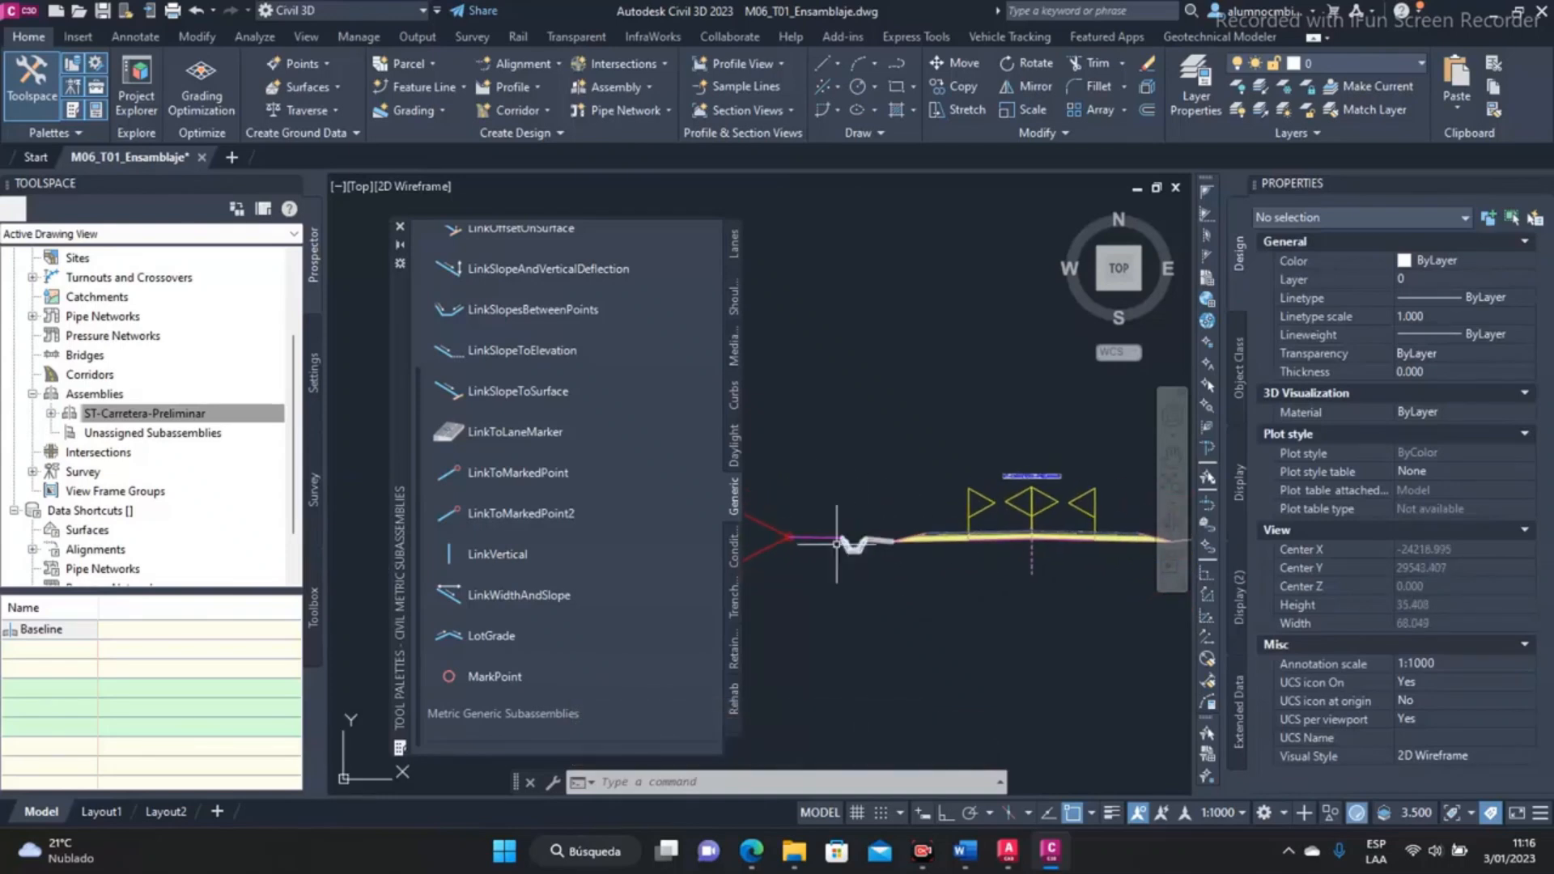
scroll(1118, 554, "up", 2)
middle_click_drag(1118, 553, 904, 577)
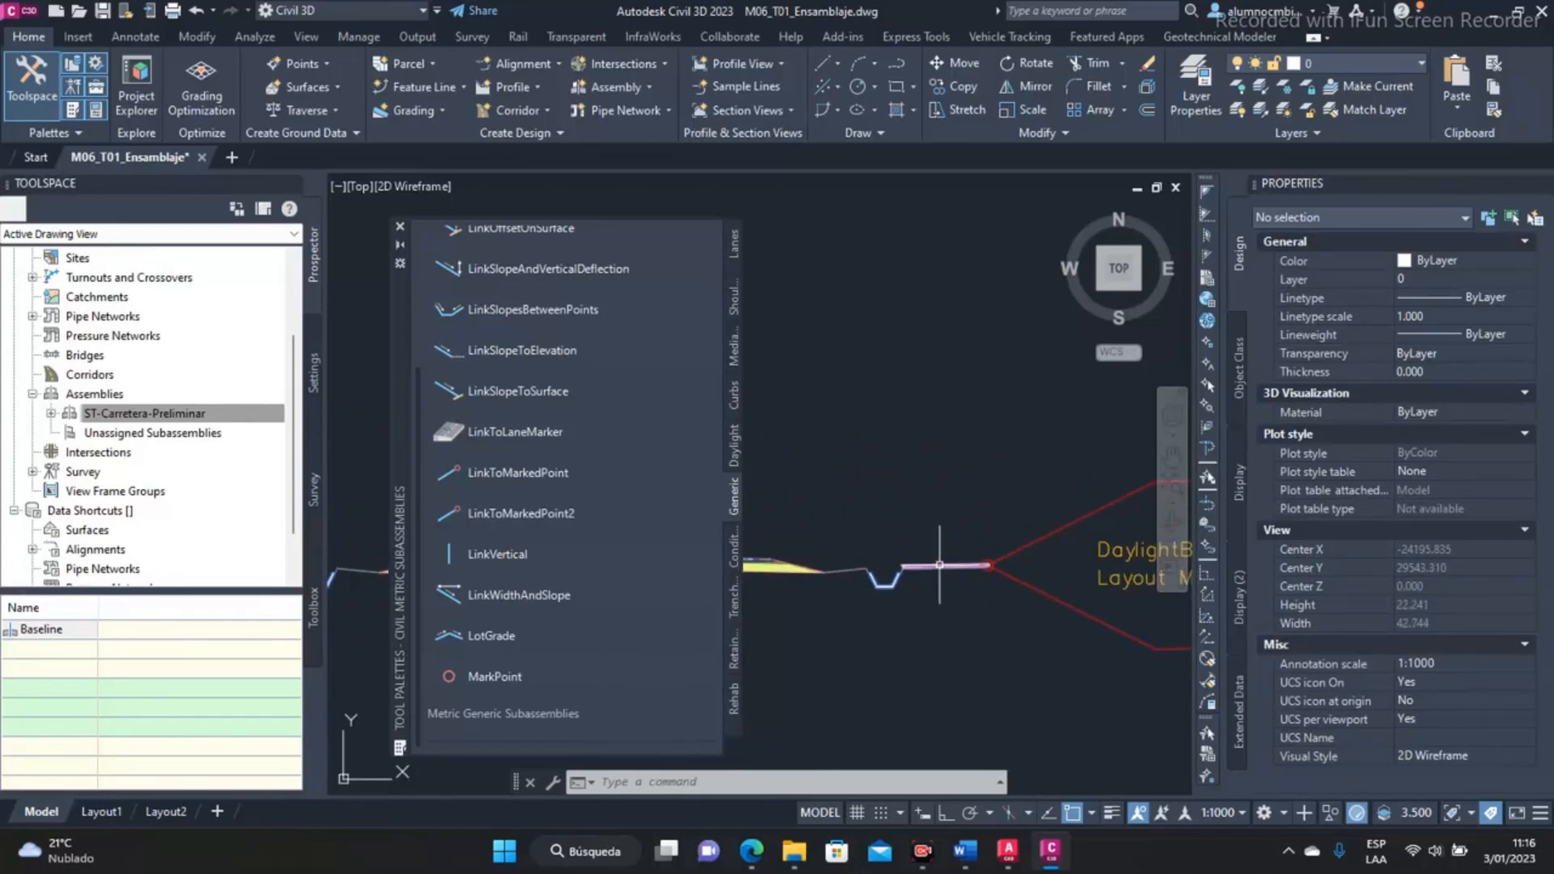
left_click(923, 576)
scroll(949, 553, "down", 2)
scroll(948, 553, "up", 2)
left_click(992, 535)
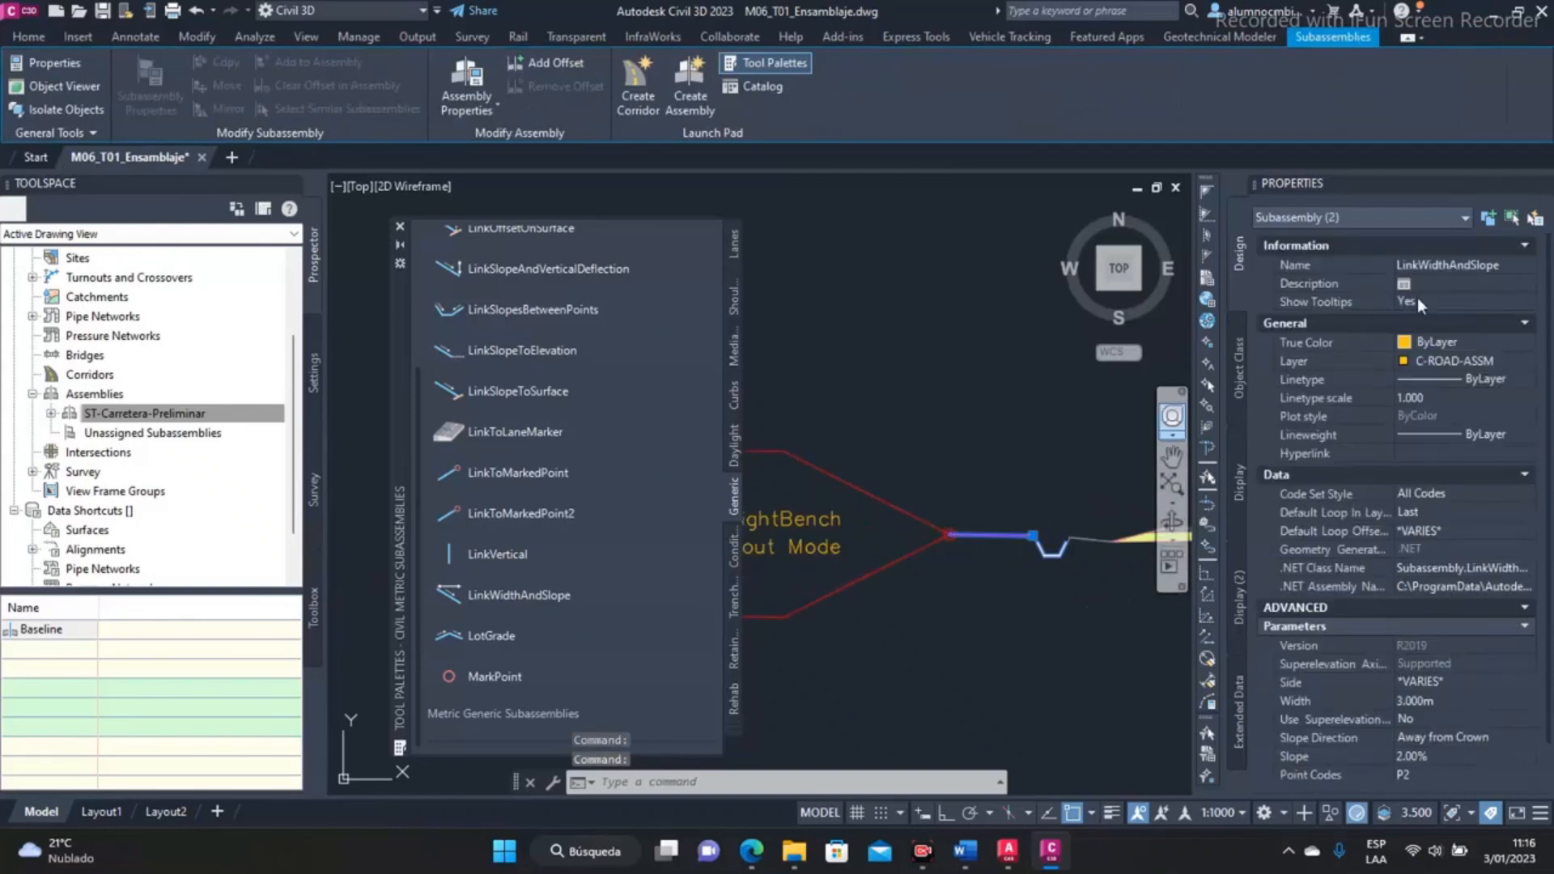
left_click(1464, 265)
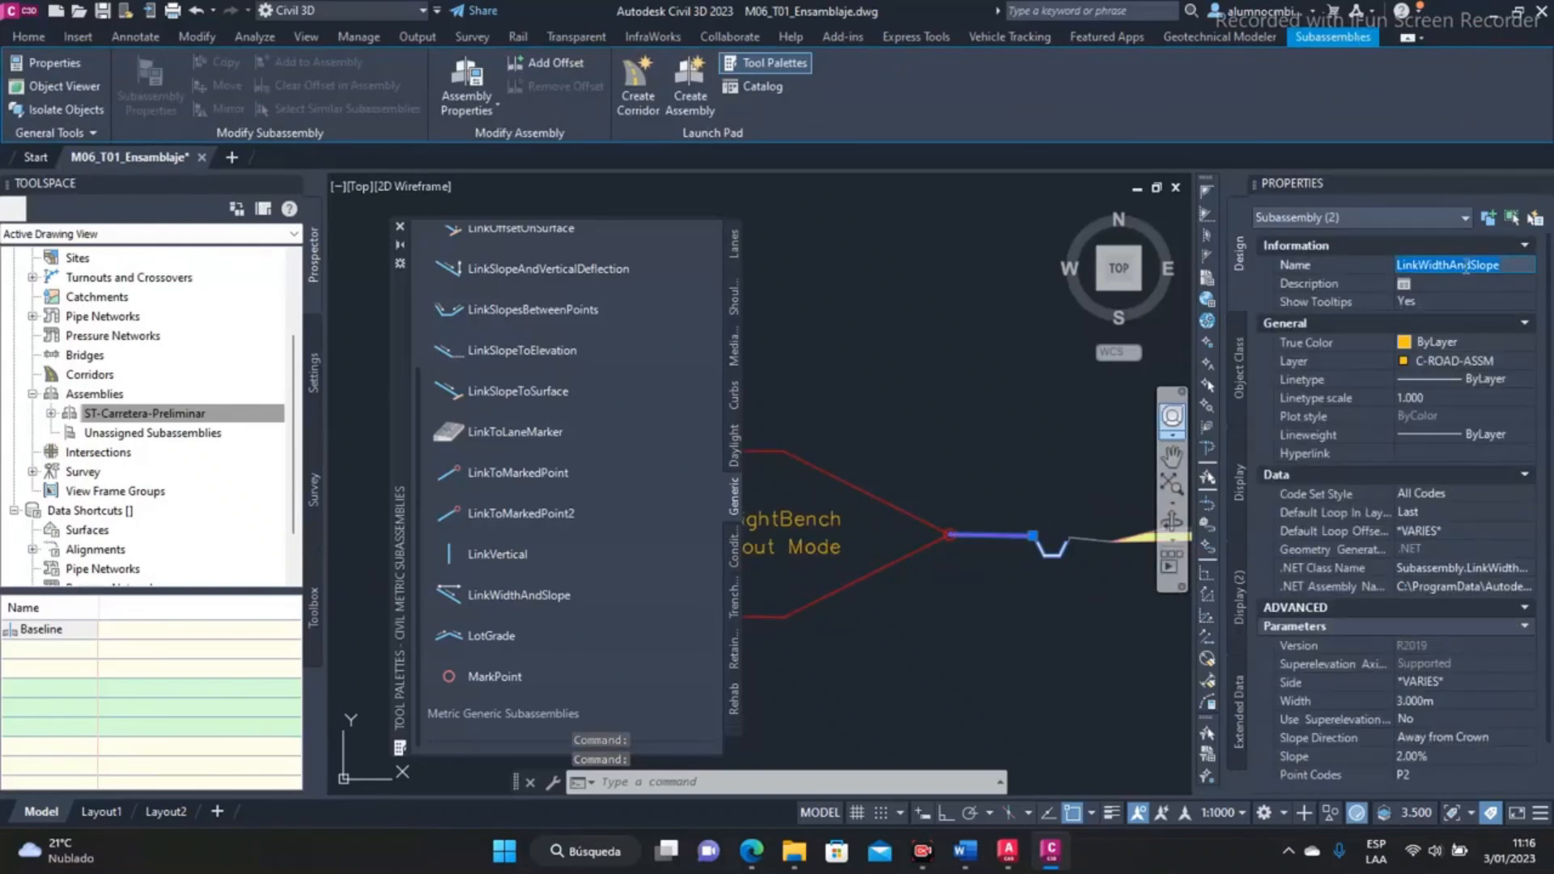
type("Berma ")
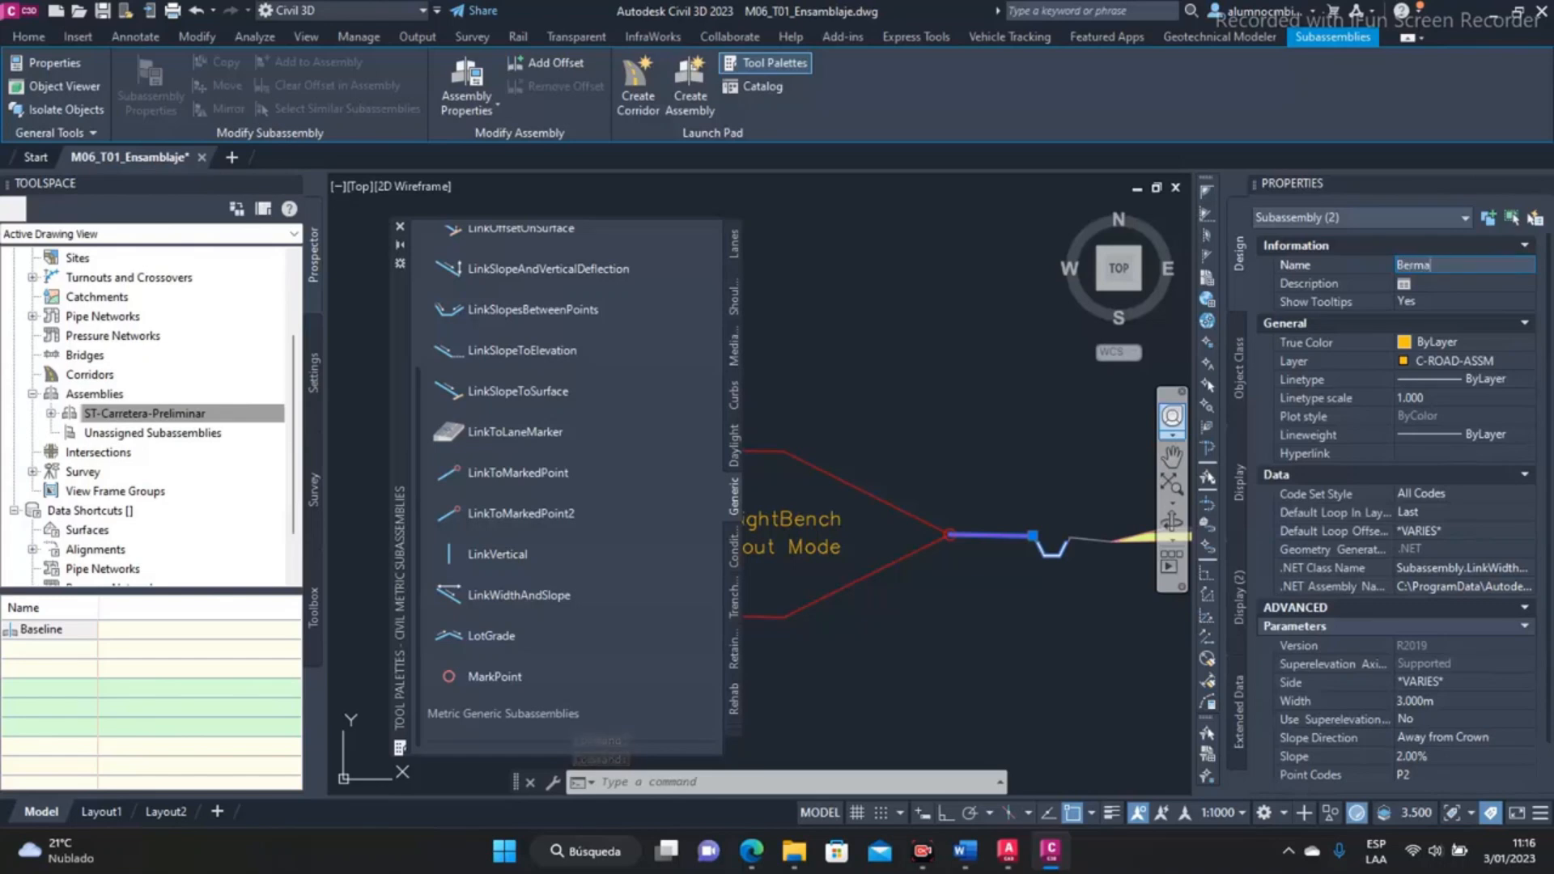
type("de recepcion")
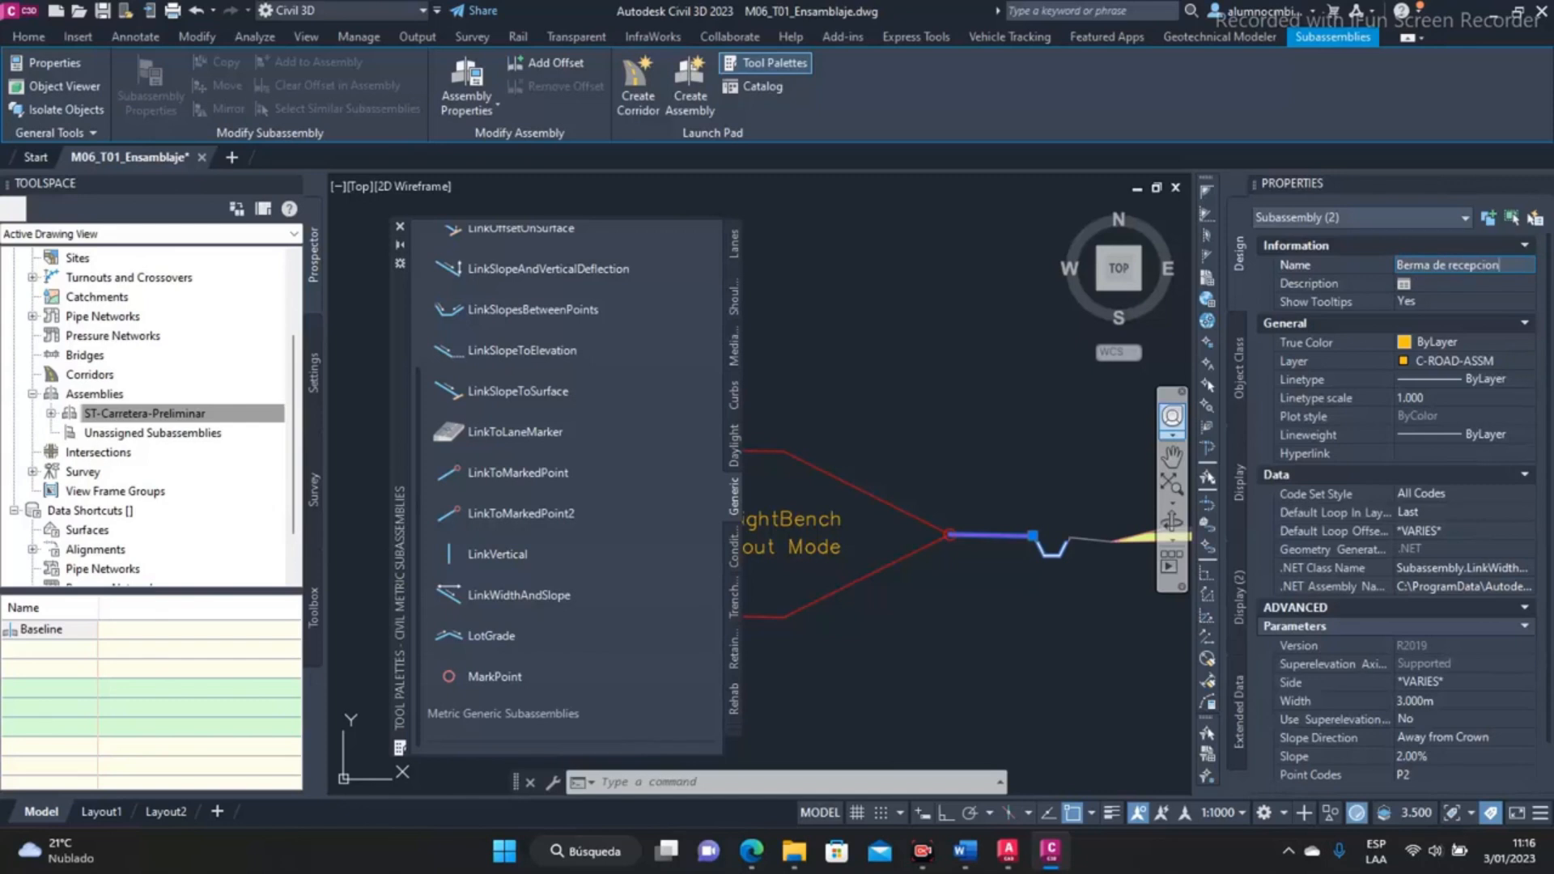
key("Return")
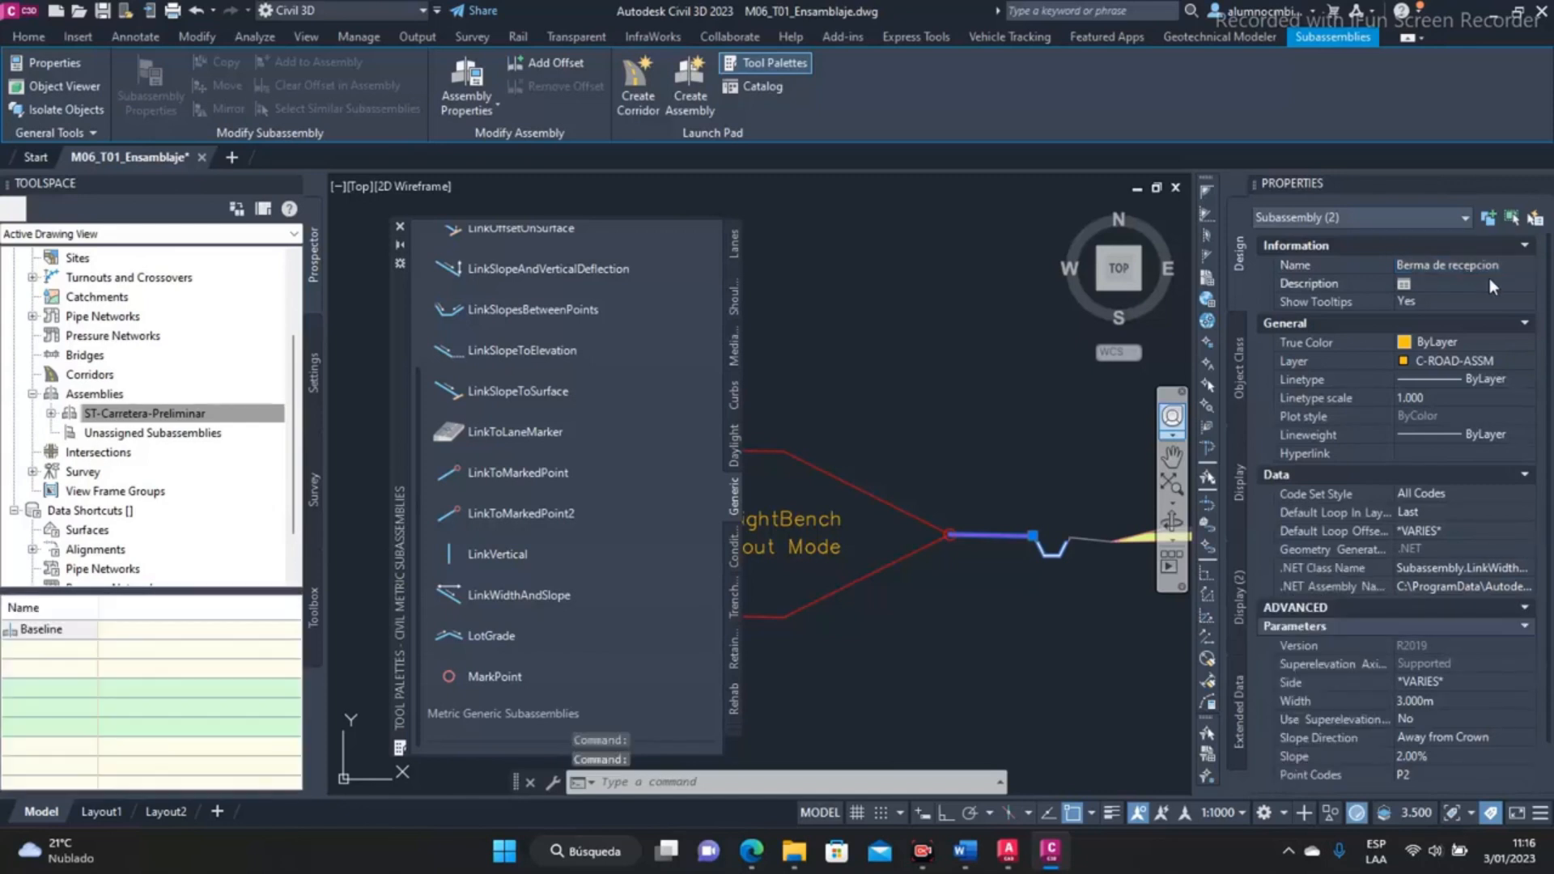
Set the description of both selected berm links to "Berma de recepcion lado derecho" and clear the selection
left_click(1489, 280)
type("Berma de recepcion lado derecho")
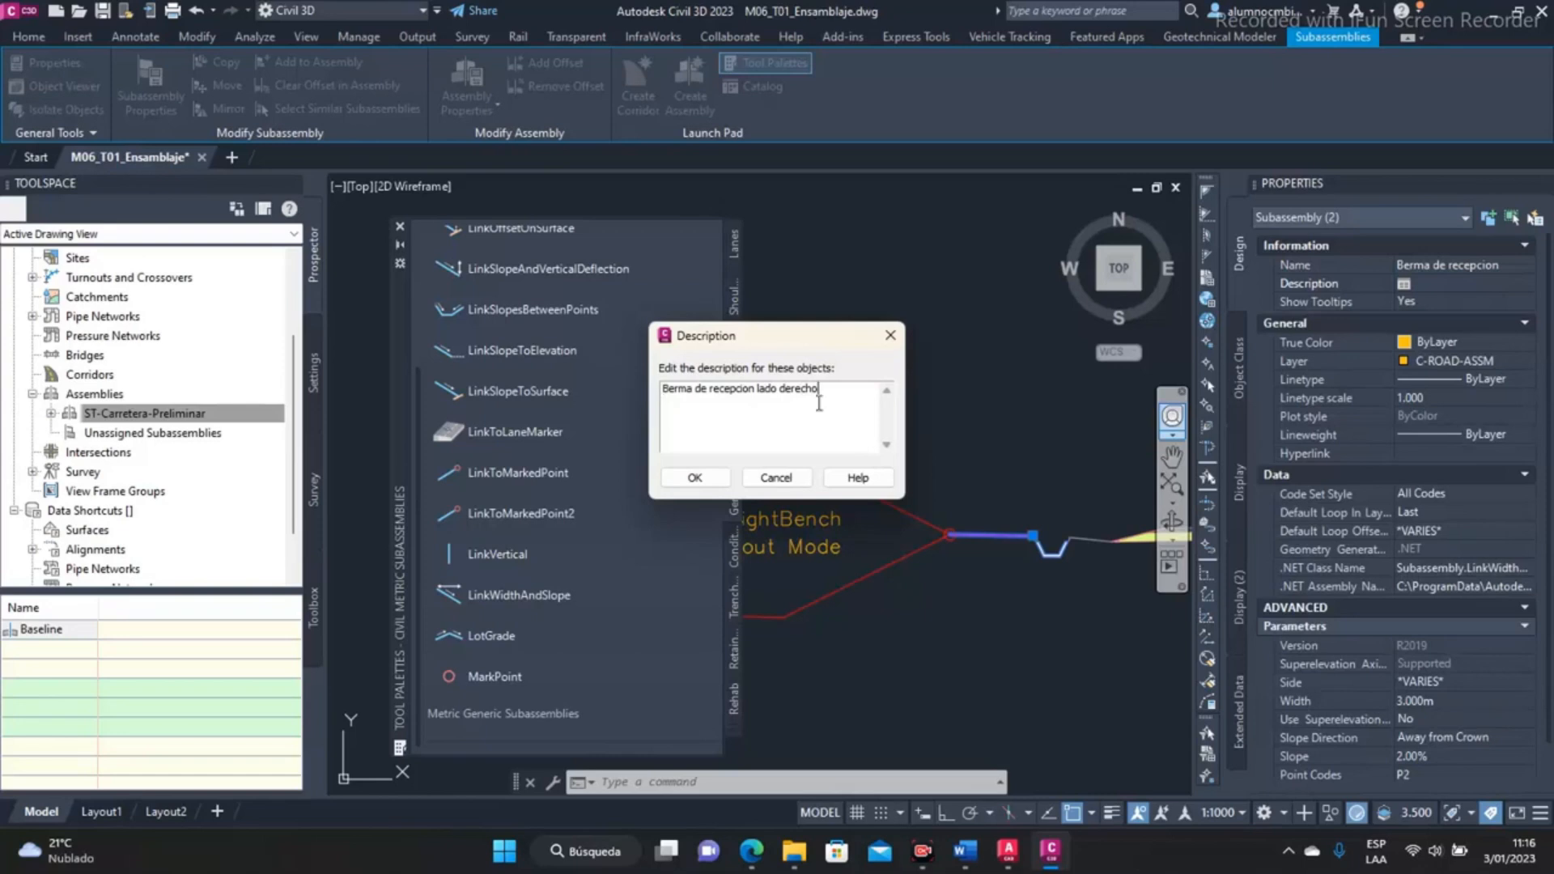
left_click(695, 477)
key("Escape")
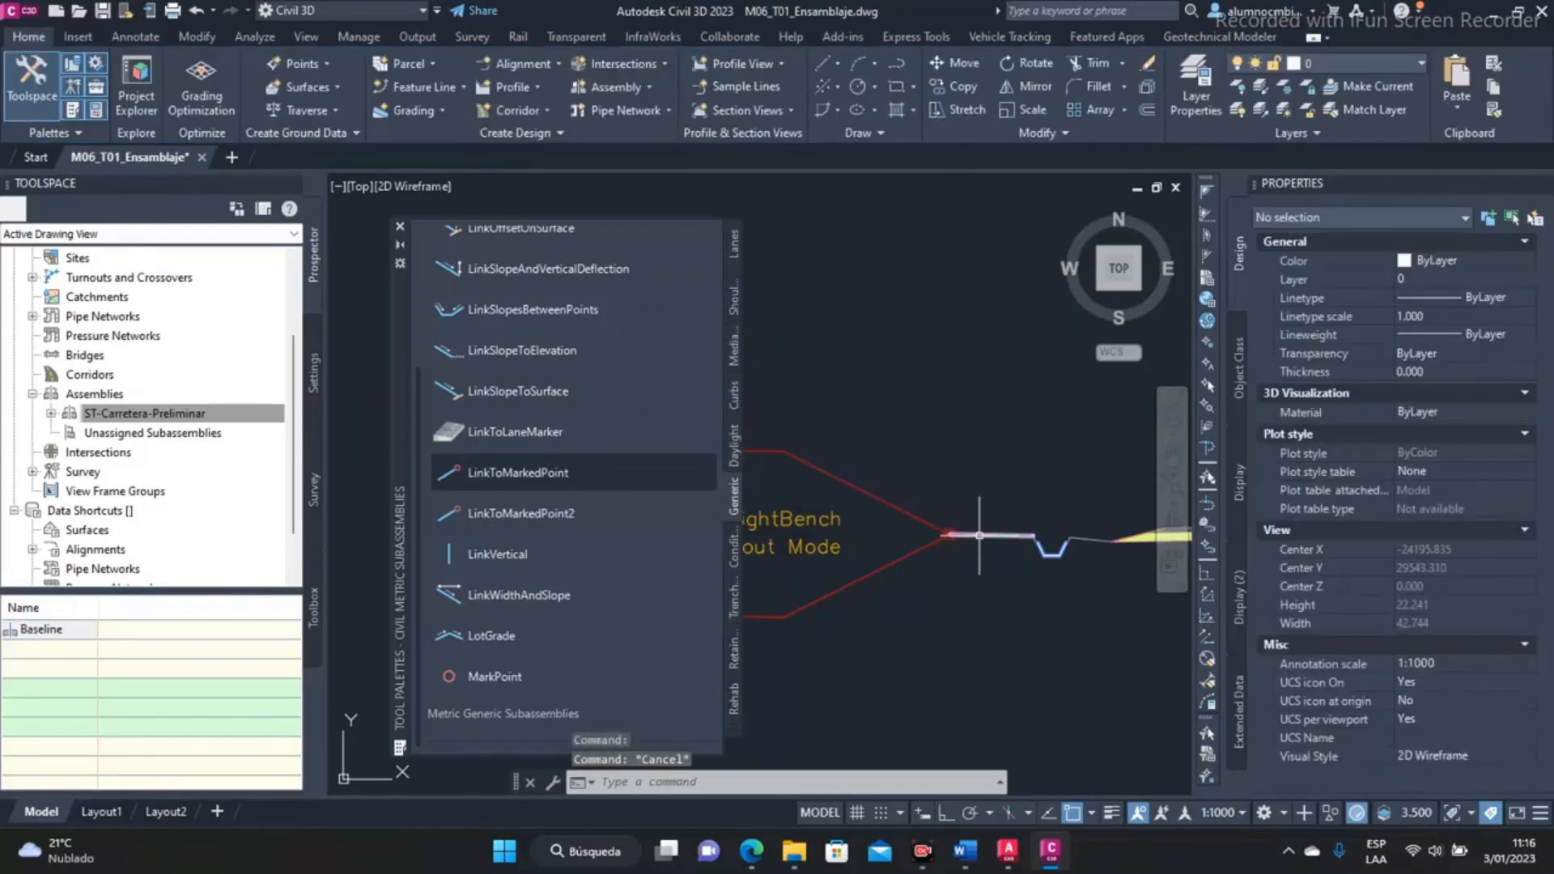
Change the left berm link's description to "Berma de recepcion lado izquierdo"
left_click(980, 535)
left_click(1470, 284)
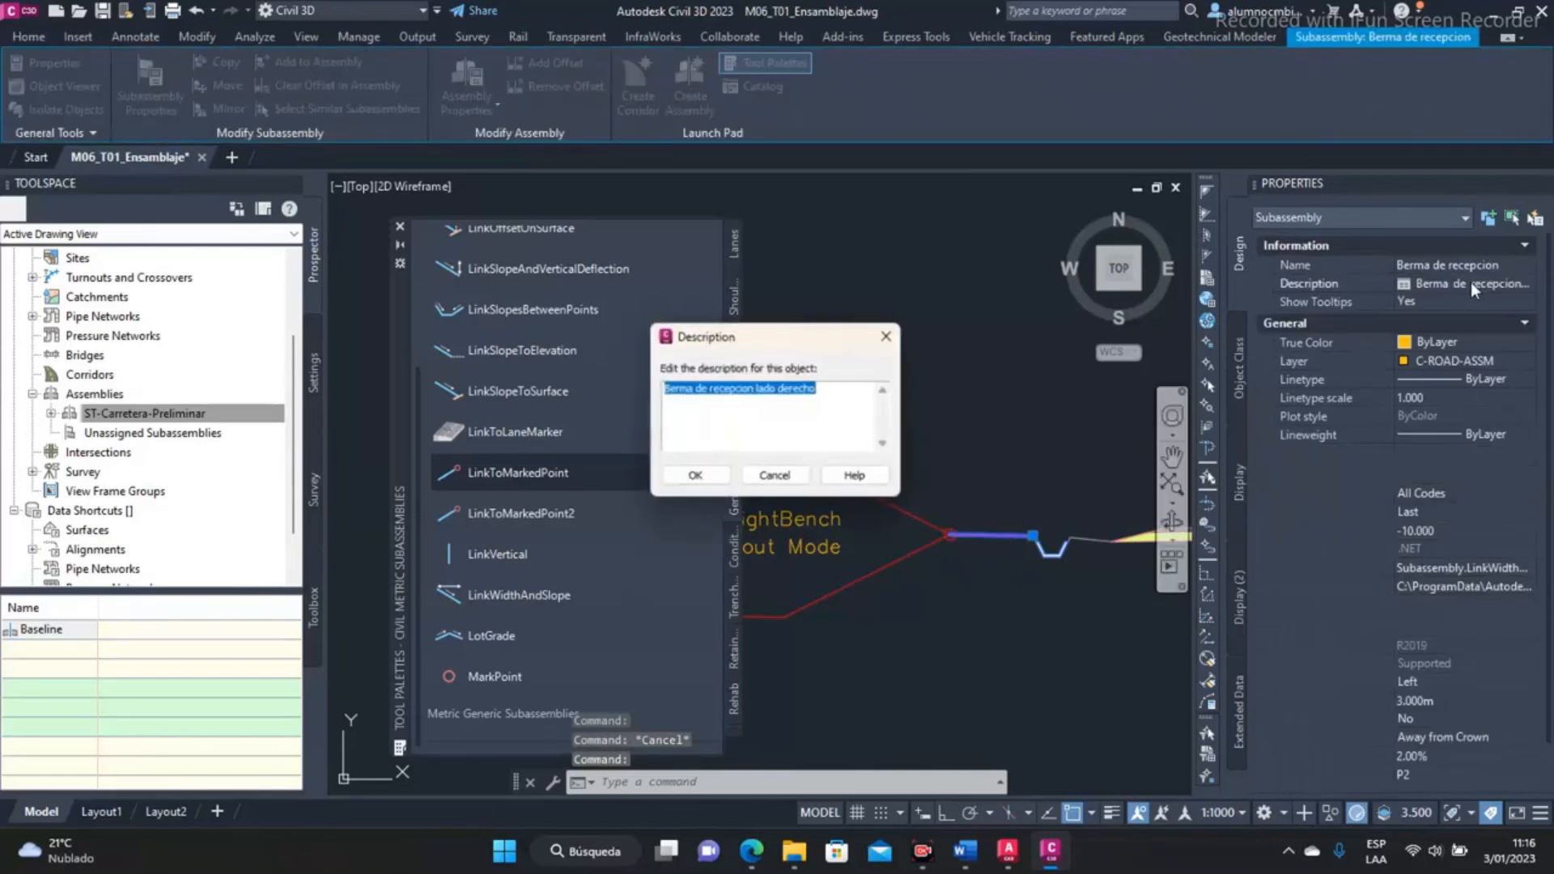
left_click(801, 388)
double_click(802, 388)
type("izquierdo")
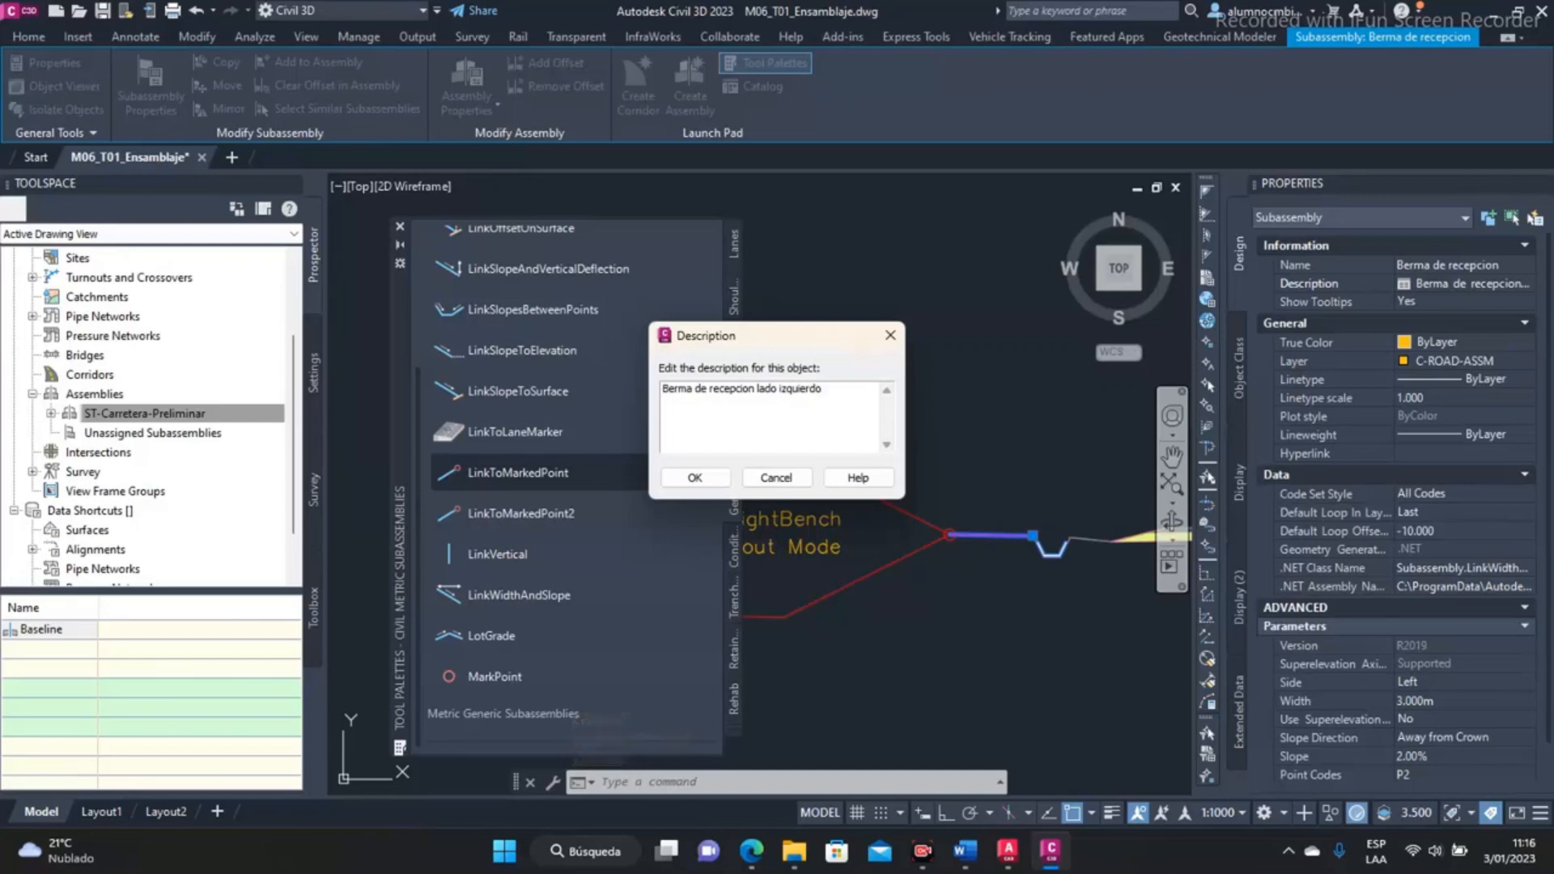
left_click(695, 477)
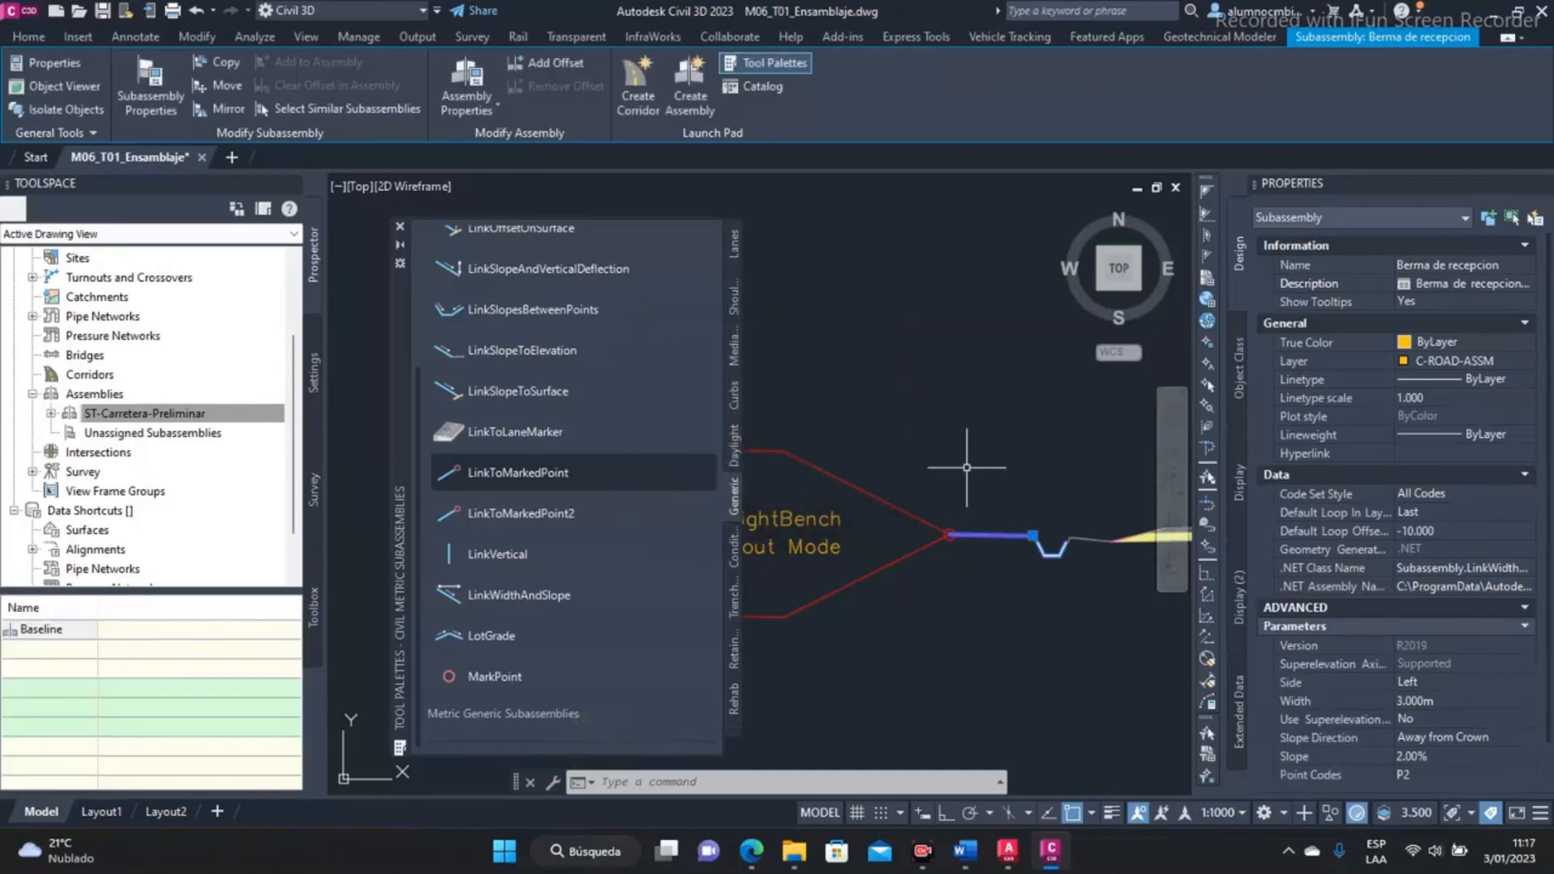
key("Escape")
Close the subassembly tool palettes and the object properties to free up the drawing area around the assembly
scroll(930, 467, "down", 6)
middle_click_drag(1014, 489, 963, 539)
scroll(915, 530, "up", 2)
left_click(400, 227)
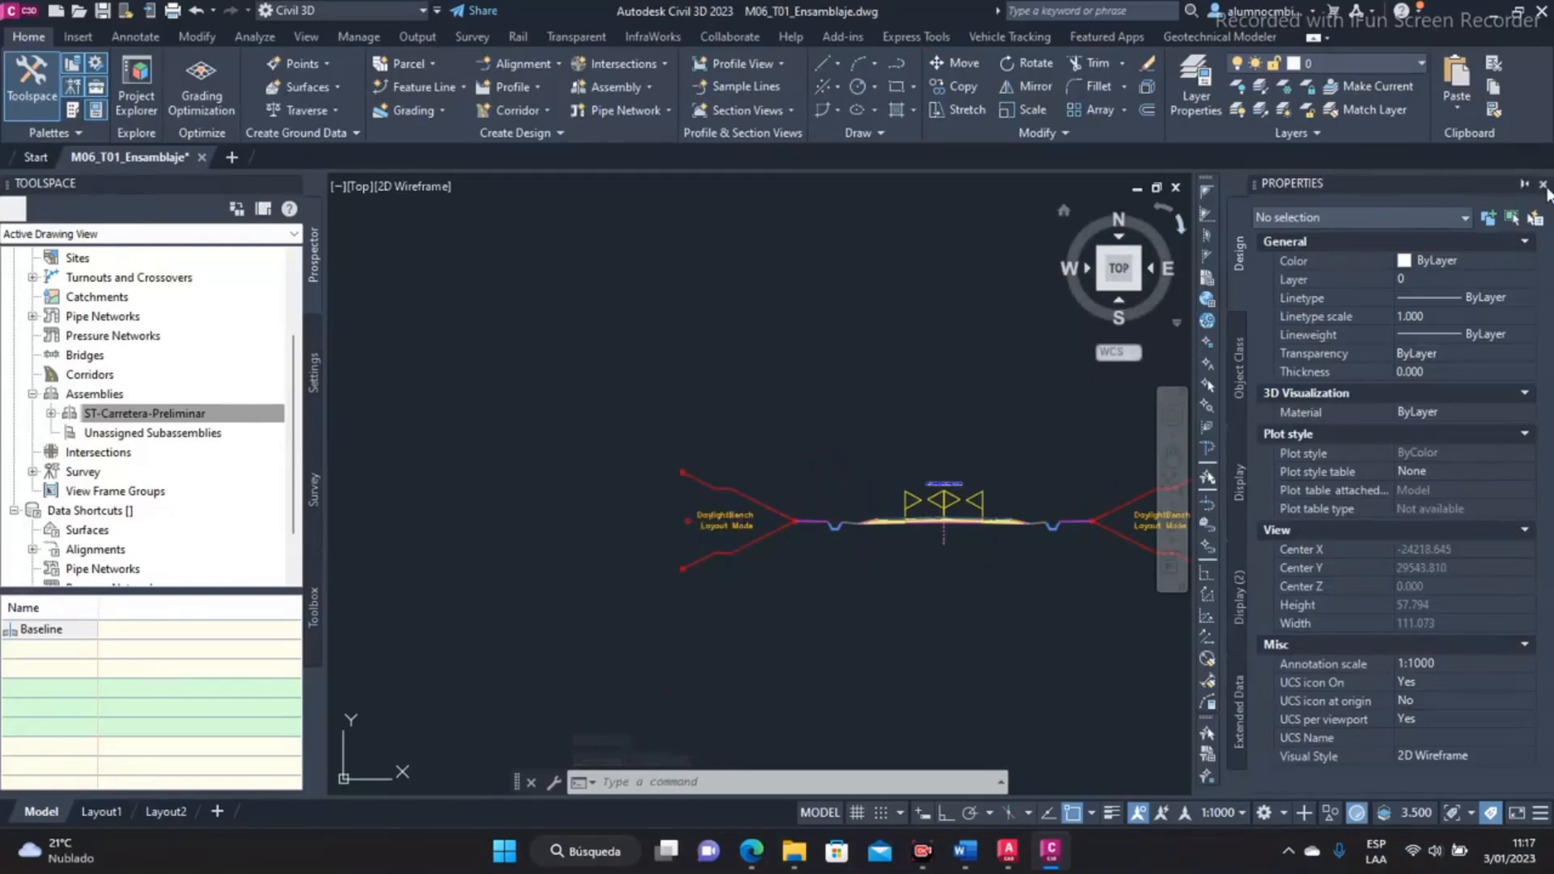
left_click(1543, 186)
Copy the ST-CARRETERA-PRELIMINAR title text to just above the left lane, and end the command
scroll(1134, 499, "up", 6)
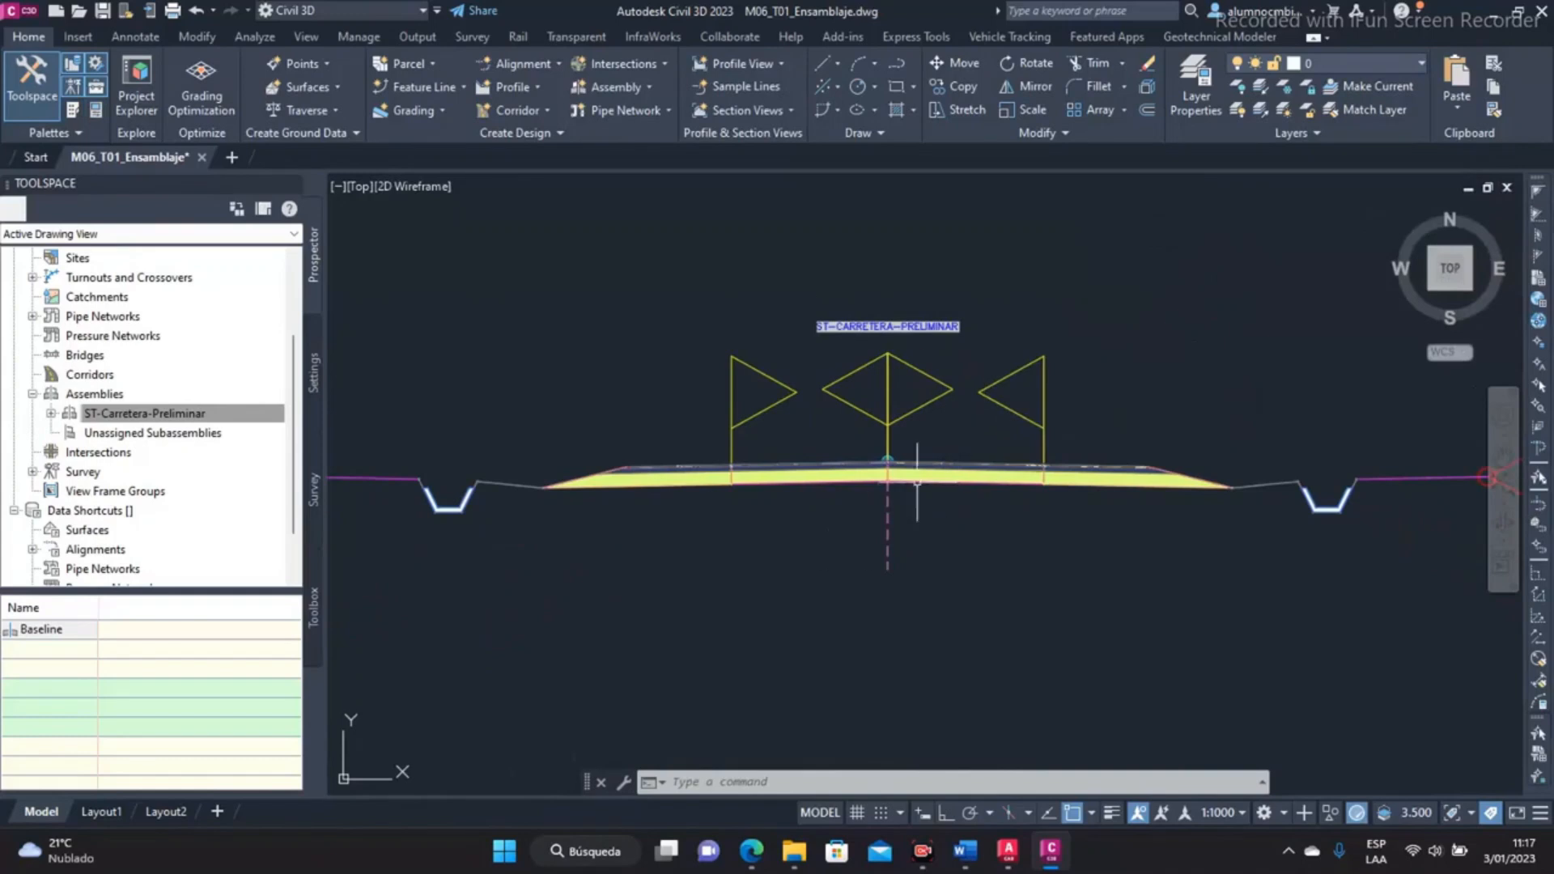
scroll(761, 437, "up", 2)
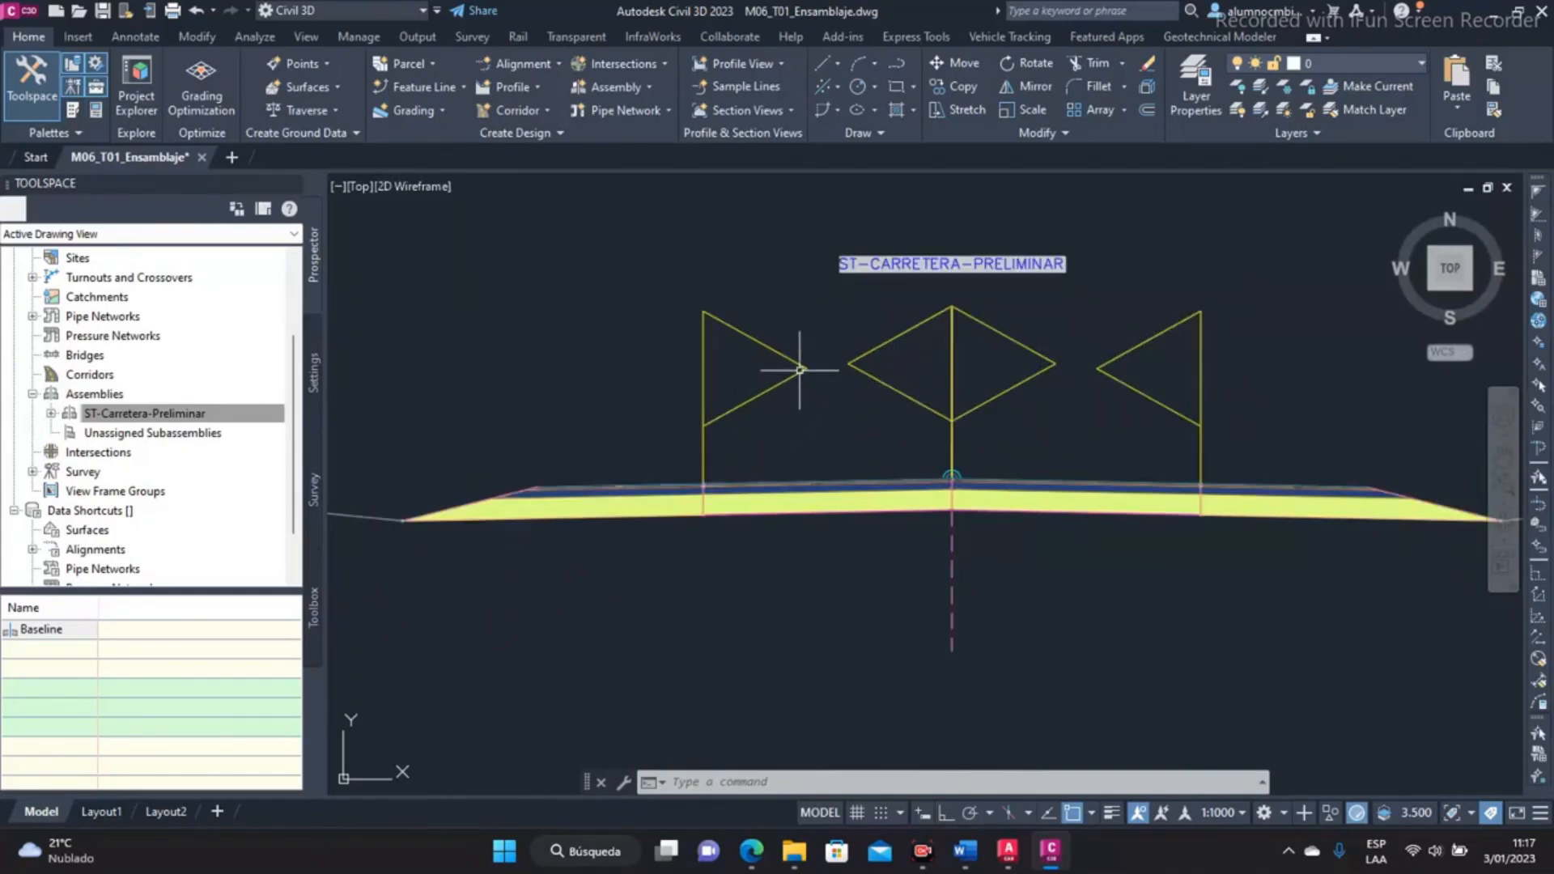
type("c")
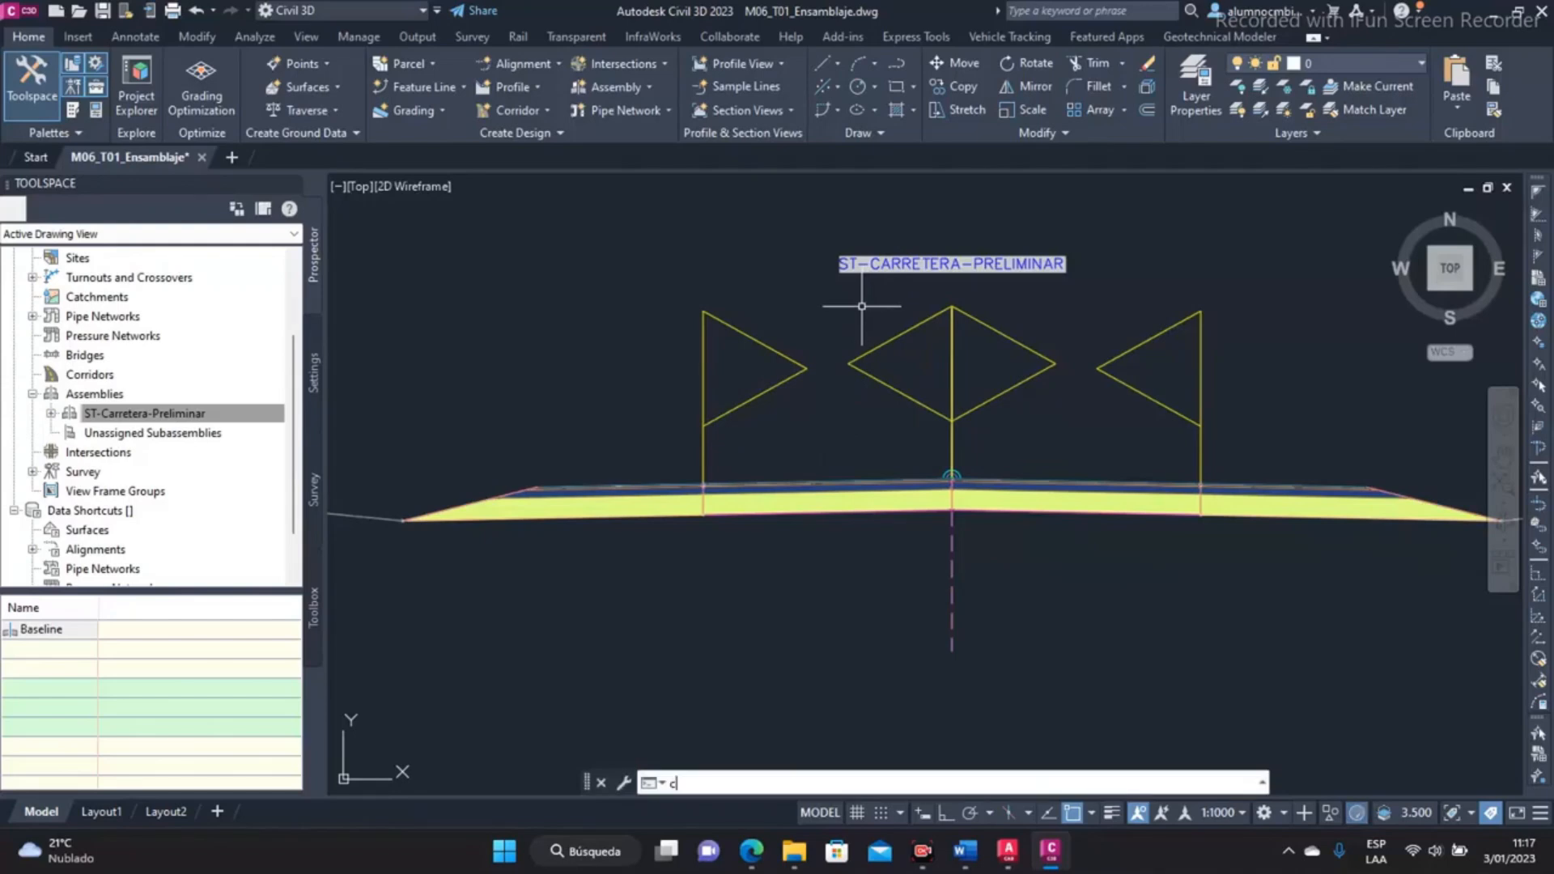
type("o")
key("Return")
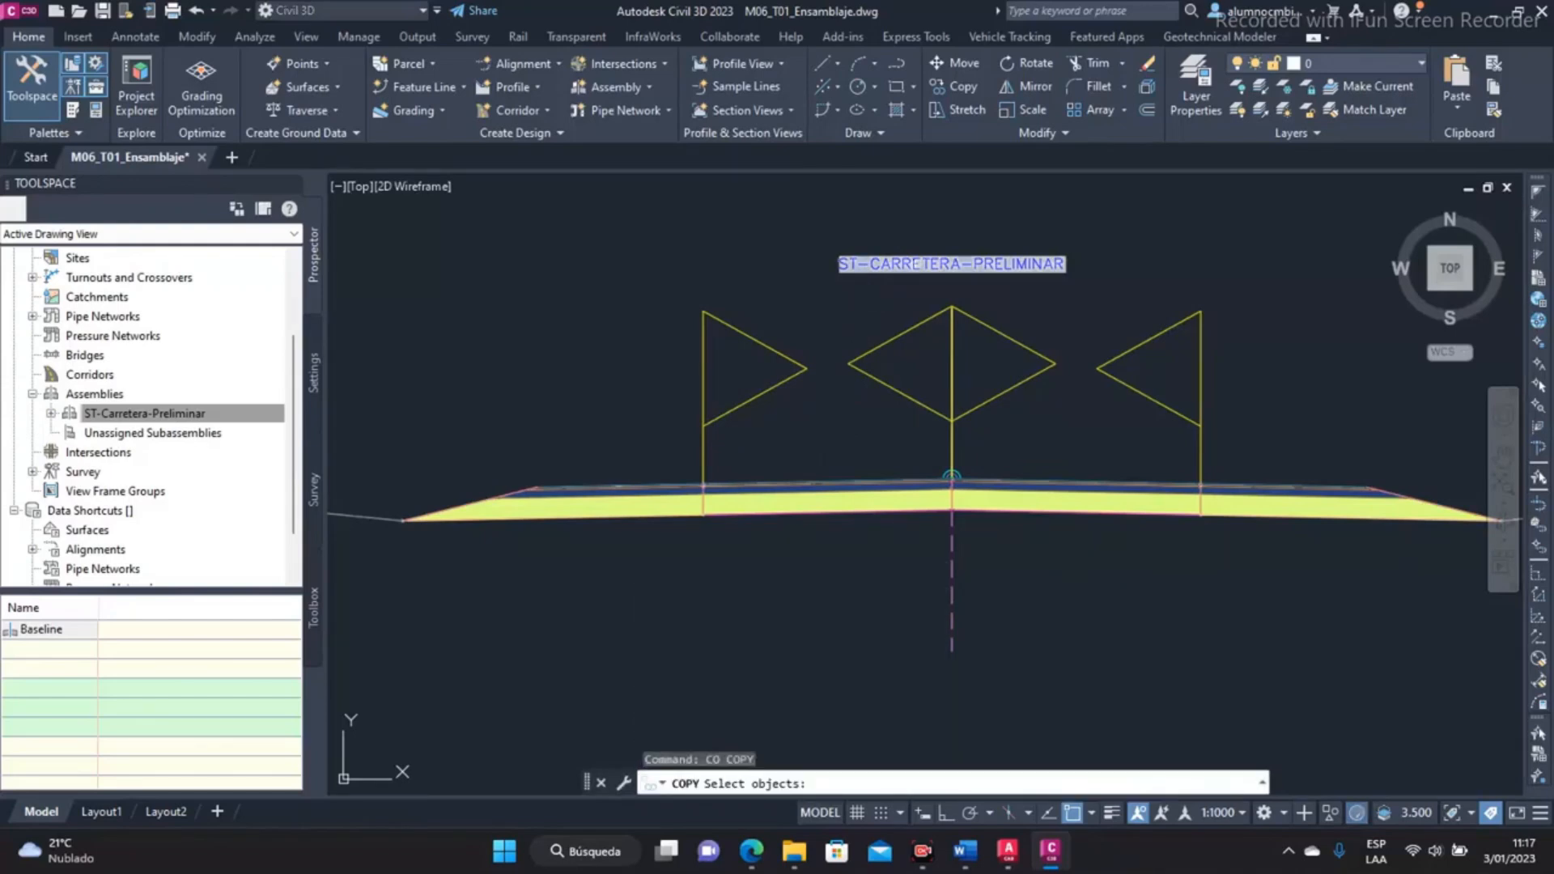
left_click(918, 263)
key("Return")
left_click(947, 263)
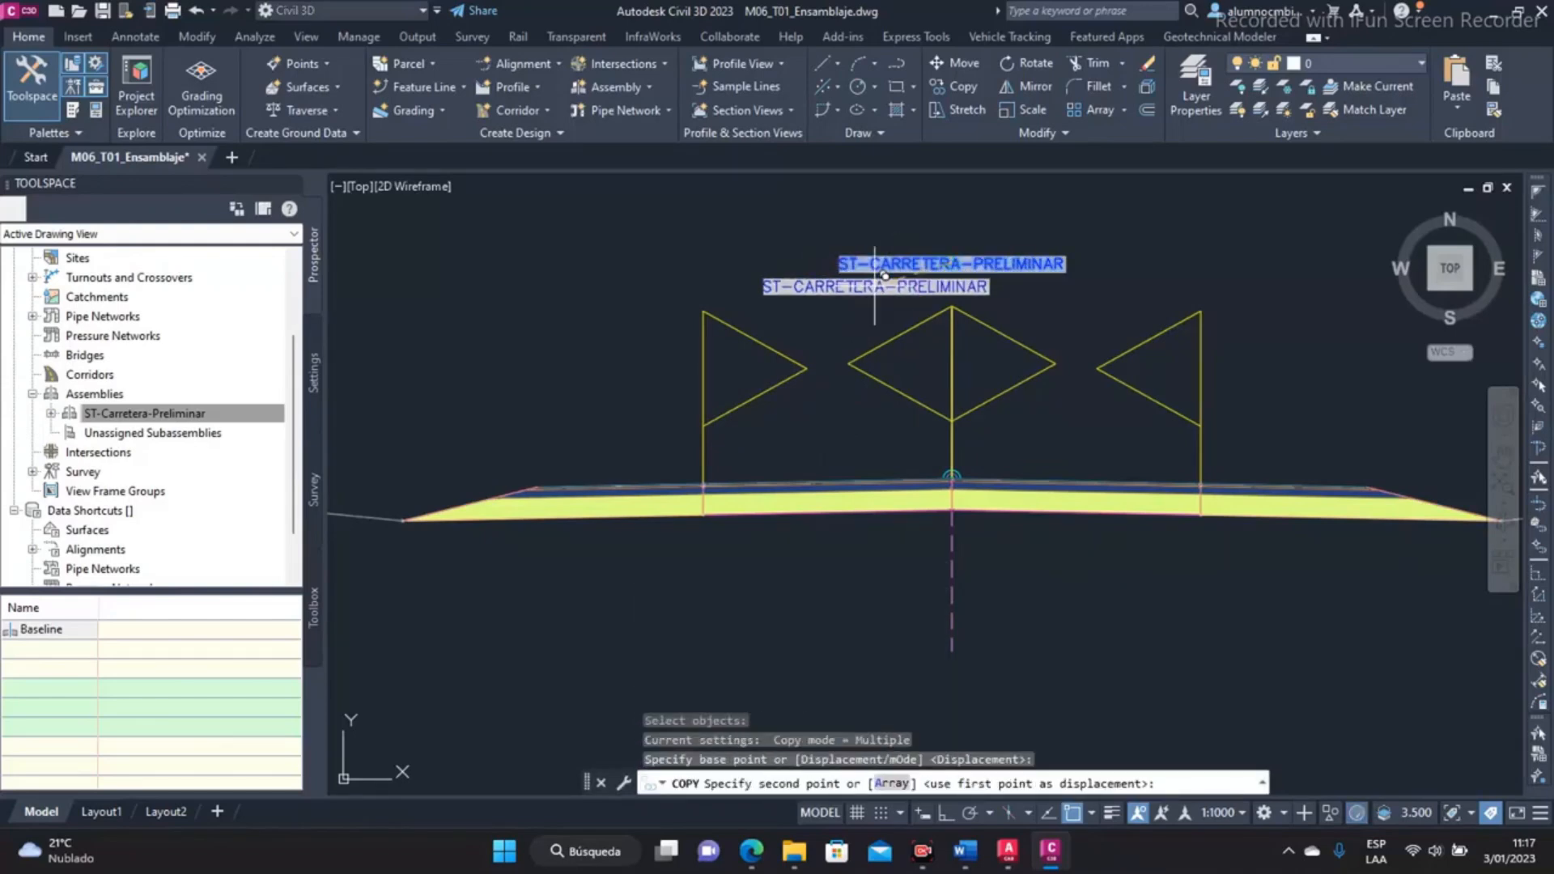
left_click(820, 426)
key("Escape")
Narrow the copied title's text frame to about the width of its text
left_click(910, 429)
double_click(911, 427)
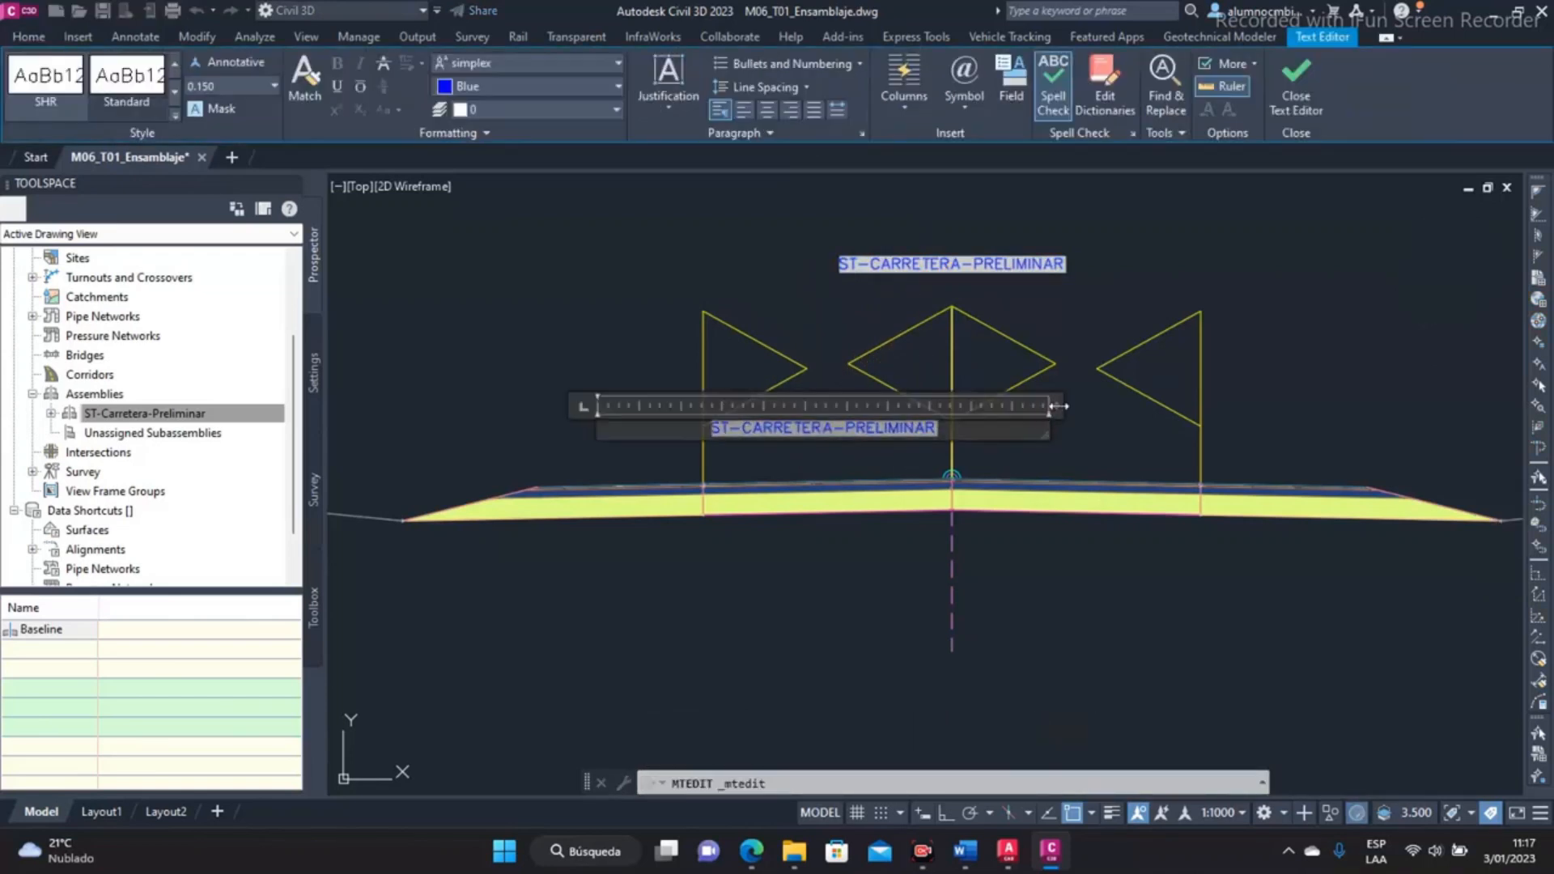
left_click(838, 437)
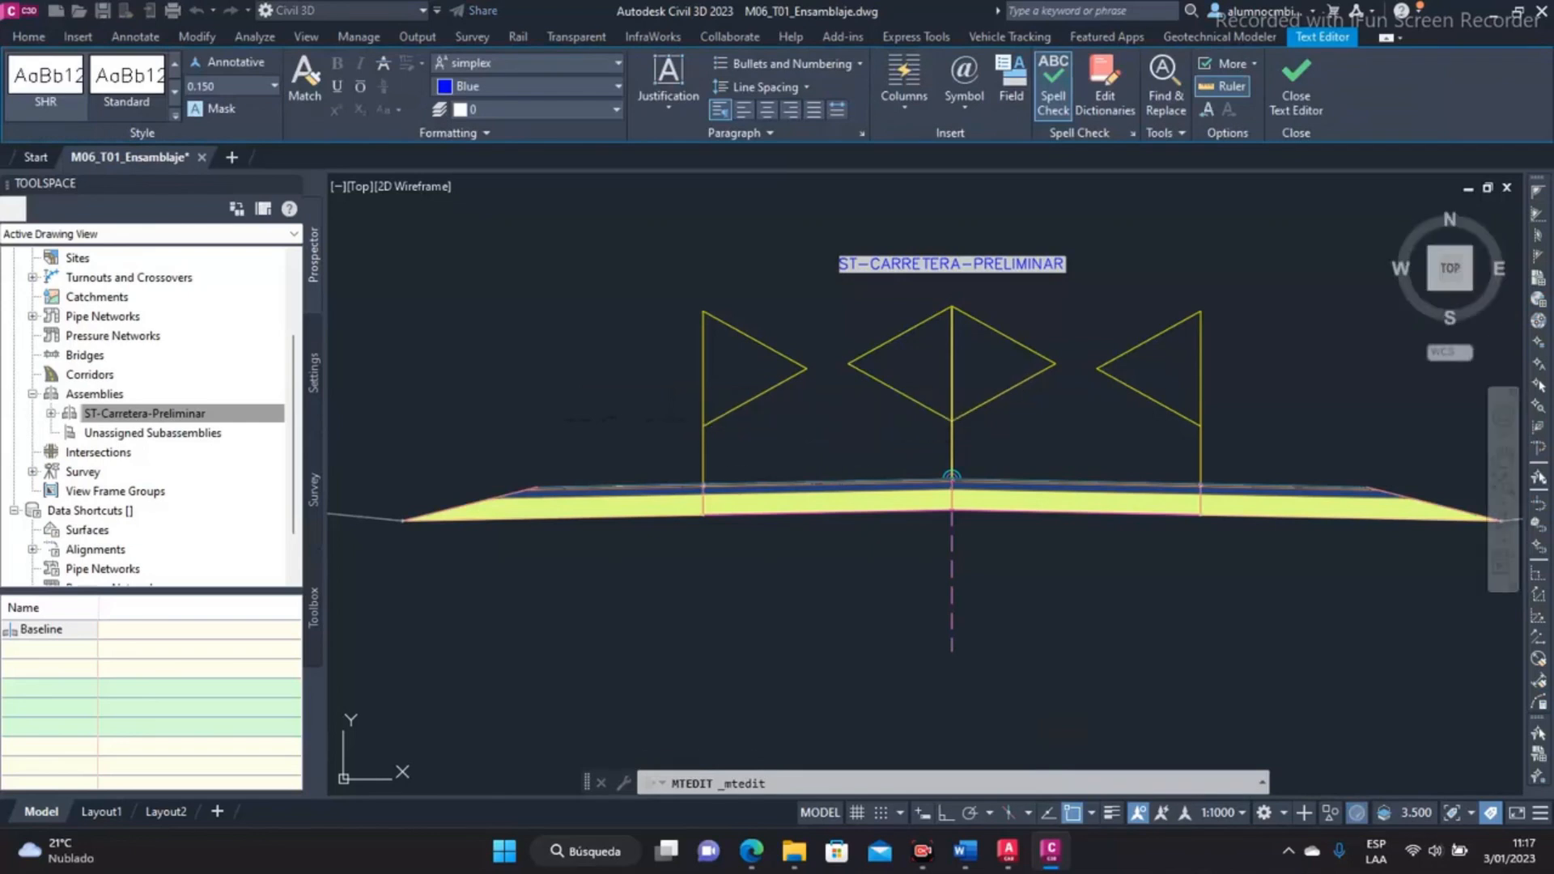
Replace the copied text's field with one linked to the left lane subassembly's Name property, in uppercase format
double_click(844, 429)
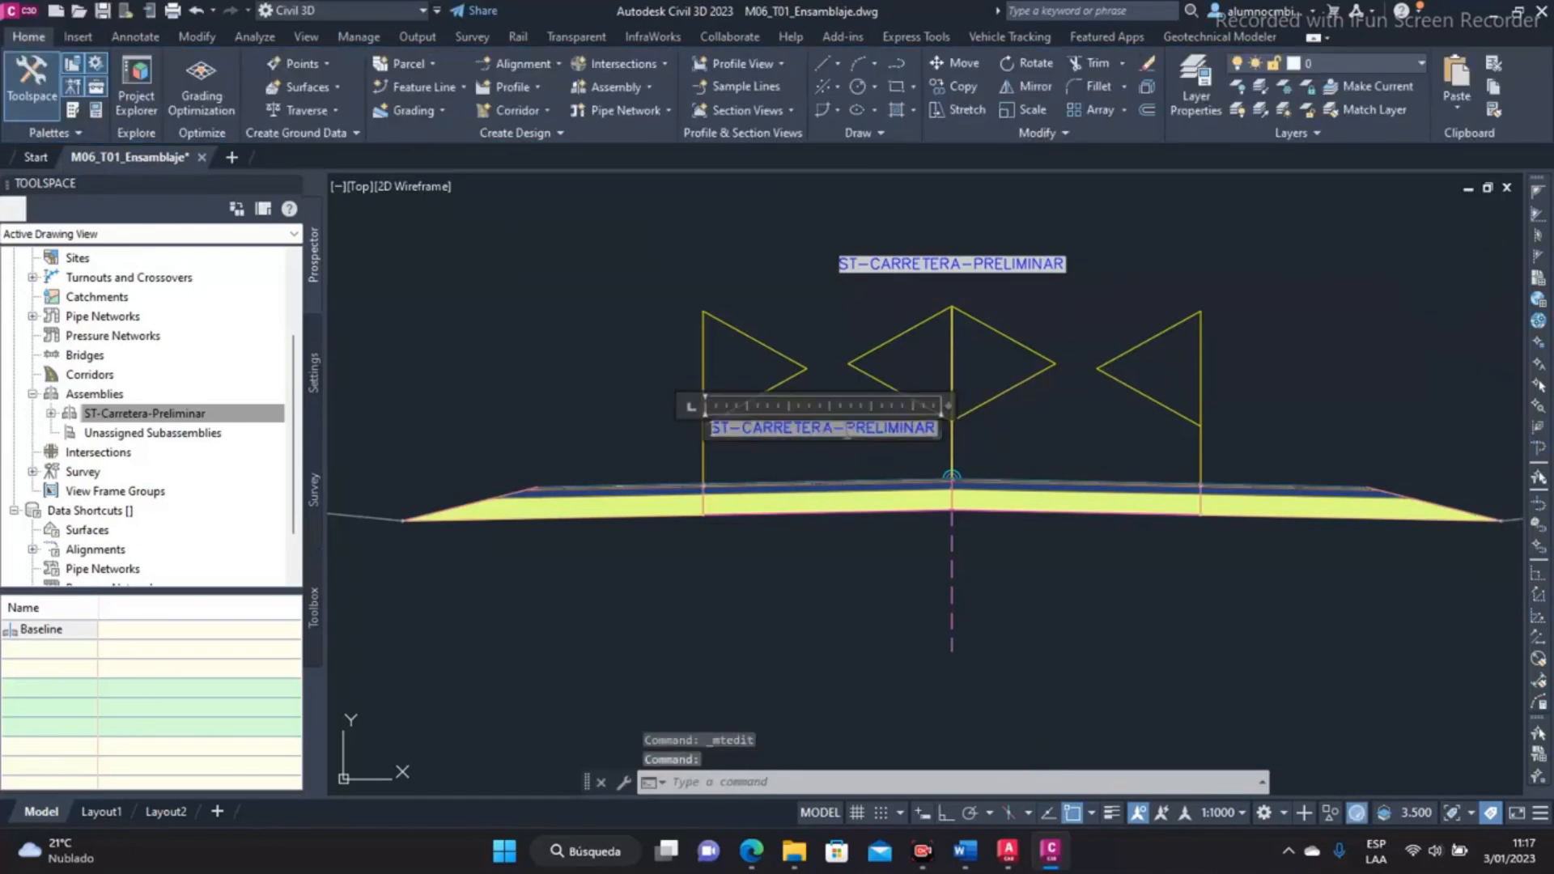
triple_click(863, 431)
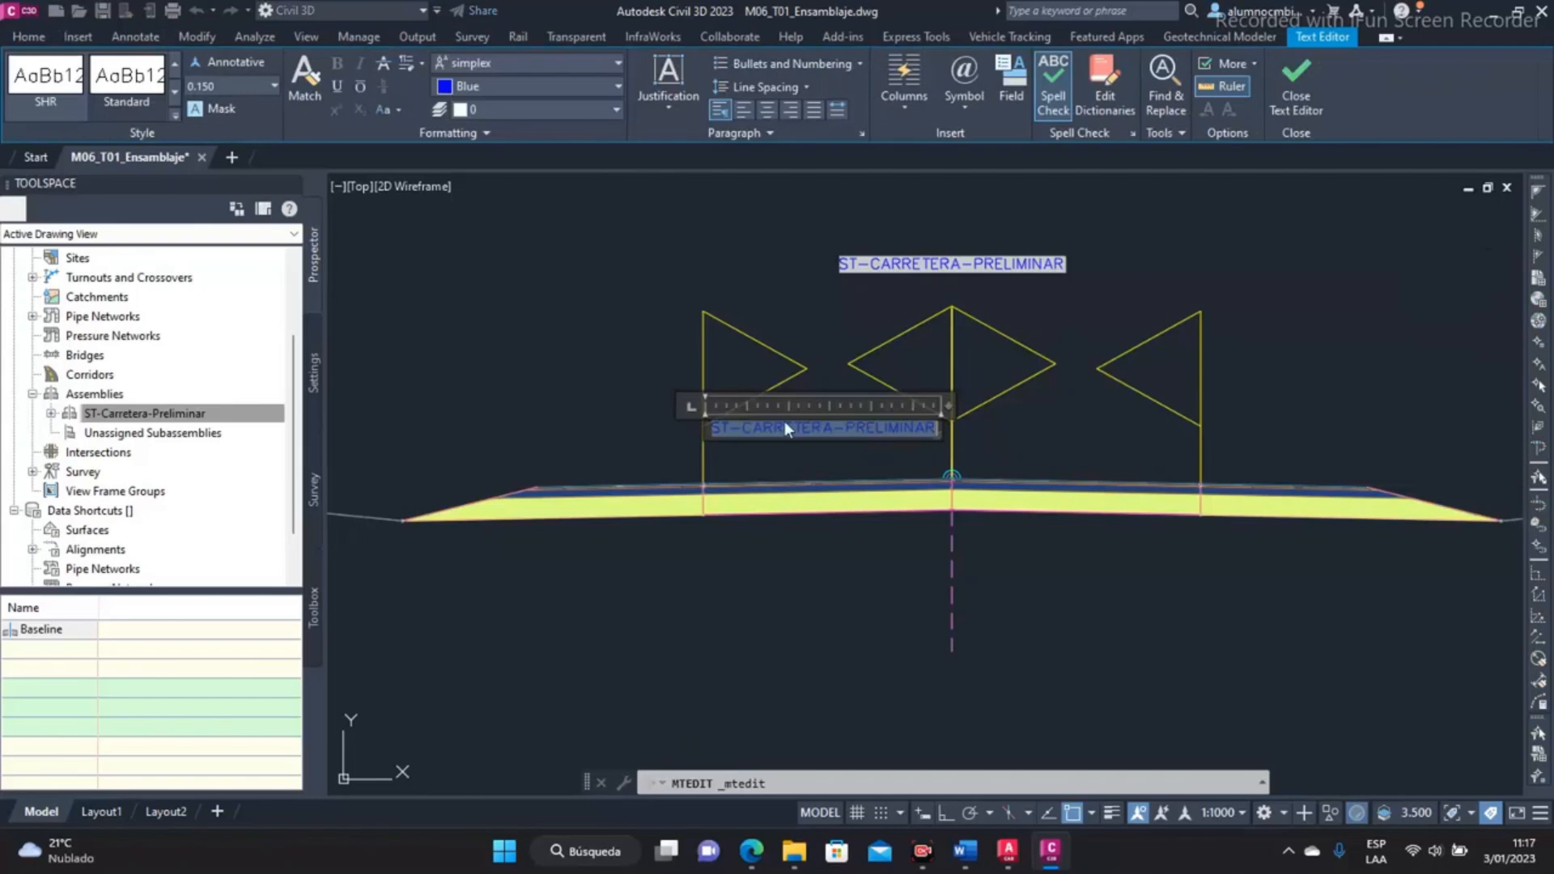
left_click(1003, 88)
left_click_drag(1012, 241, 998, 227)
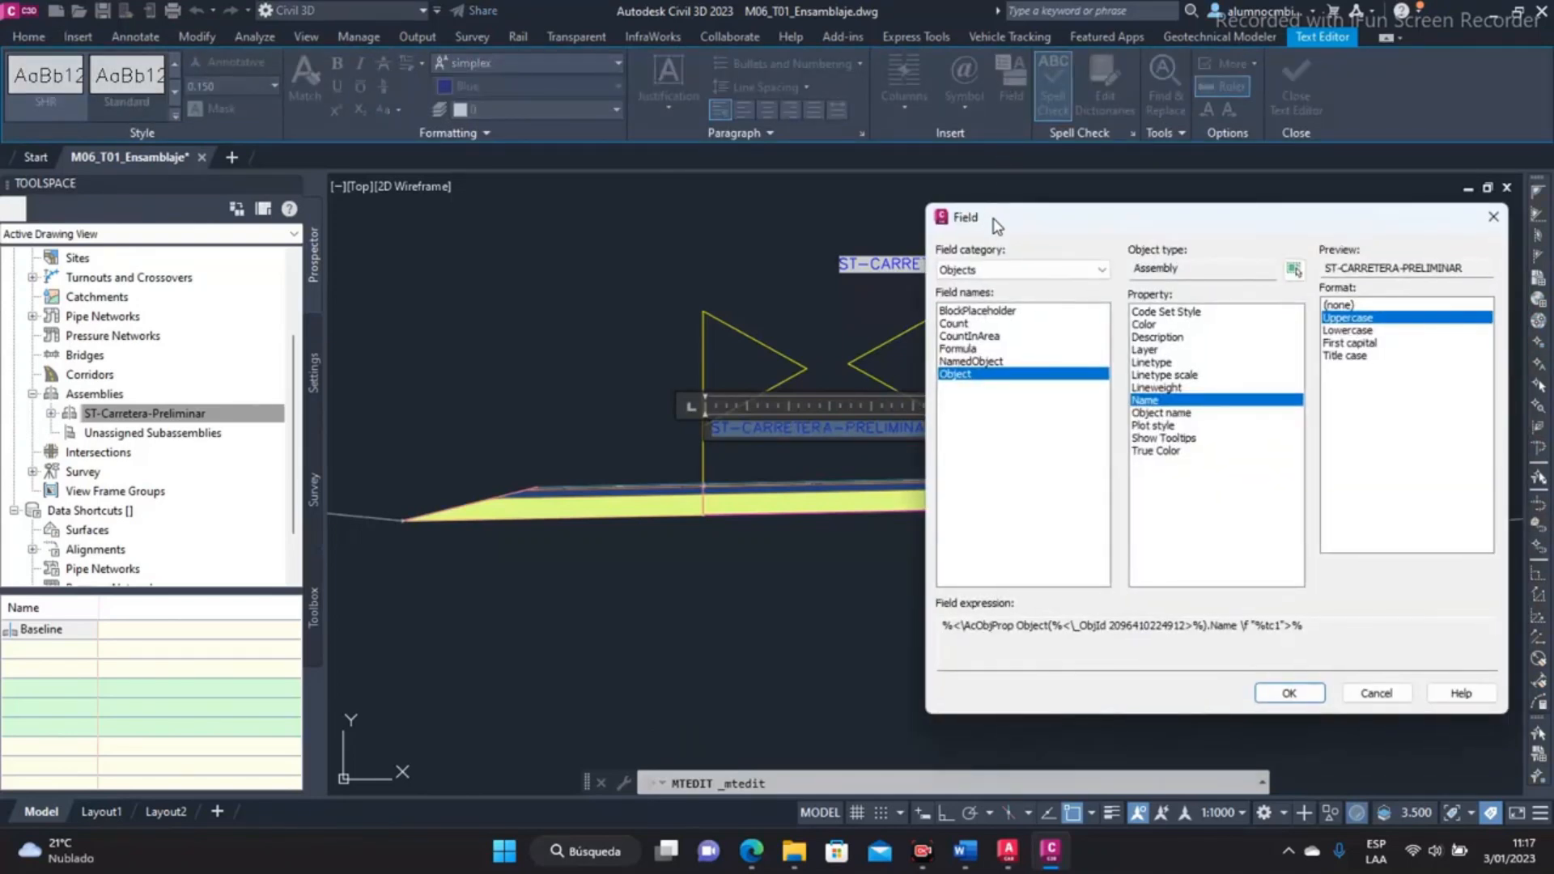
left_click(1293, 270)
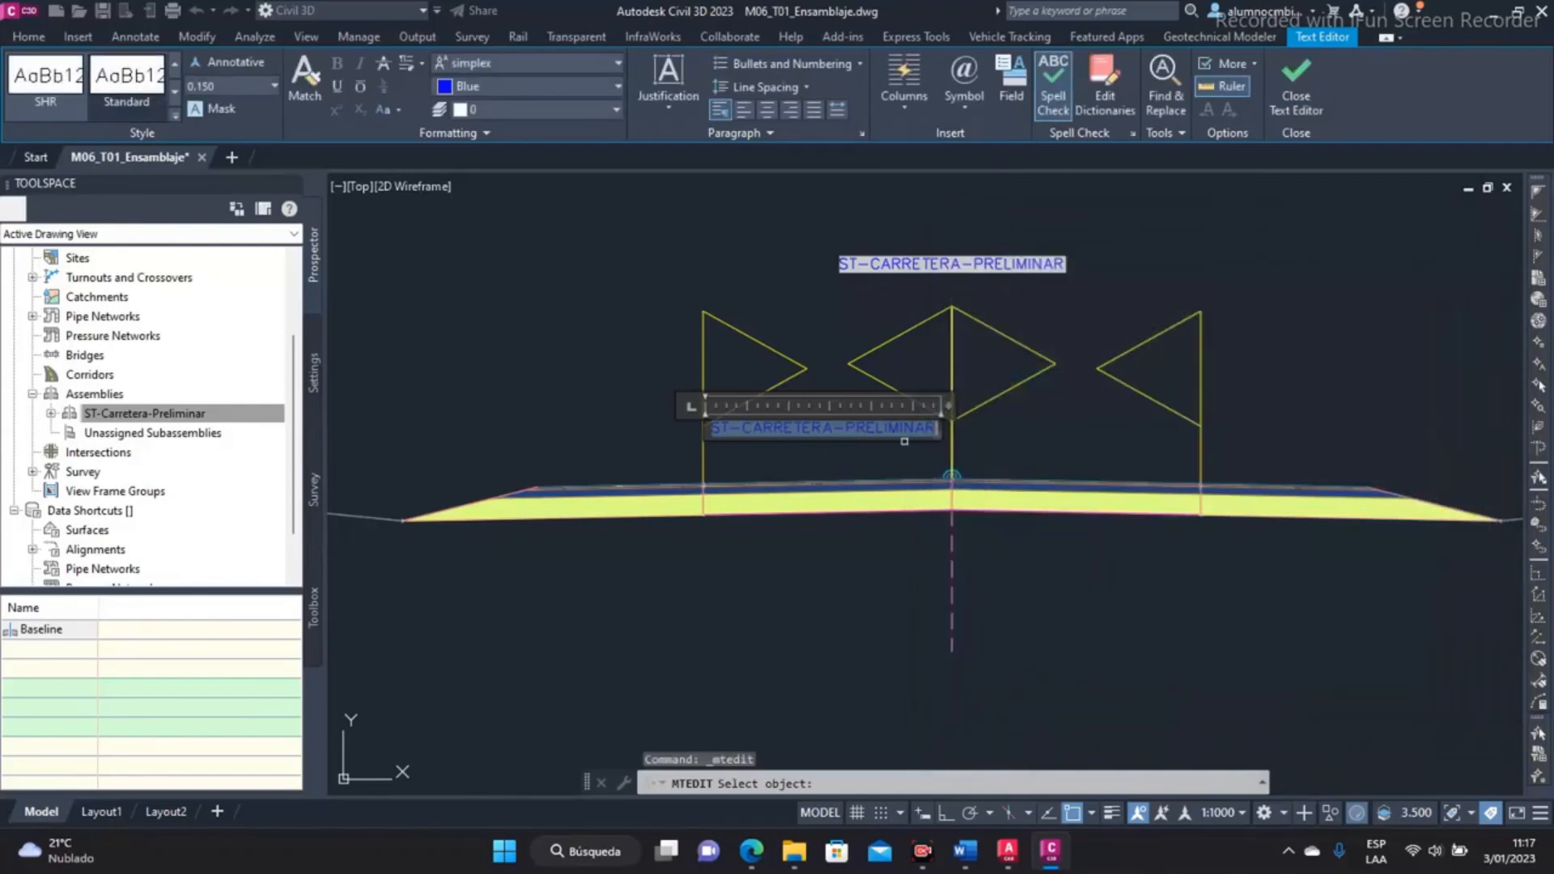
left_click(842, 482)
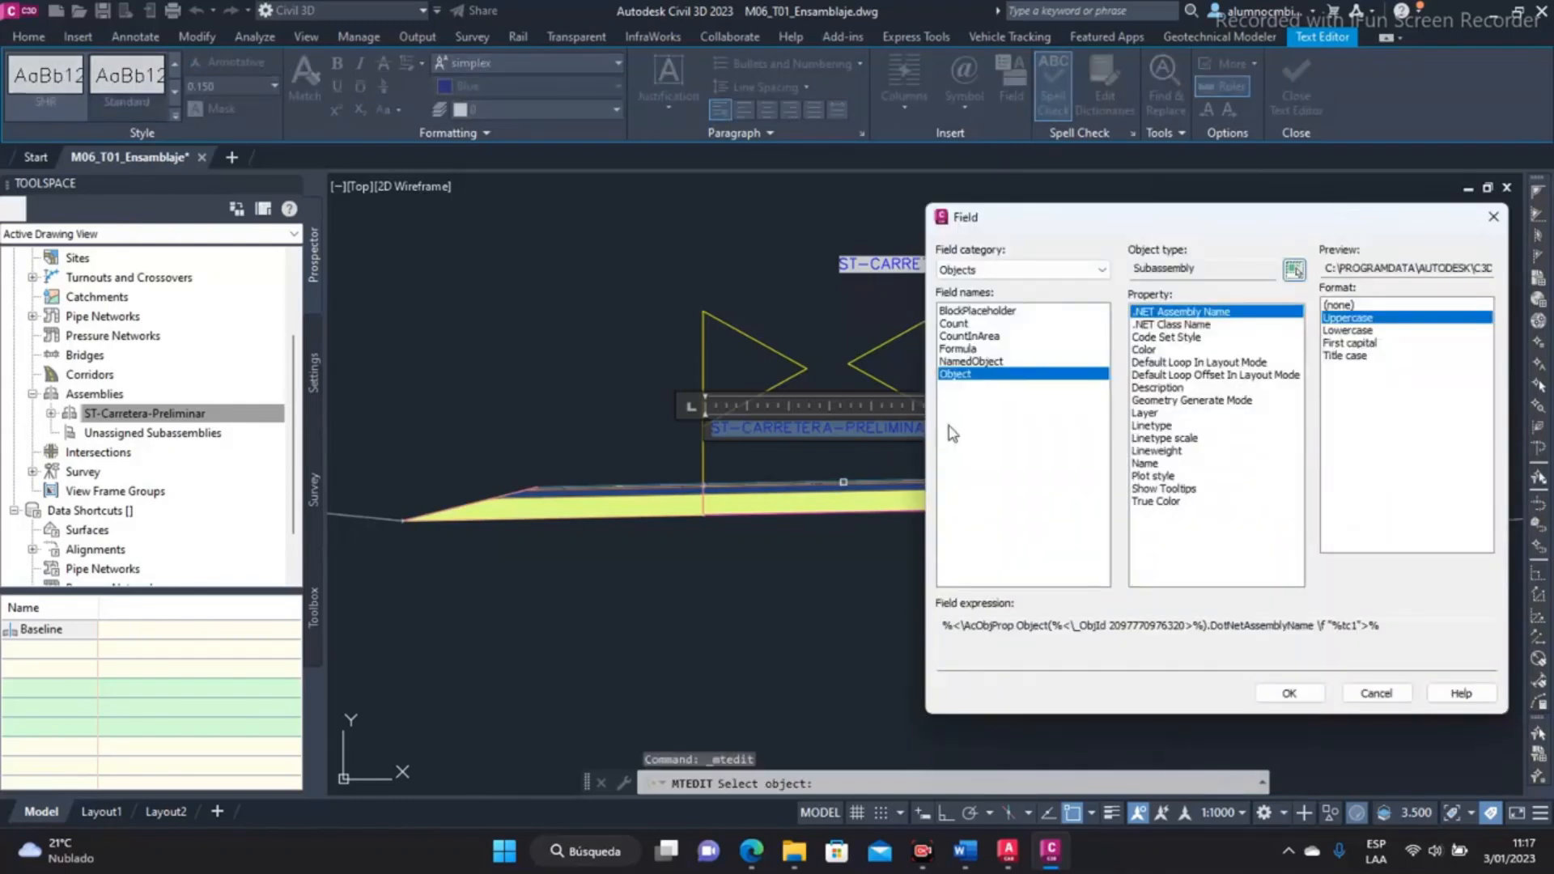
left_click(1146, 464)
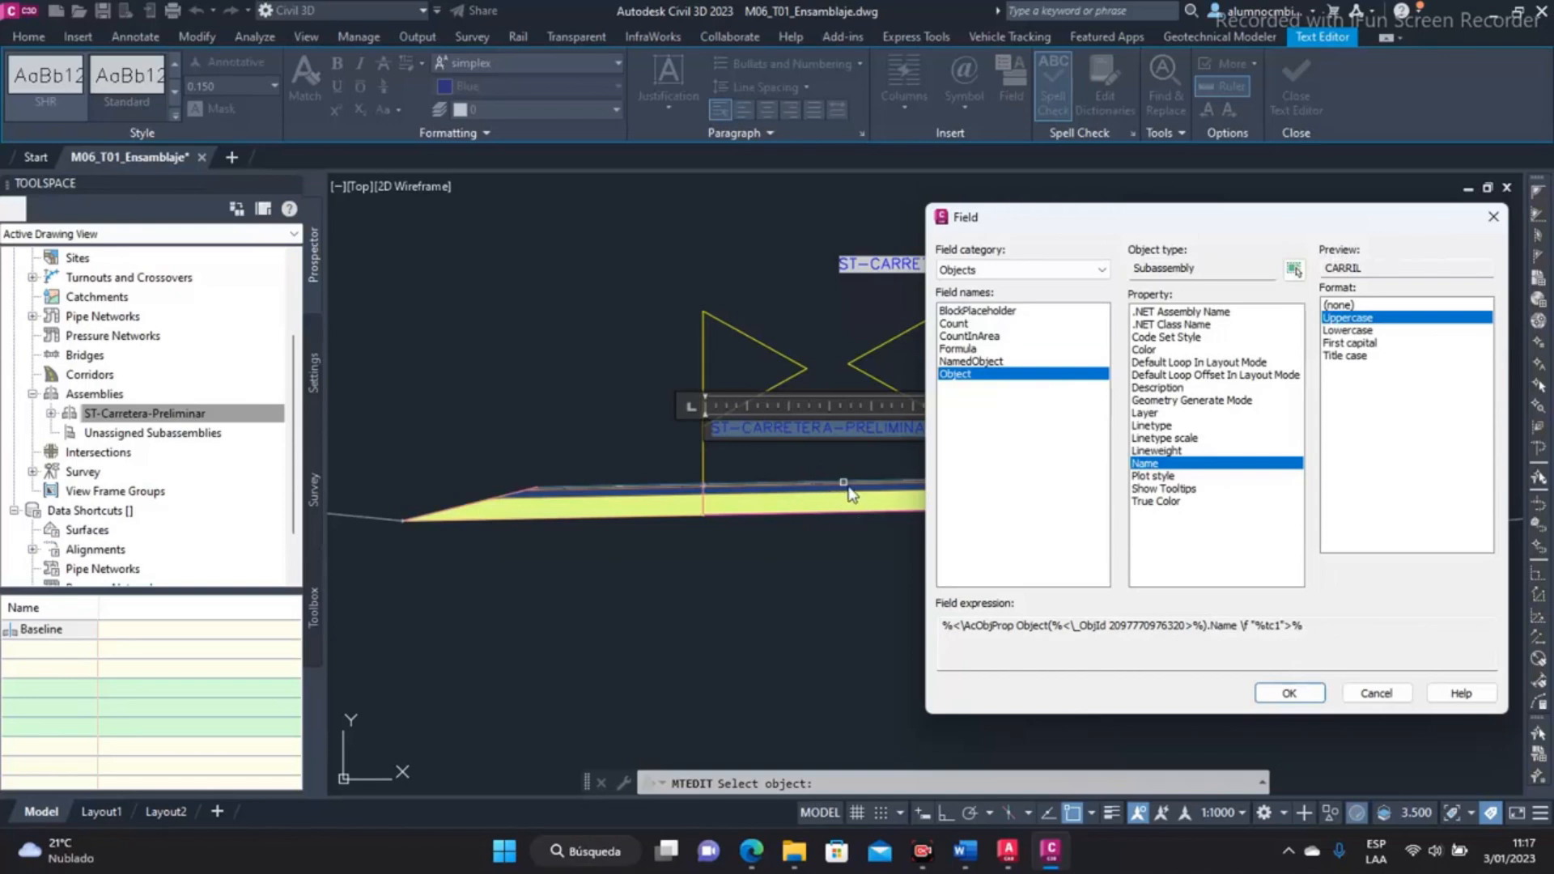
left_click_drag(1376, 272, 1313, 285)
left_click(1290, 693)
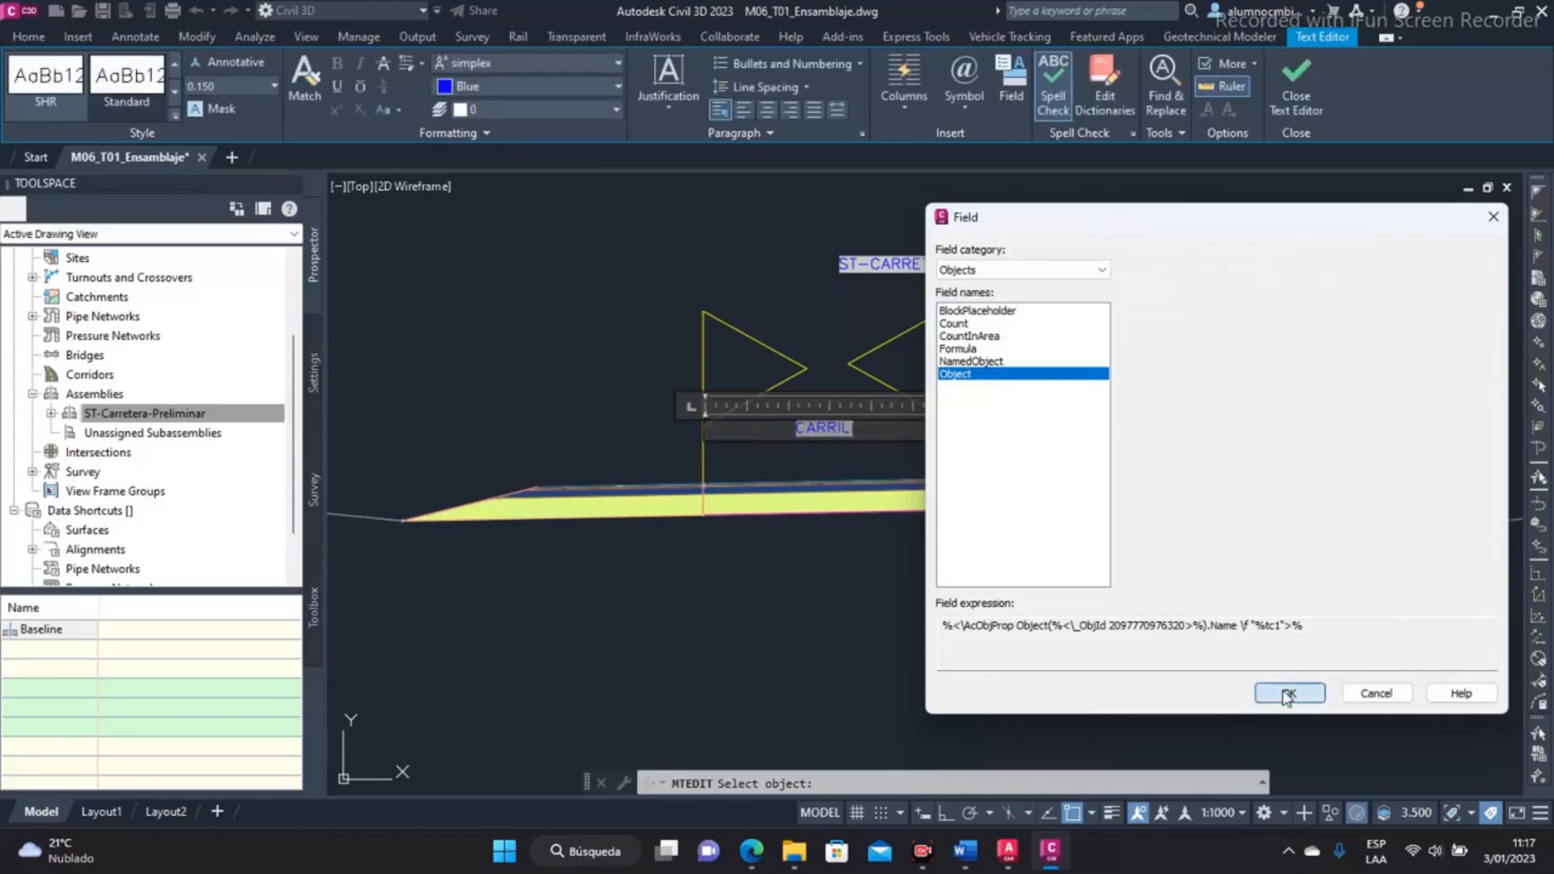
Narrow the CARRIL label's text frame and finish editing the text
left_click_drag(945, 407, 897, 407)
key("ctrl+Return")
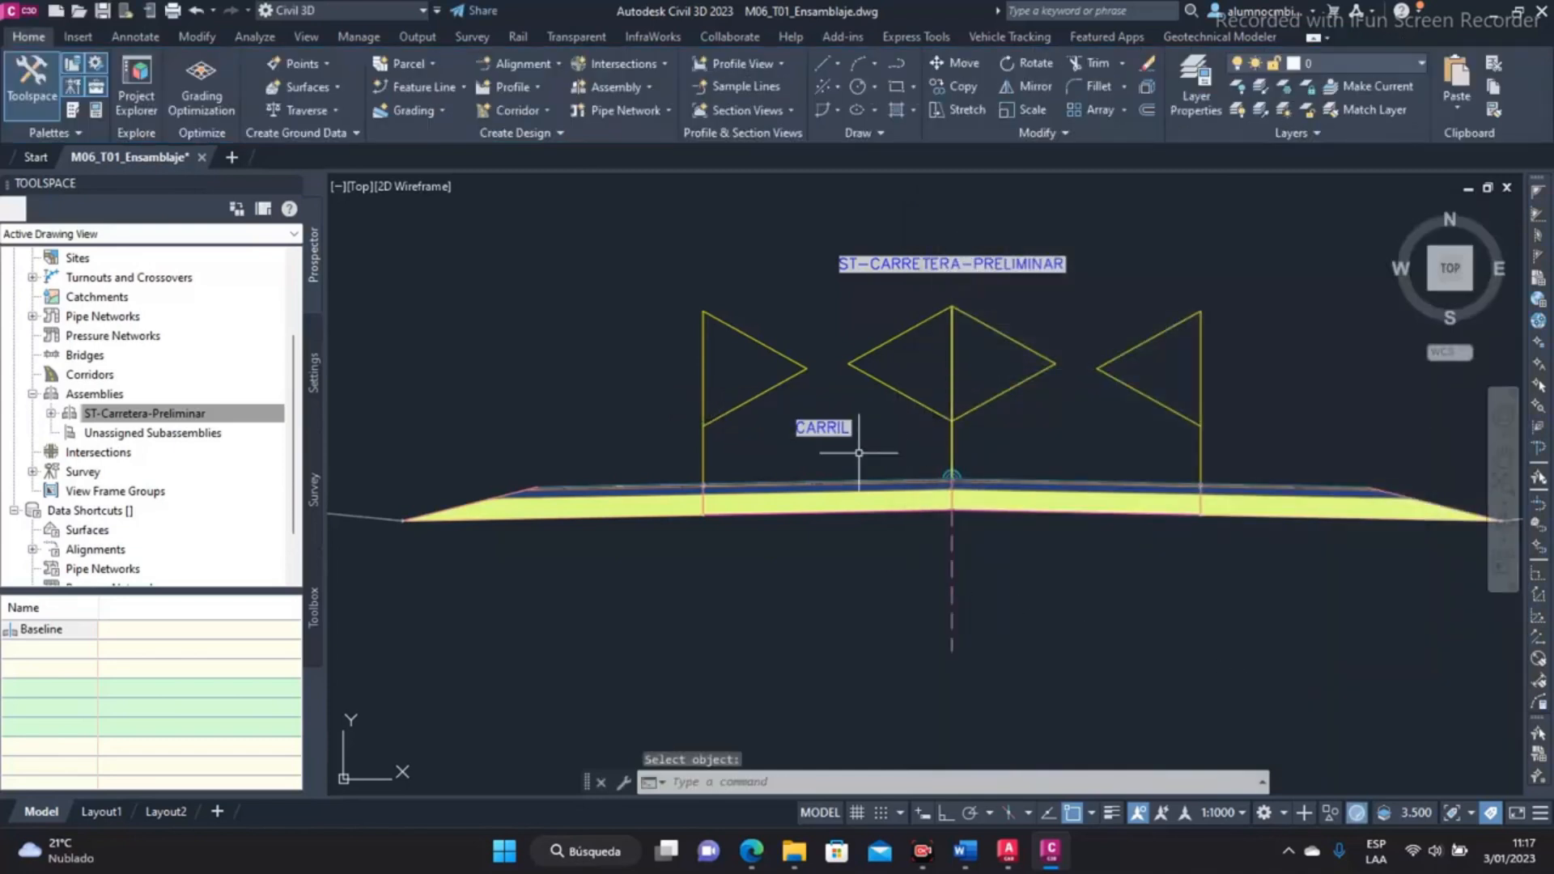
key("Return")
Set the CARRIL label's color to Red in its object properties and deselect it
left_click(795, 428)
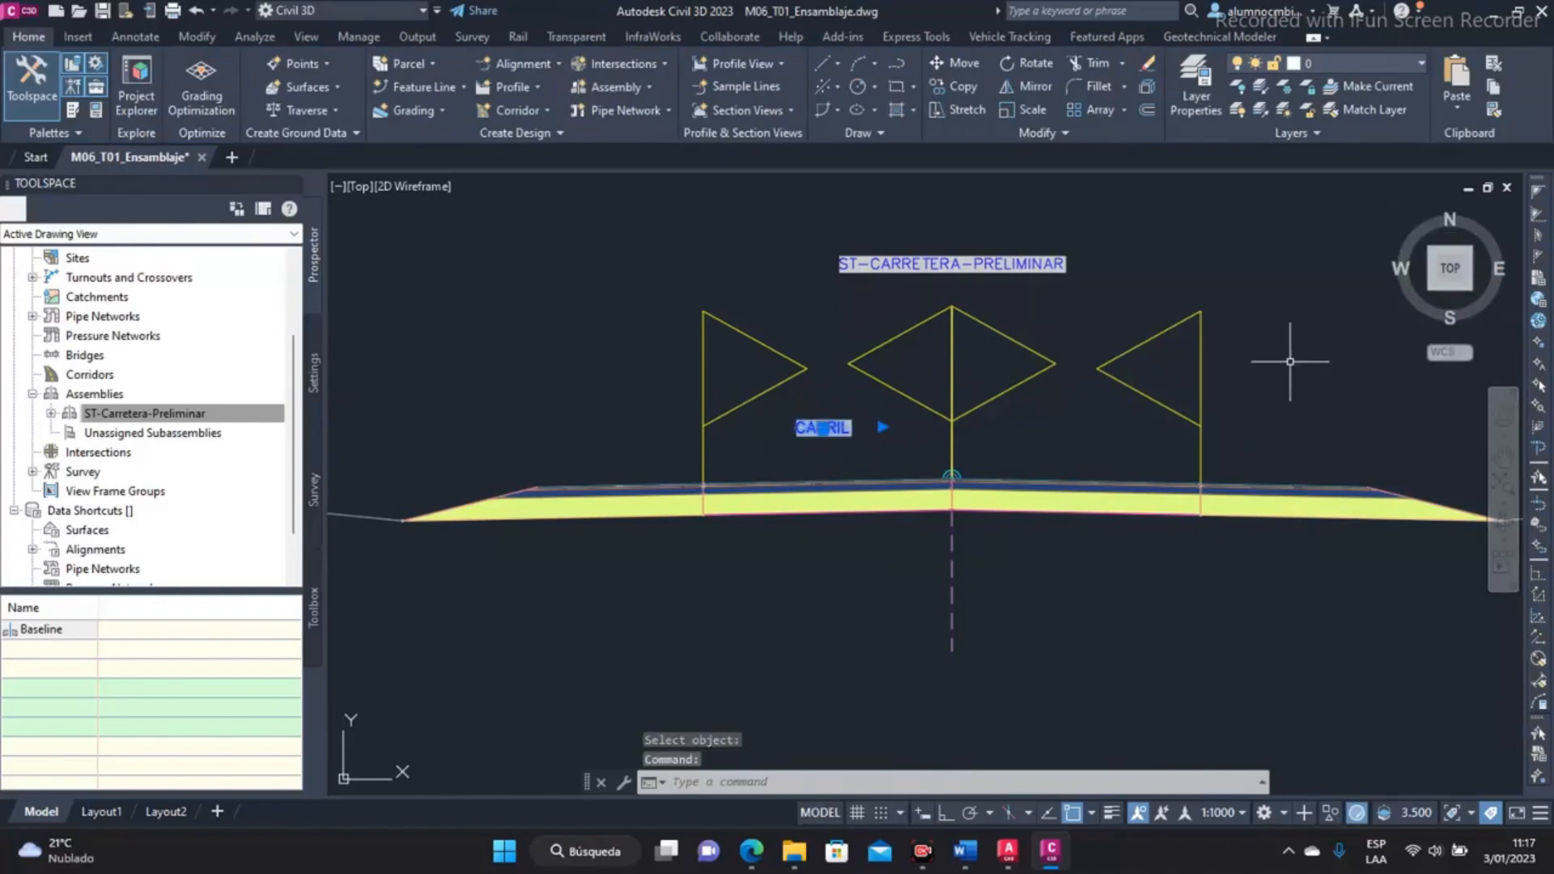
type("PR")
key("Return")
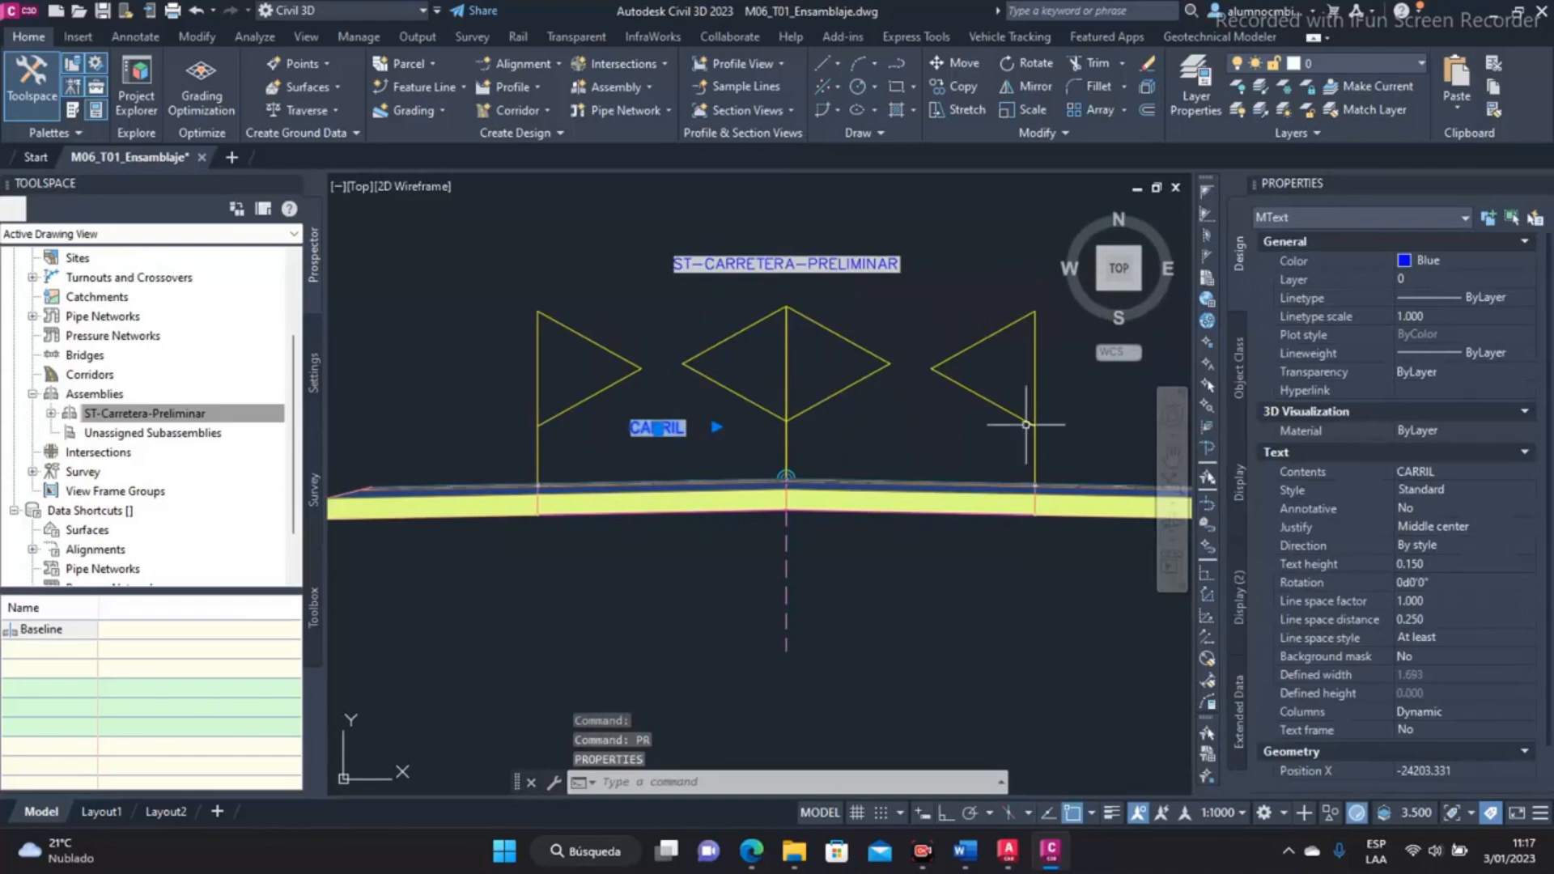
left_click(1467, 259)
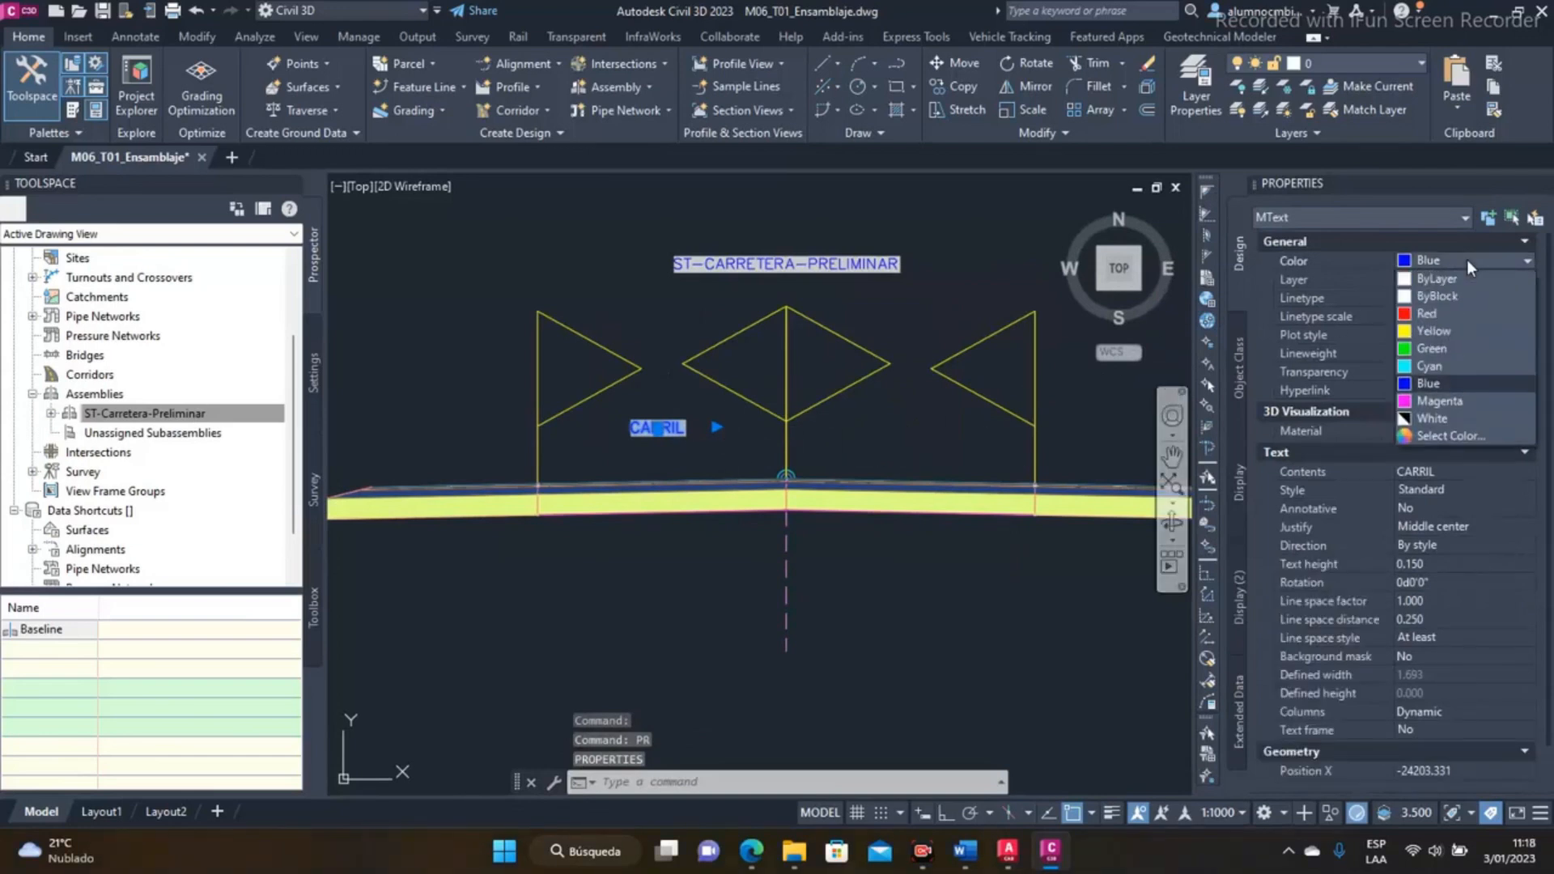
left_click(1444, 314)
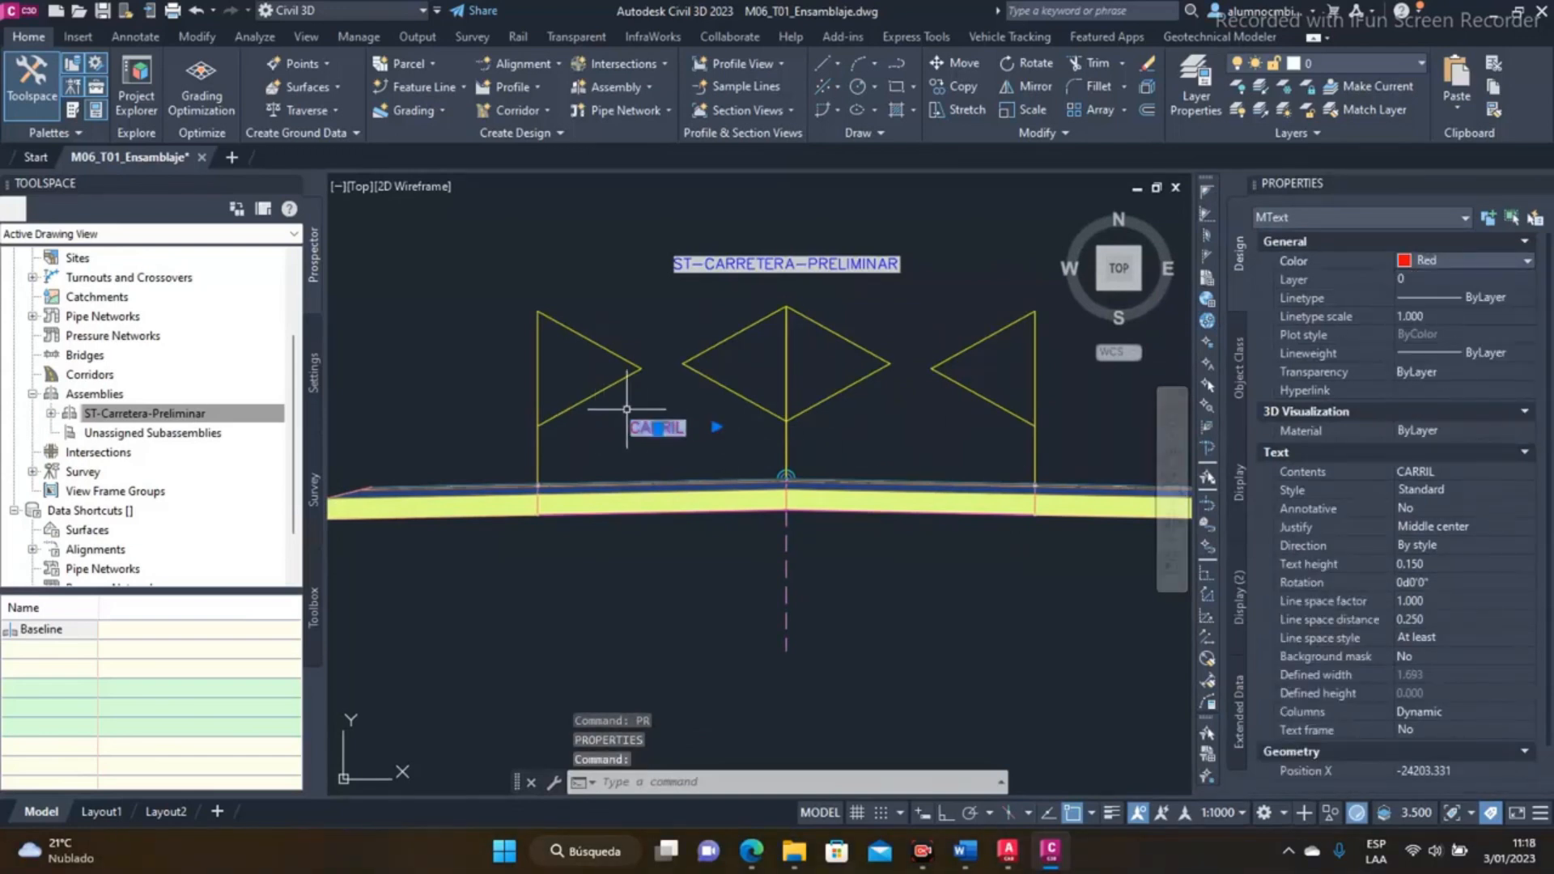
key("Escape")
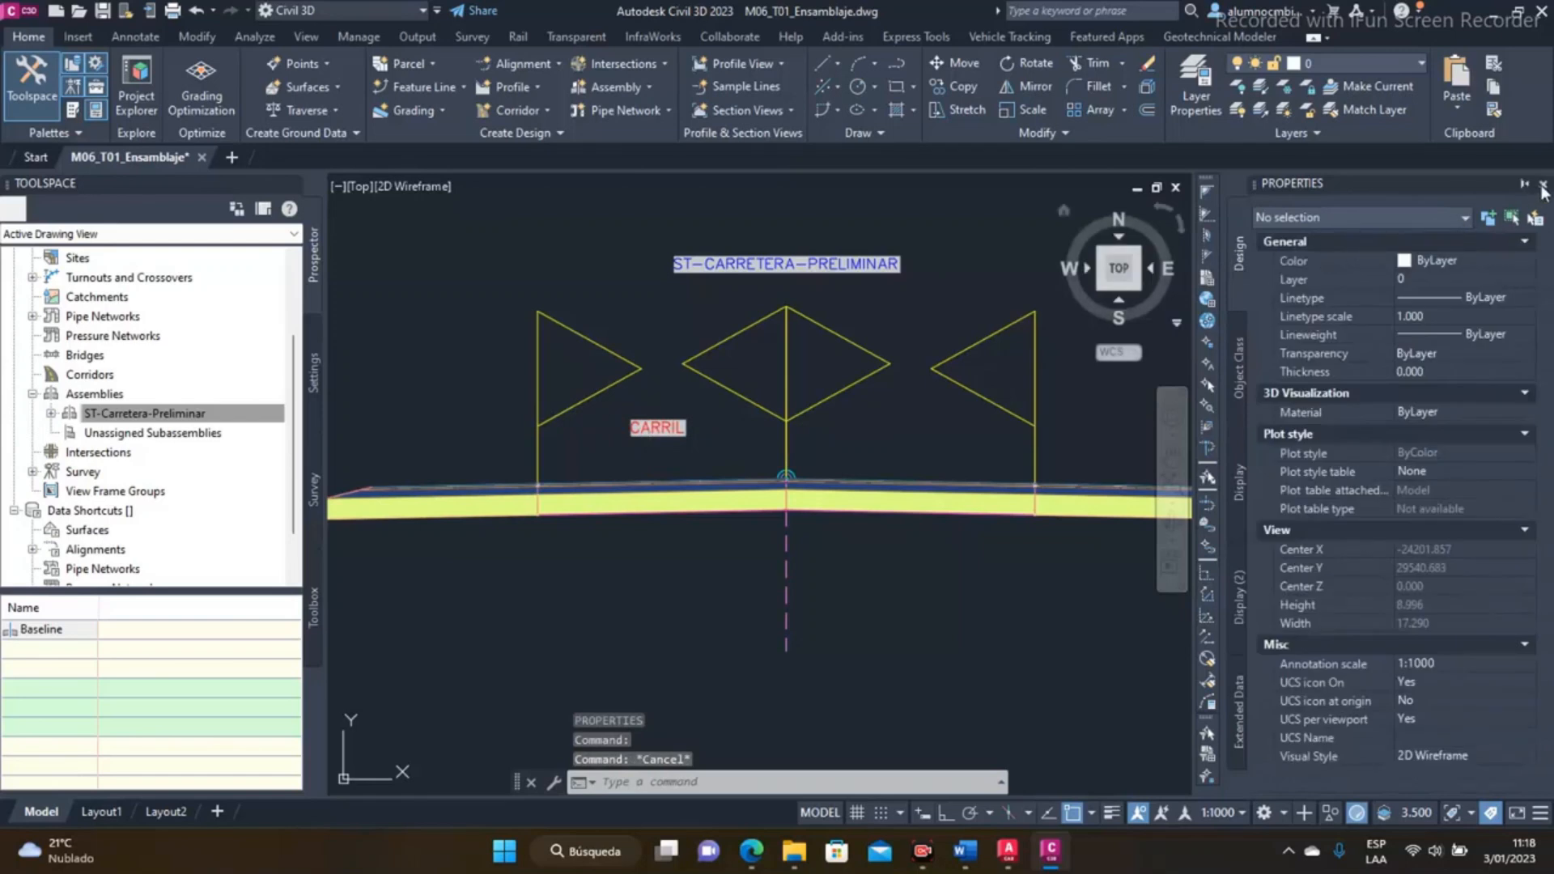
Copy the CARRIL label horizontally with Ortho on, placing copies above the right lane, shoulder, ditch, reception bench and daylight subassemblies
left_click(1541, 185)
middle_click_drag(790, 347, 980, 373)
type("co")
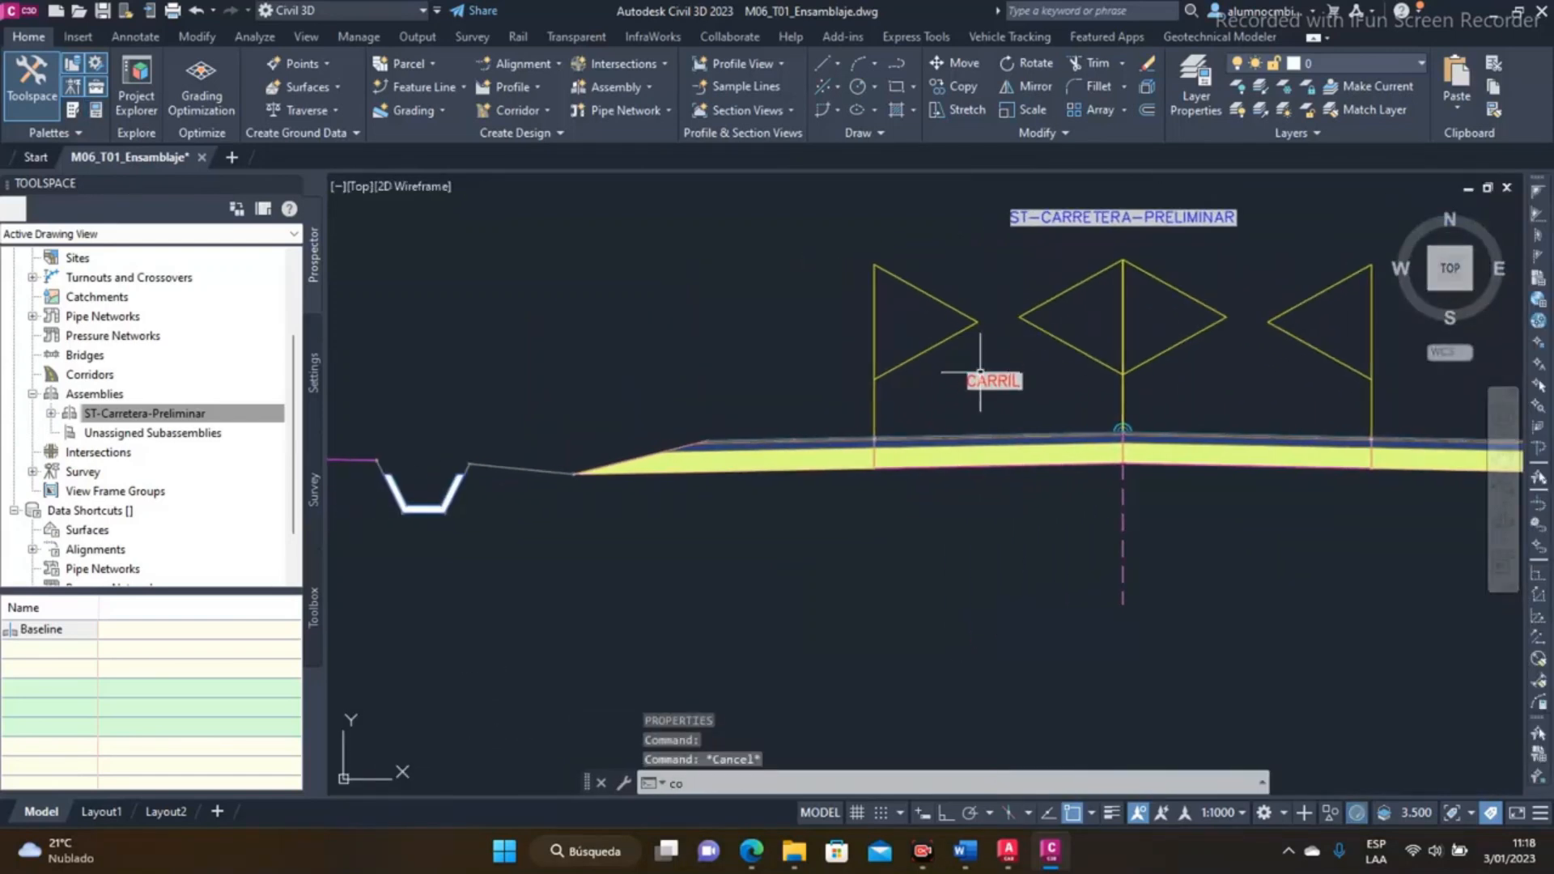
key("Return")
left_click(980, 376)
key("Return")
left_click(969, 530)
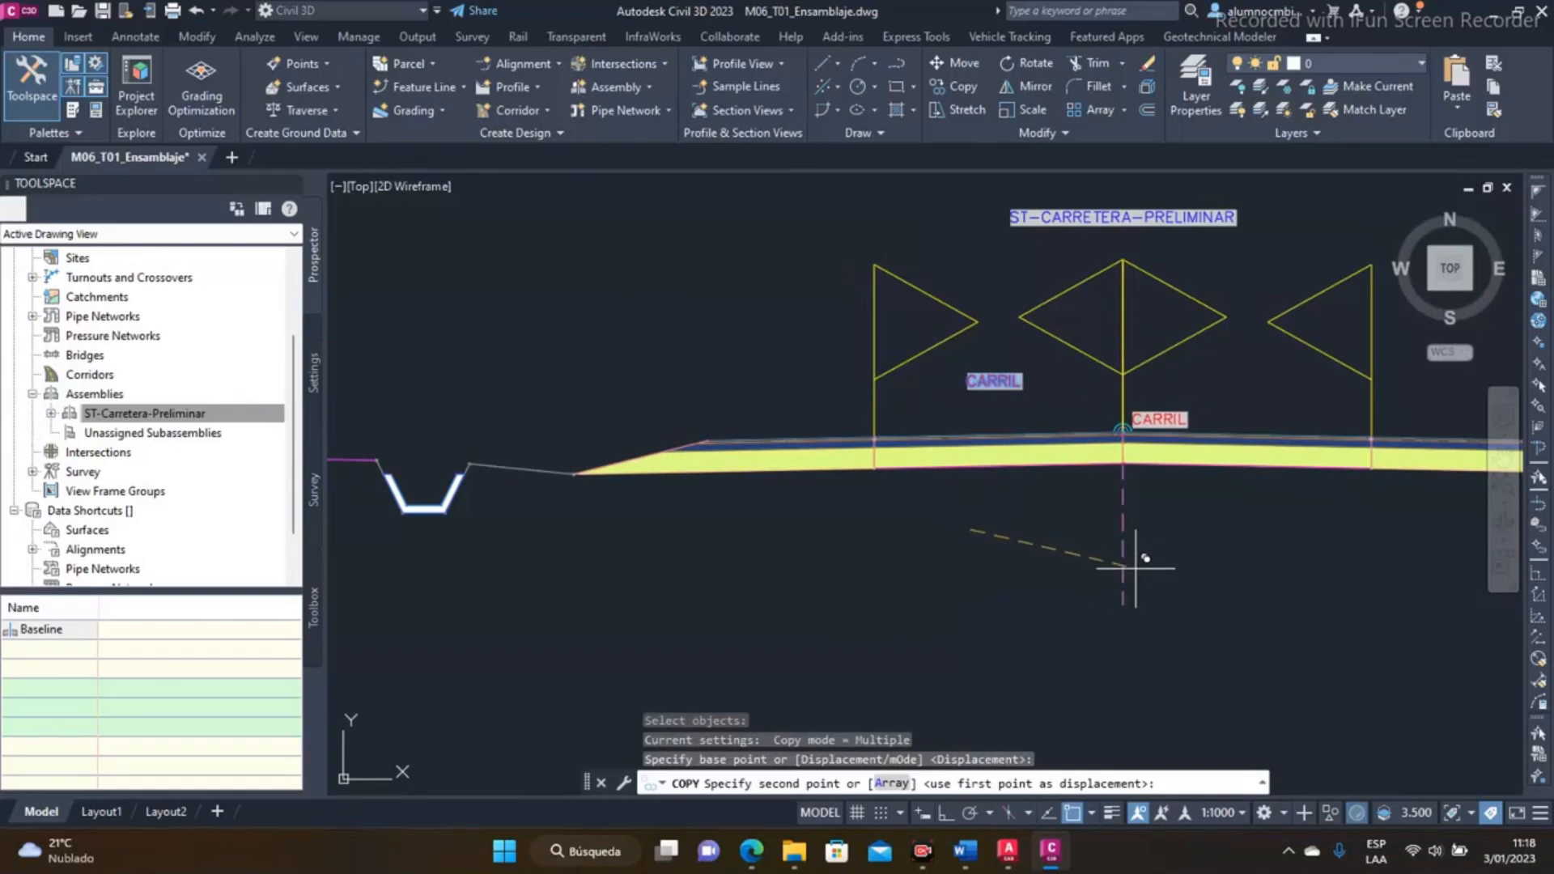
left_click(948, 814)
mouse_move(1207, 609)
middle_mouse_down()
mouse_move(1196, 647)
mouse_move(1063, 624)
middle_mouse_up()
left_click(1053, 629)
middle_click_drag(1233, 637, 994, 649)
left_click(1018, 658)
middle_click_drag(1177, 648, 866, 654)
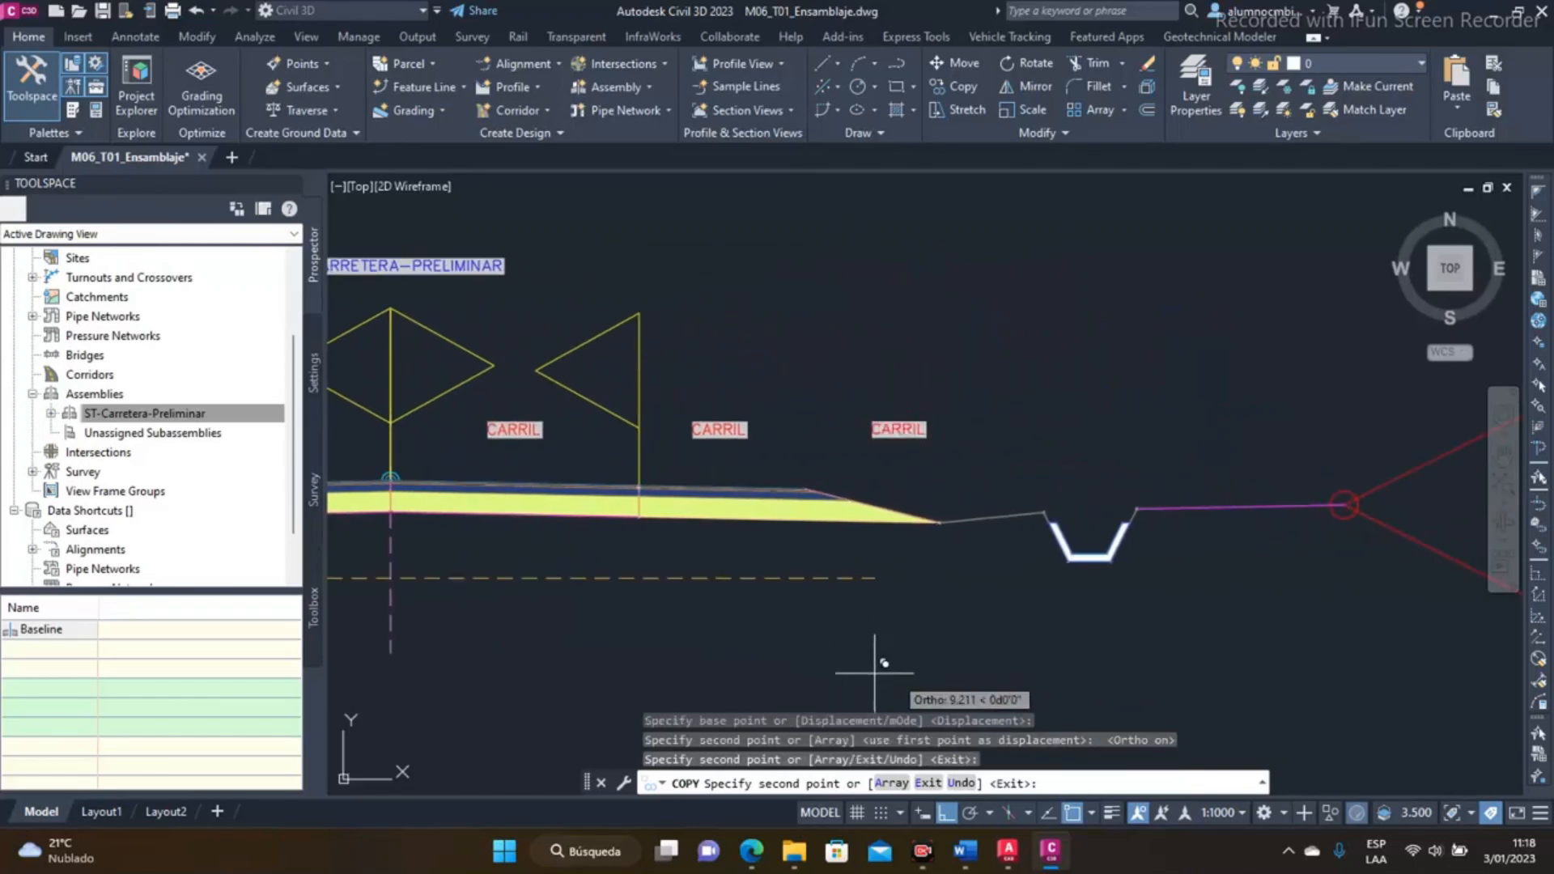
left_click(1027, 684)
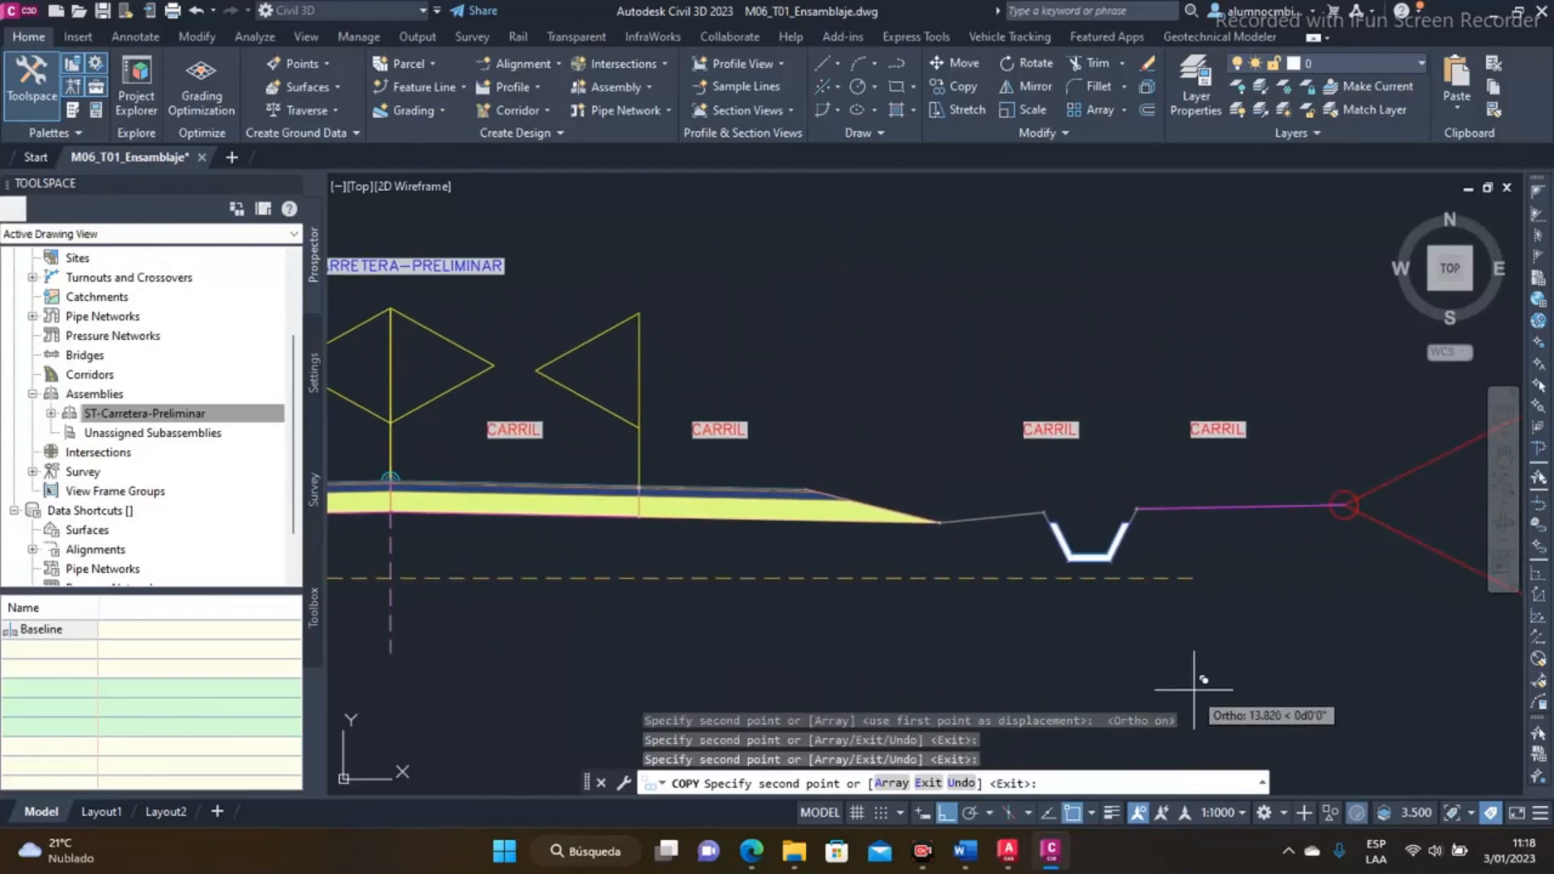
left_click(1208, 686)
middle_click_drag(1228, 691, 710, 710)
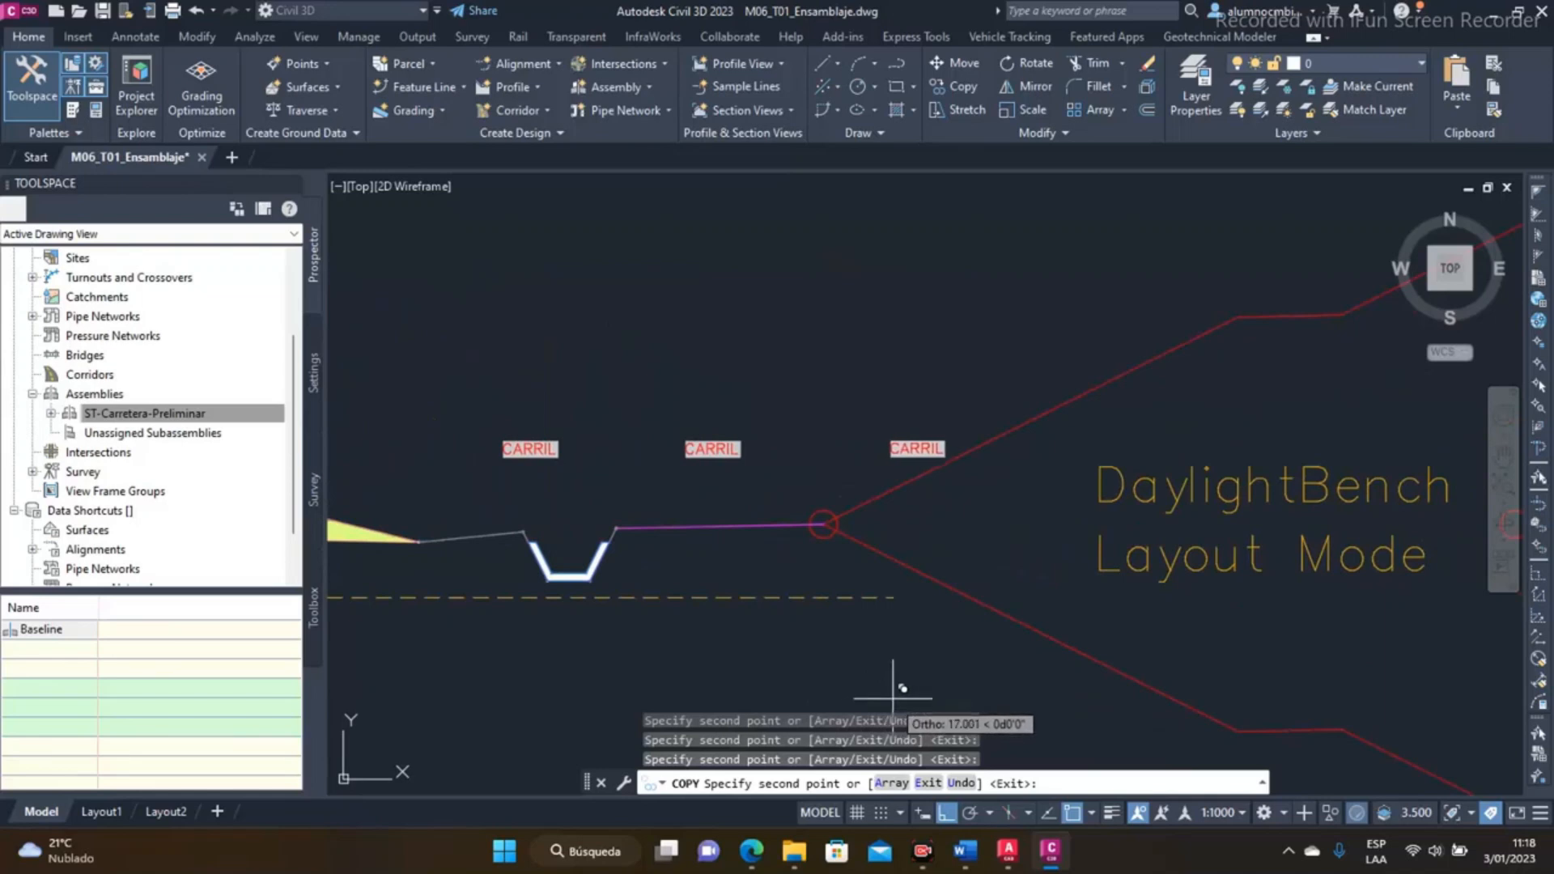
left_click(899, 686)
scroll(854, 679, "down", 2)
middle_click_drag(797, 652, 1192, 593)
key("Escape")
Copy the left lane's CARRIL label horizontally to above the left shoulder, ditch, reception bench and daylight subassemblies
middle_click_drag(598, 523, 1032, 434)
type("co")
key("space")
left_click(1036, 411)
key("space")
left_click(1036, 509)
left_click(895, 527)
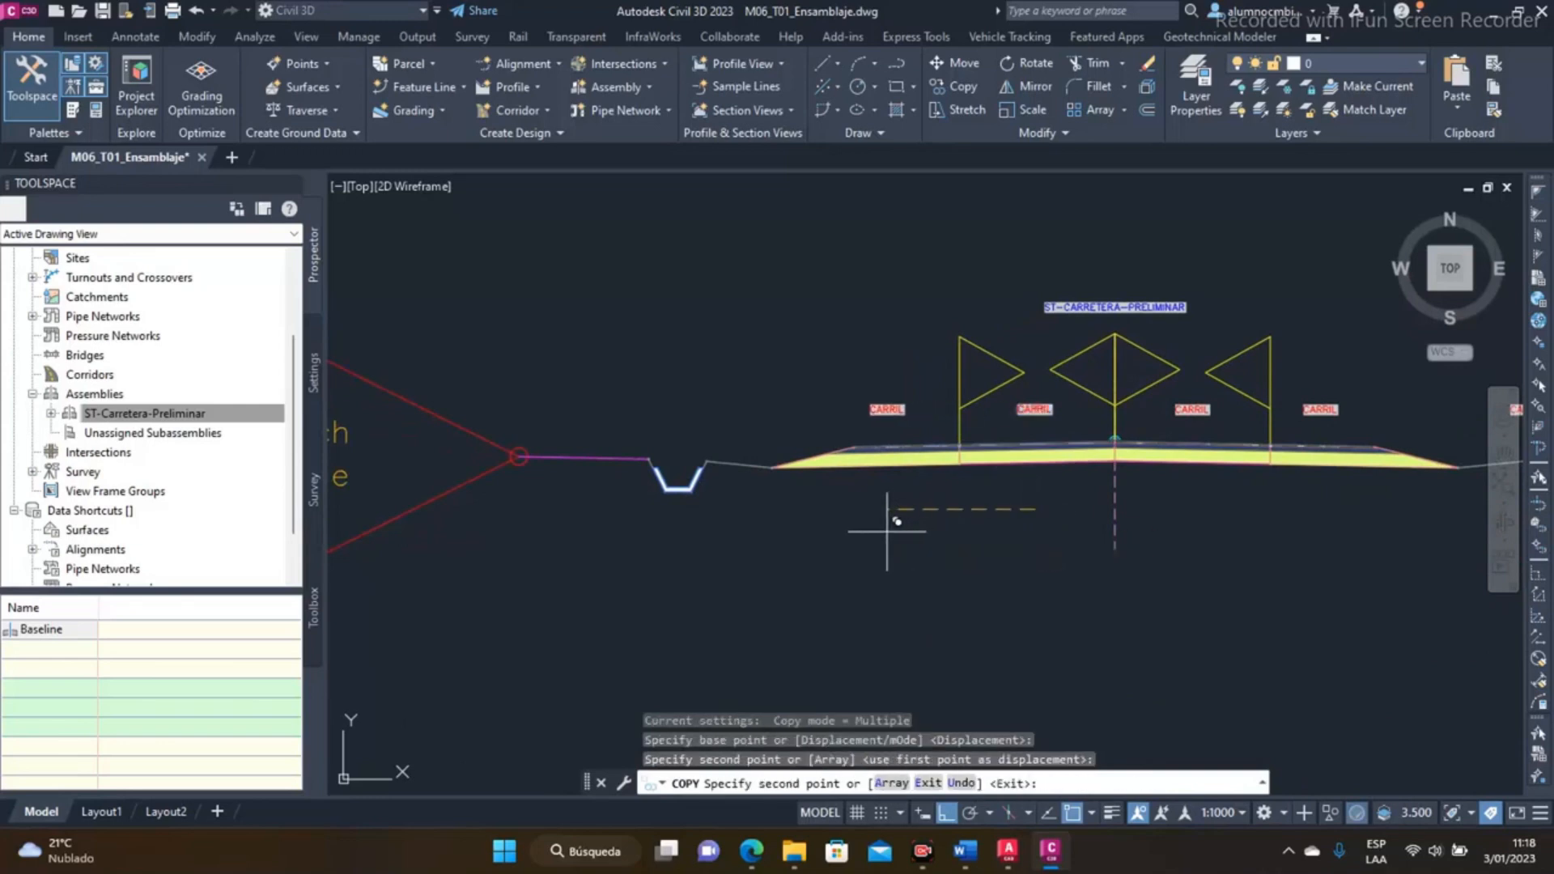
left_click(712, 541)
left_click(583, 543)
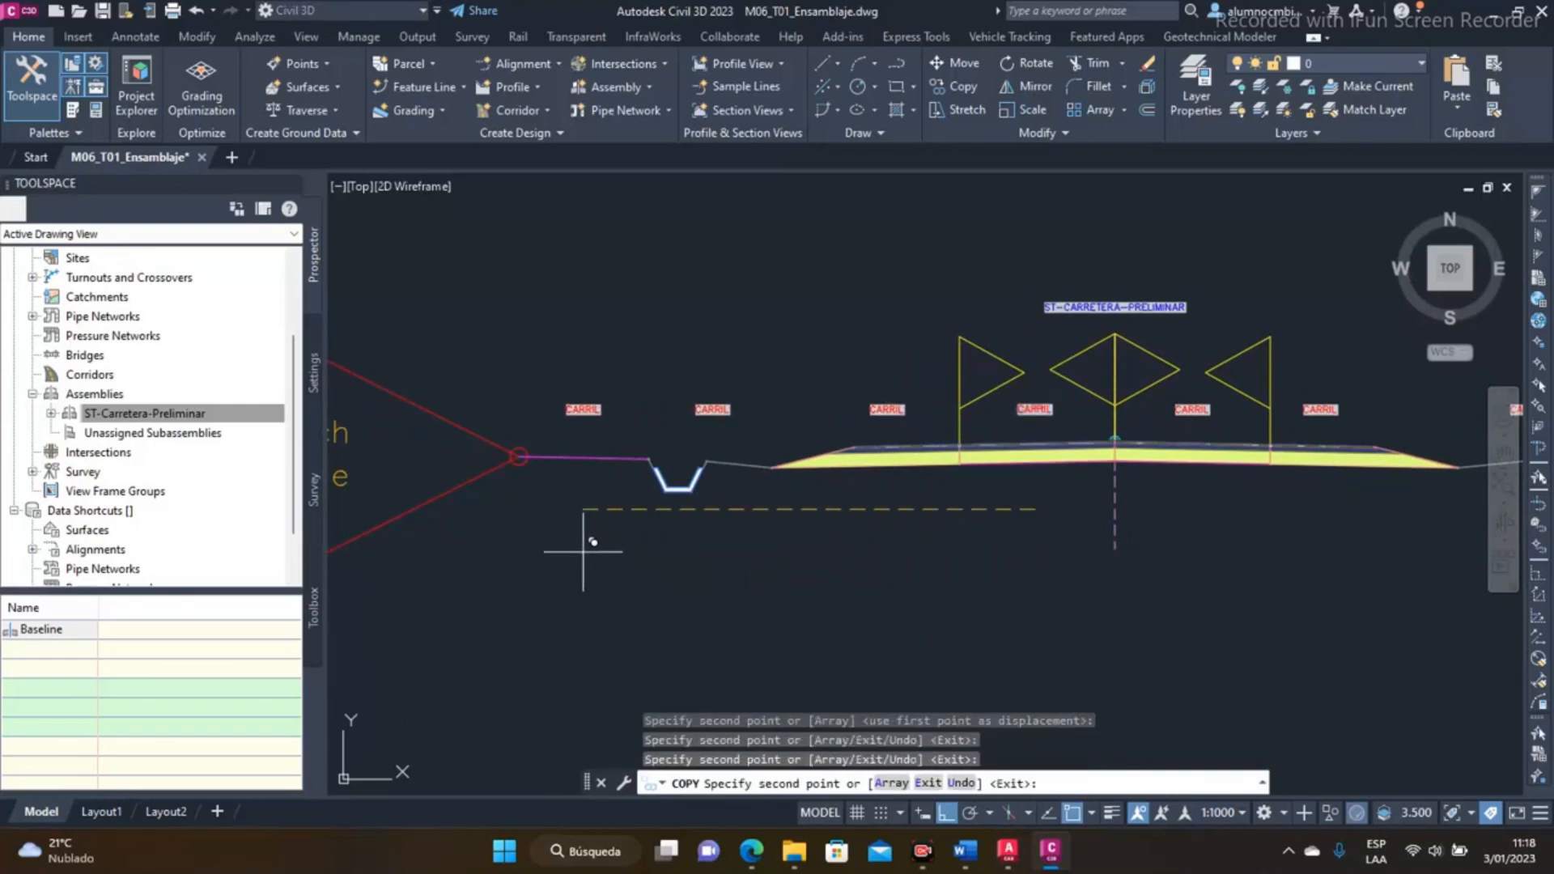
left_click(474, 550)
key("Escape")
Move the outermost CARRIL labels on both sides slightly straight up, clear of the daylight slopes
middle_click_drag(502, 527, 547, 508)
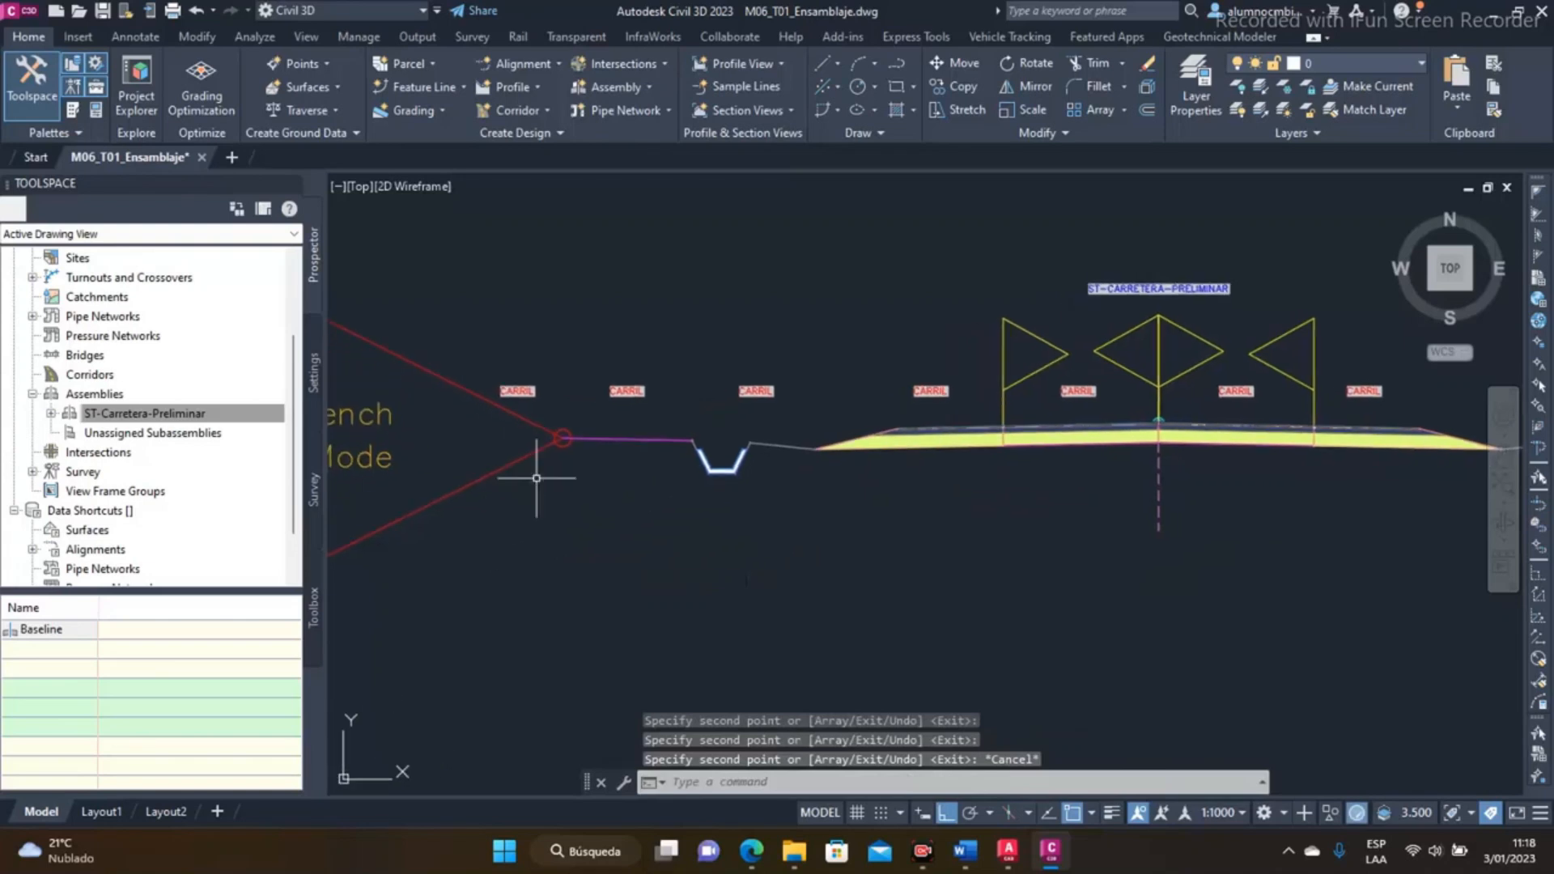
type("m")
key("space")
left_click(518, 392)
middle_click_drag(1125, 411, 797, 452)
left_click(1481, 431)
key("space")
left_click(1125, 613)
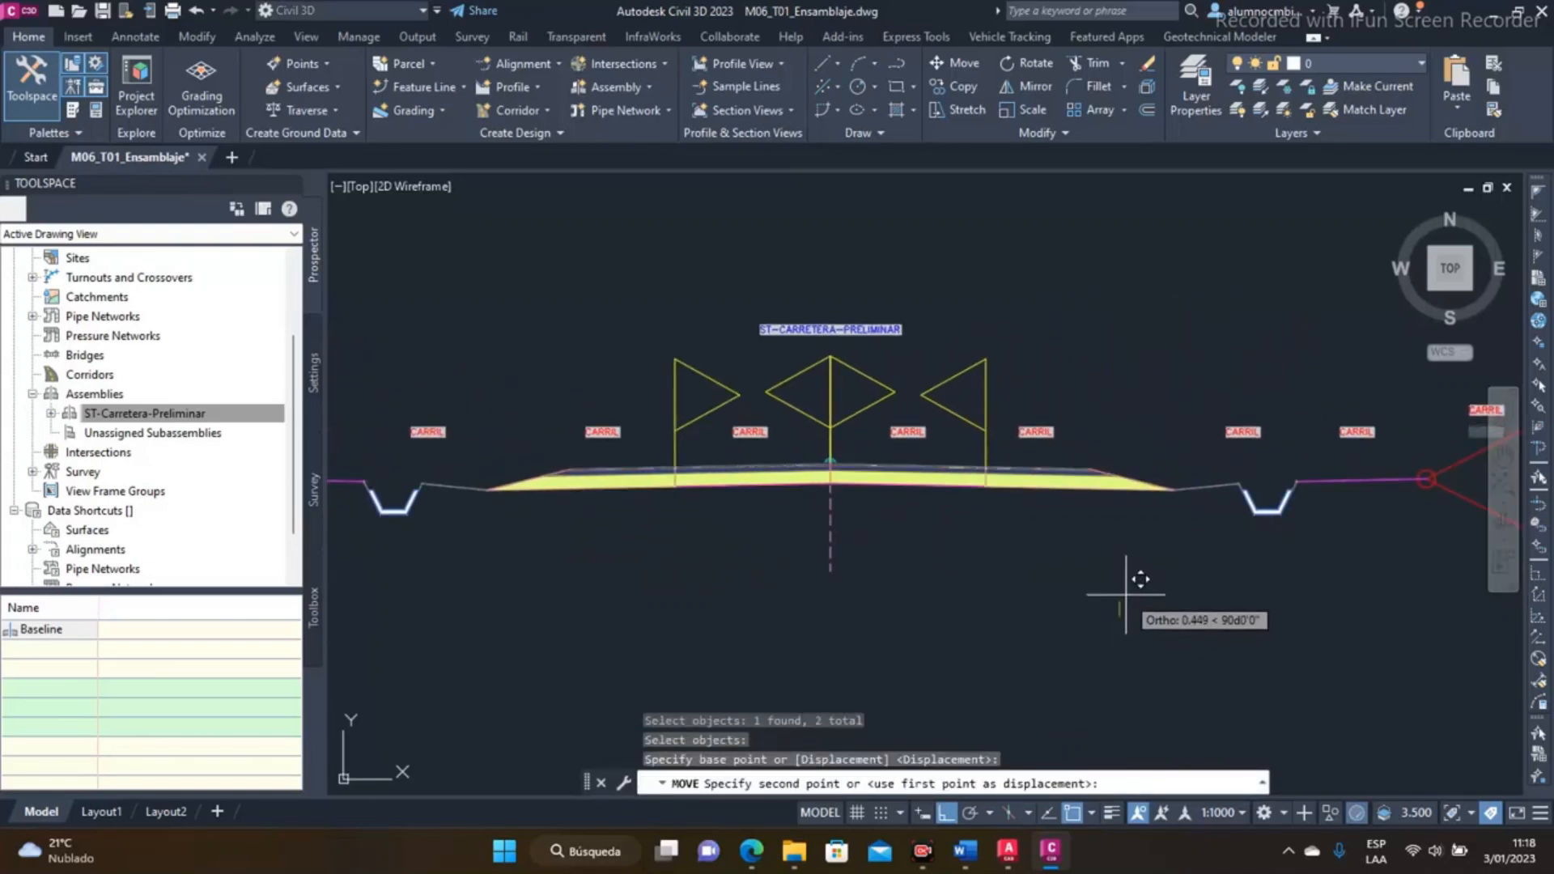
left_click(1125, 581)
Relink the field in the label above the left shoulder to that shoulder subassembly's Name property, in uppercase format
middle_click_drag(722, 559, 915, 566)
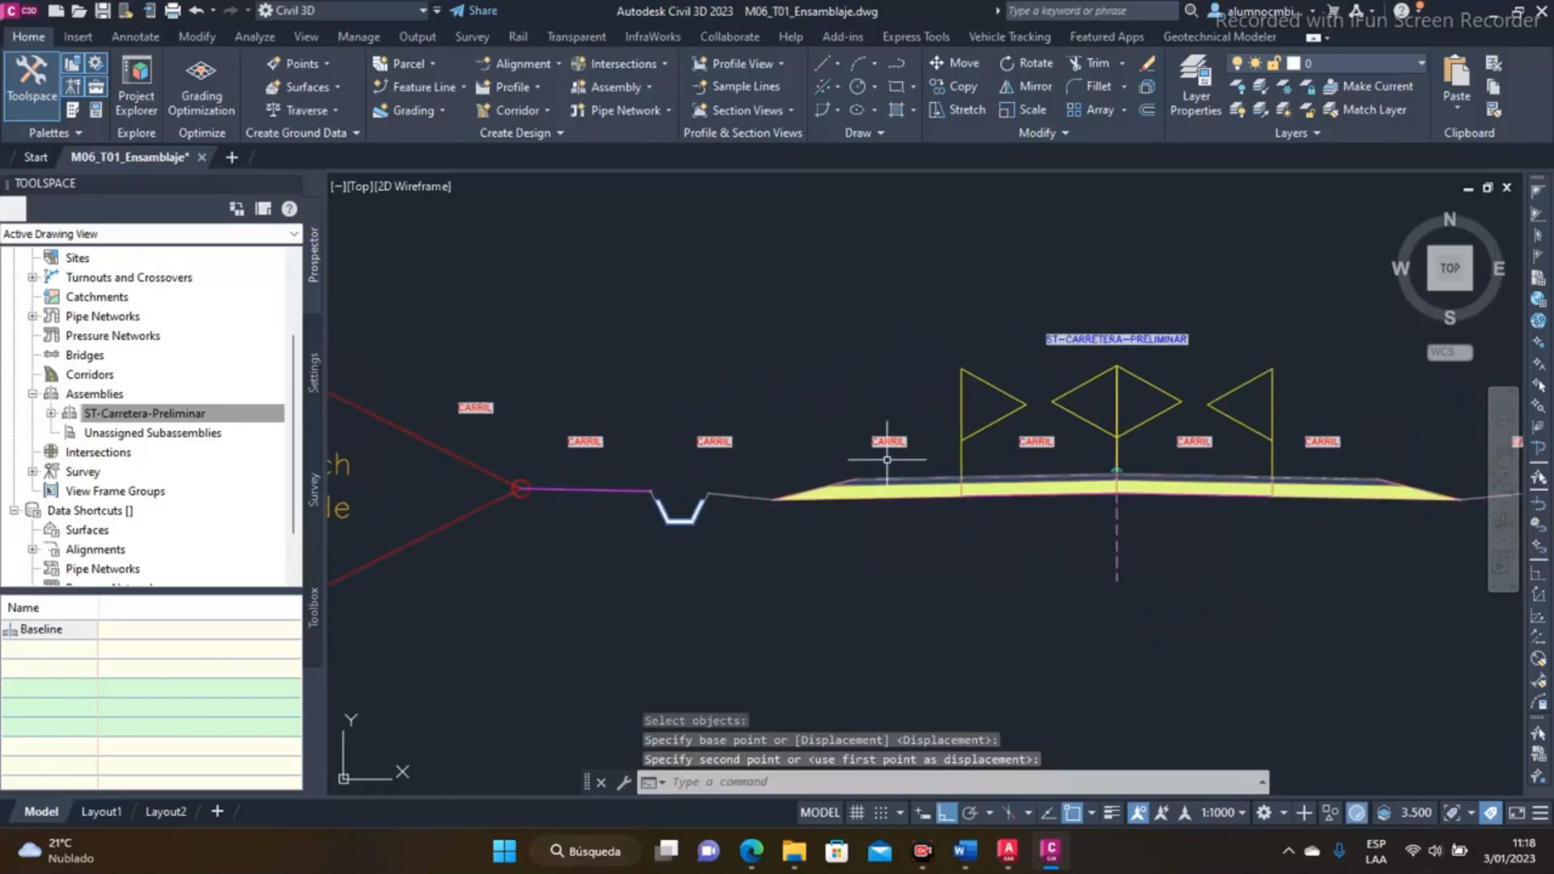
scroll(830, 509, "up", 2)
scroll(829, 509, "up", 1)
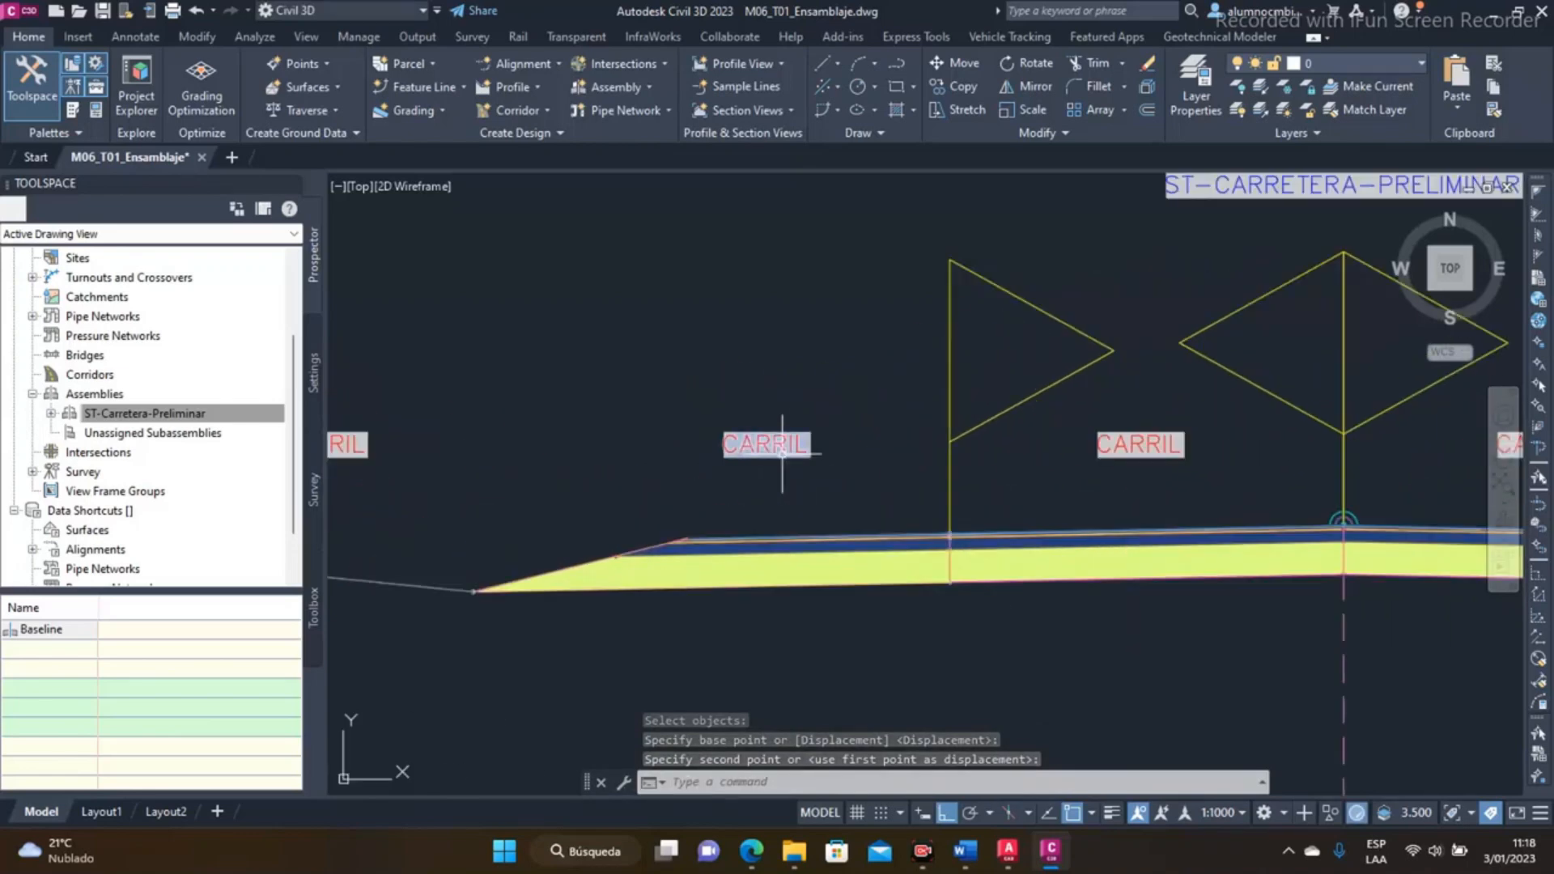
left_click(785, 446)
double_click(765, 445)
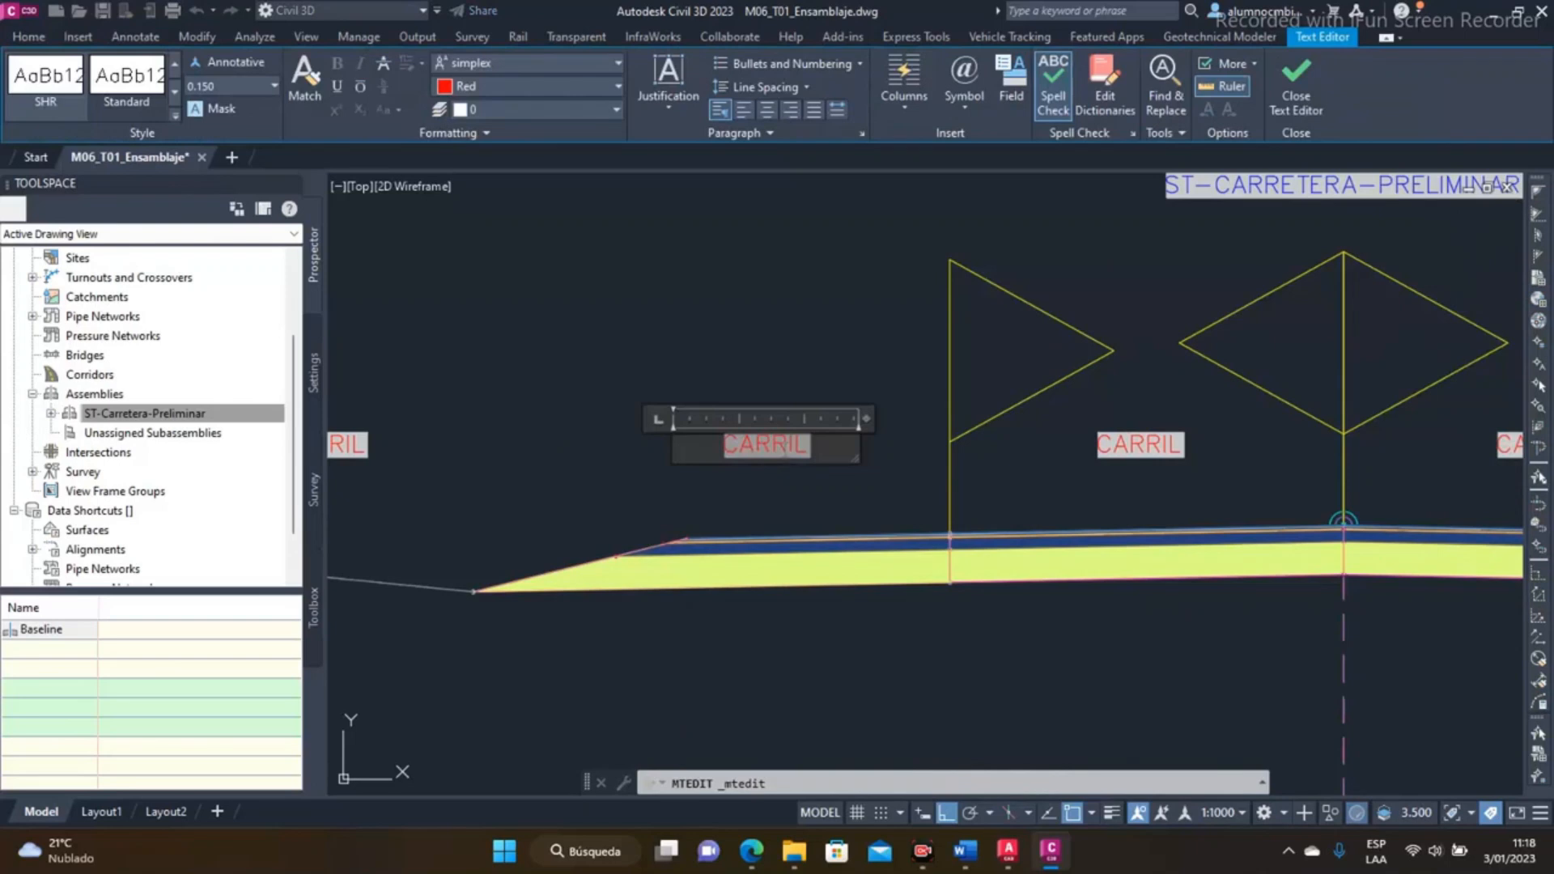
left_click(971, 266)
left_click(1293, 269)
left_click(856, 536)
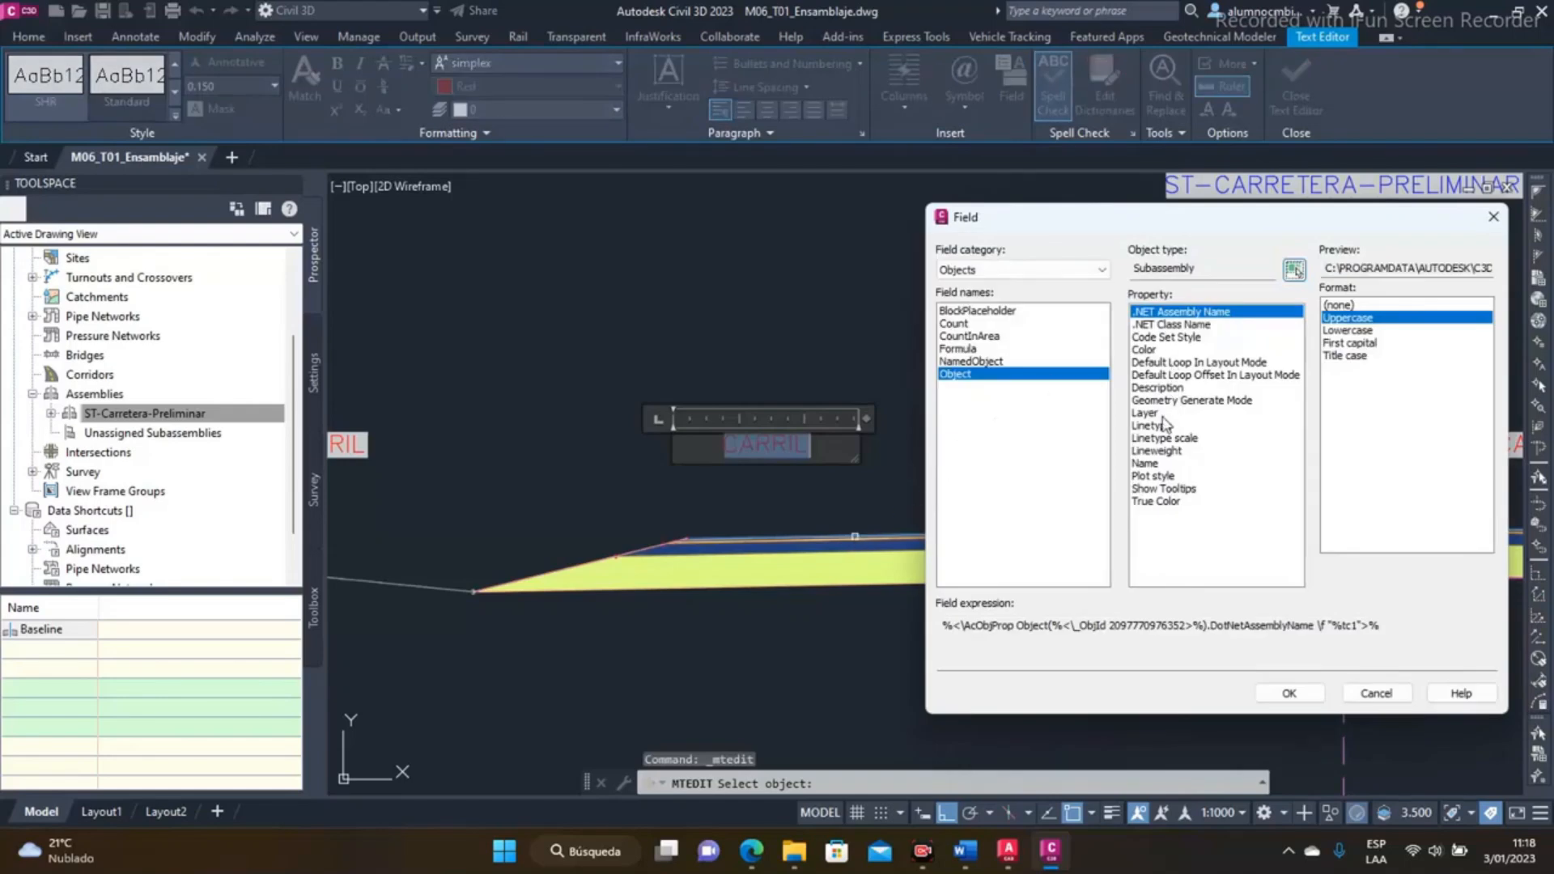
left_click(1143, 464)
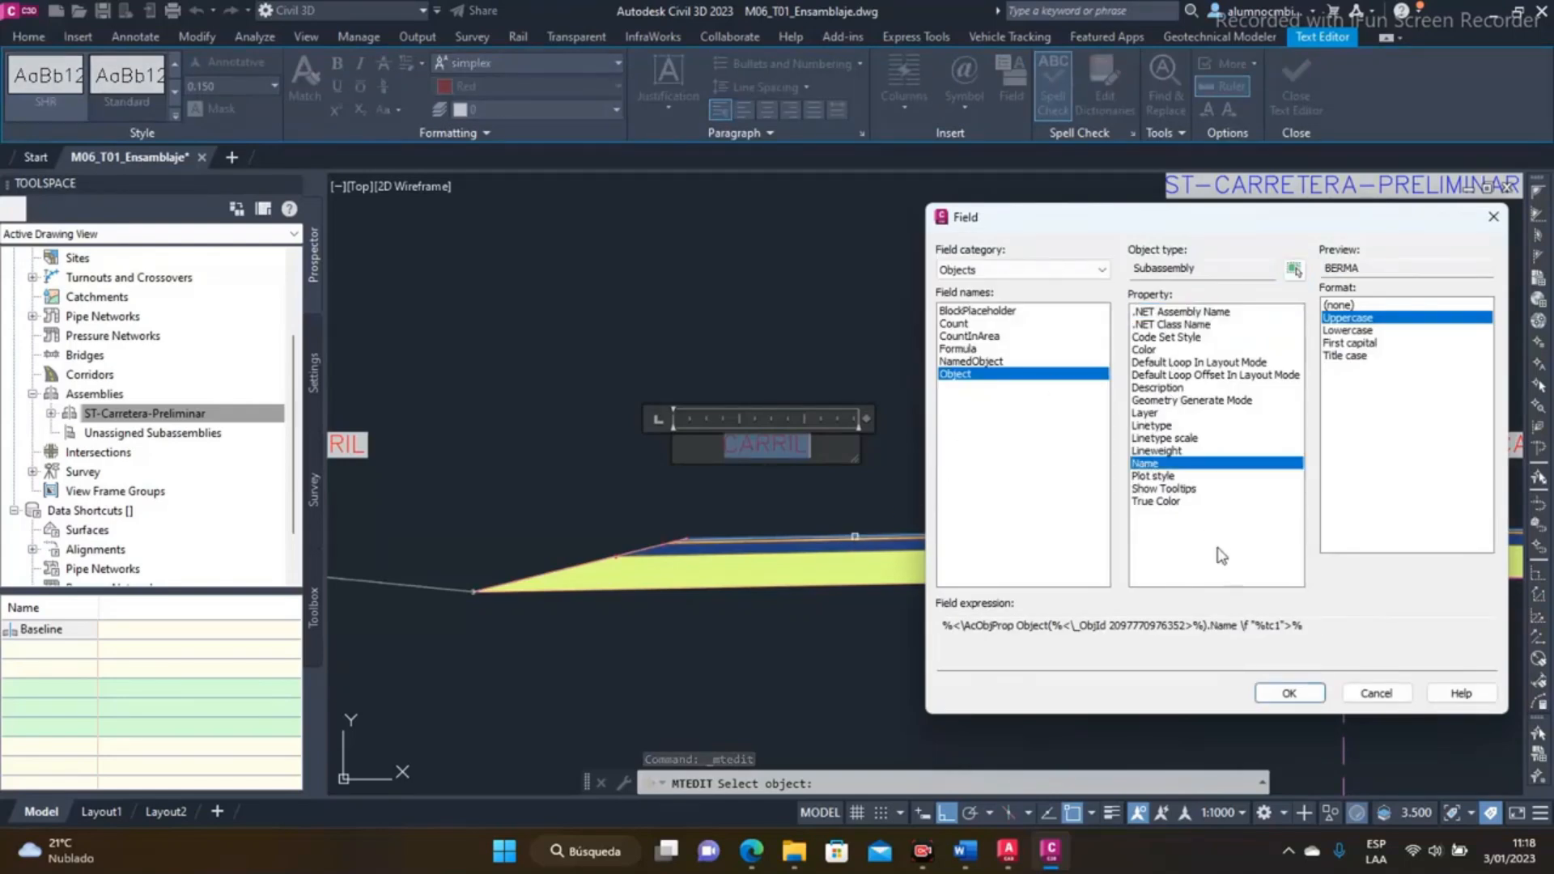
left_click(1287, 693)
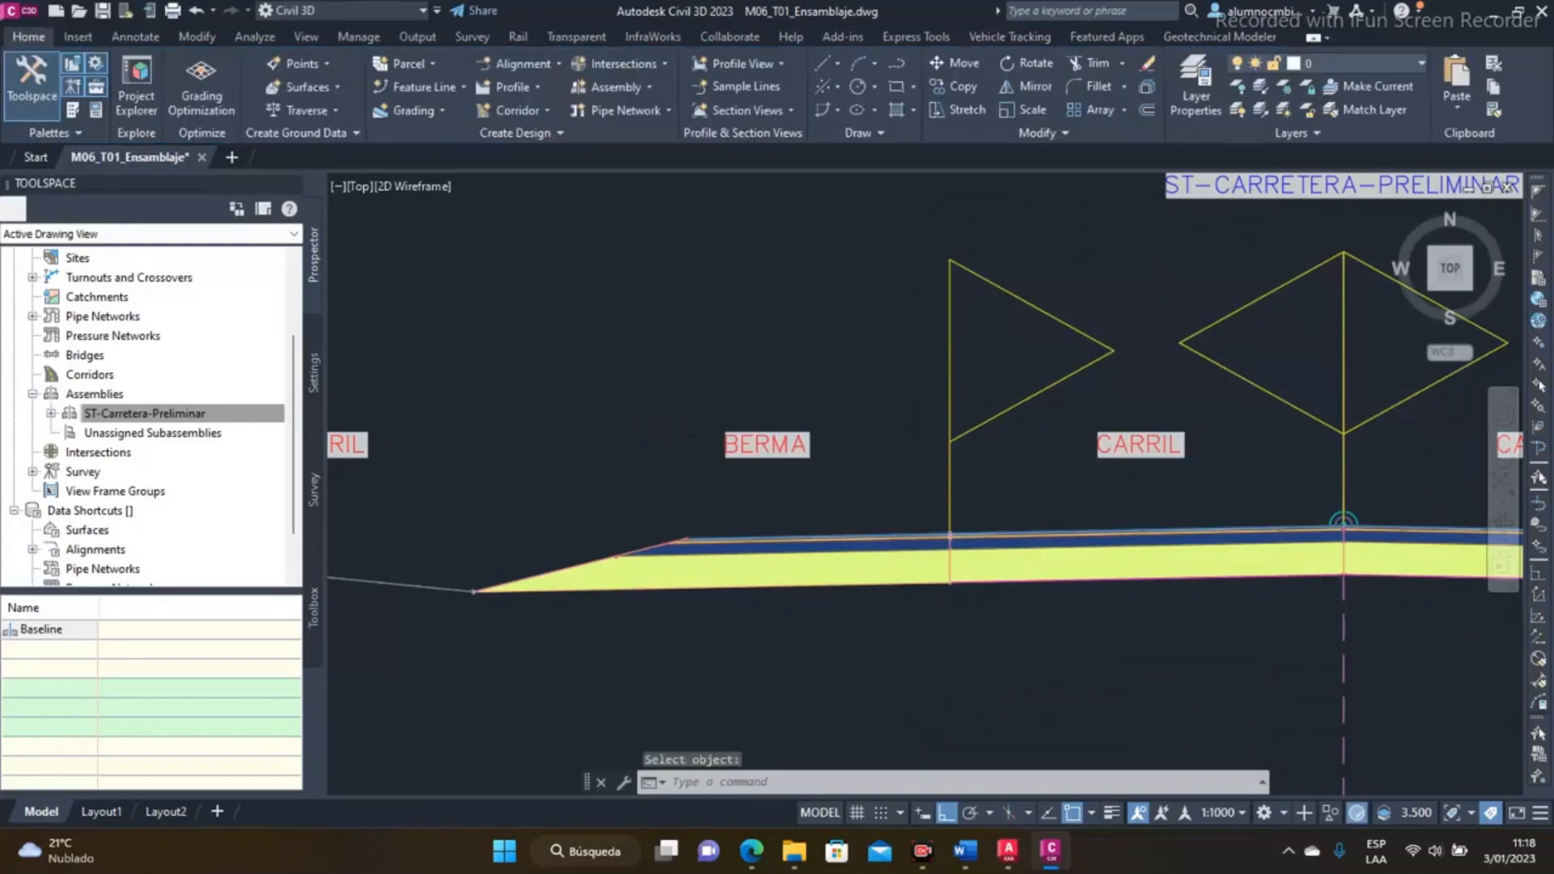
Relink the field in the label above the left ditch to the ditch subassembly's Name property, in uppercase format
middle_click_drag(811, 524, 887, 526)
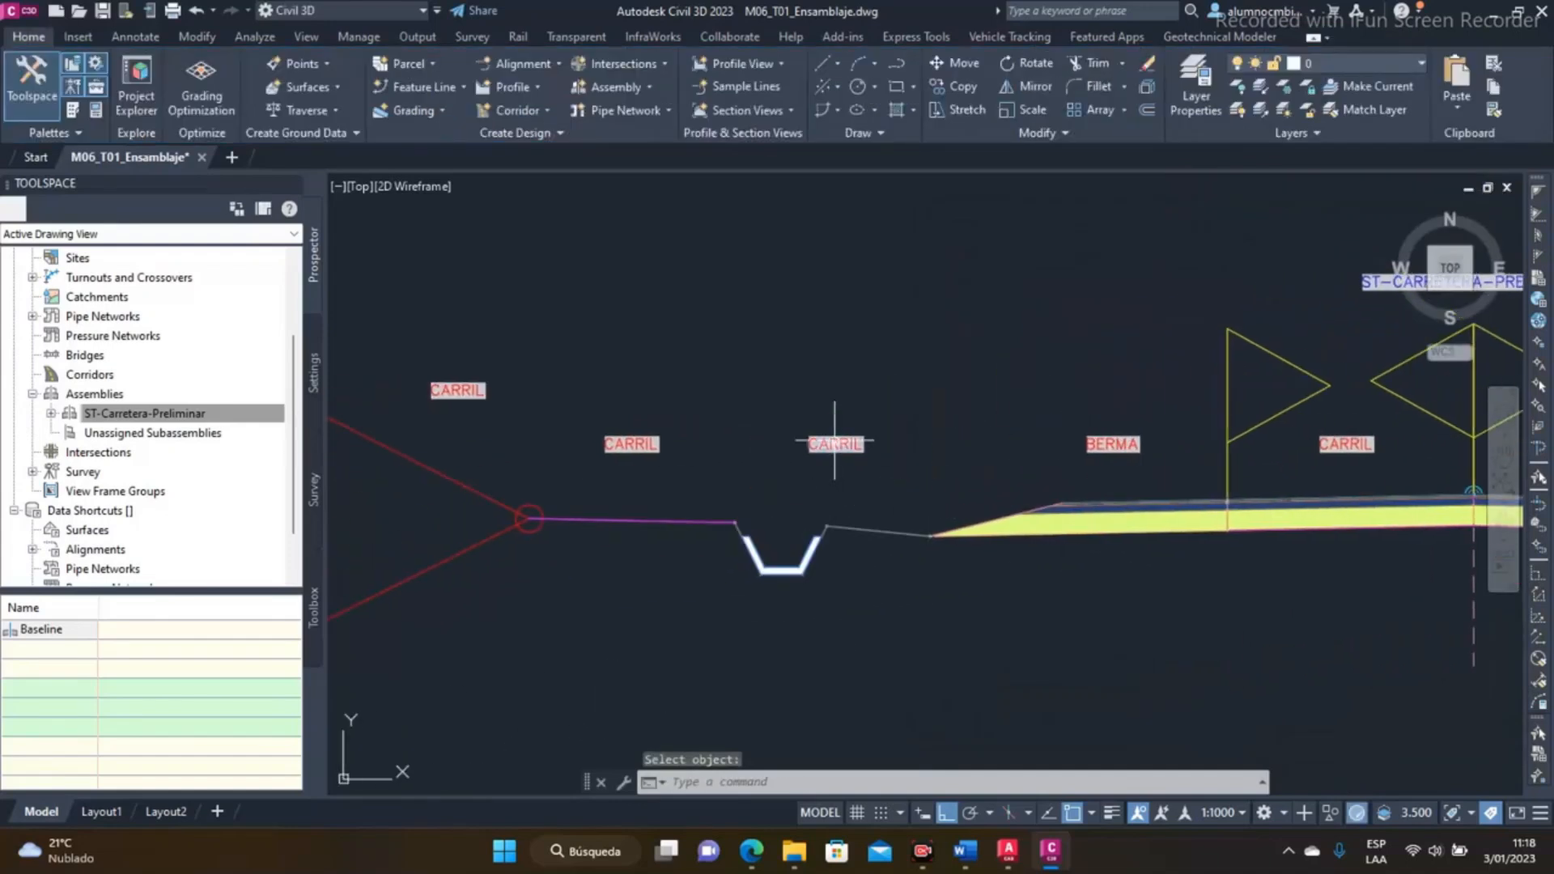
double_click(835, 443)
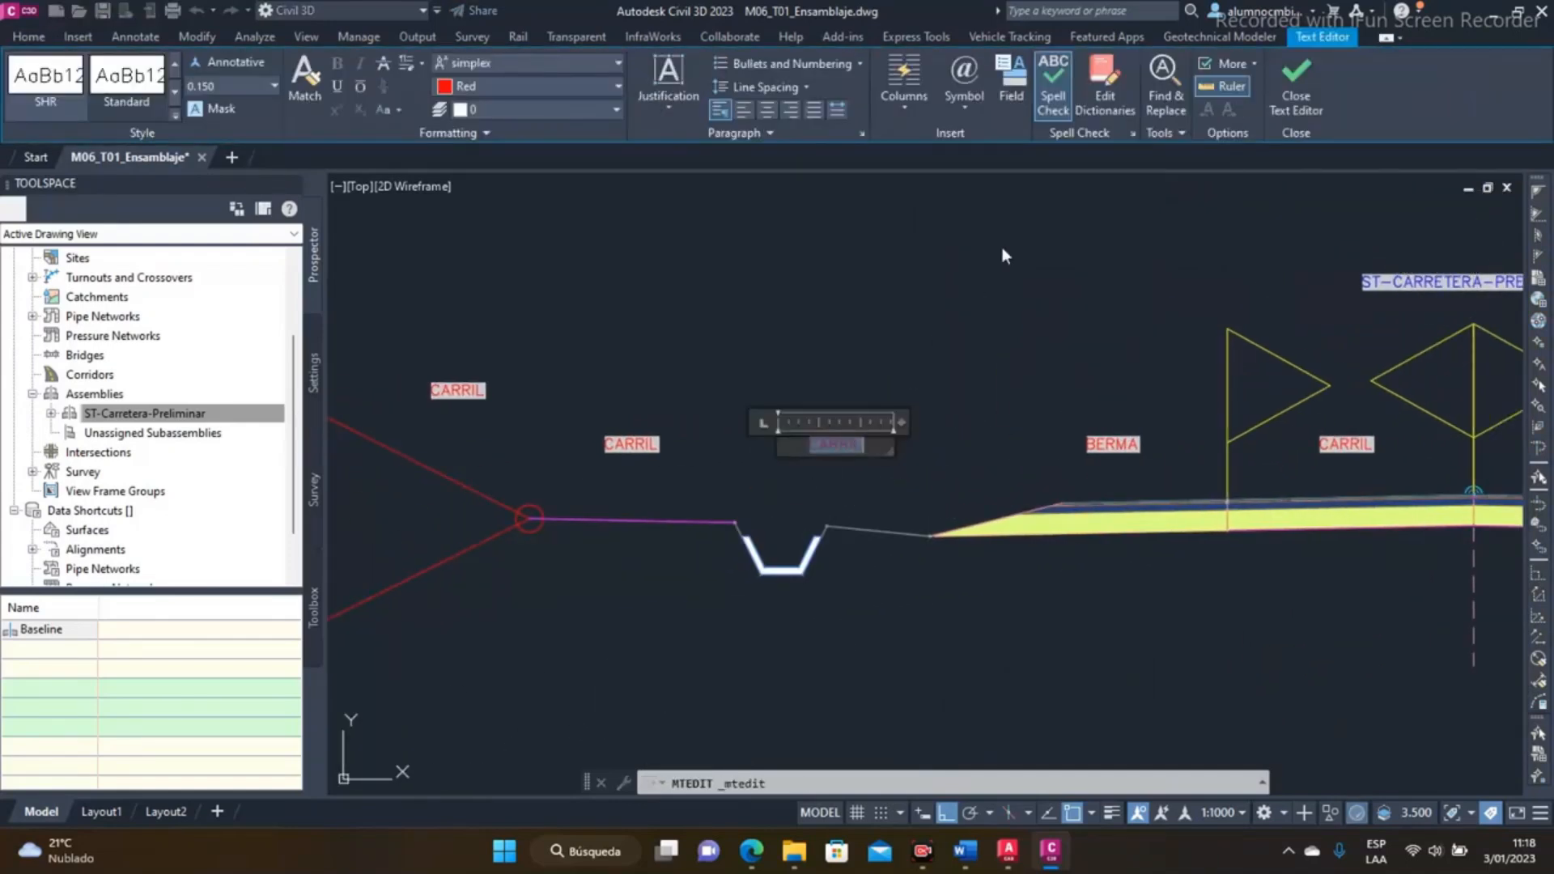
left_click(1007, 89)
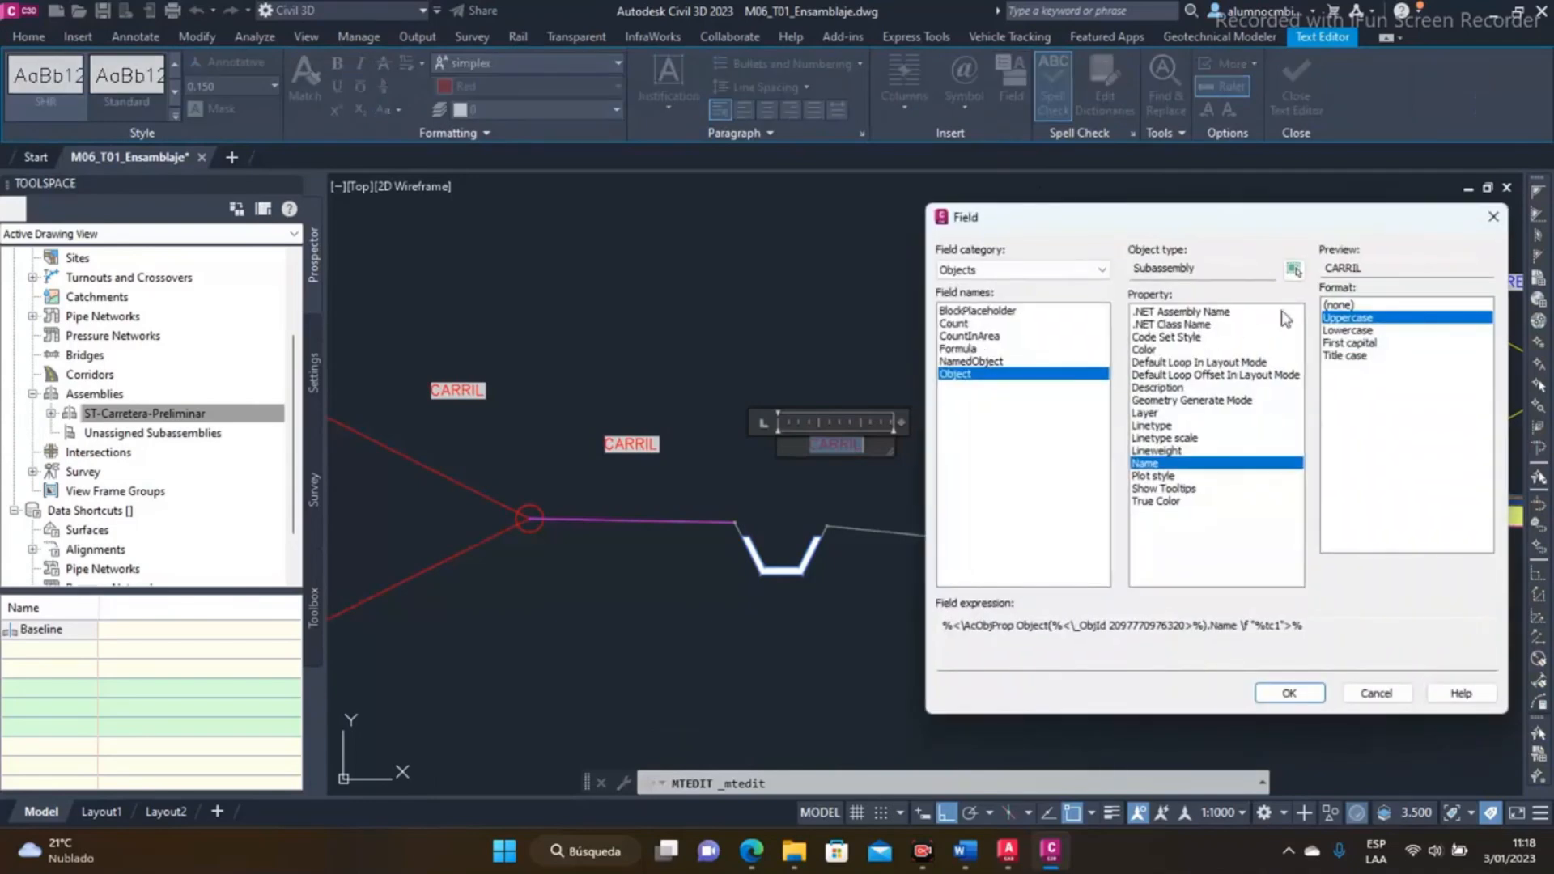
left_click(1292, 269)
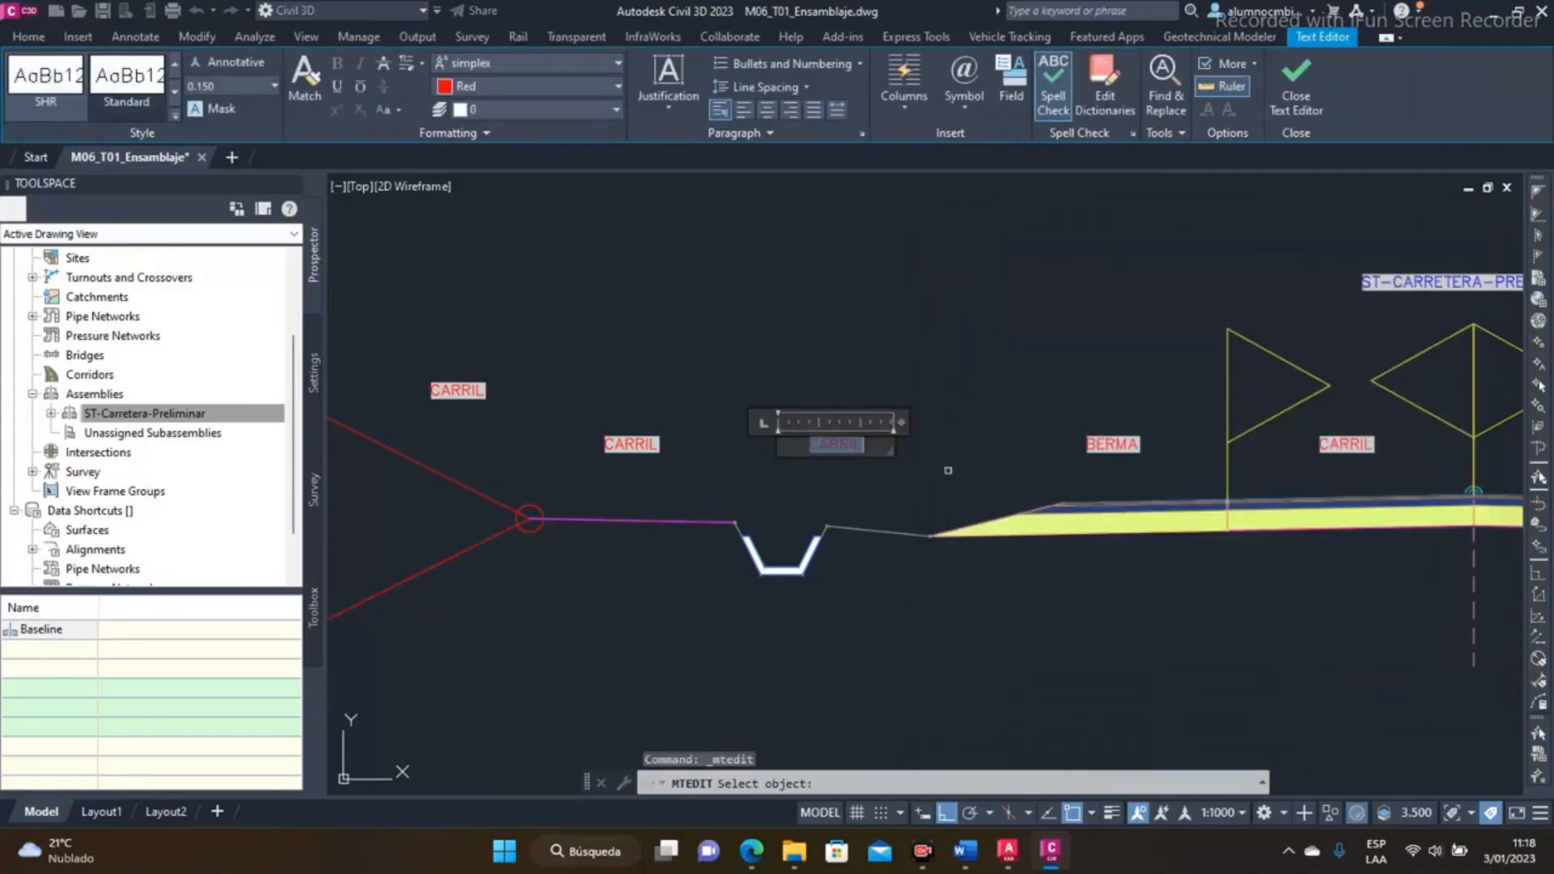
left_click(853, 530)
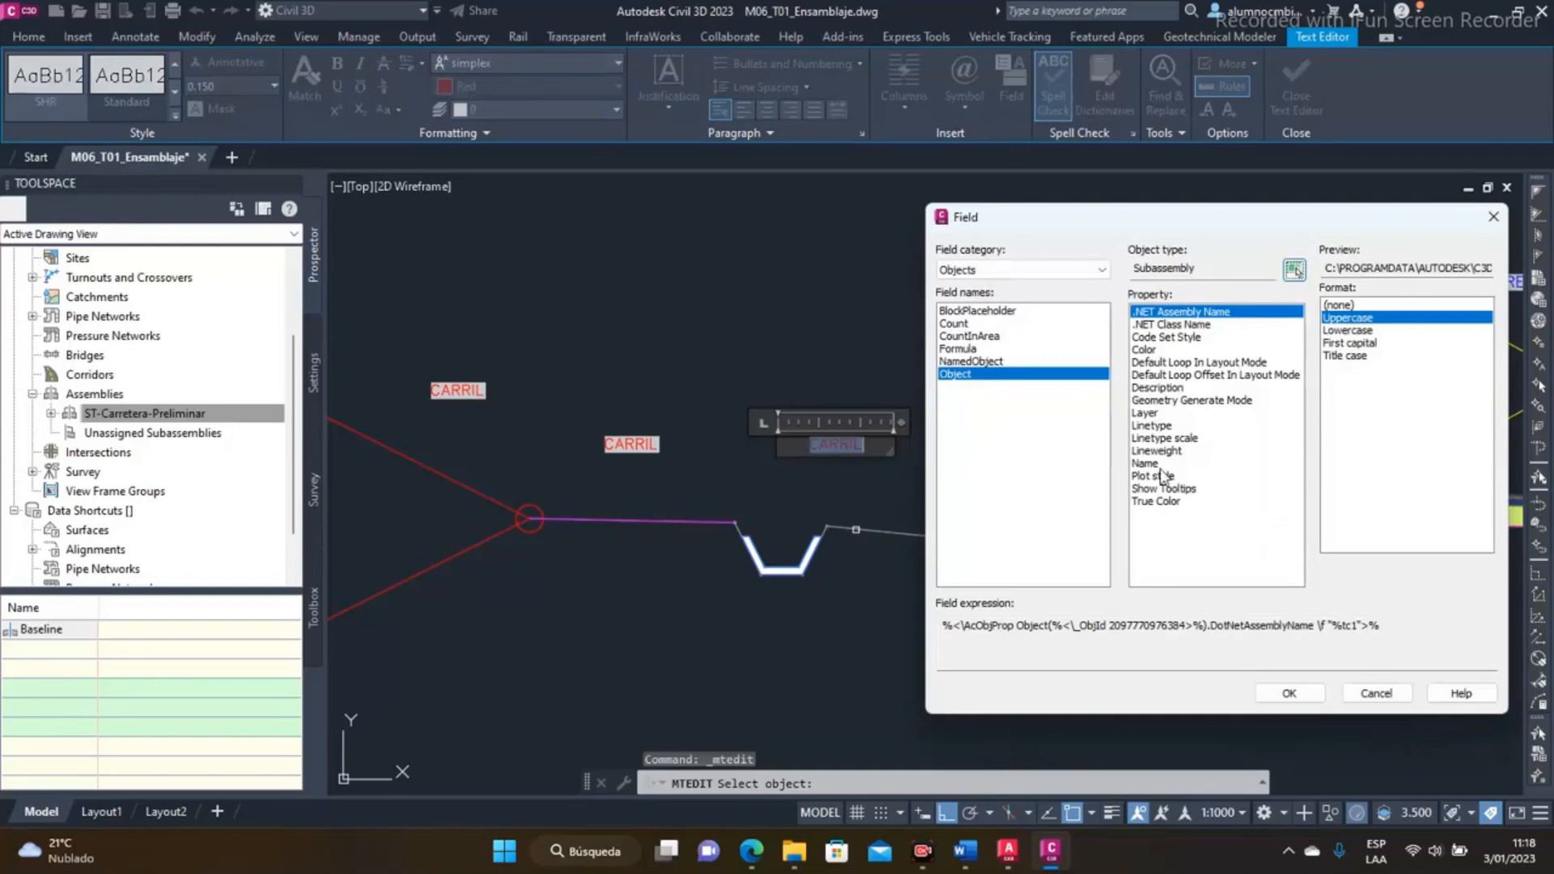
left_click(1149, 463)
left_click(1288, 694)
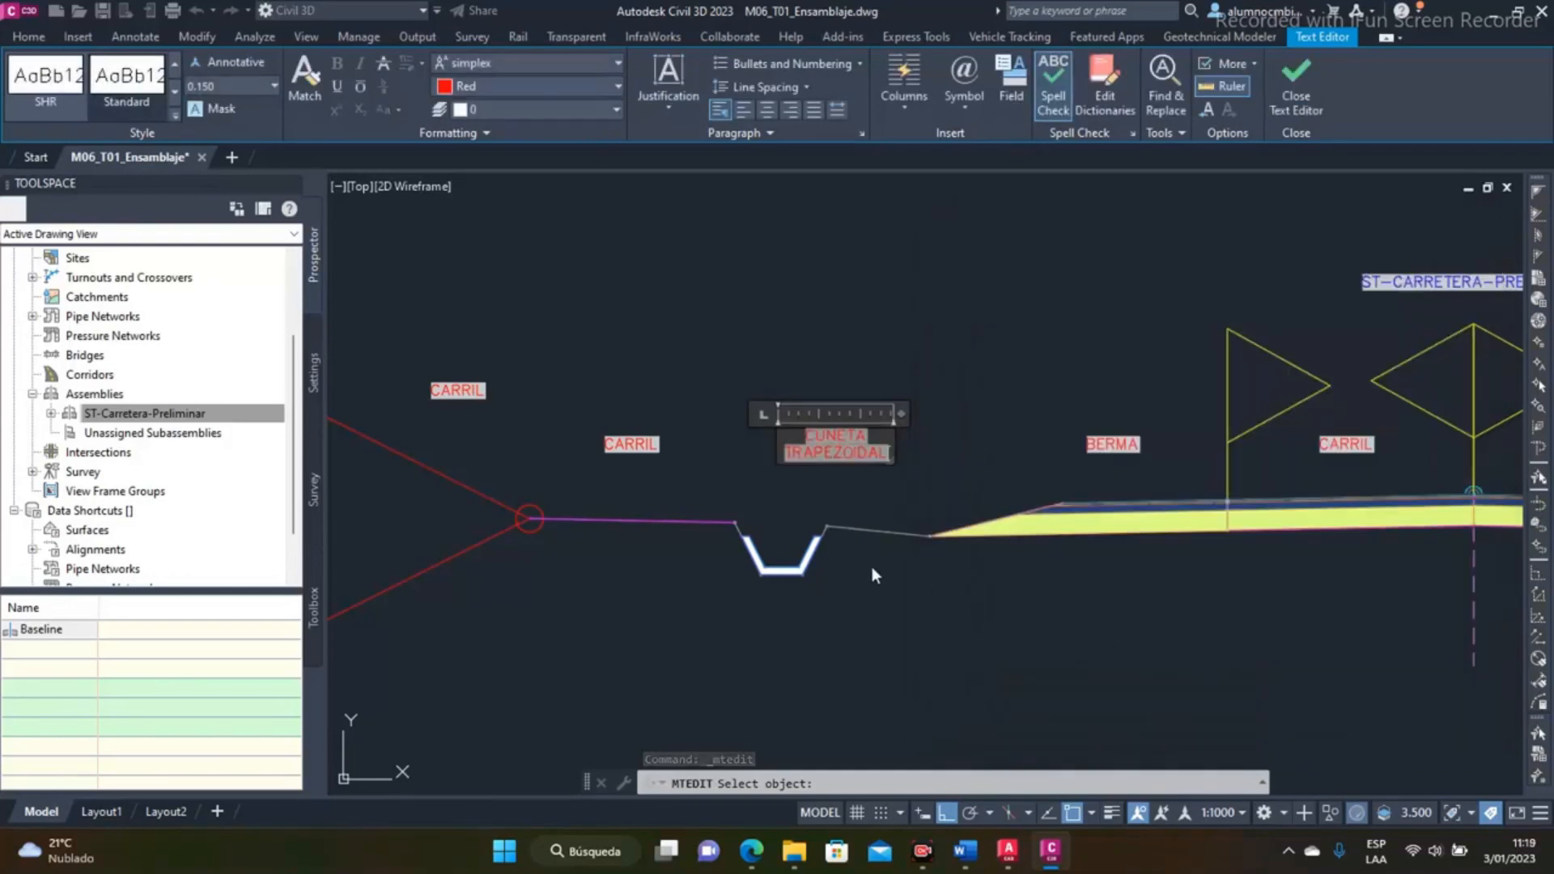
left_click(703, 547)
Relink the field in the label above the left reception bench to that link subassembly's Name property, in uppercase format
middle_click_drag(614, 521, 916, 550)
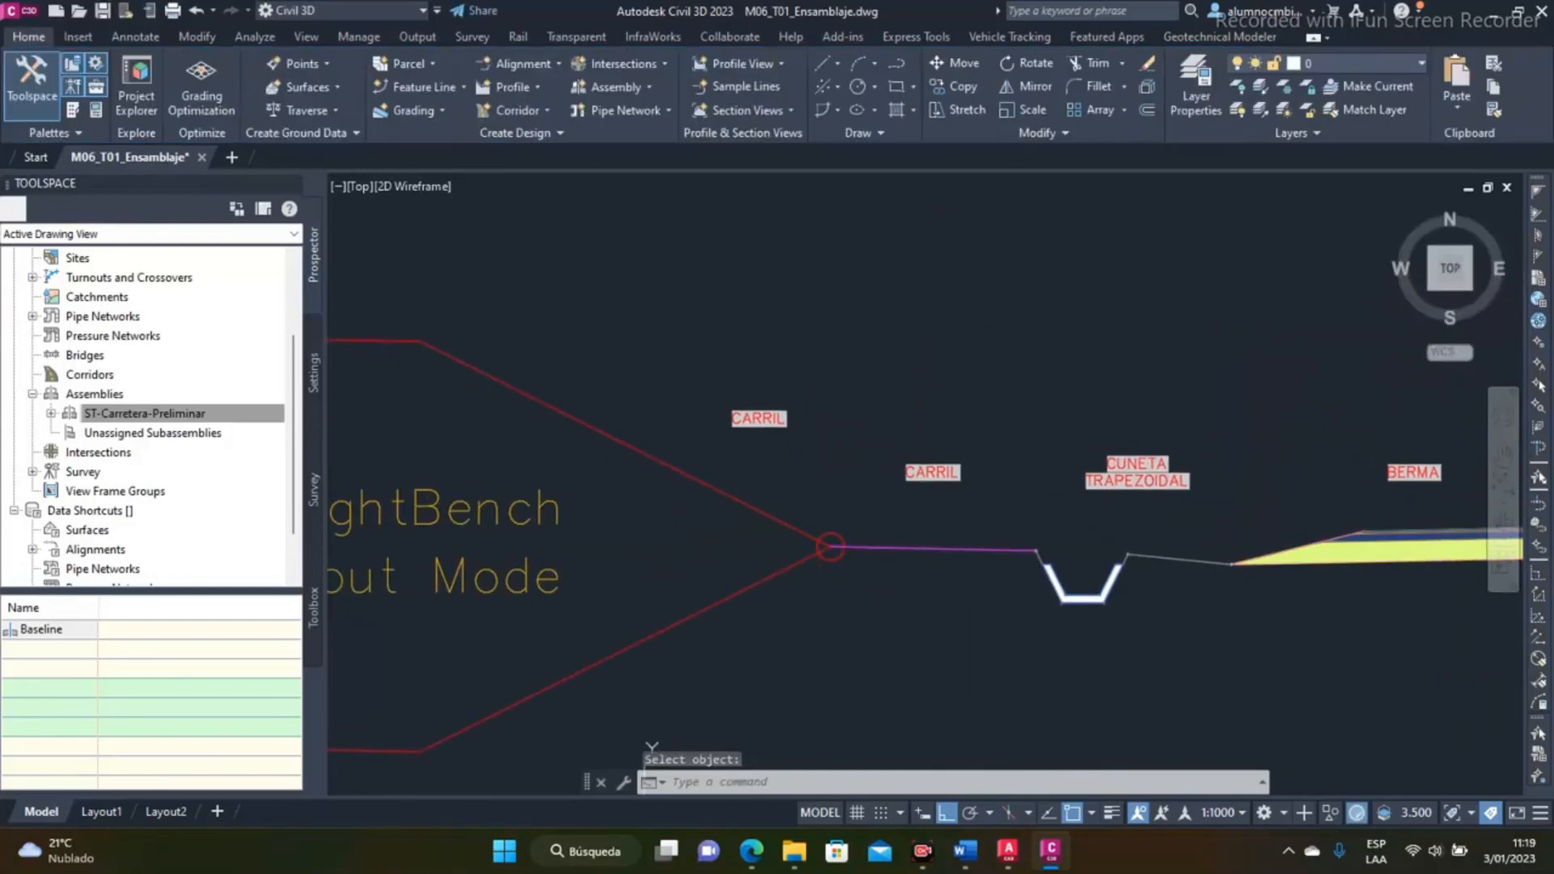
left_click(938, 473)
double_click(938, 473)
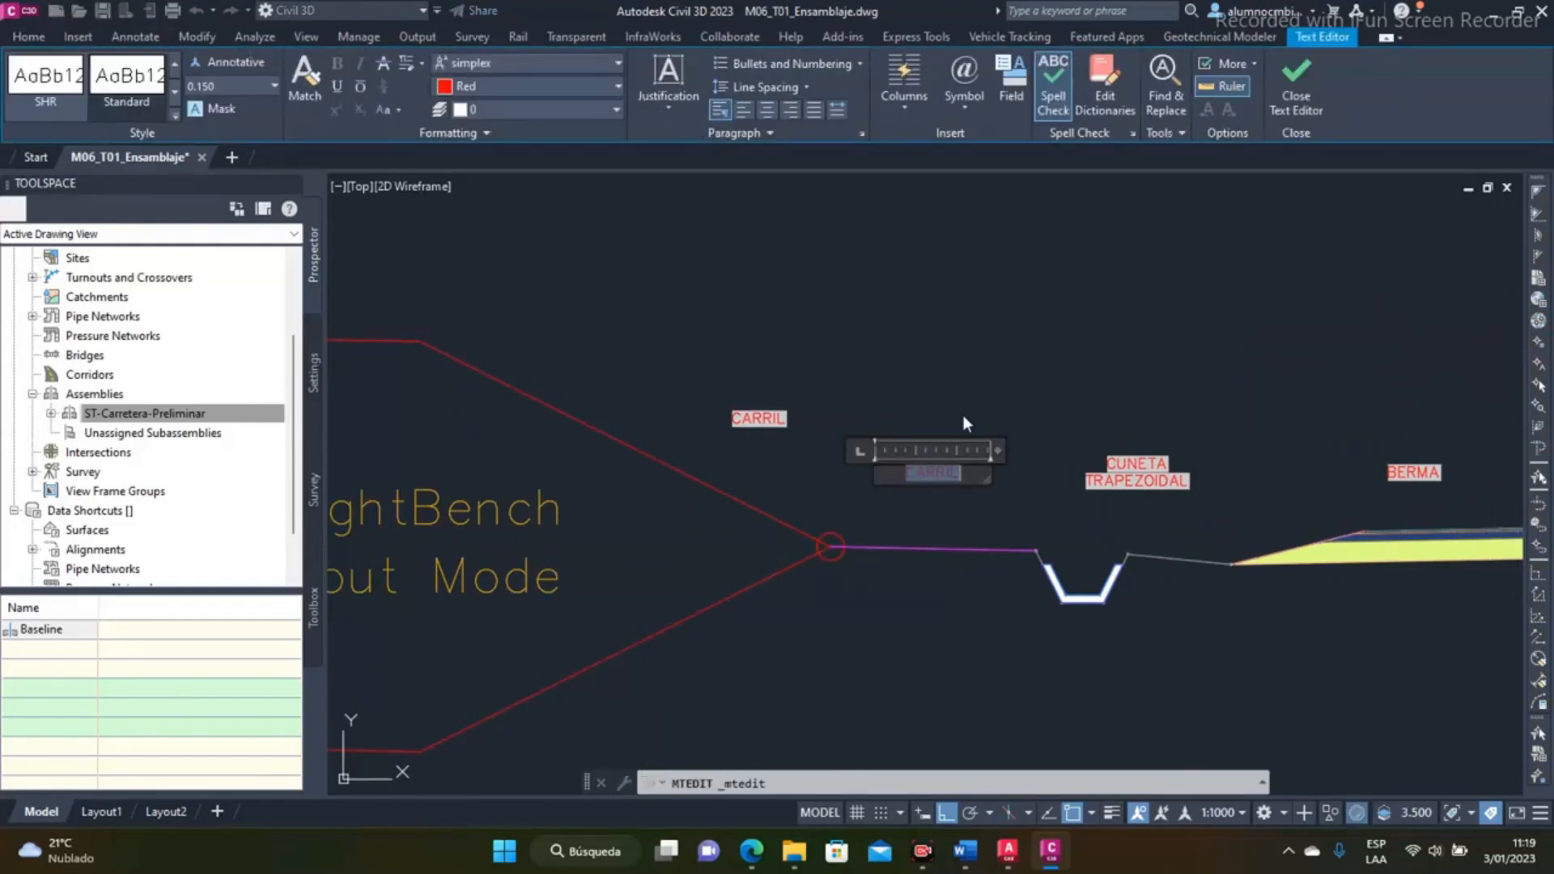
left_click(1012, 89)
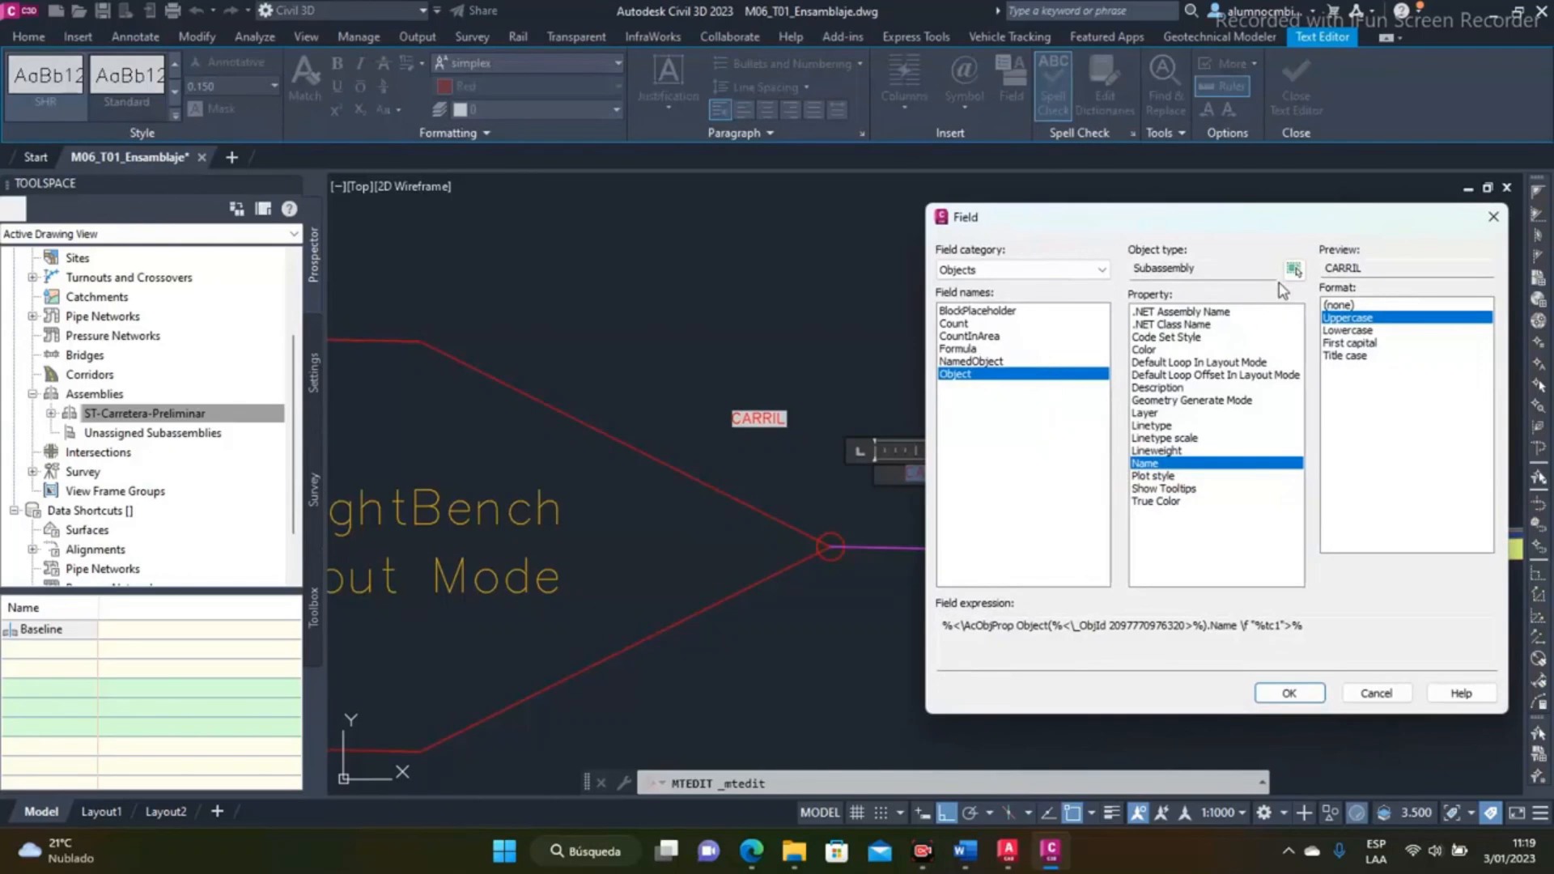
left_click(1293, 270)
left_click(955, 548)
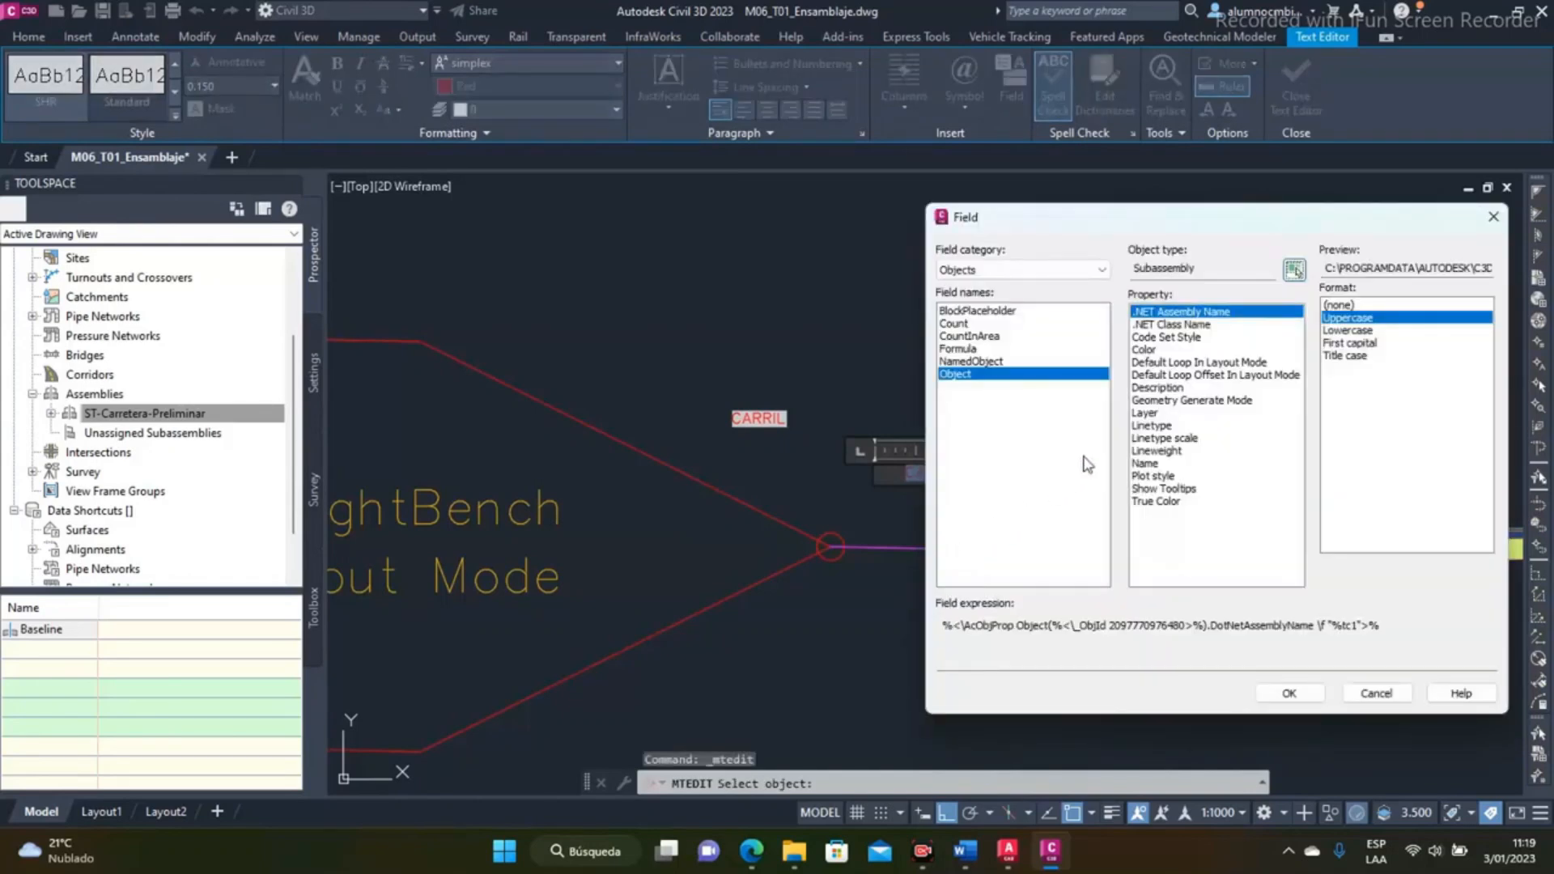
left_click(1144, 462)
left_click(1276, 695)
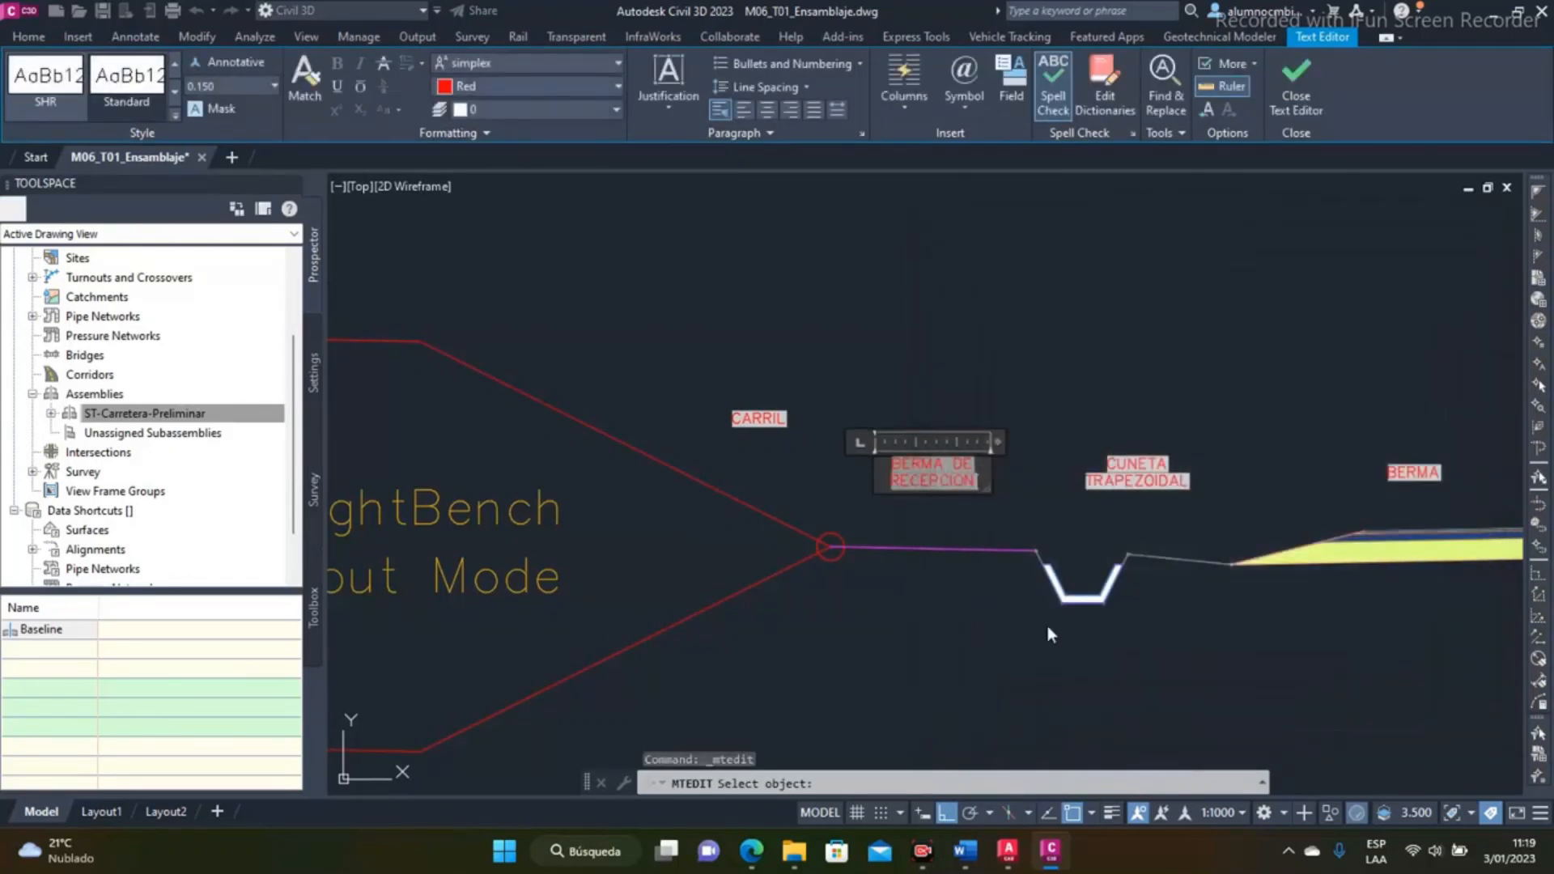
Relink the field in the outermost left label to the left DaylightBench subassembly's Name property, in uppercase format
left_click(756, 416)
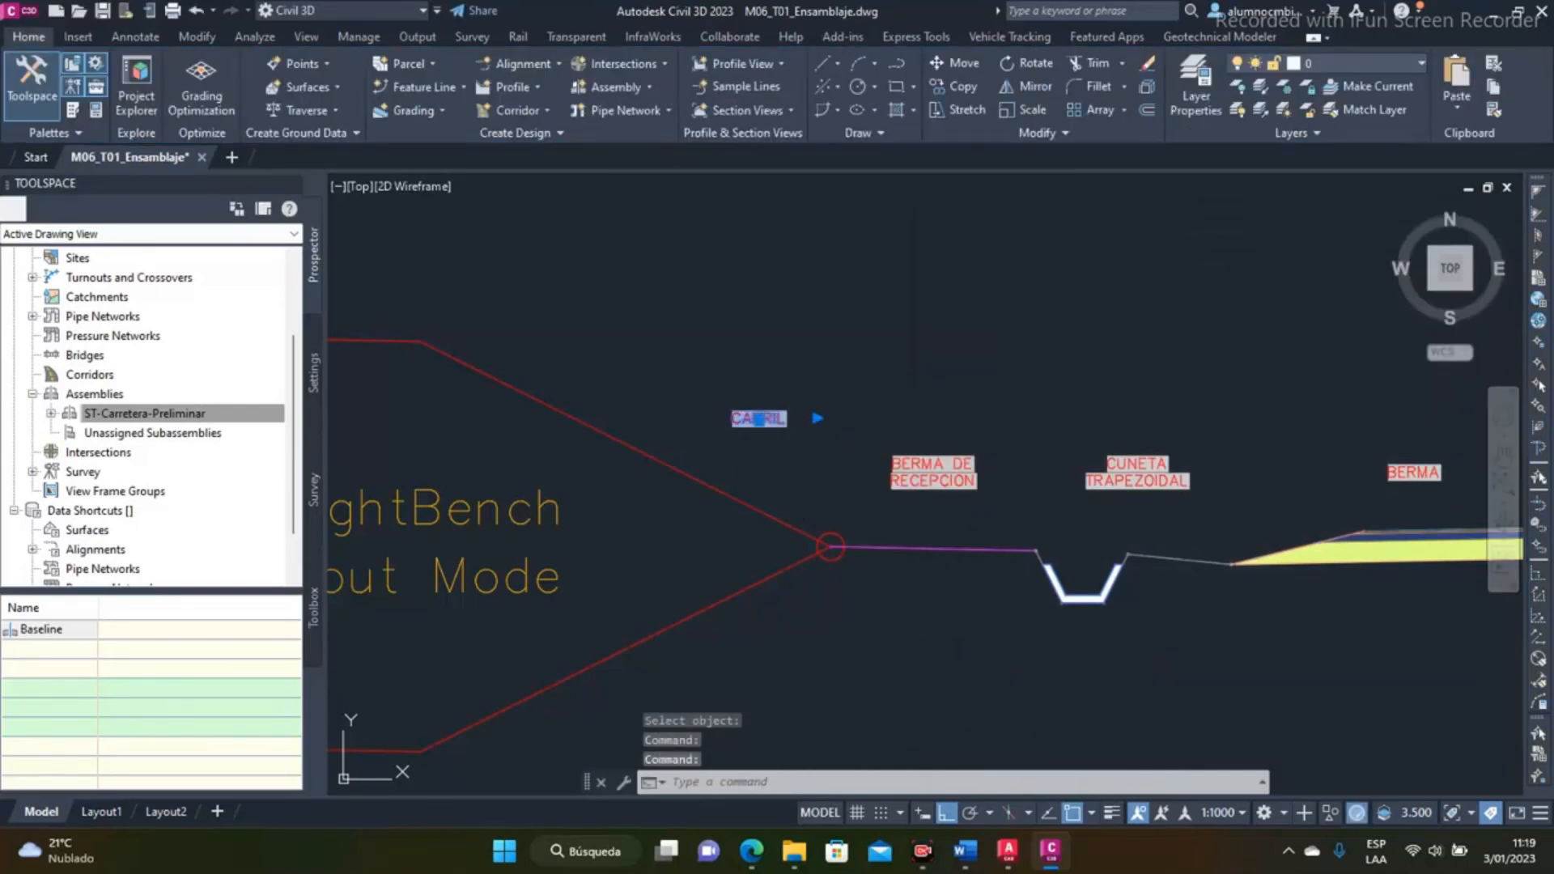
double_click(757, 417)
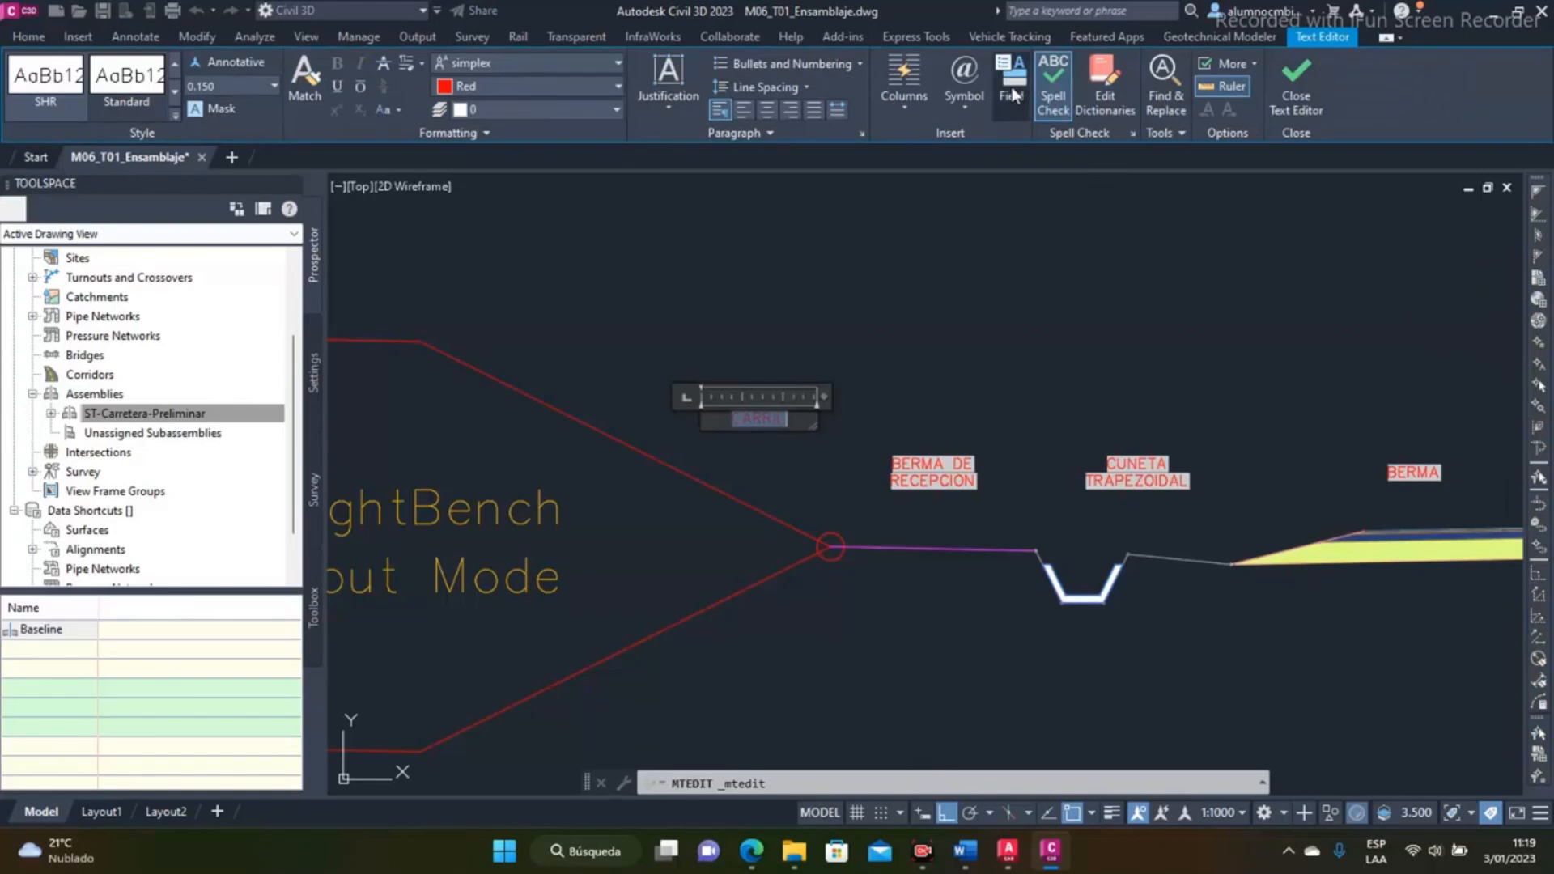
left_click(1012, 93)
left_click(1294, 269)
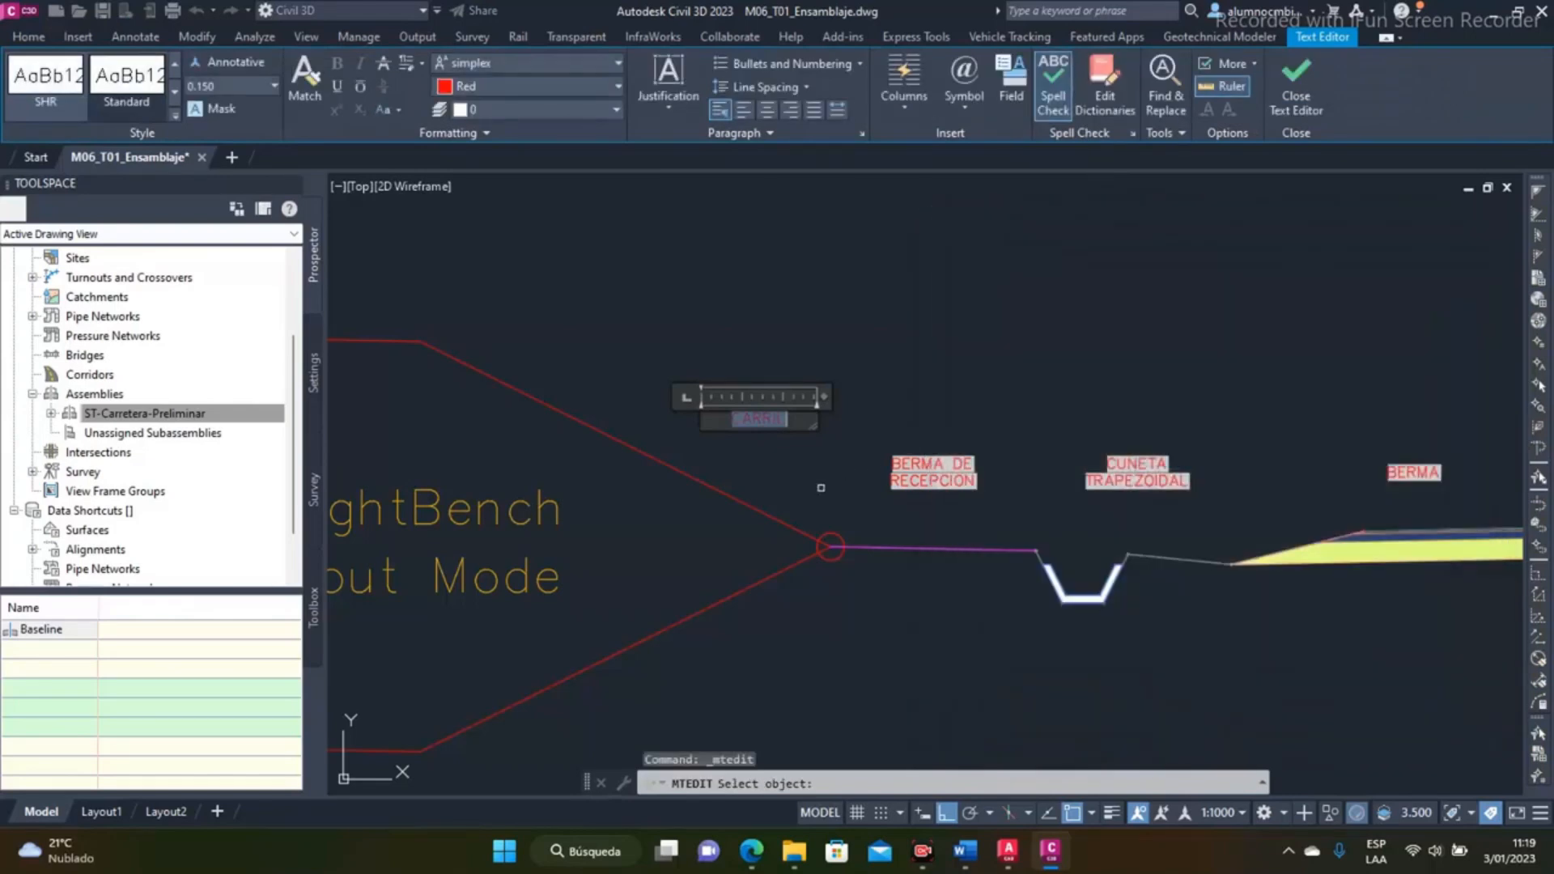
left_click(767, 513)
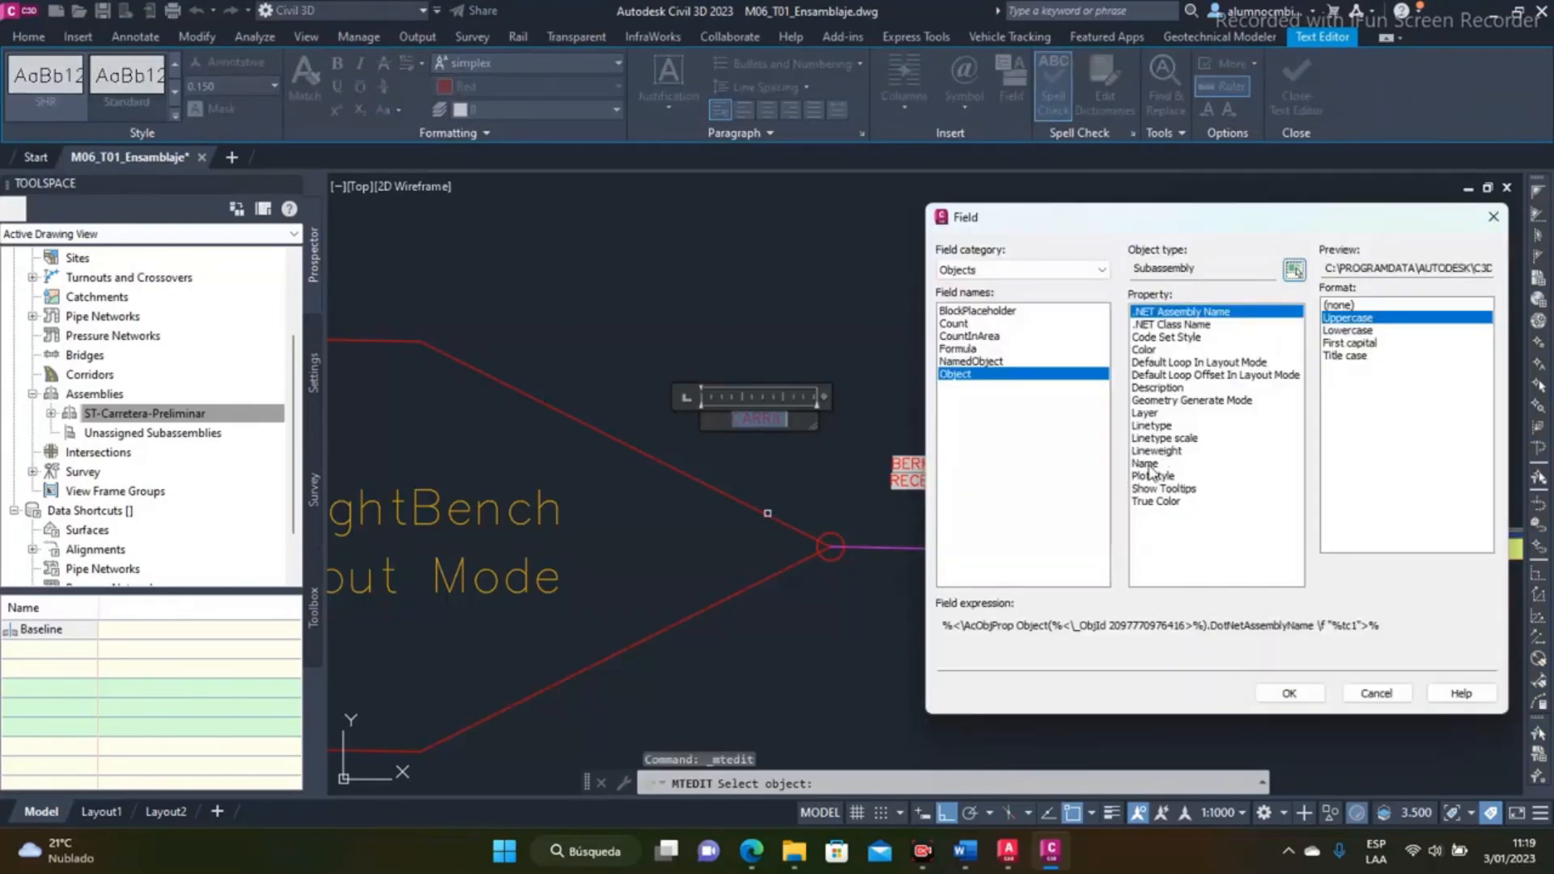
left_click(1144, 463)
left_click(1289, 693)
left_click(815, 560)
Relink the field in the label above the right shoulder to that shoulder subassembly's Name property, in uppercase format
scroll(815, 560, "down", 2)
mouse_move(1131, 576)
middle_mouse_down()
mouse_move(912, 572)
mouse_move(625, 537)
middle_mouse_up()
scroll(1029, 478, "down", 2)
scroll(978, 497, "up", 2)
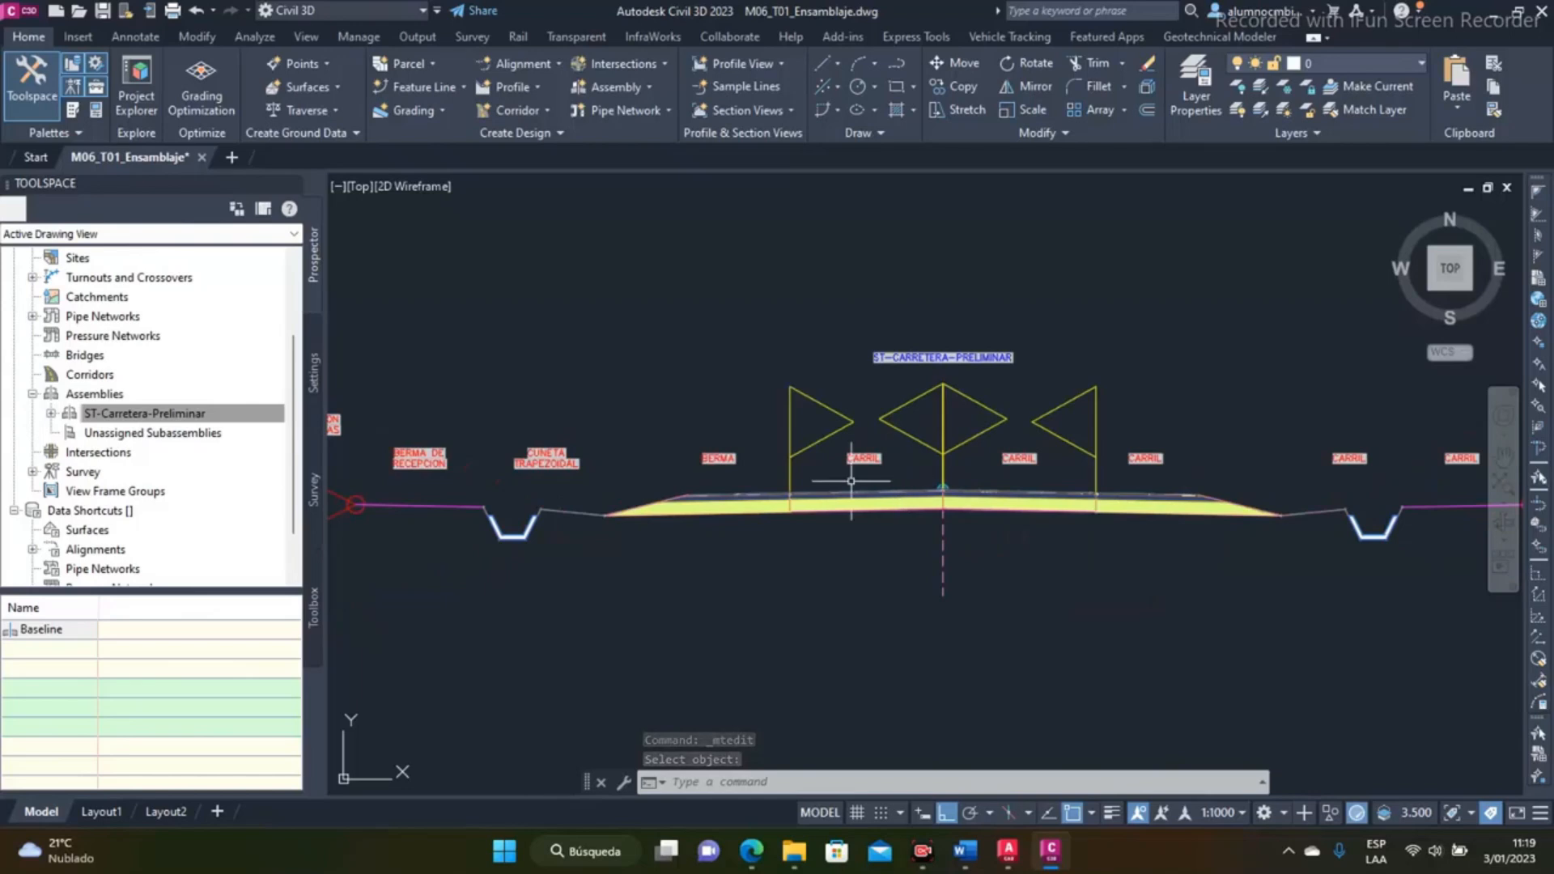
middle_click_drag(1213, 511, 912, 475)
scroll(672, 445, "up", 2)
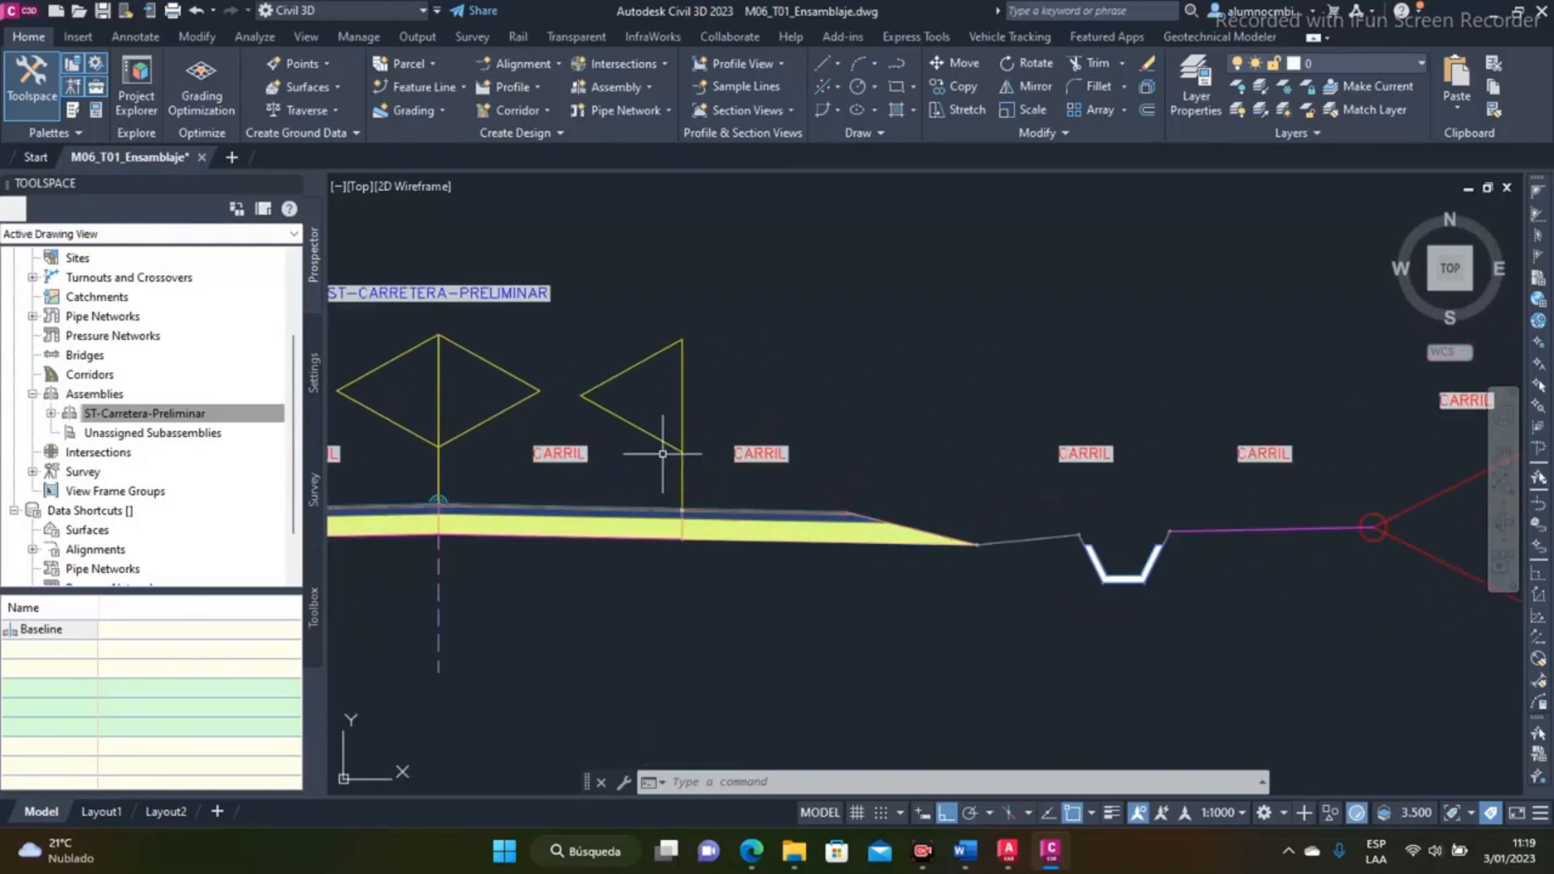
double_click(764, 450)
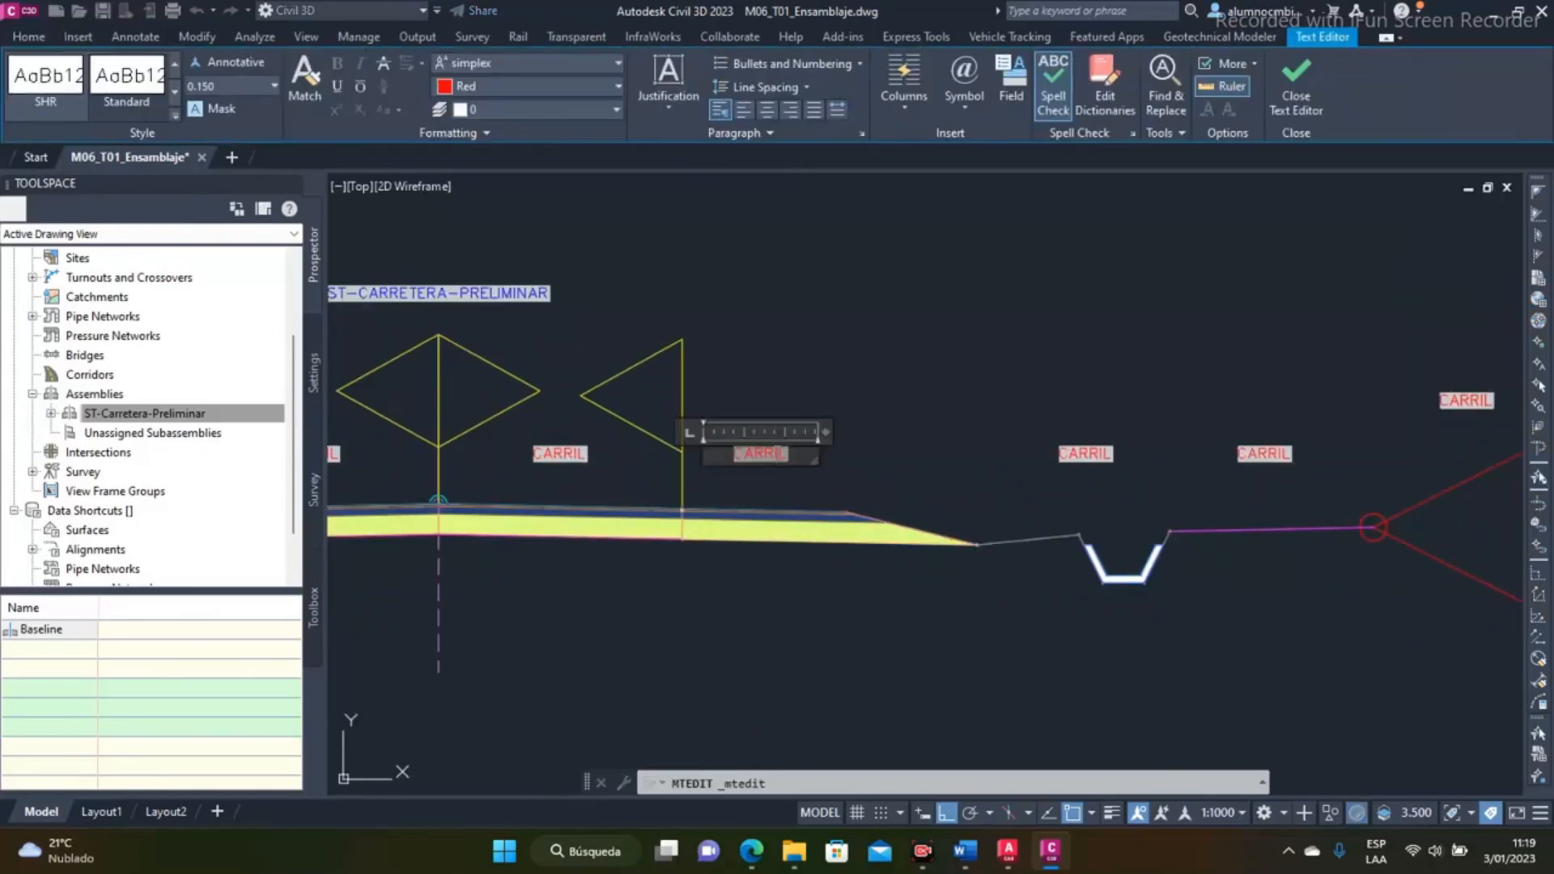
double_click(771, 450)
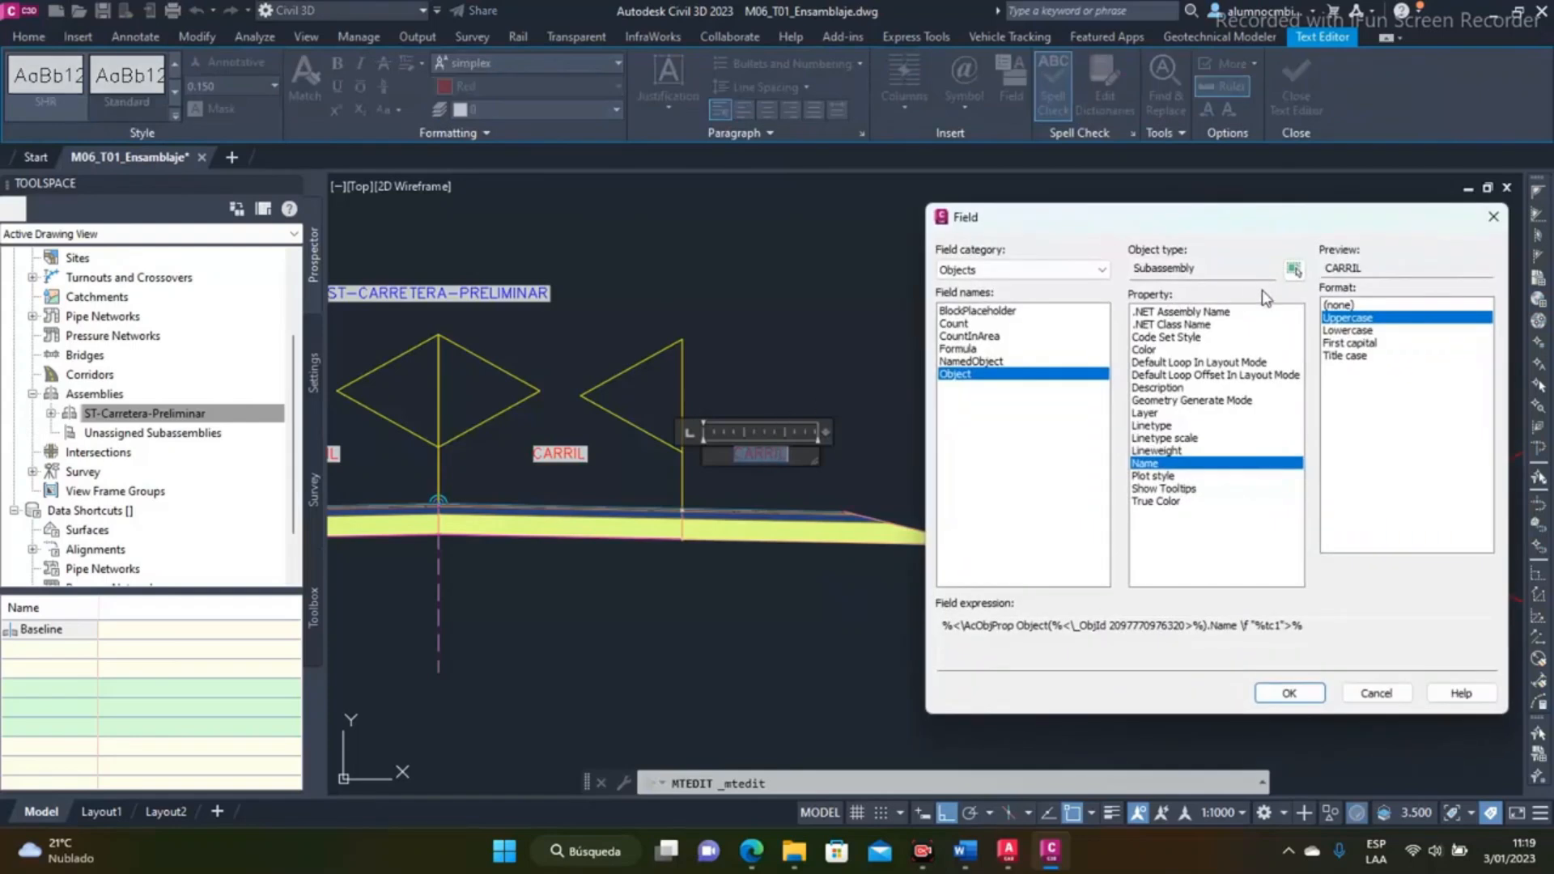
left_click(1293, 271)
left_click(764, 518)
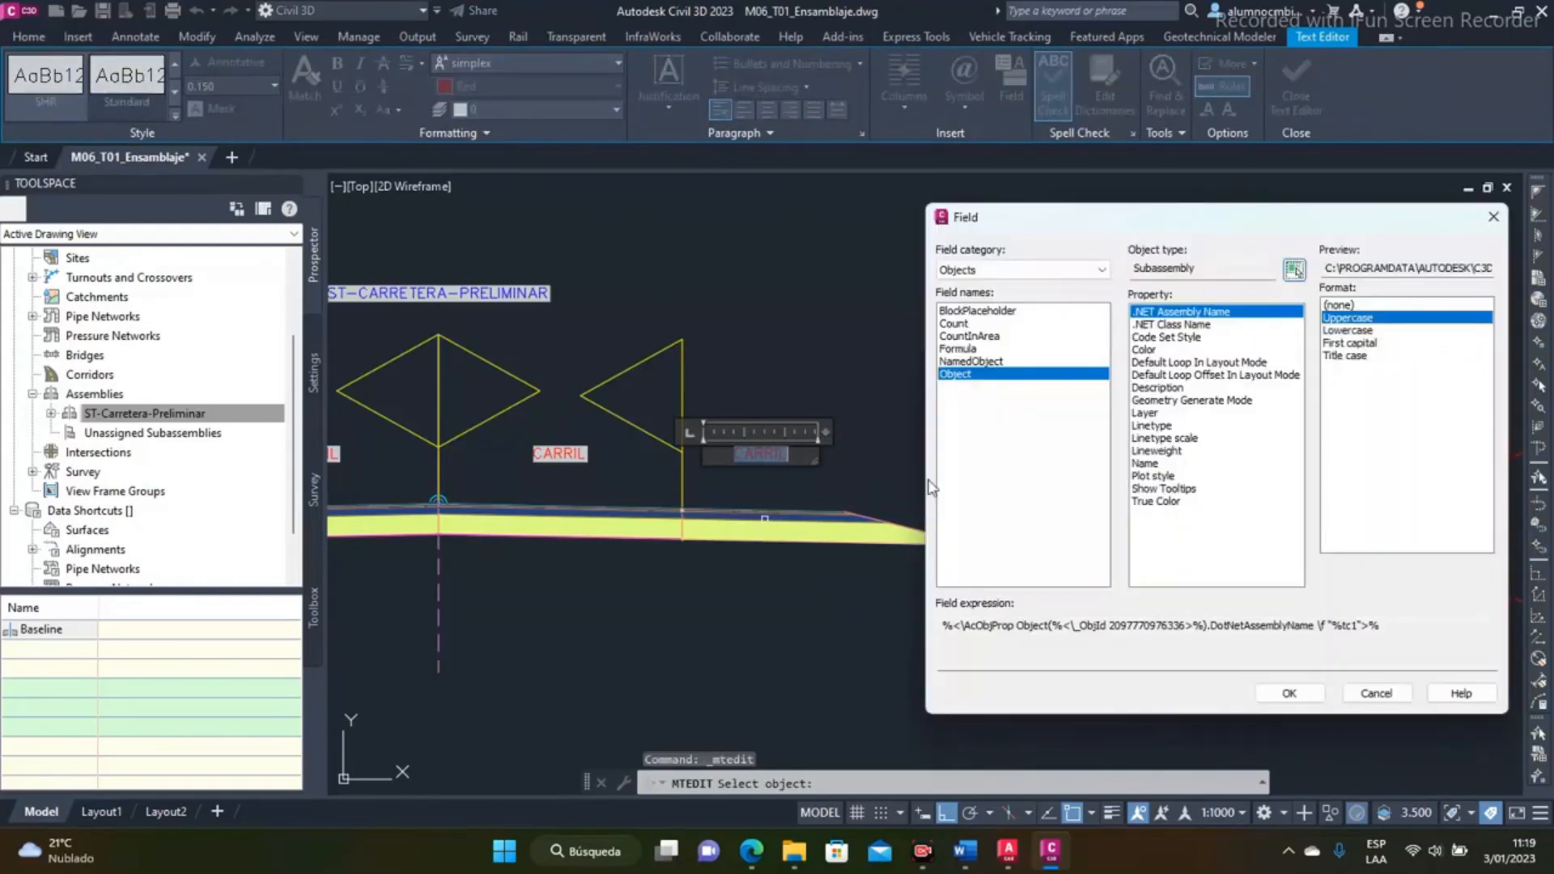
left_click(1146, 464)
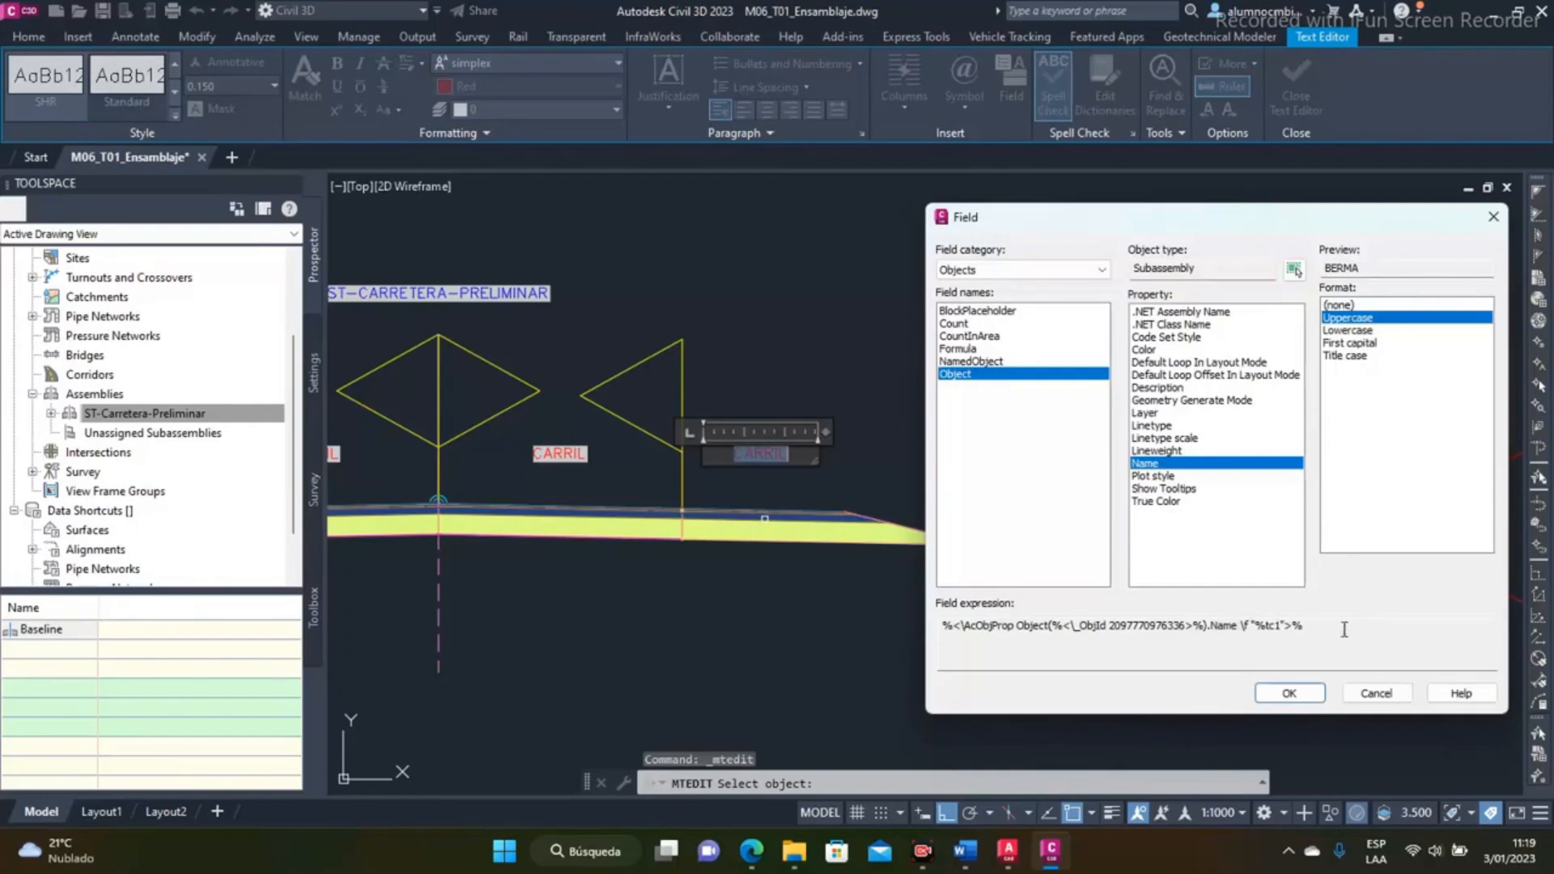
left_click(1289, 692)
left_click(1075, 469)
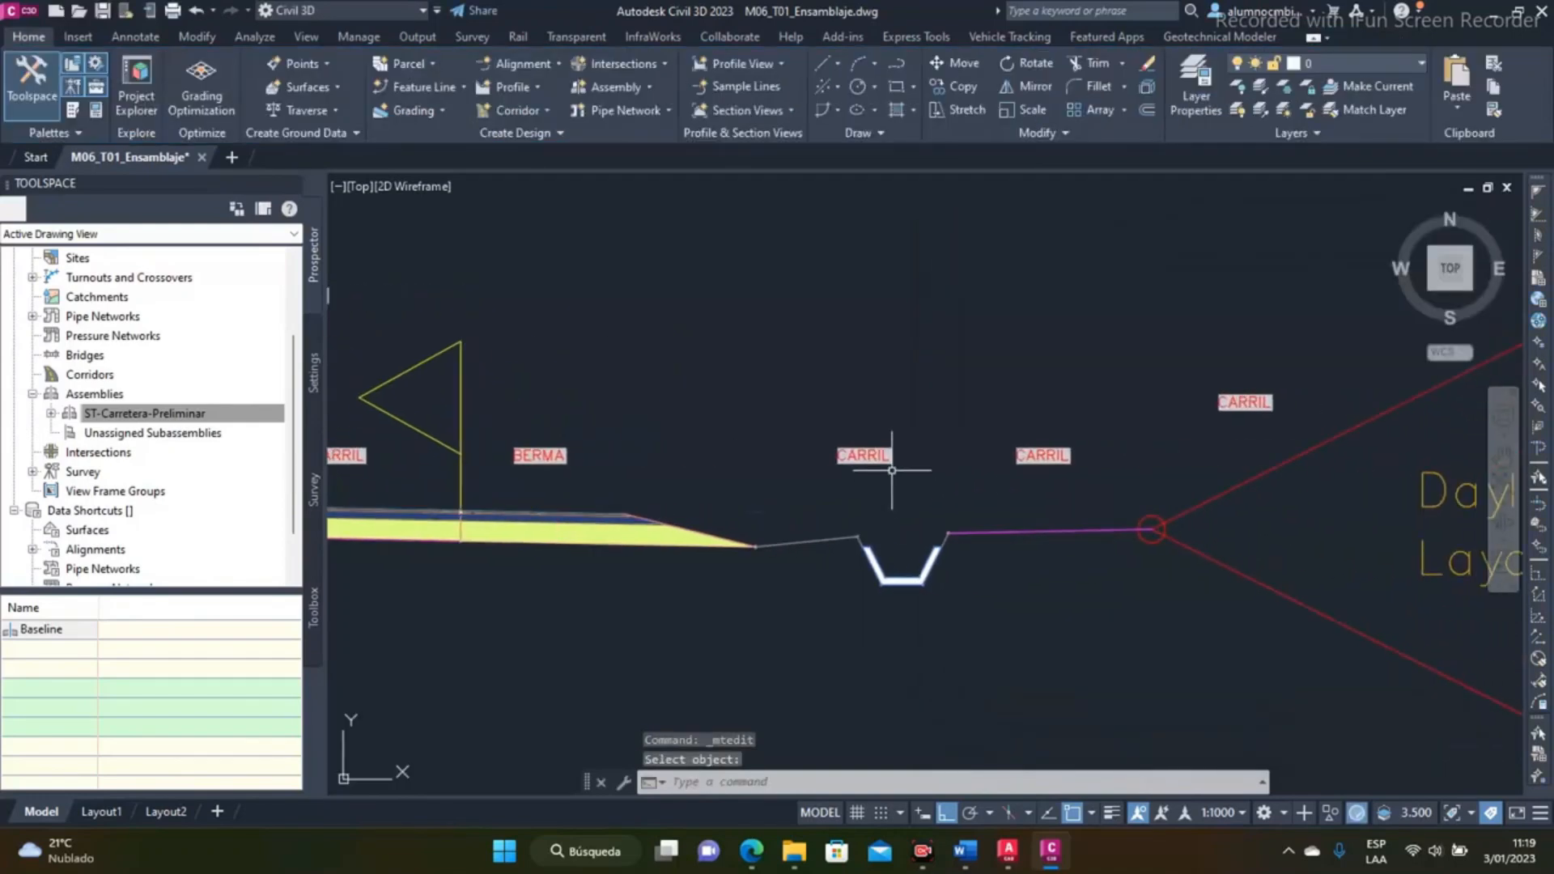
Relink the field in the label above the right ditch to the ditch subassembly's Name property, in uppercase format
left_click(893, 455)
left_click(880, 455)
left_click(864, 454)
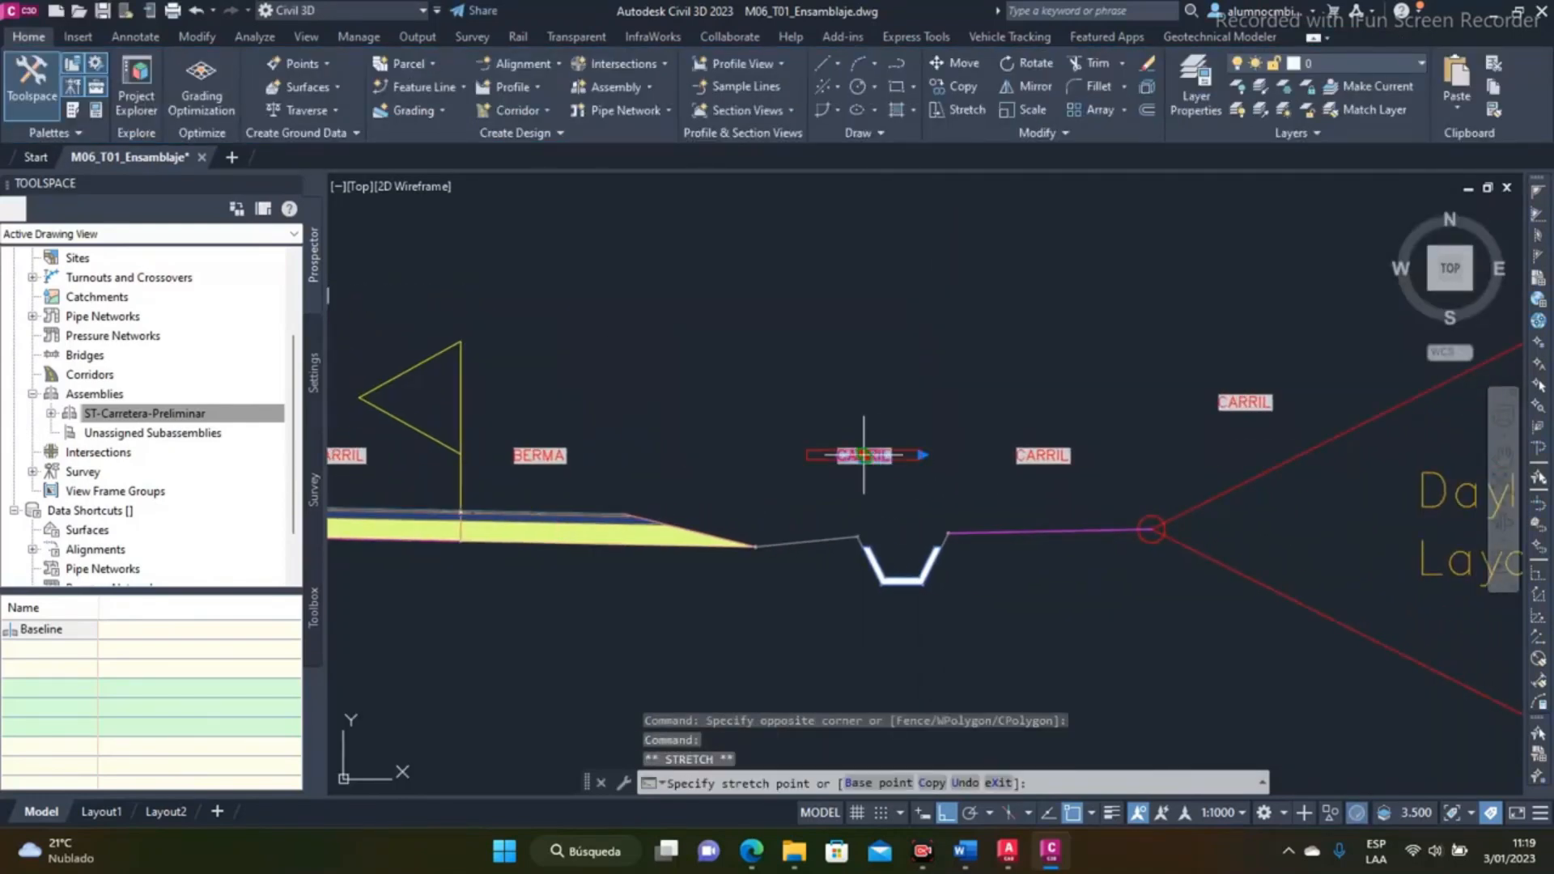
key("Escape")
double_click(864, 455)
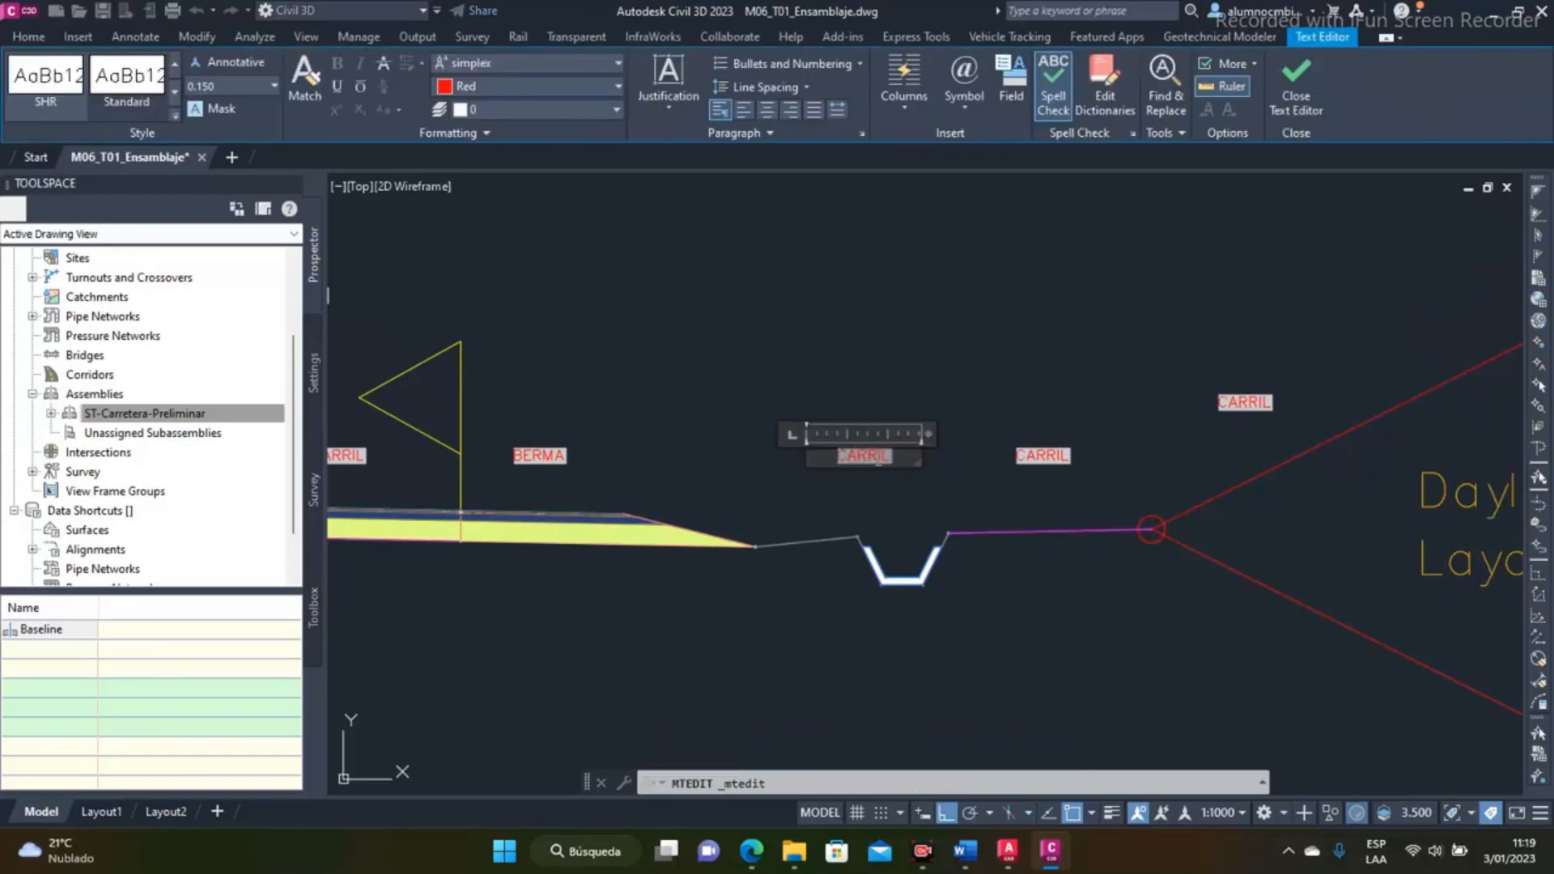
double_click(882, 455)
left_click(1294, 270)
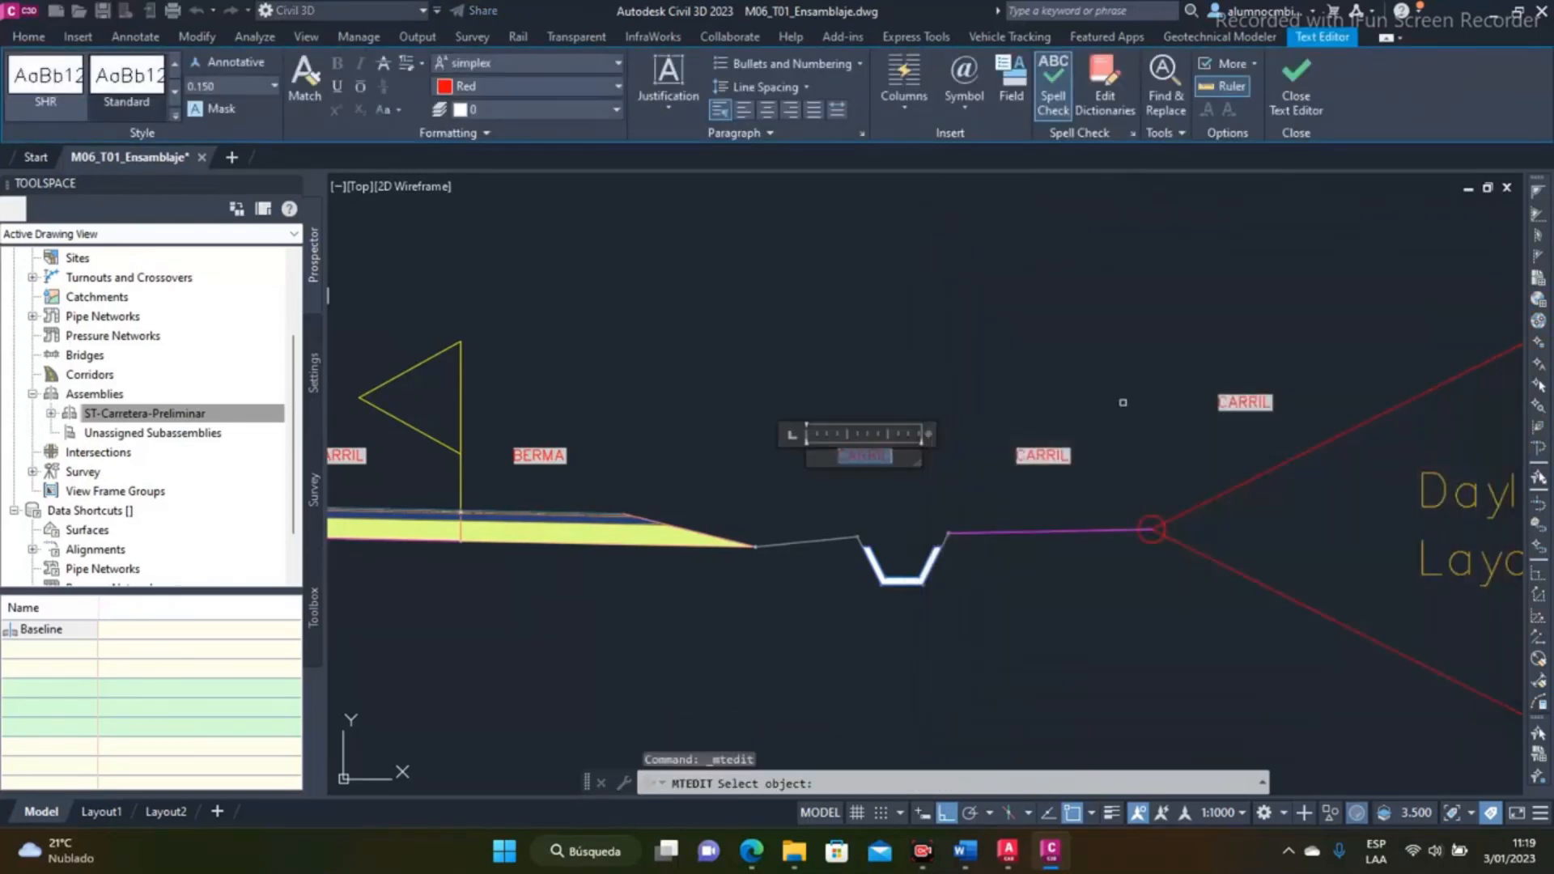
left_click(835, 538)
left_click(1143, 463)
left_click(1289, 694)
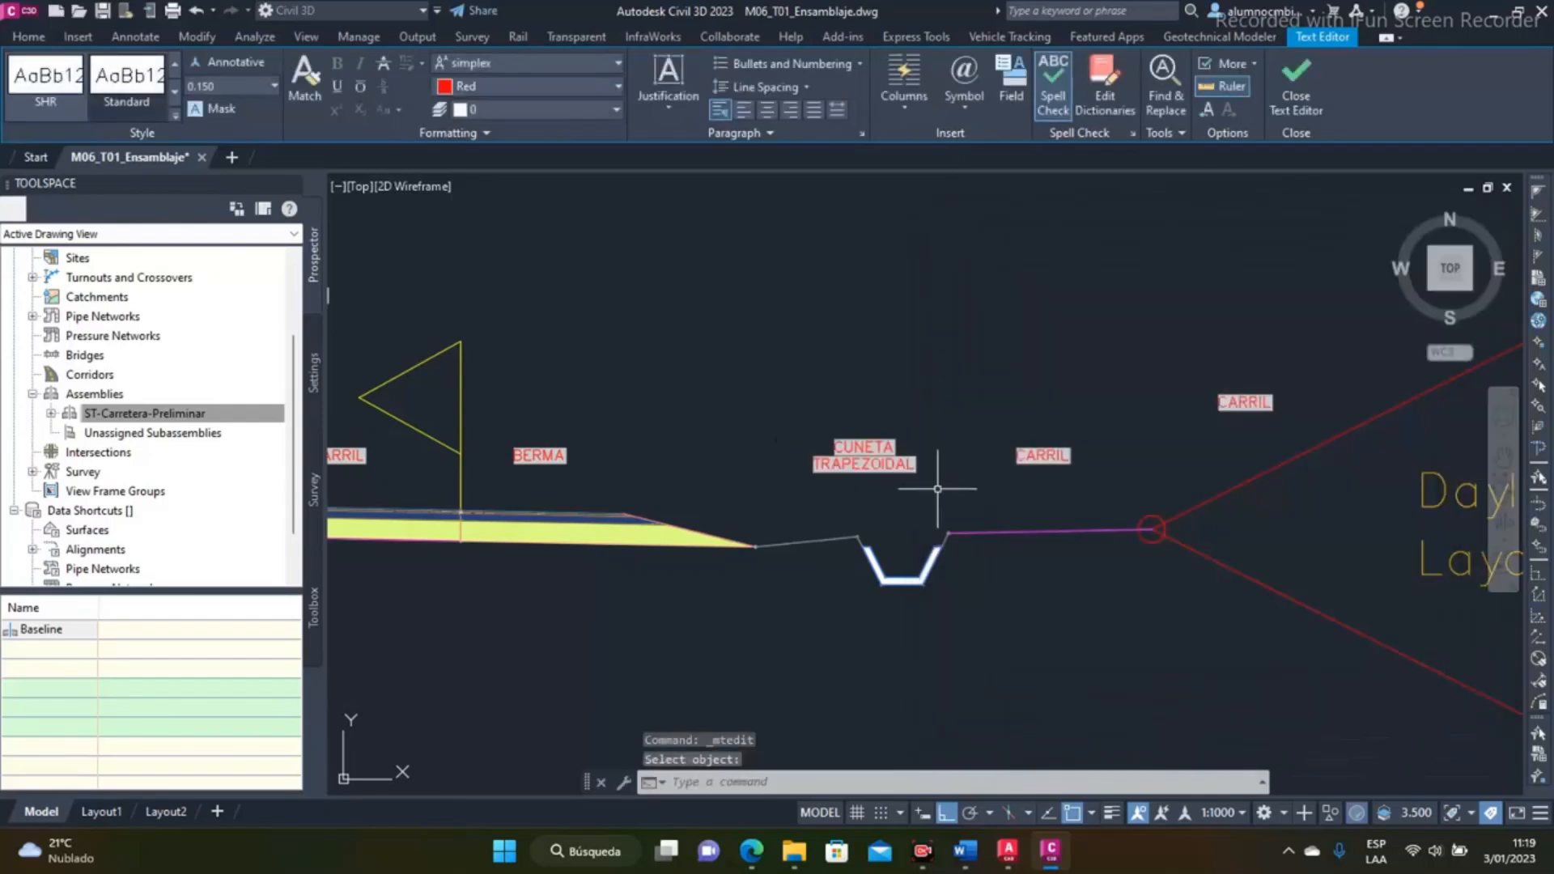
Relink the field in the label above the right reception bench to that link subassembly's Name property, in uppercase format
middle_click_drag(937, 489, 661, 490)
double_click(779, 457)
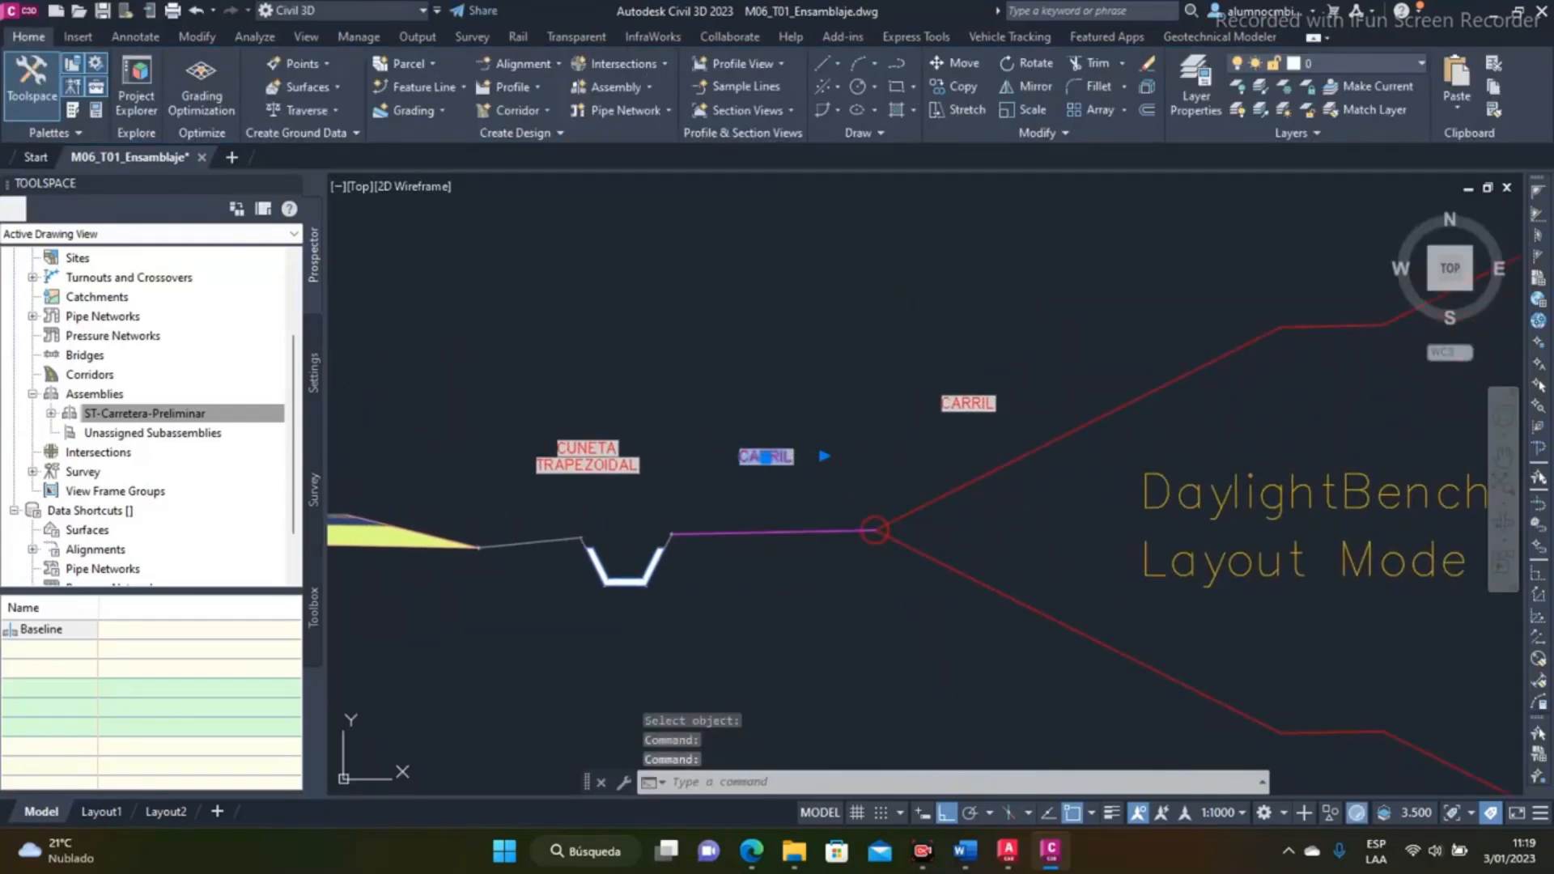
double_click(780, 456)
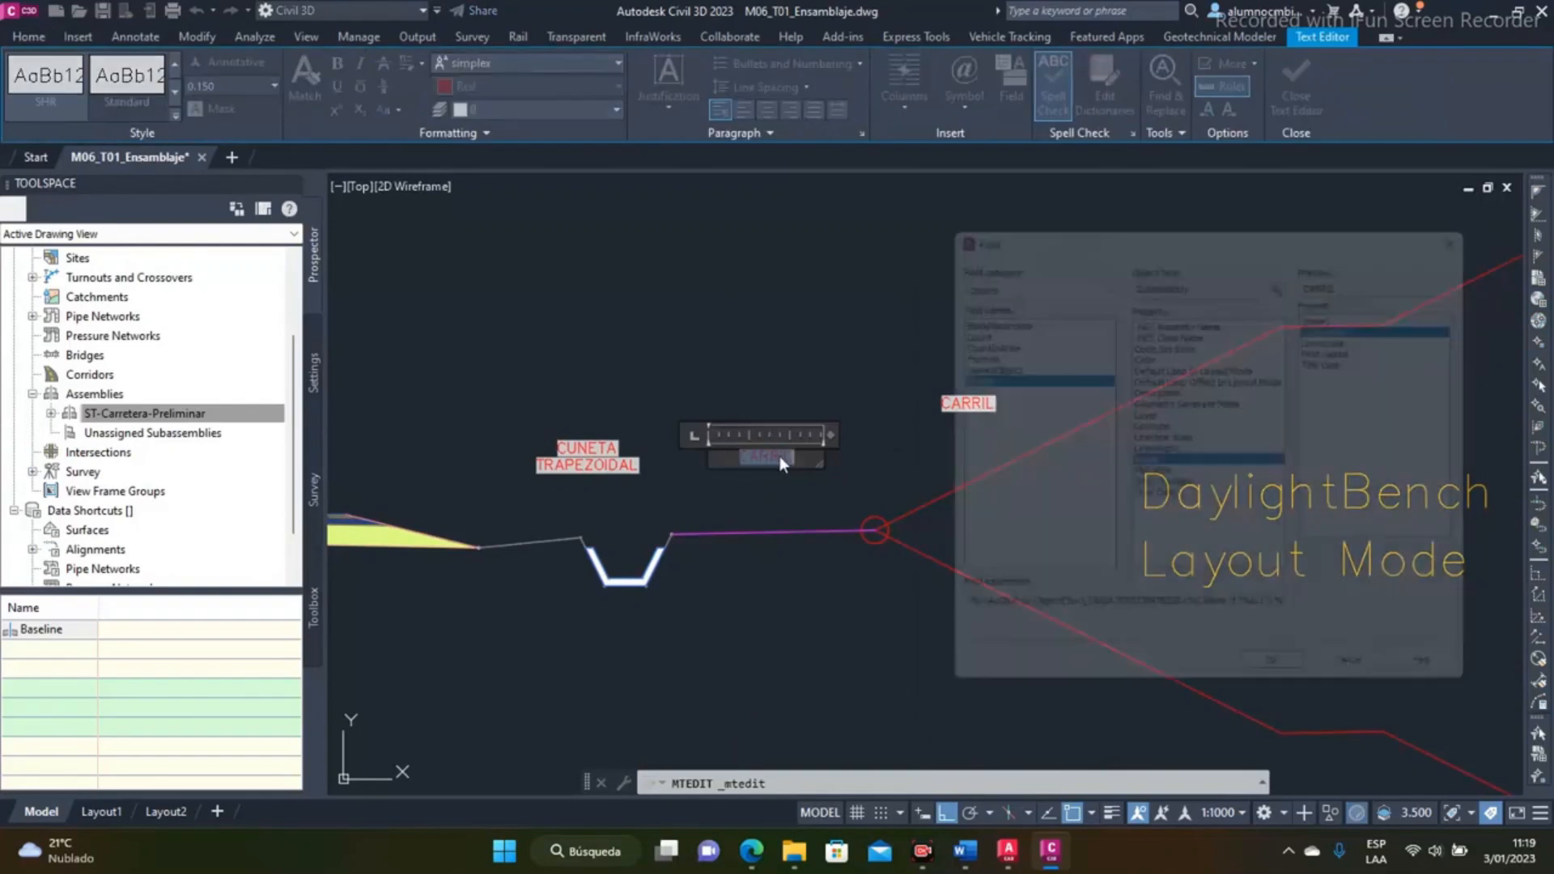
left_click(1294, 269)
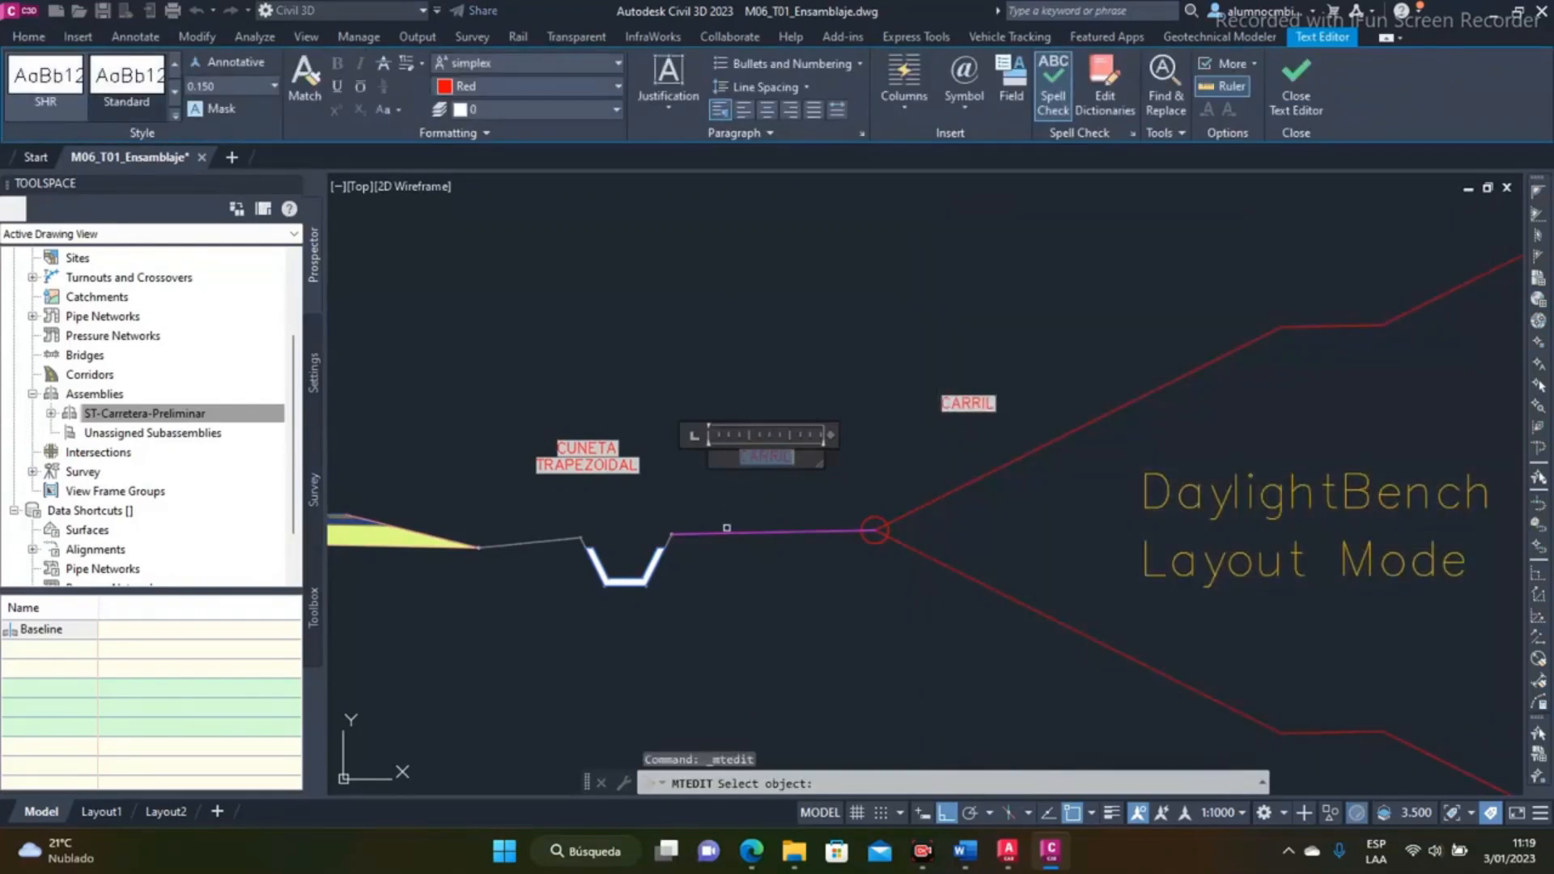
left_click(723, 532)
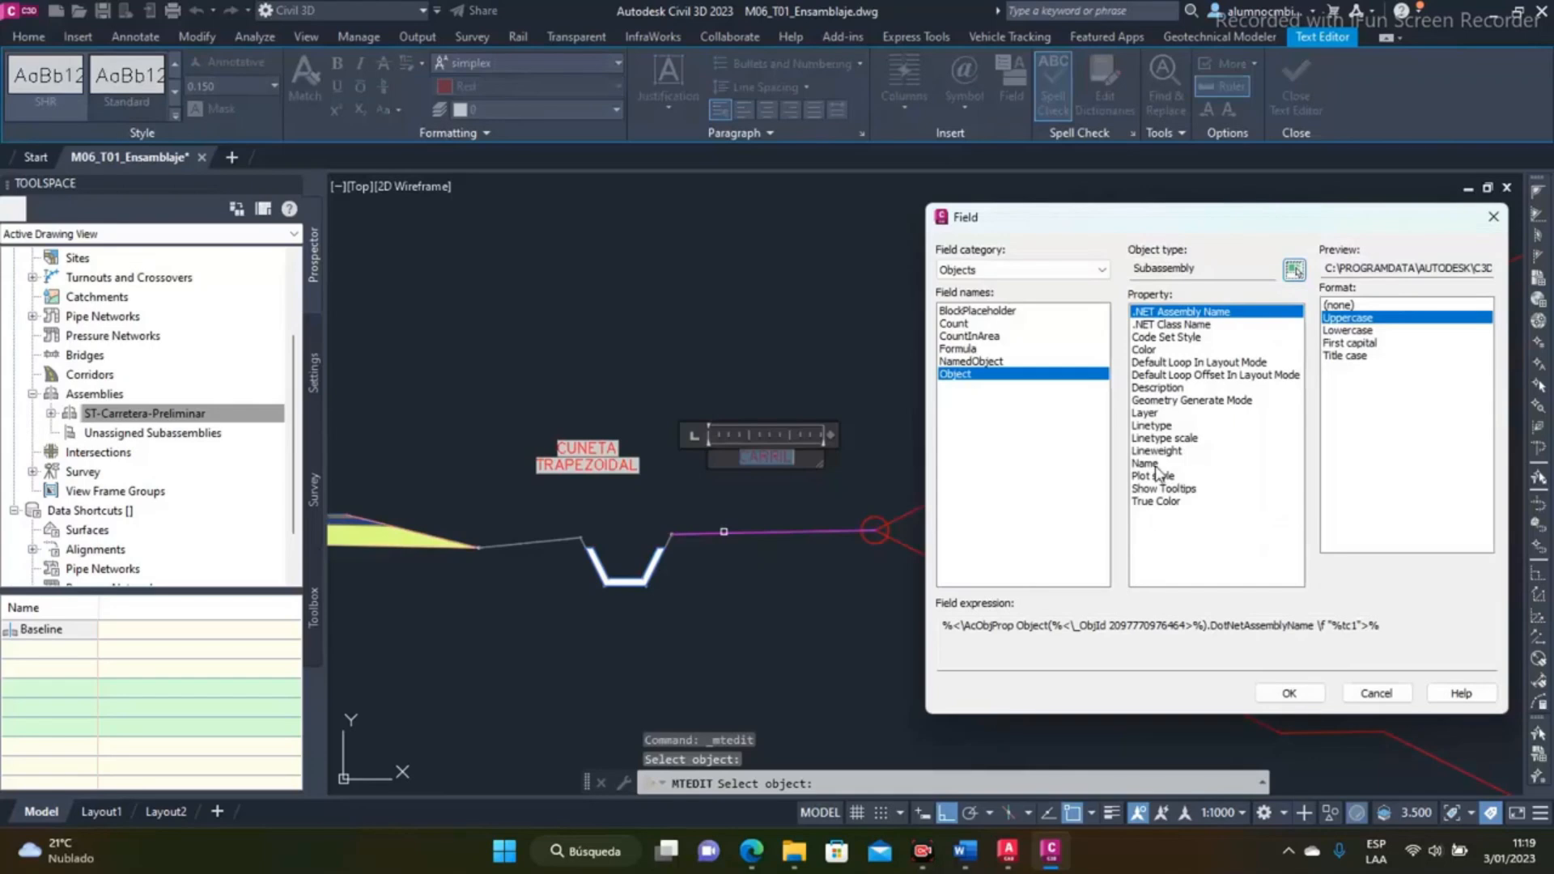
left_click(1148, 464)
left_click(1272, 696)
left_click(827, 541)
Relink the field in the outermost right label to the right DaylightBench subassembly's Name property, in uppercase format
middle_click_drag(955, 454, 685, 450)
key("Return")
left_click(706, 402)
double_click(706, 402)
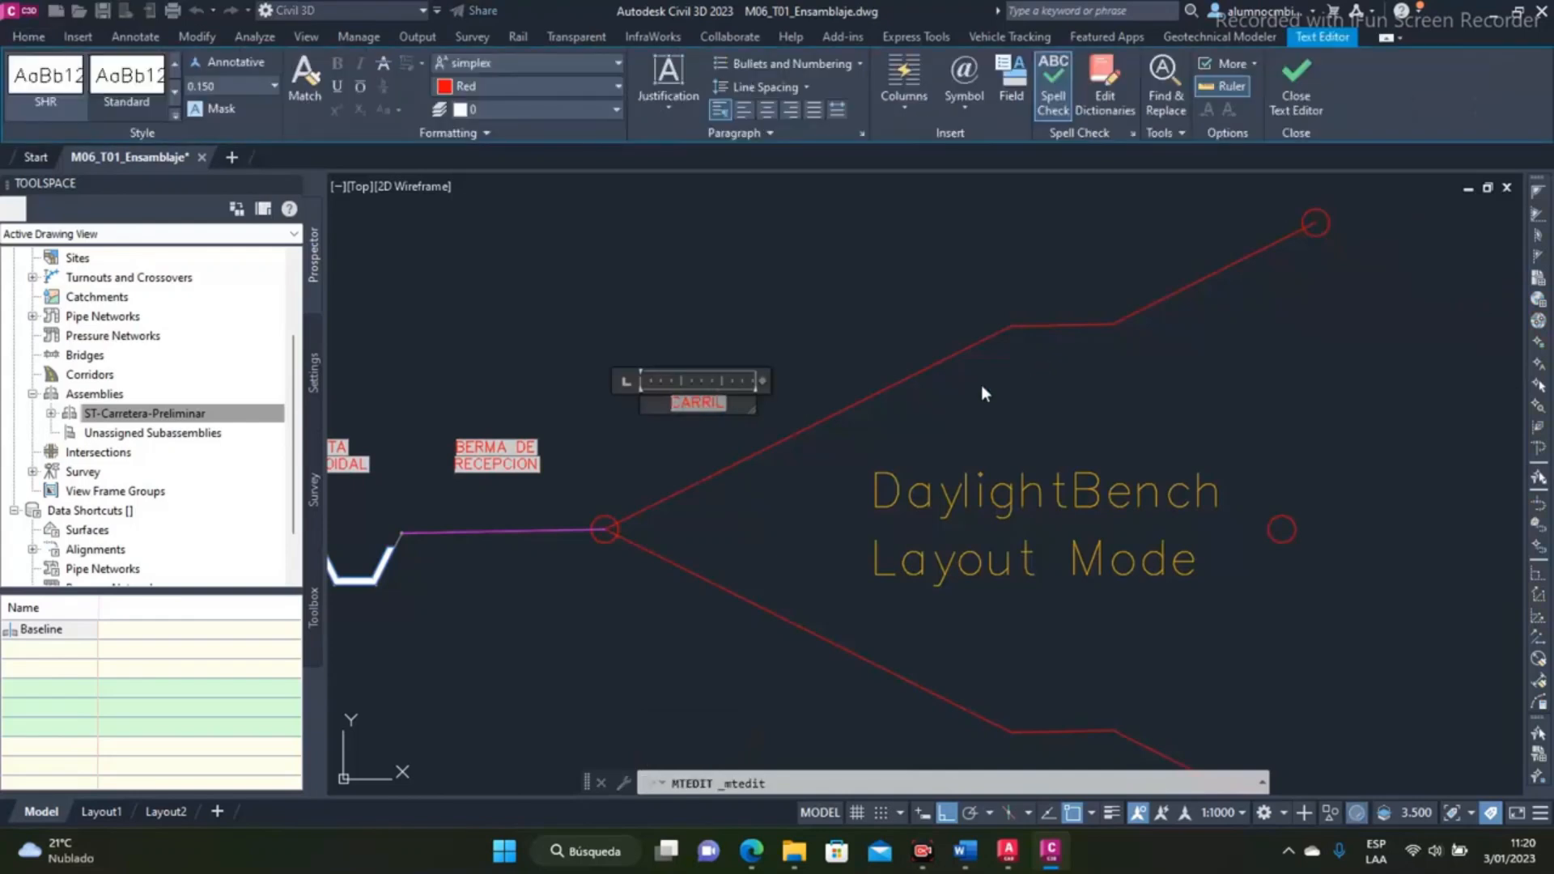
double_click(700, 404)
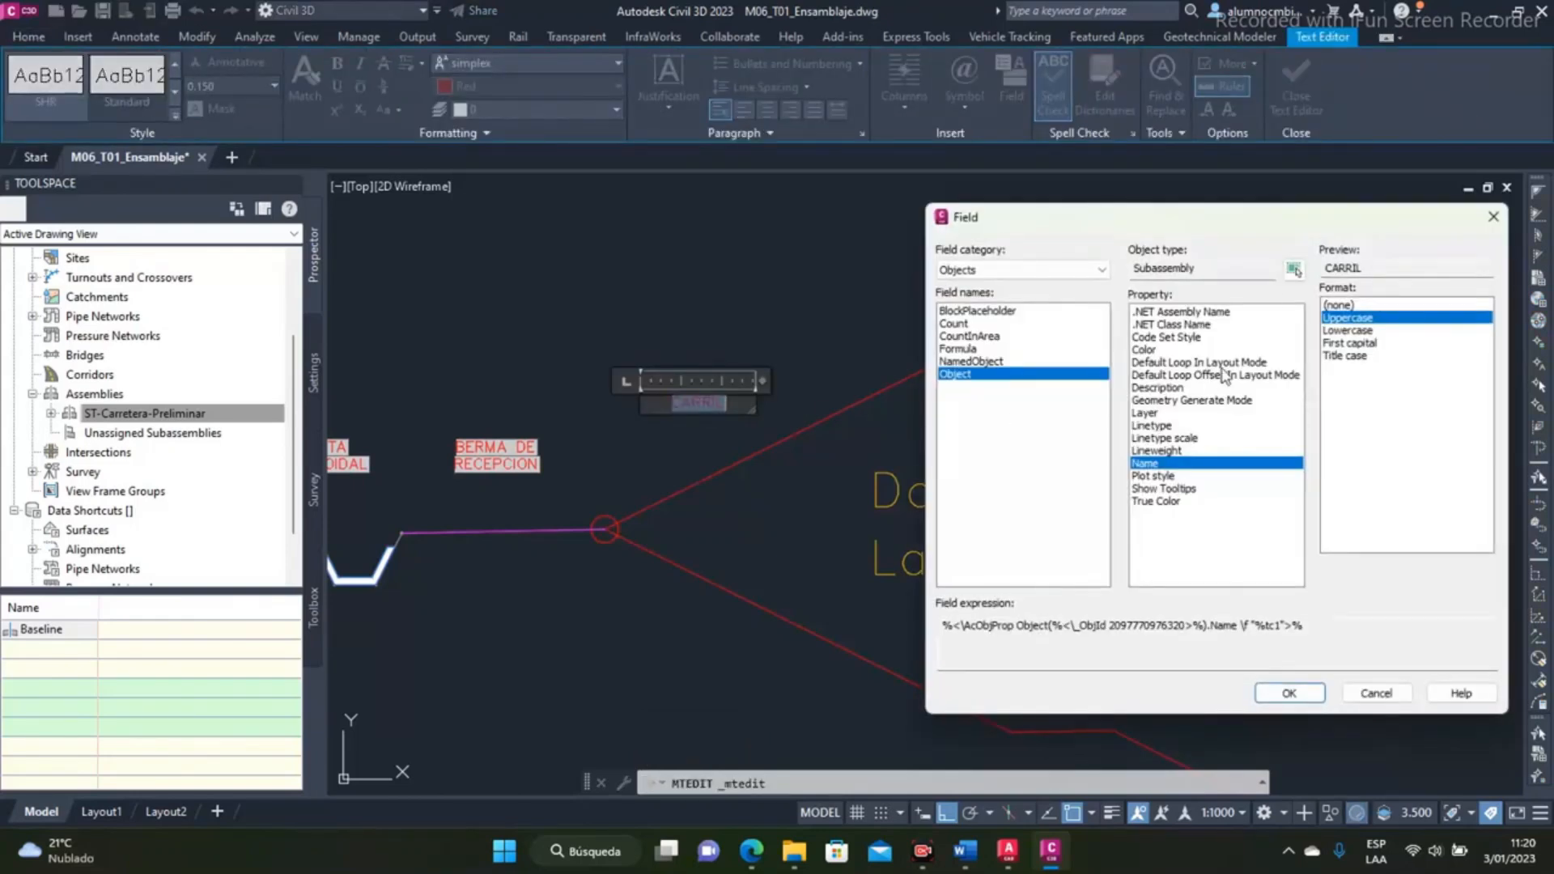
left_click(1295, 272)
left_click(745, 462)
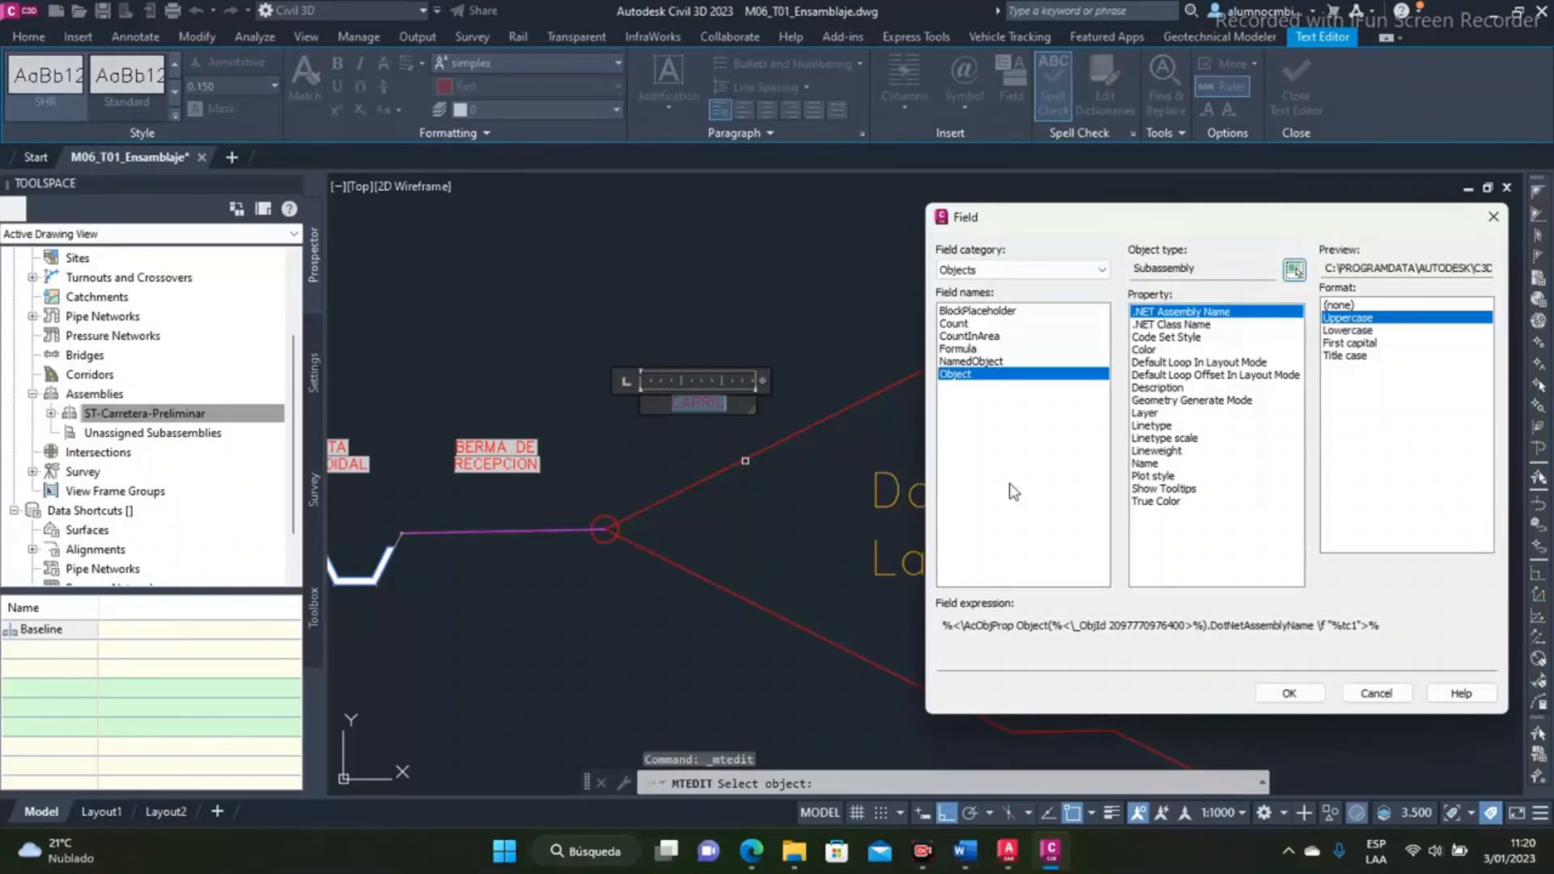
left_click(1143, 463)
left_click(1289, 693)
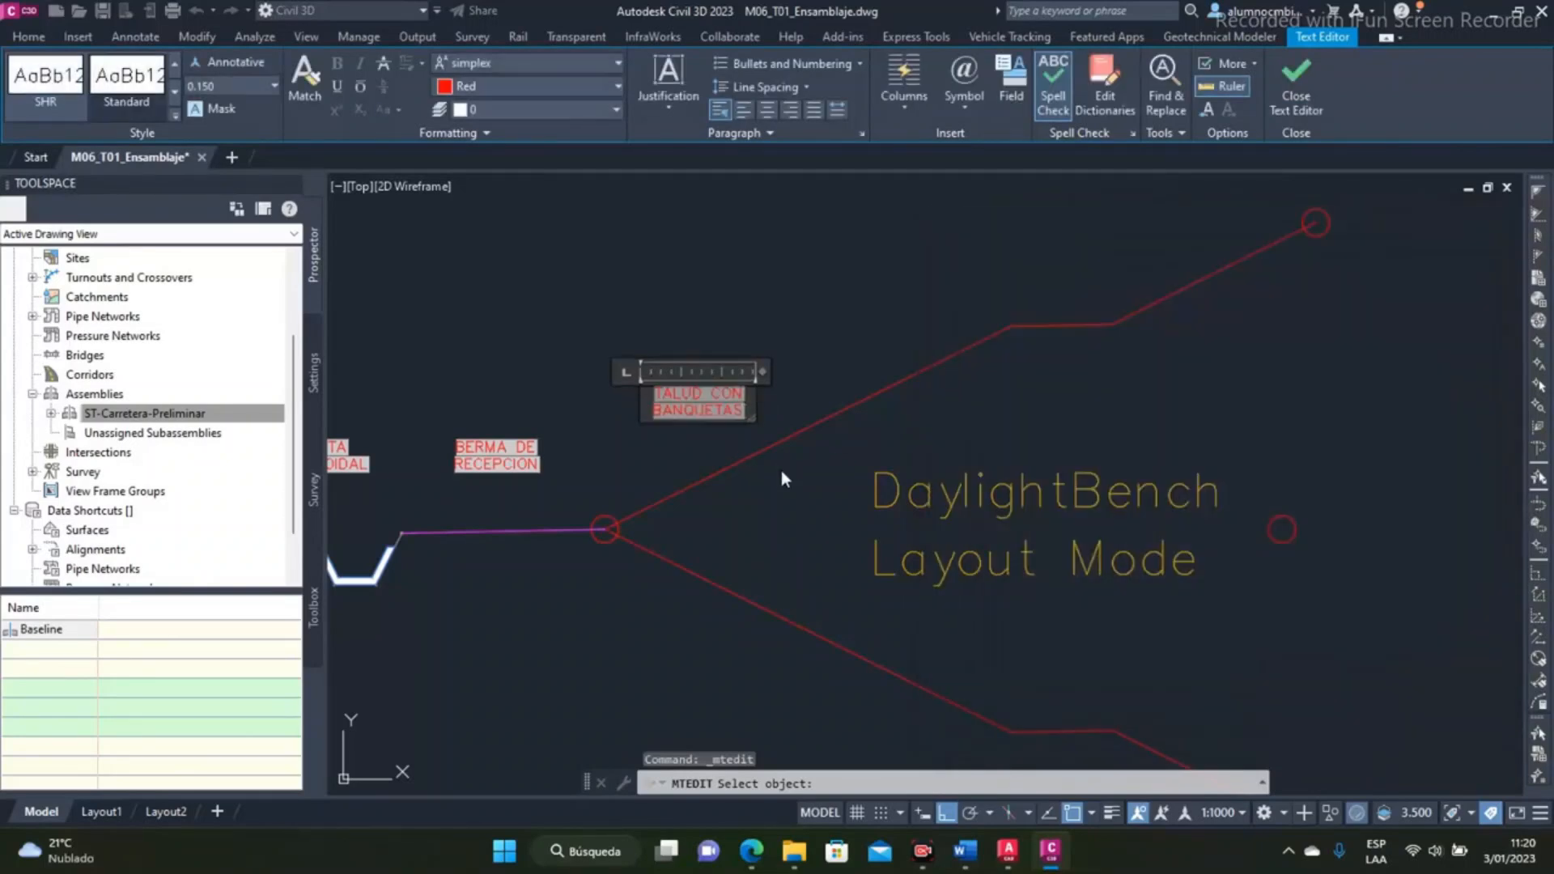
left_click(791, 486)
Examine the subassembly labels along both sides of the ST-Carretera-Preliminar assembly
scroll(890, 480, "down", 3)
middle_click_drag(890, 480, 1075, 493)
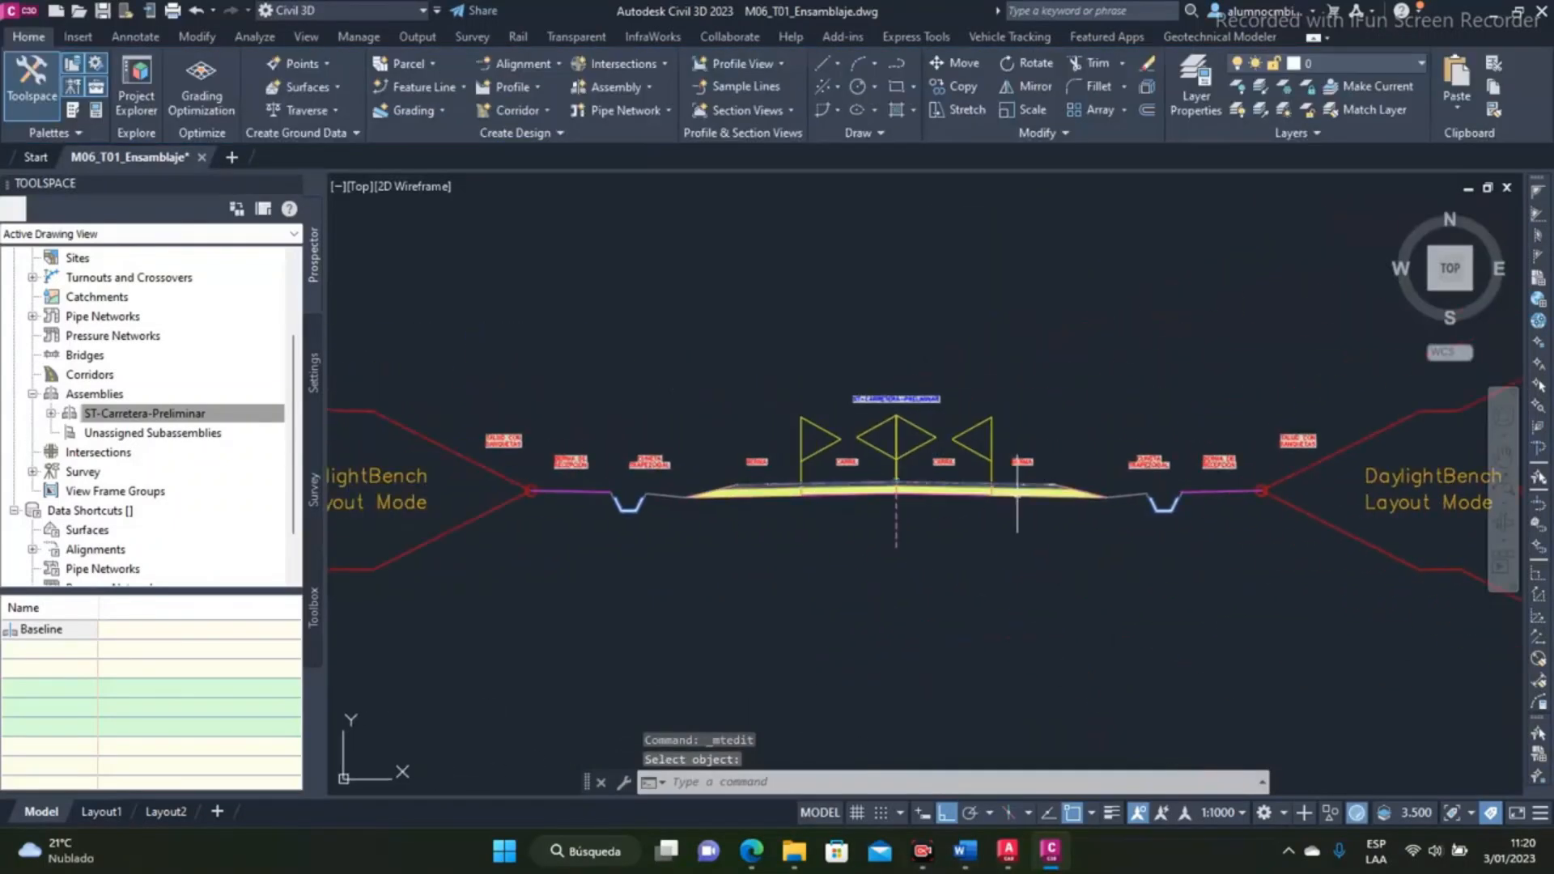
scroll(600, 463, "up", 4)
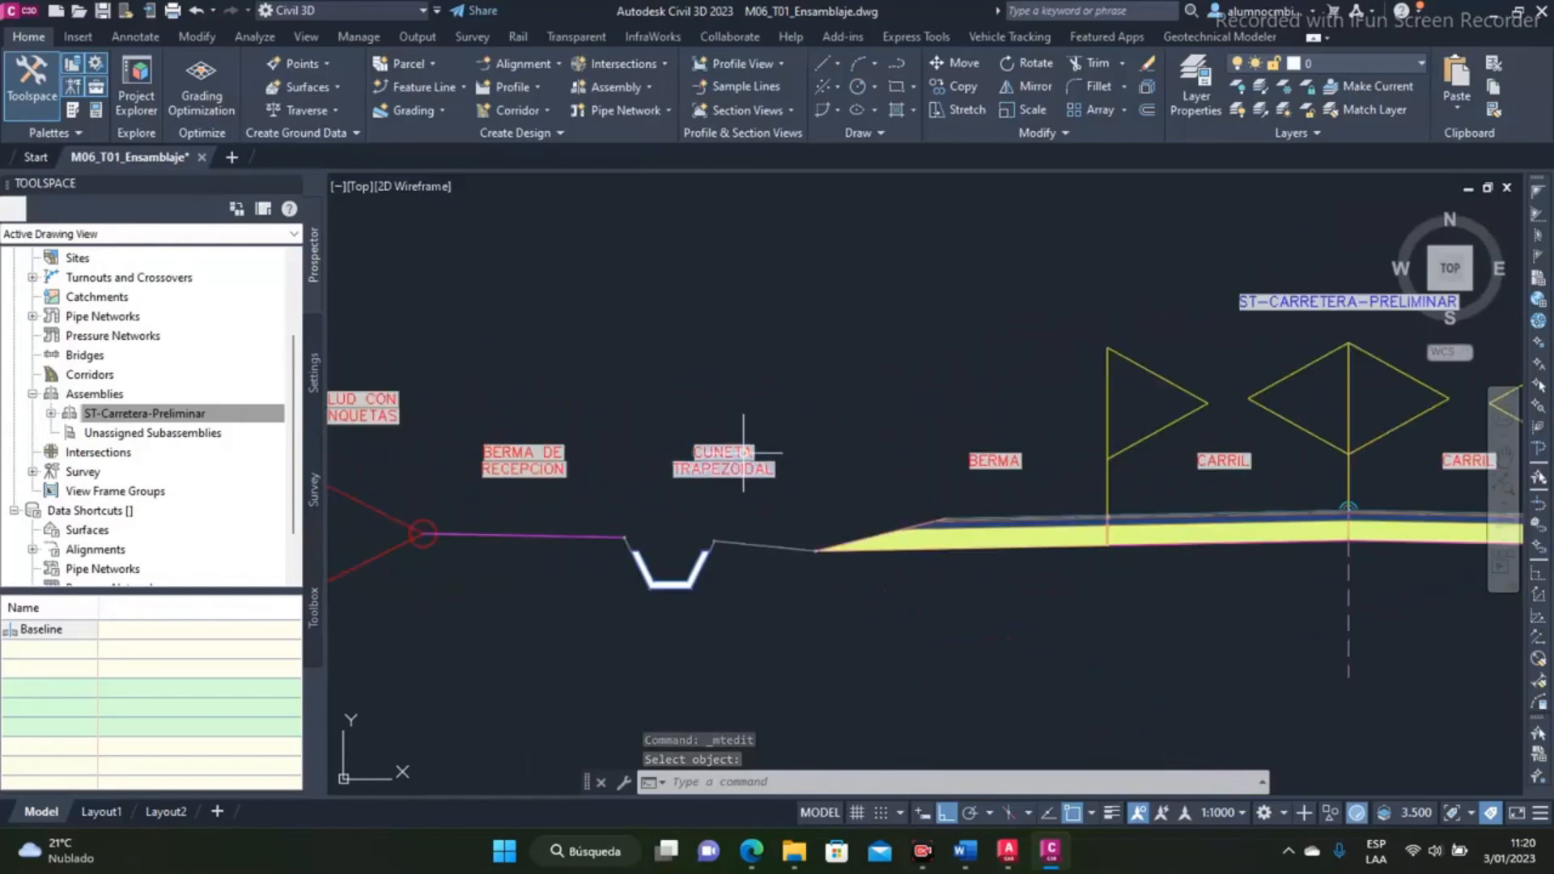
scroll(714, 518, "down", 2)
middle_click_drag(1149, 537, 889, 515)
scroll(962, 468, "up", 2)
scroll(962, 468, "down", 2)
middle_click_drag(1111, 495, 875, 490)
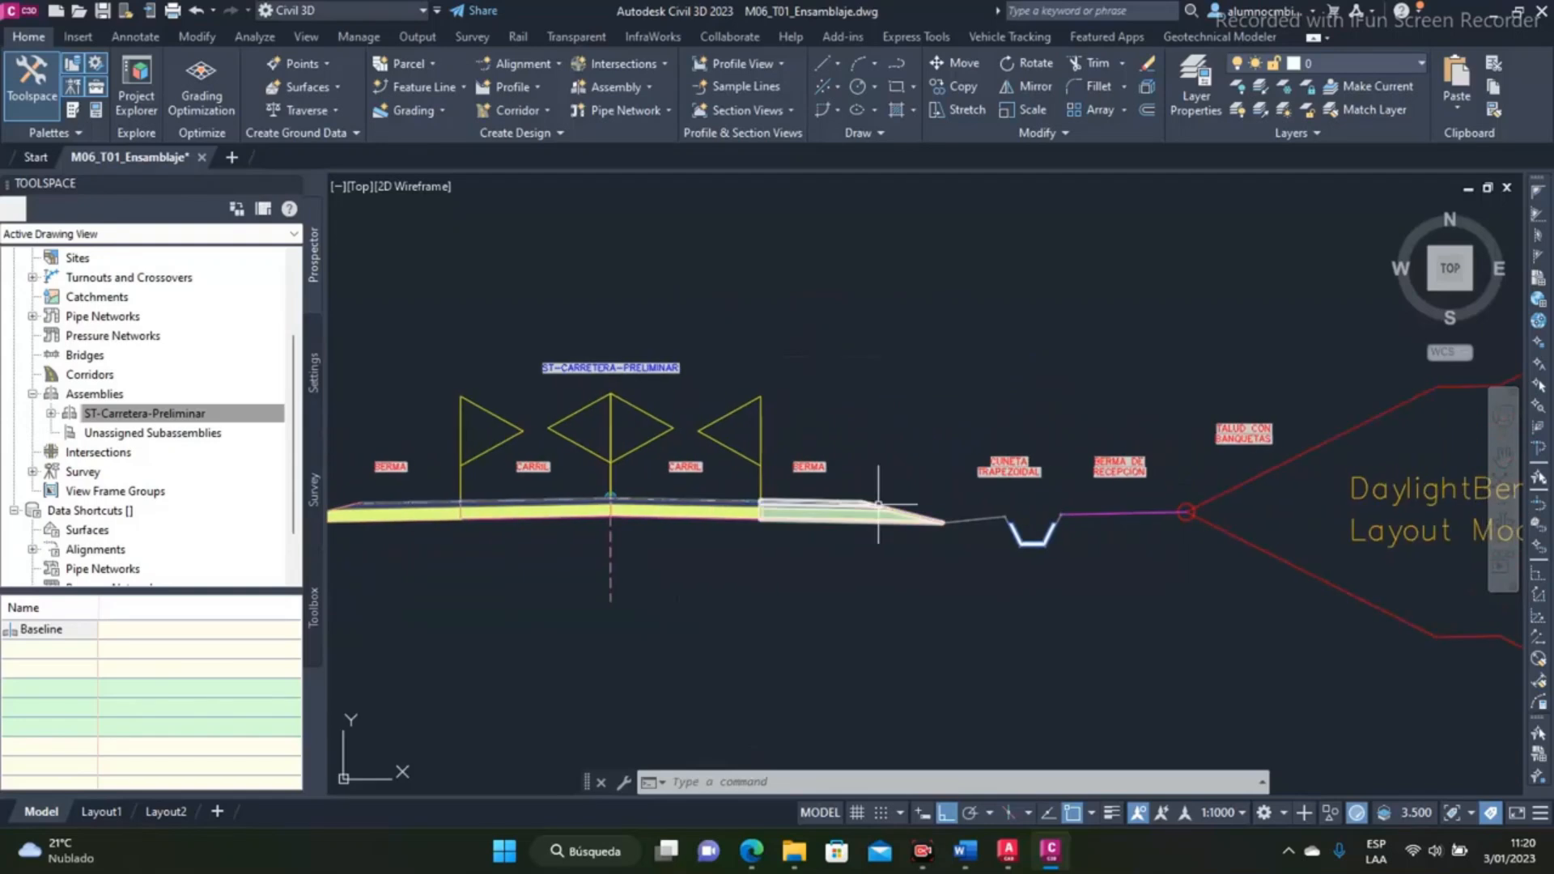
scroll(870, 502, "up", 2)
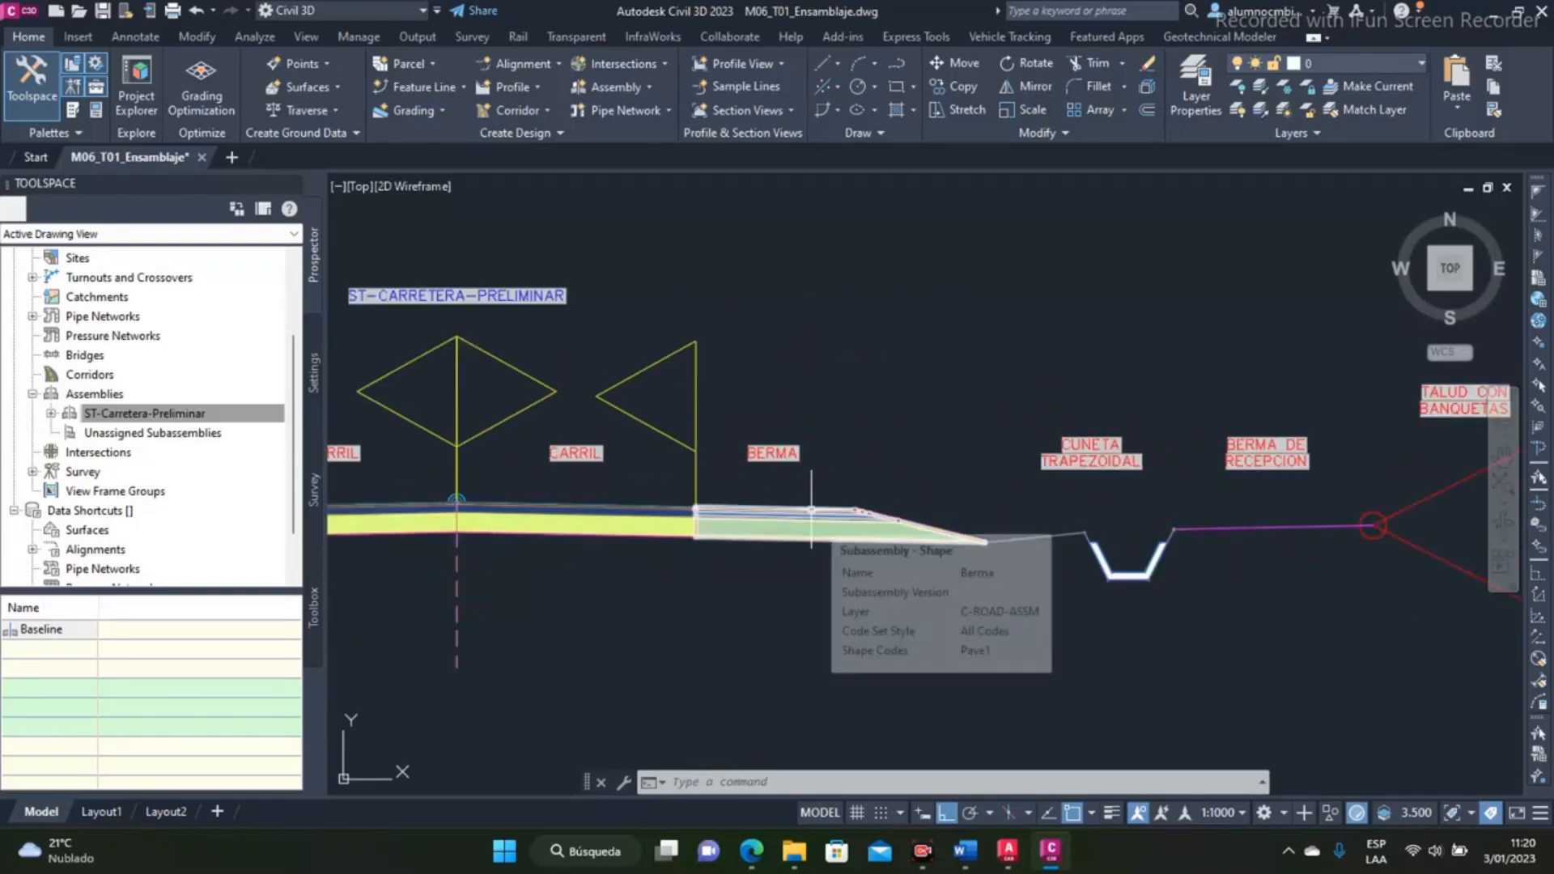
middle_click_drag(1018, 524, 731, 524)
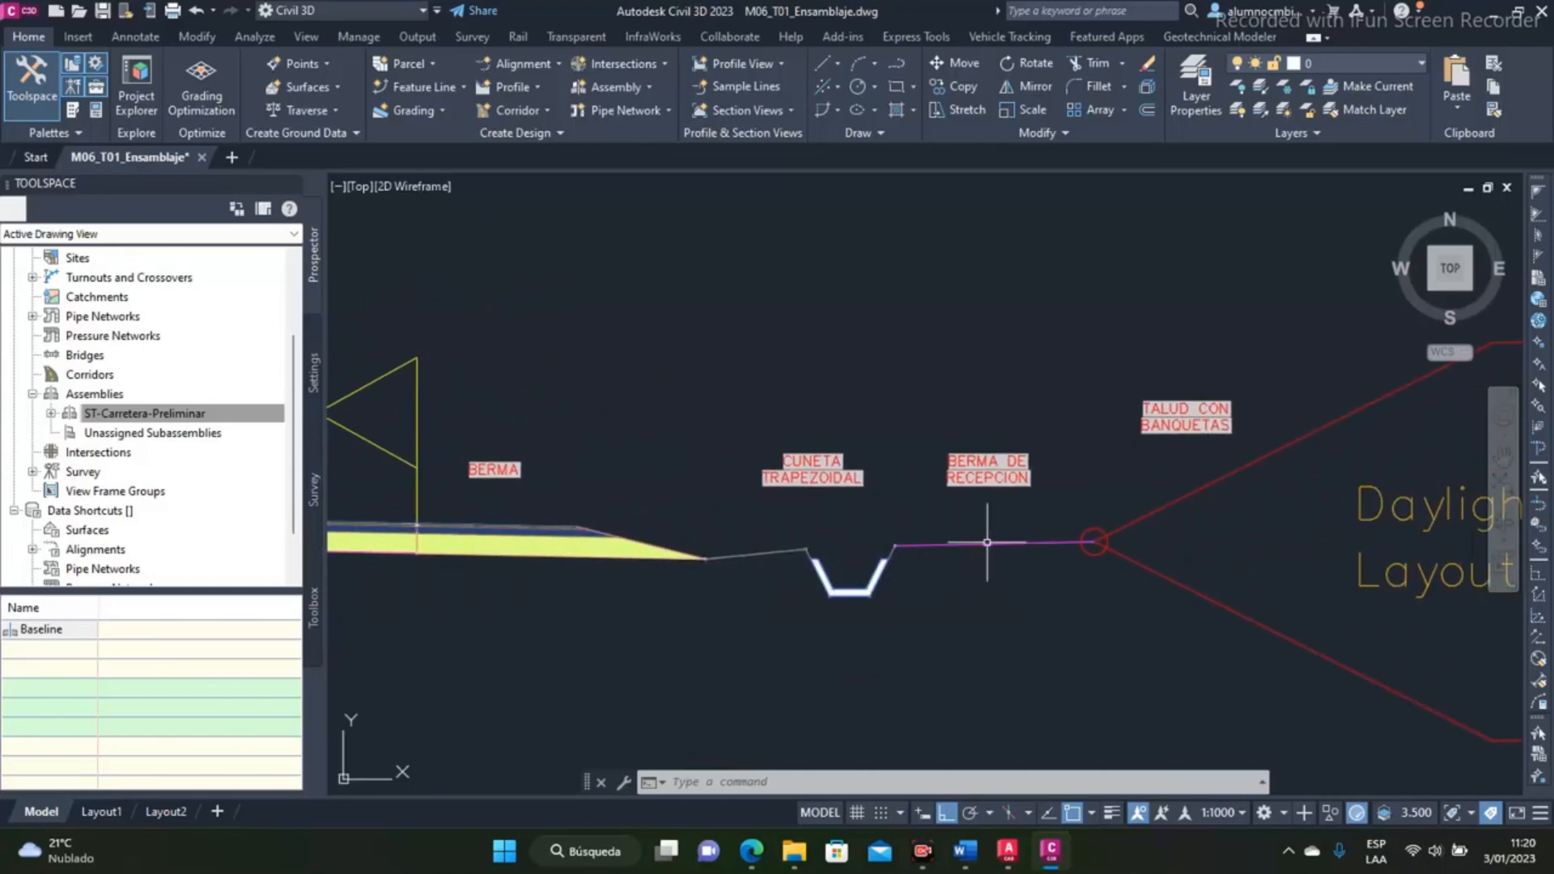
Rename the right reception bench link subassembly as "Banqueta de visibilidad" in its properties
middle_click_drag(978, 532, 897, 560)
left_click(903, 558)
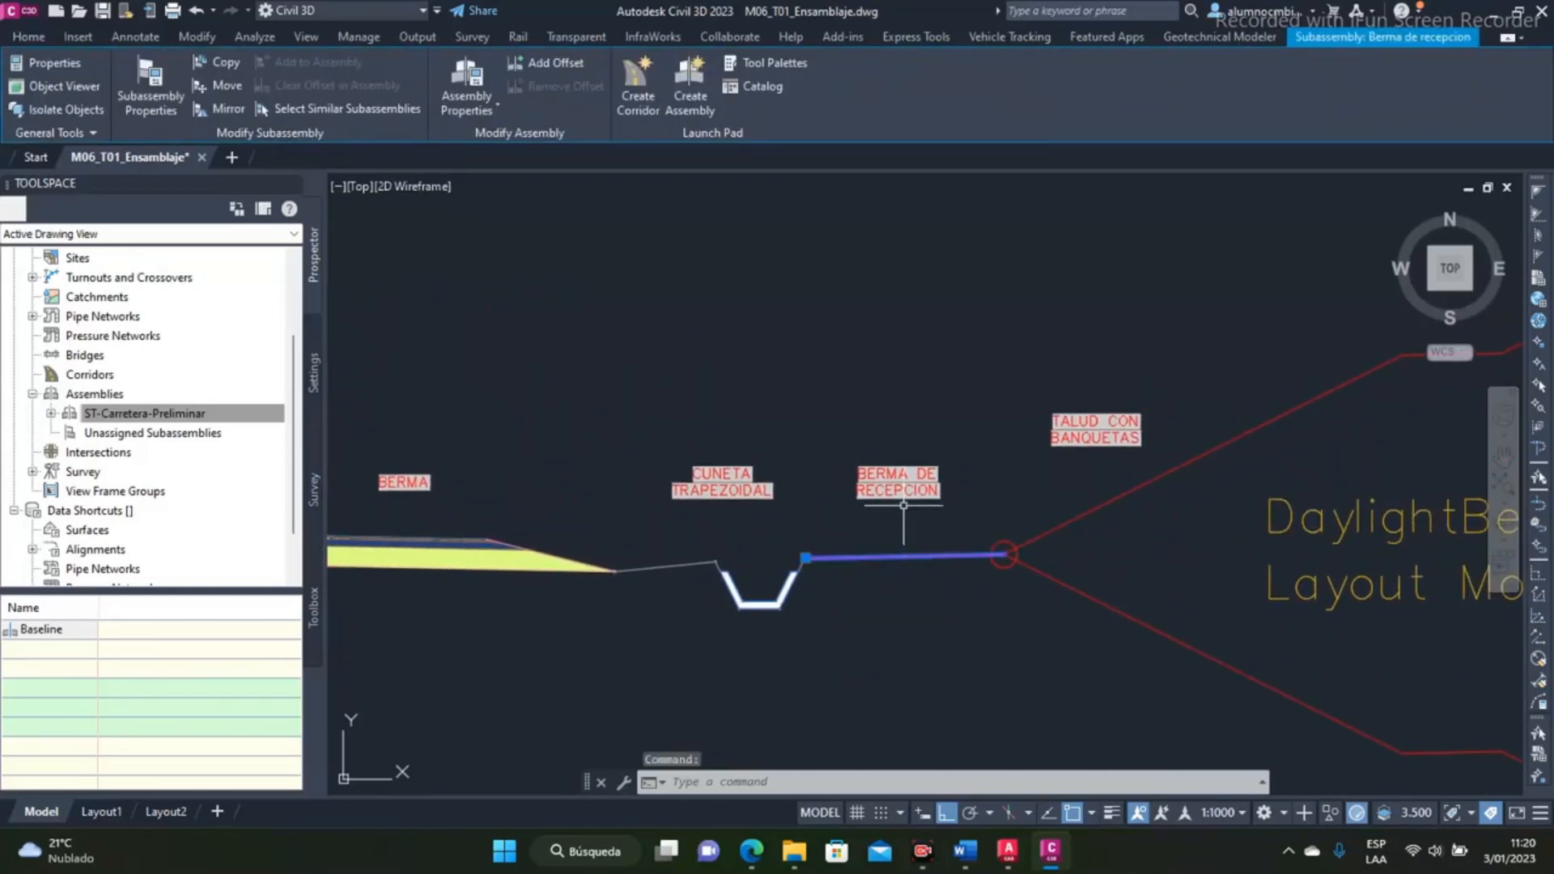
key("Escape")
left_click(889, 556)
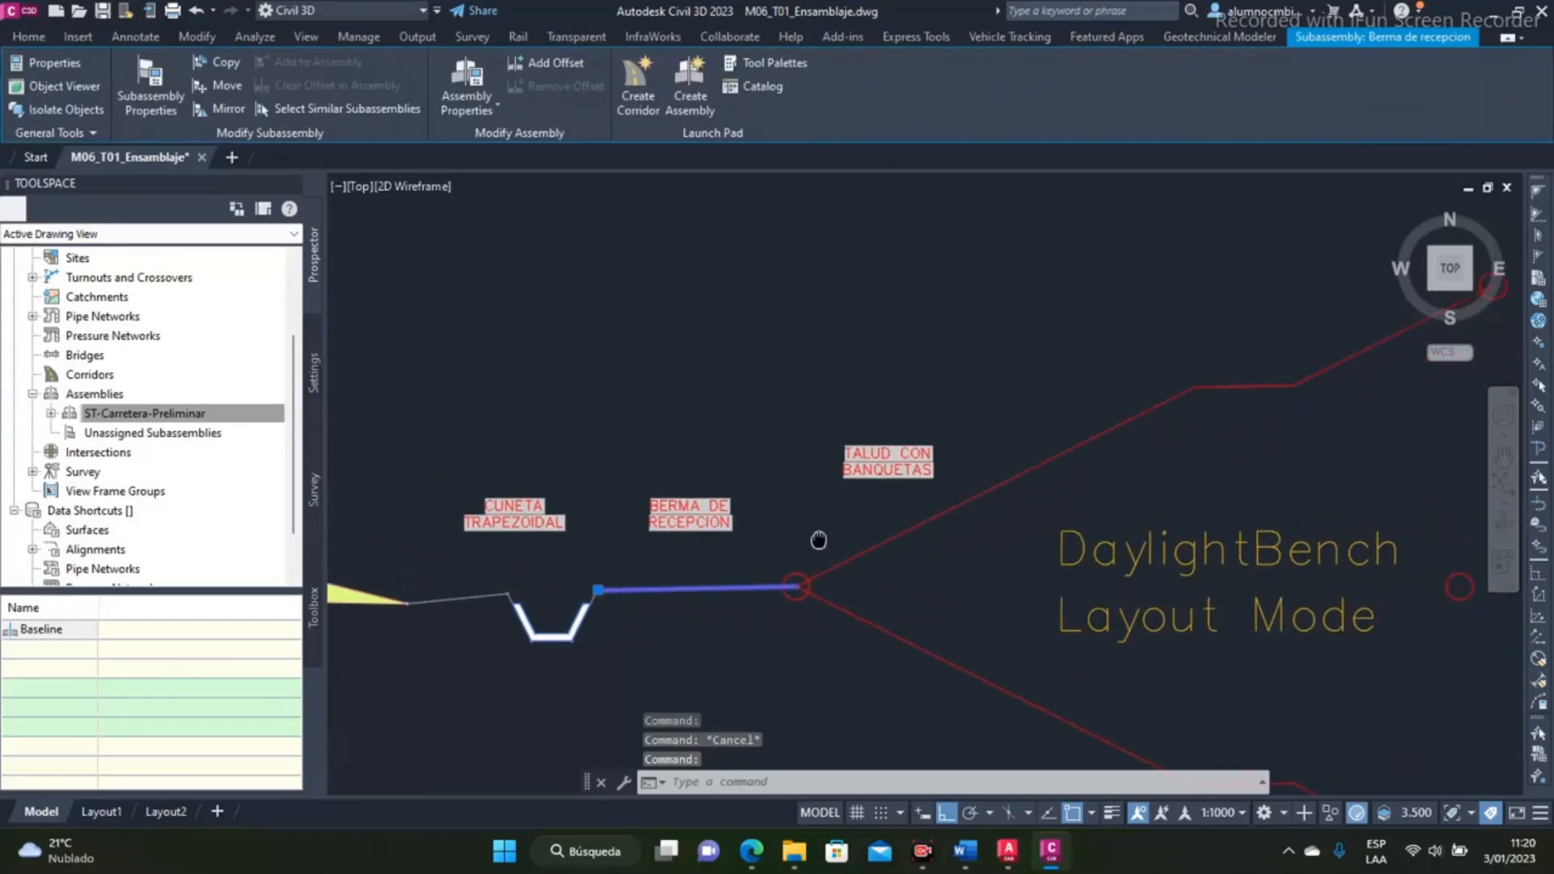
type("pr")
key("Return")
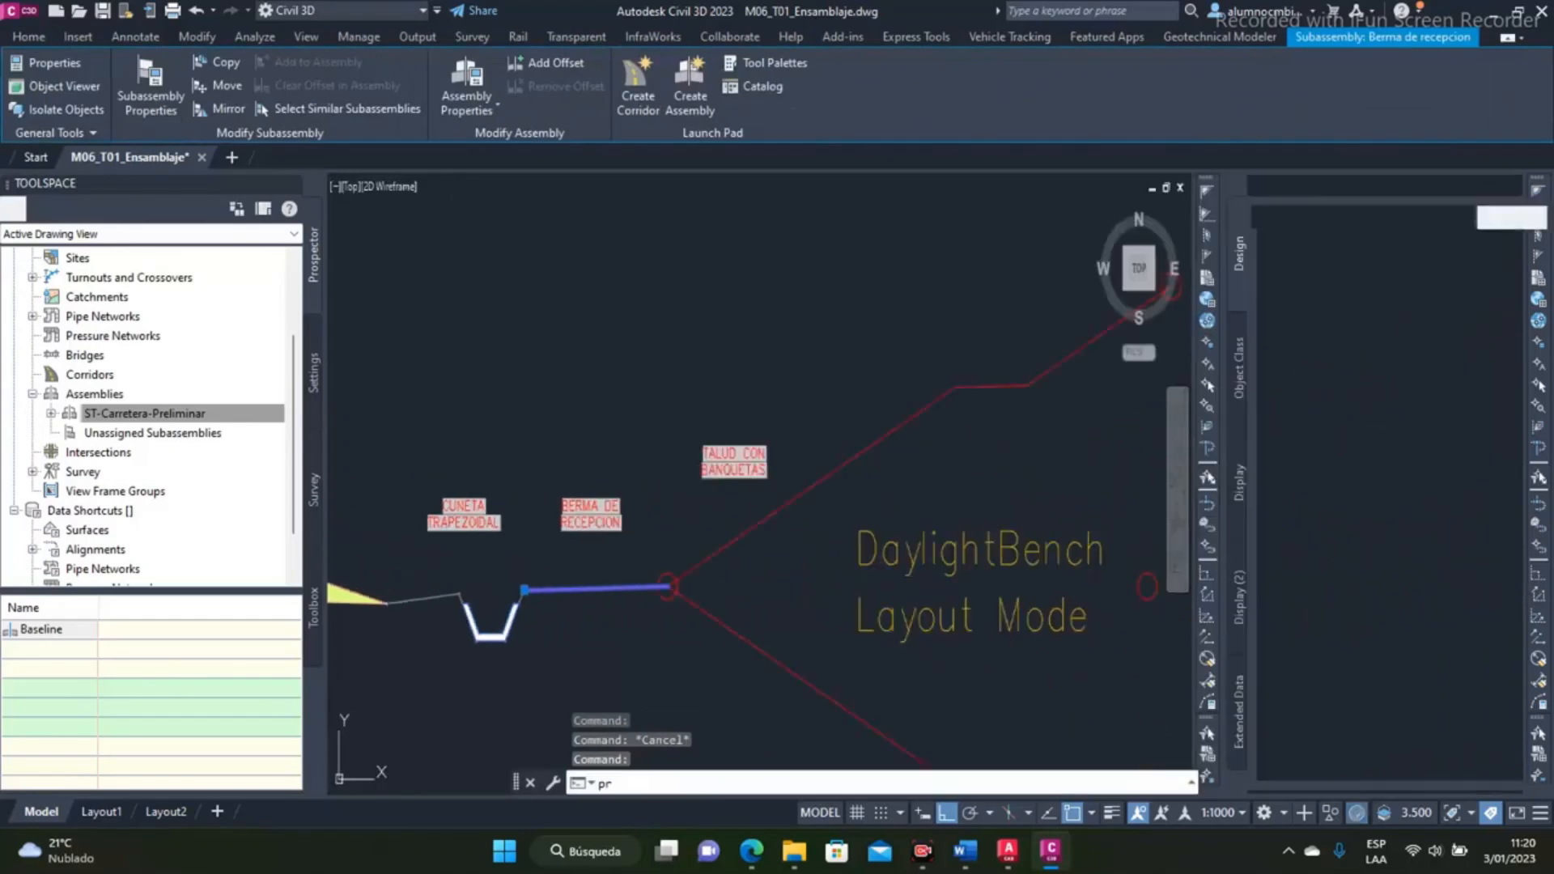
left_click(1449, 266)
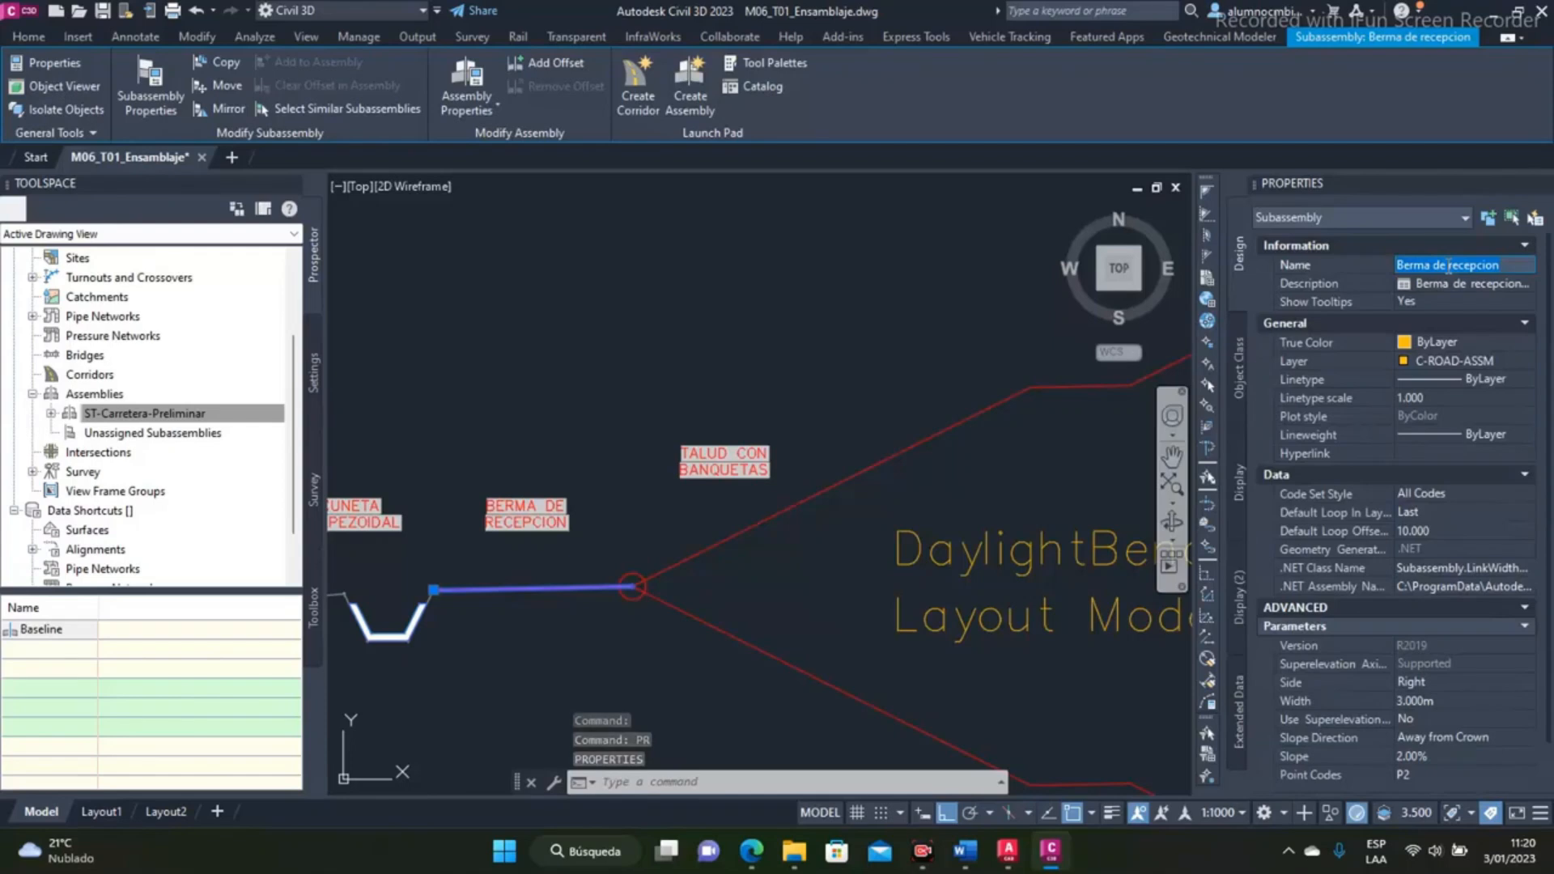
type("Banqueta")
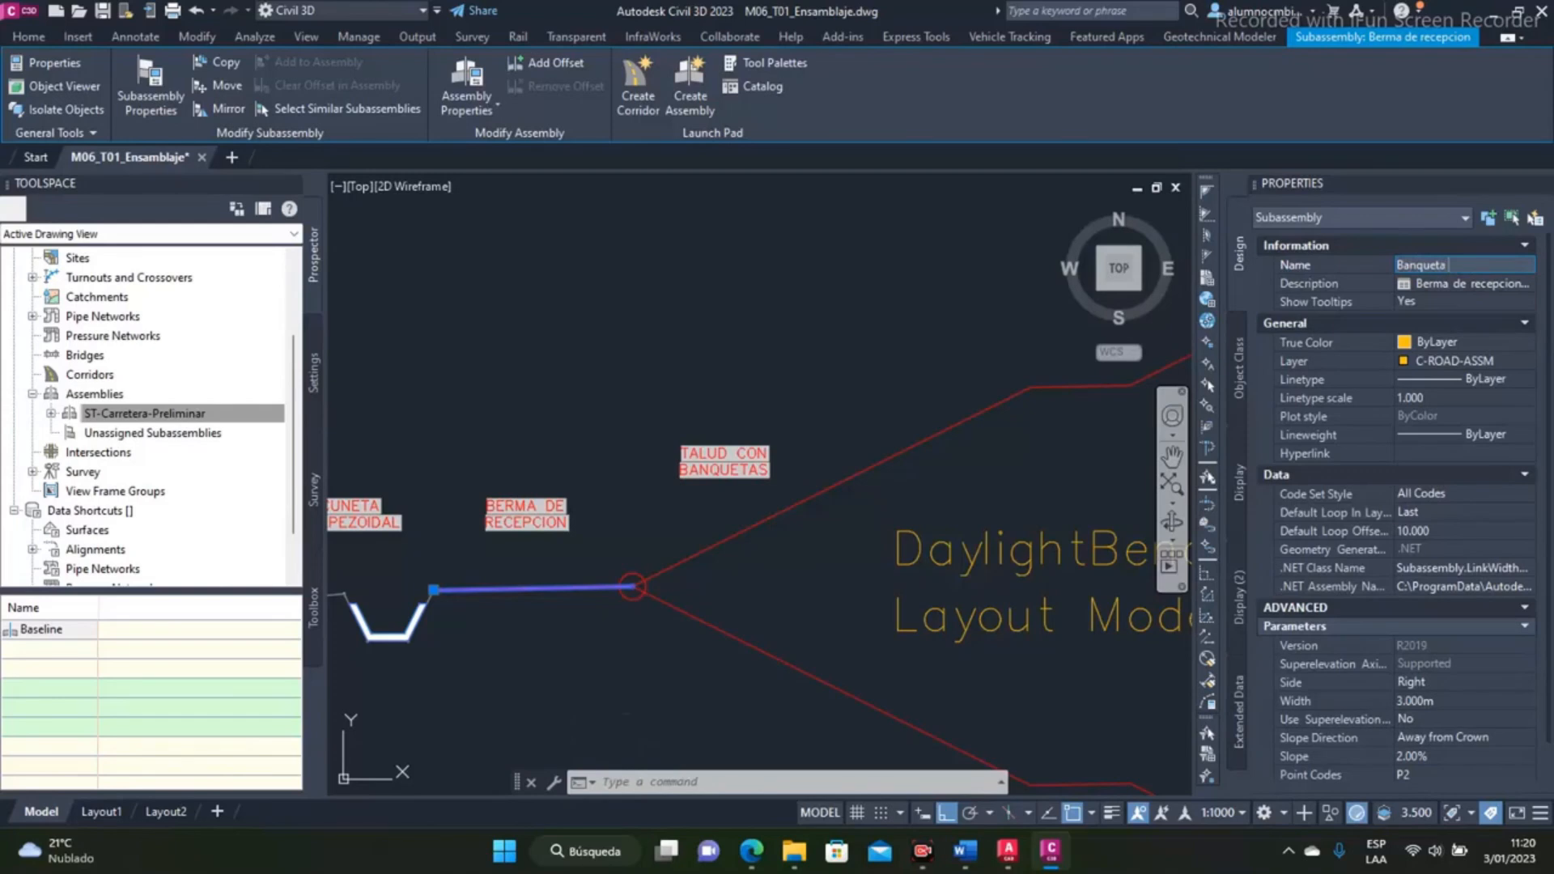
type(" de visibilidad")
key("Return")
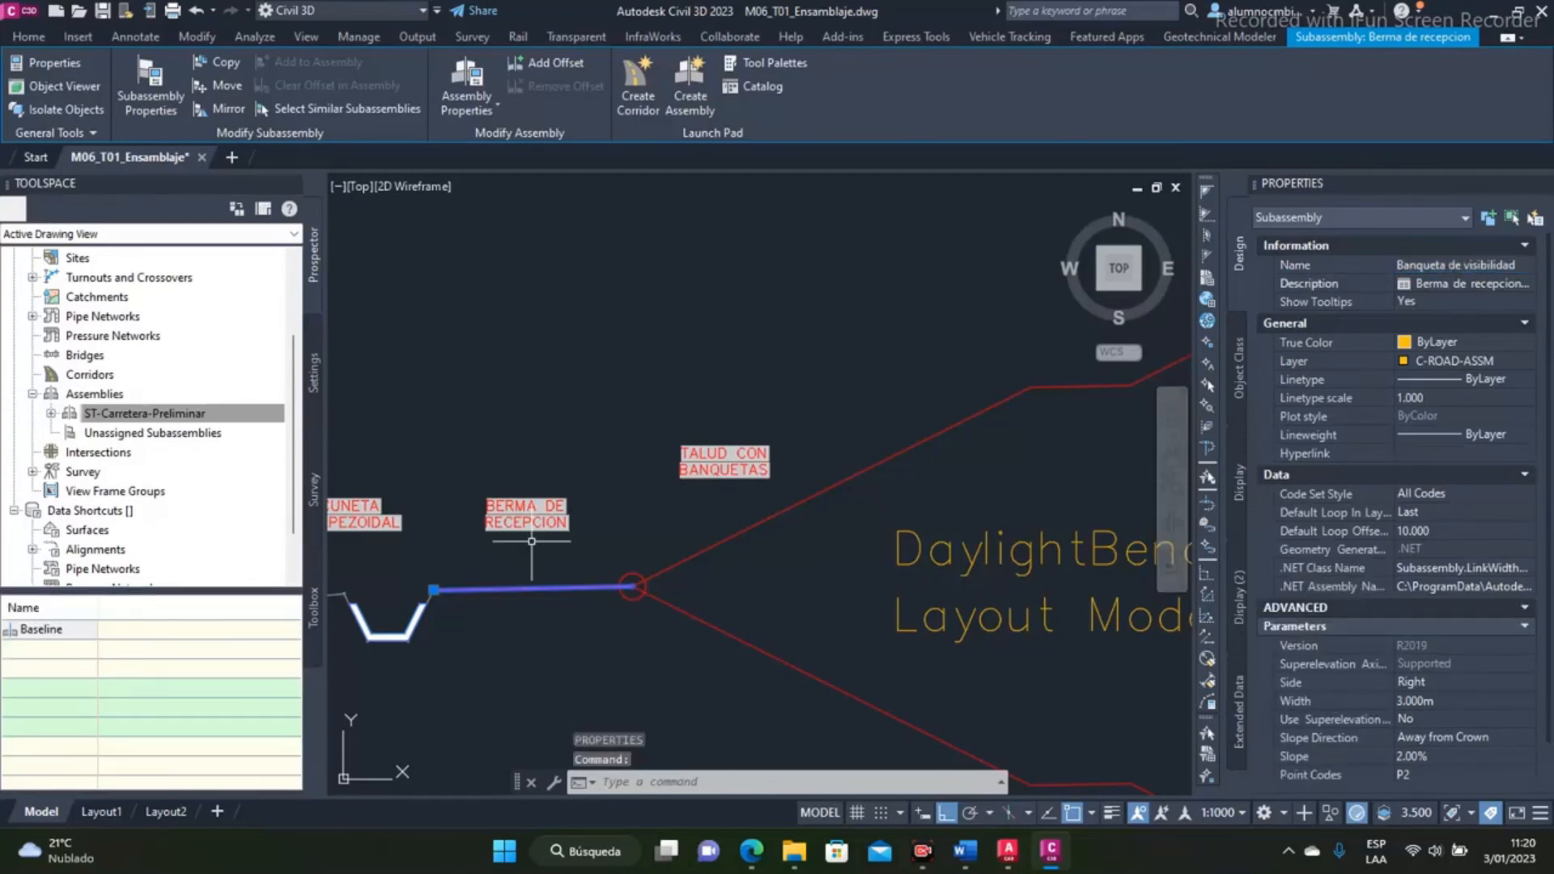
Regenerate the drawing to refresh the field label above the renamed right bench, and inspect the label and its subassembly
key("Escape")
type("re")
key("Return")
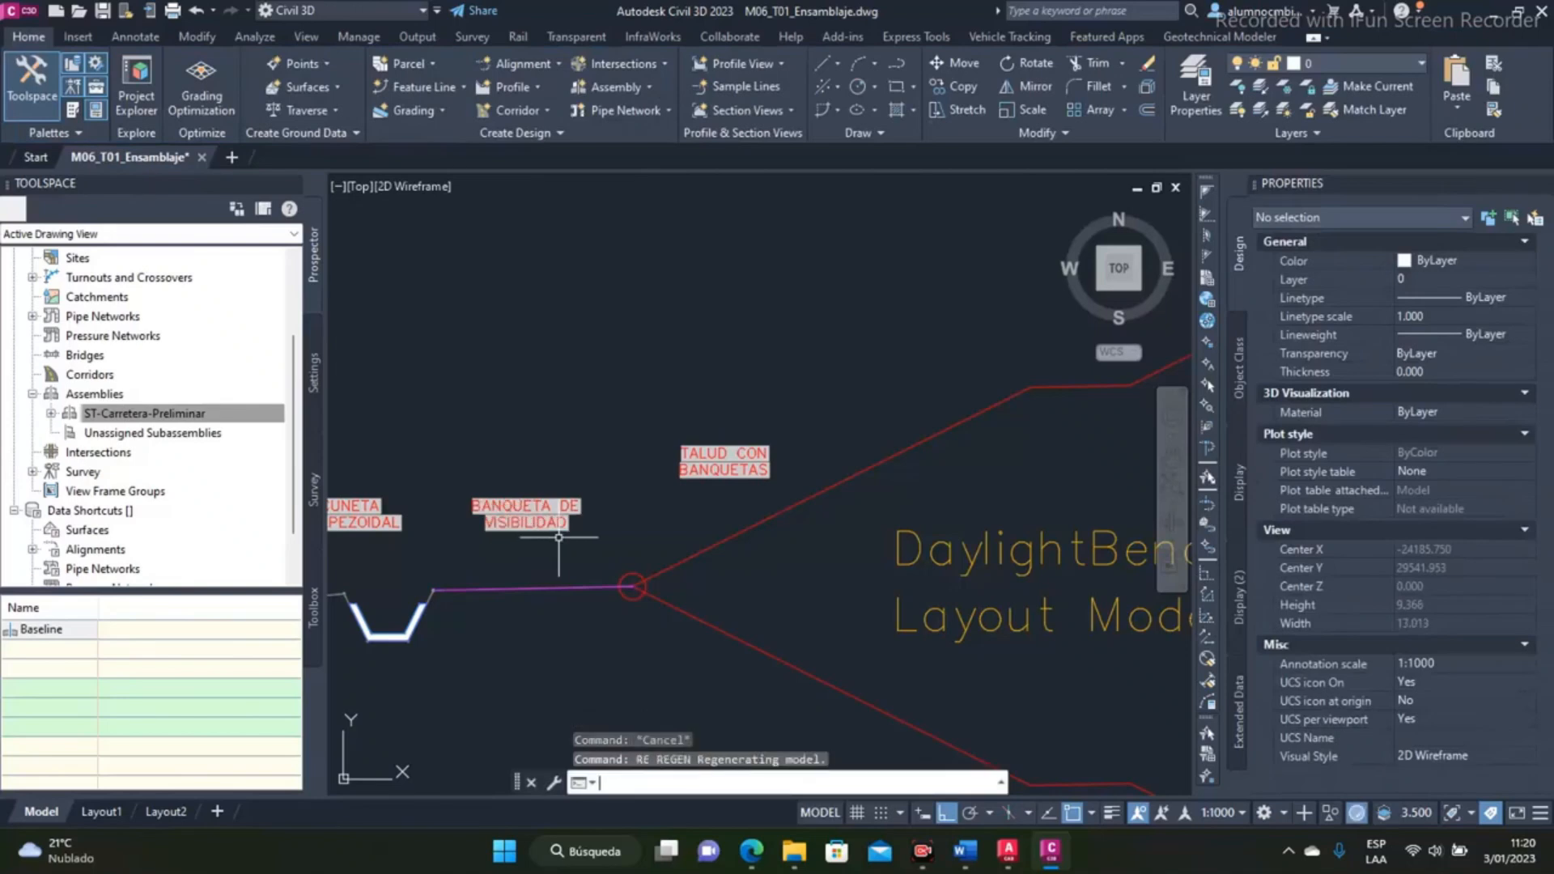
scroll(450, 512, "up", 5)
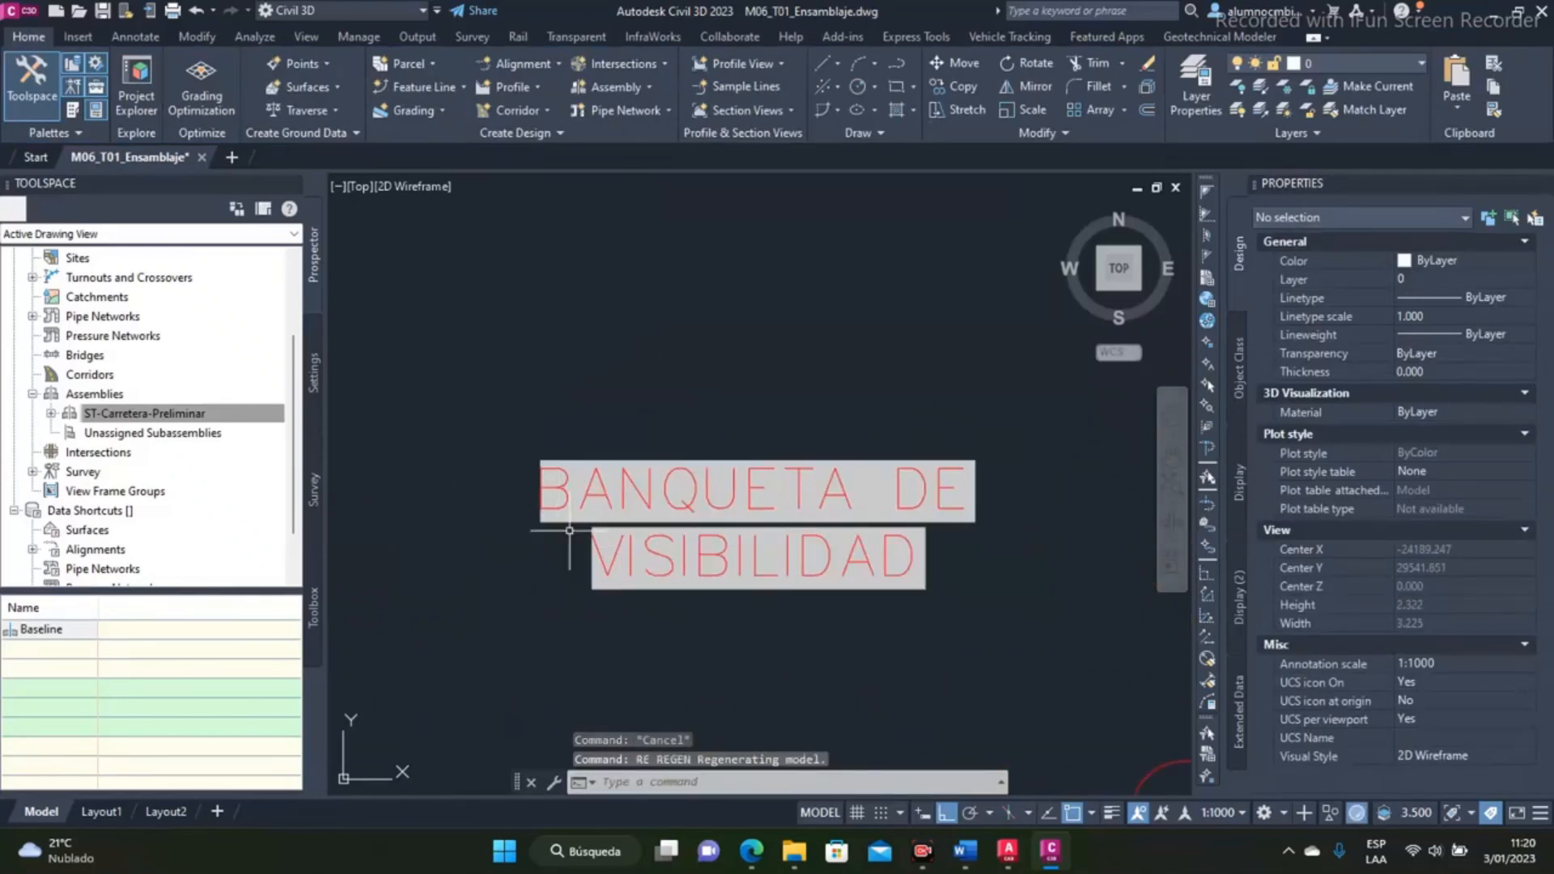
scroll(672, 489, "down", 2)
scroll(692, 493, "down", 4)
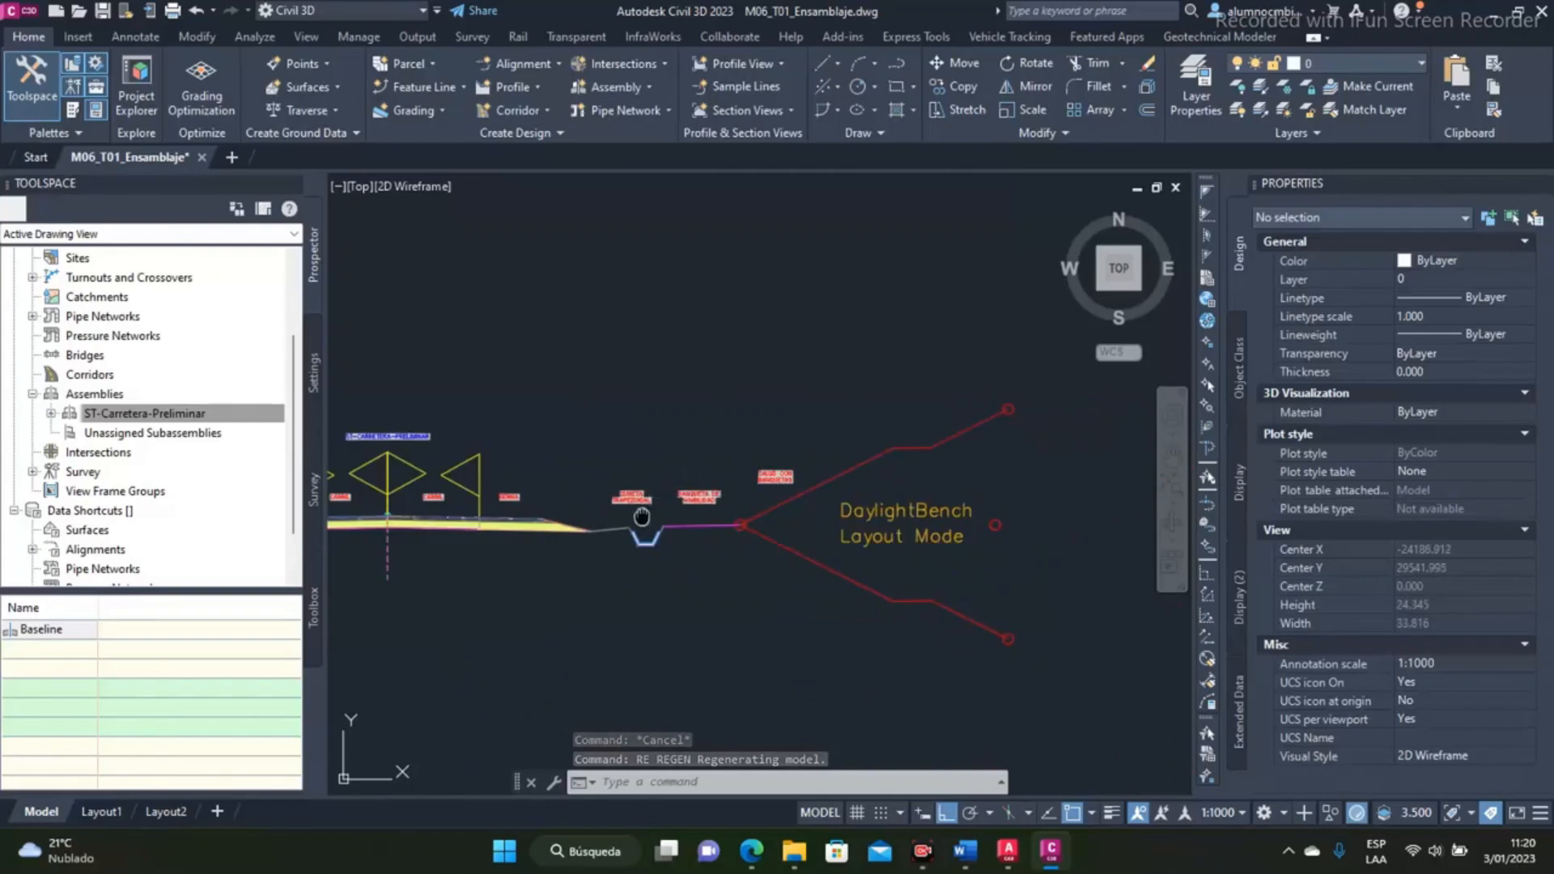
left_click(780, 566)
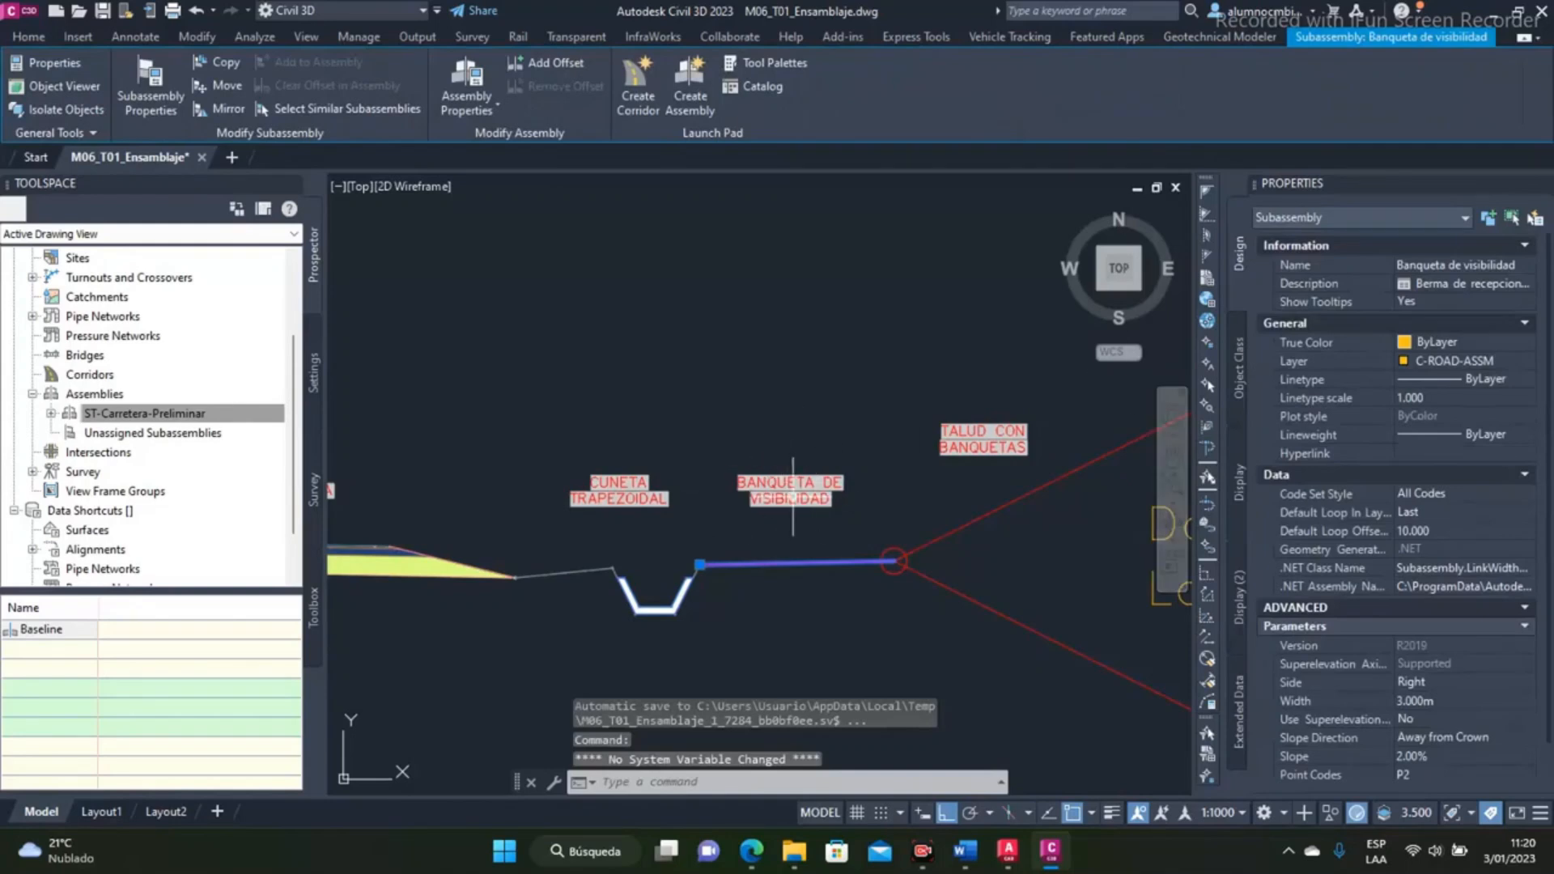
scroll(704, 451, "down", 6)
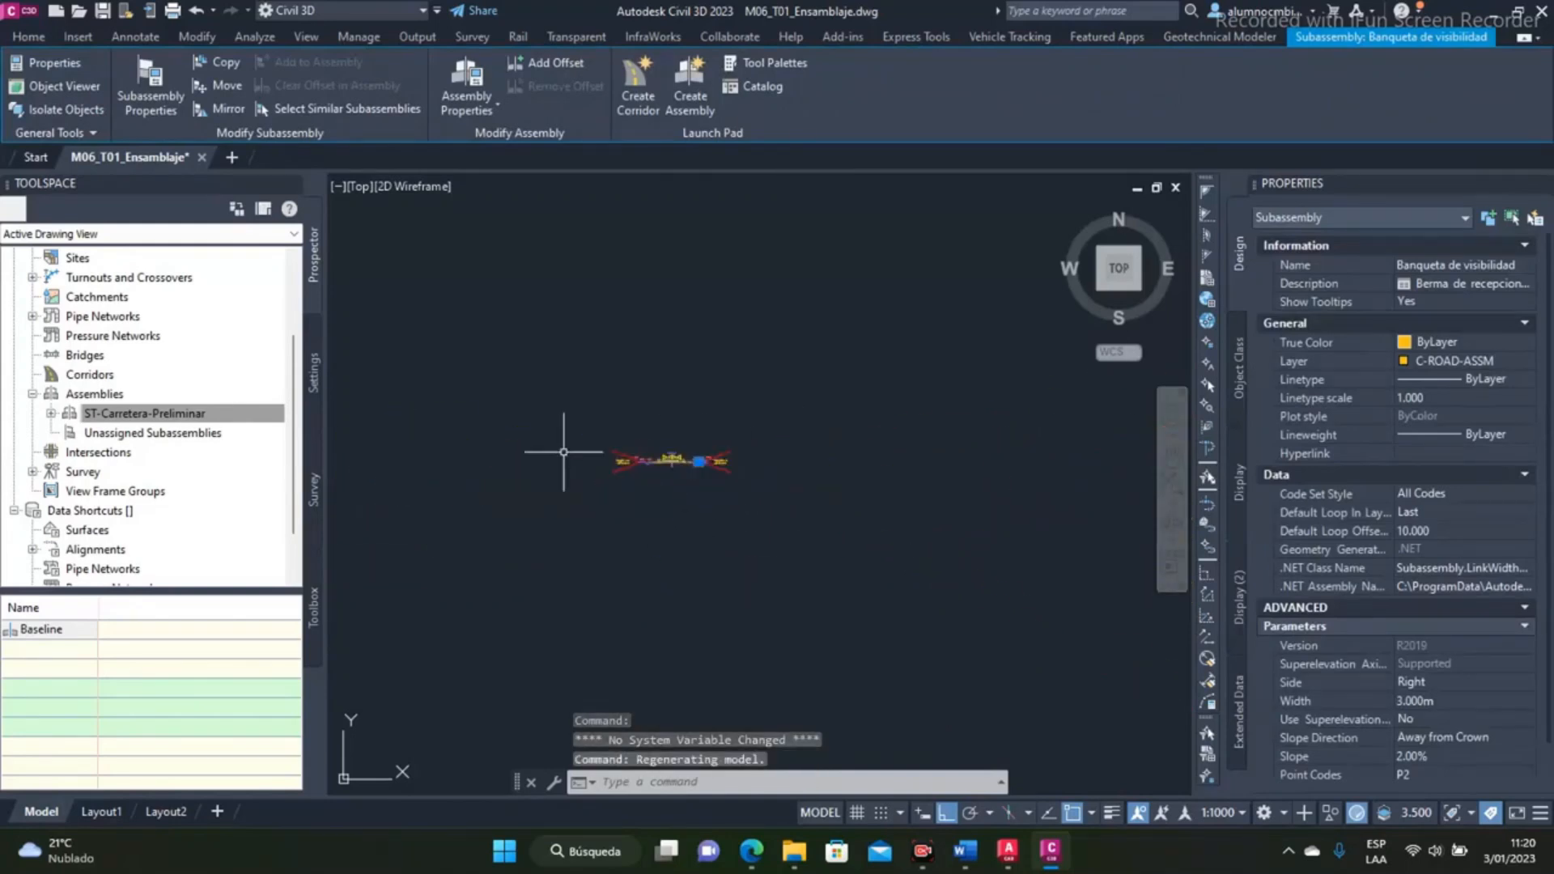
Rename the right bench subassembly as "Berma de recepción" in its properties and regenerate the drawing to refresh its field label
scroll(688, 457, "up", 6)
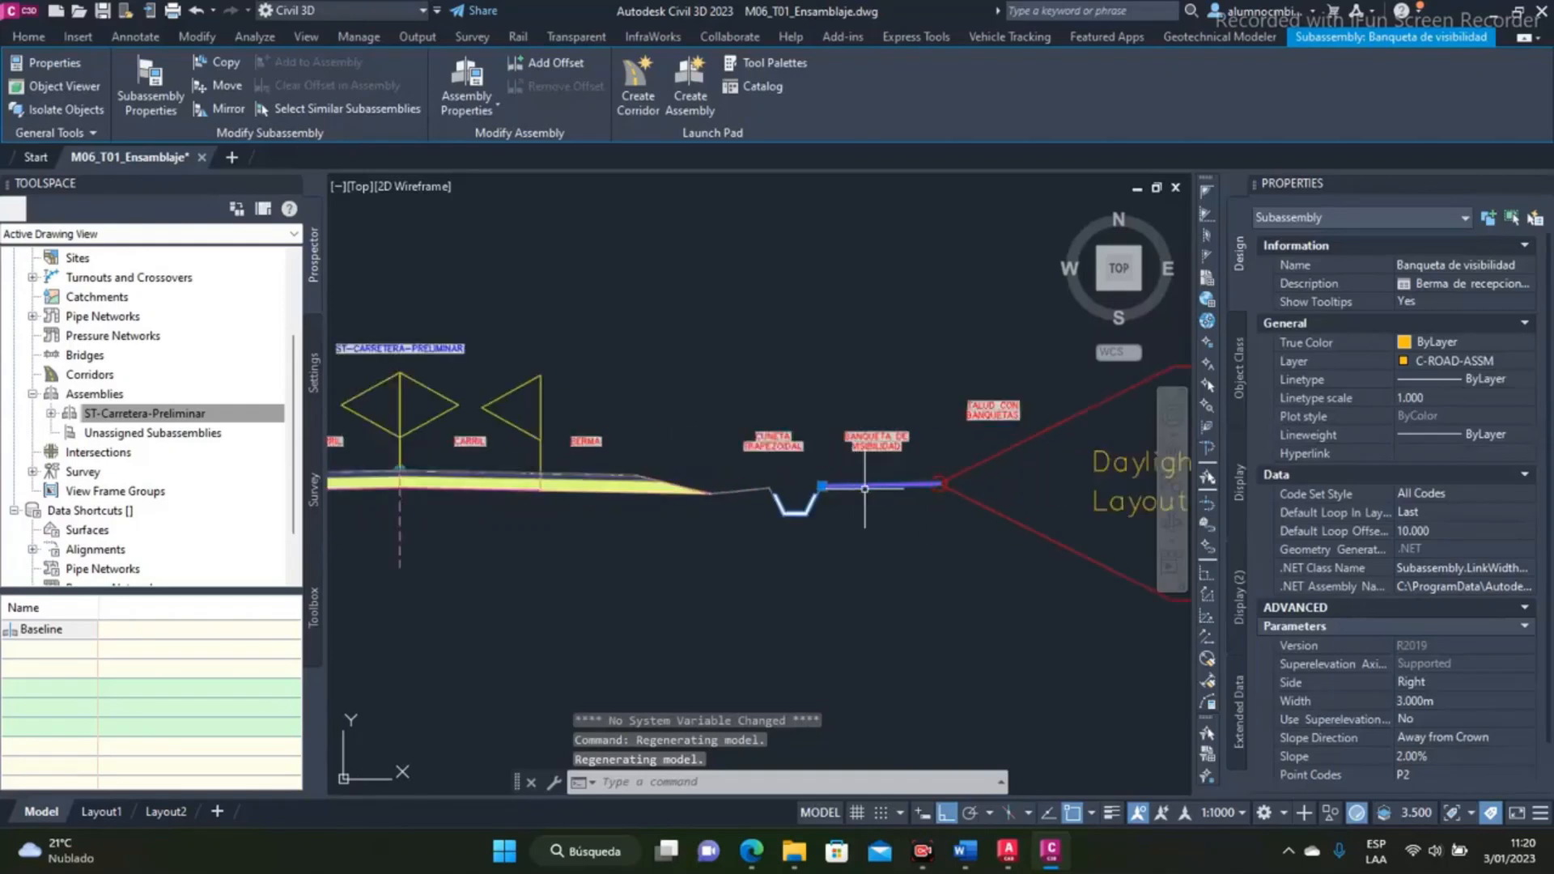
scroll(864, 488, "up", 2)
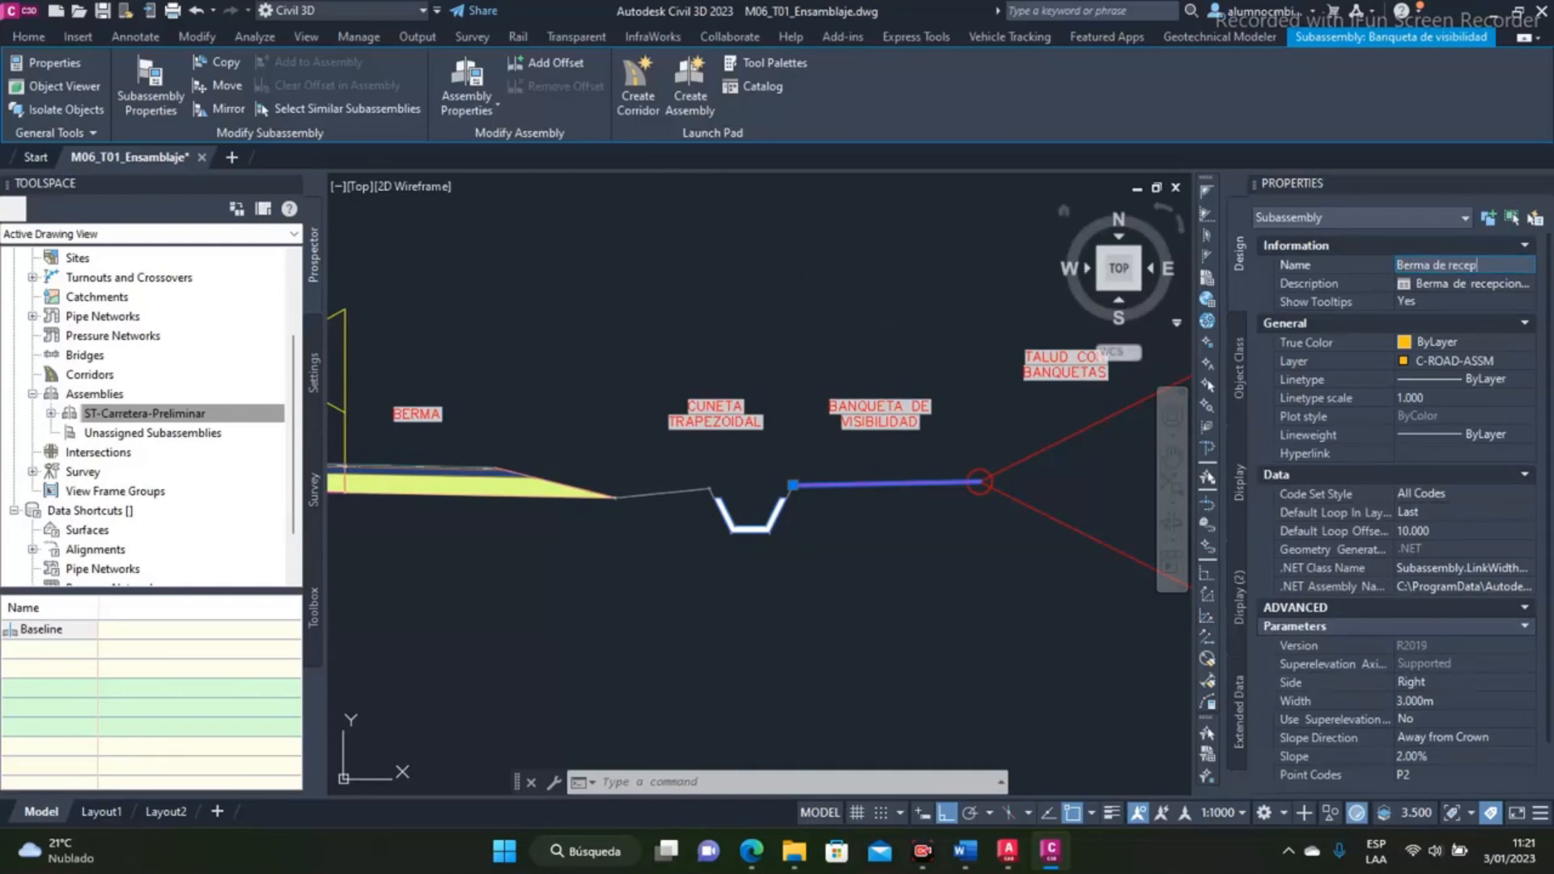
key("Return")
key("Escape")
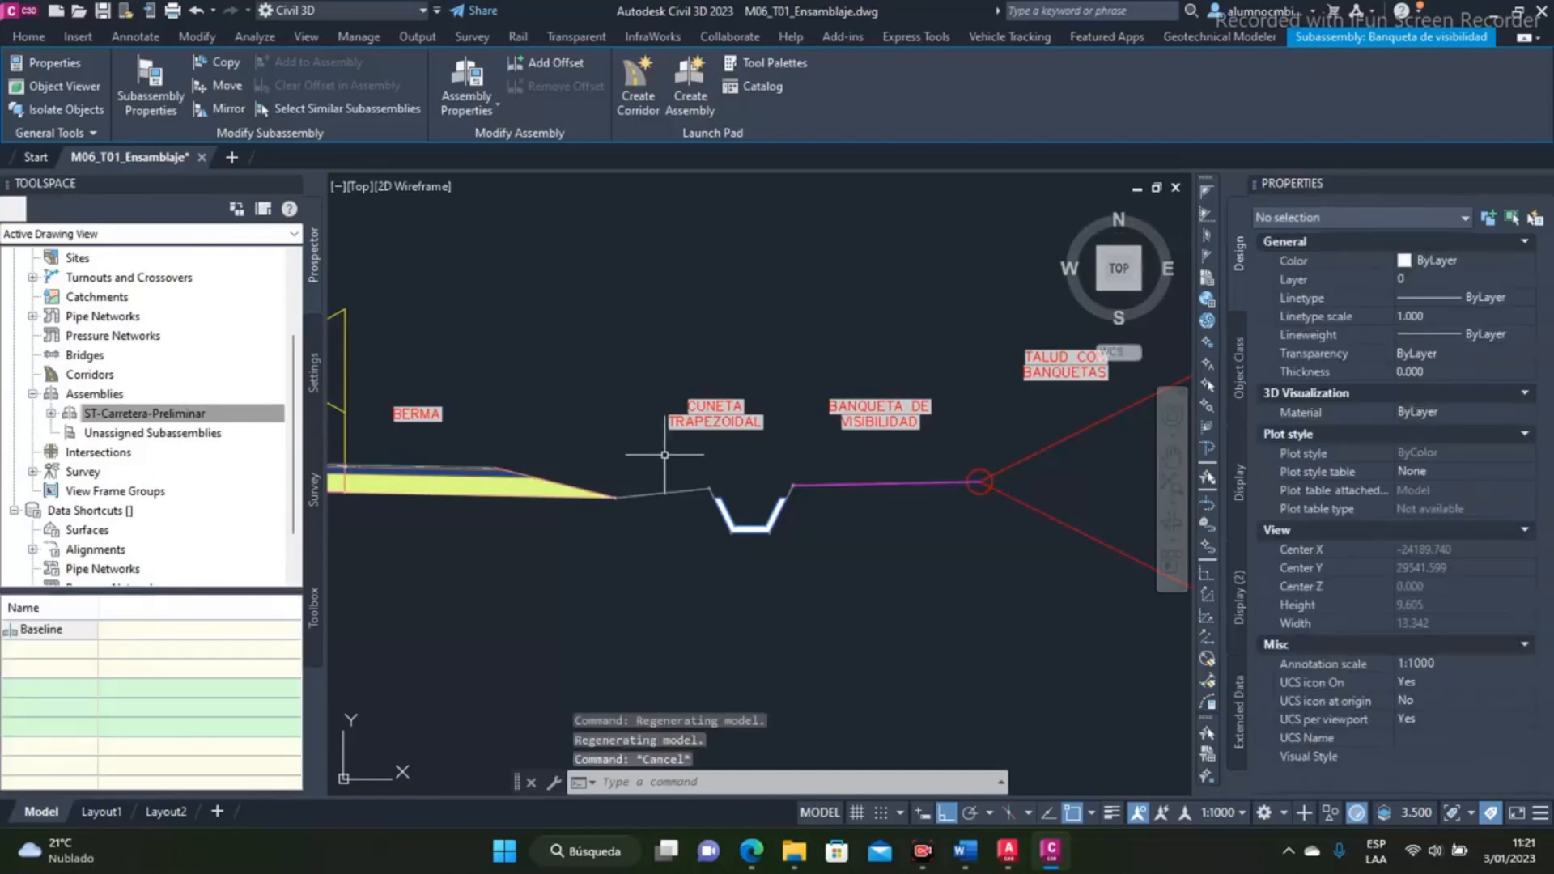
type("re")
key("Return")
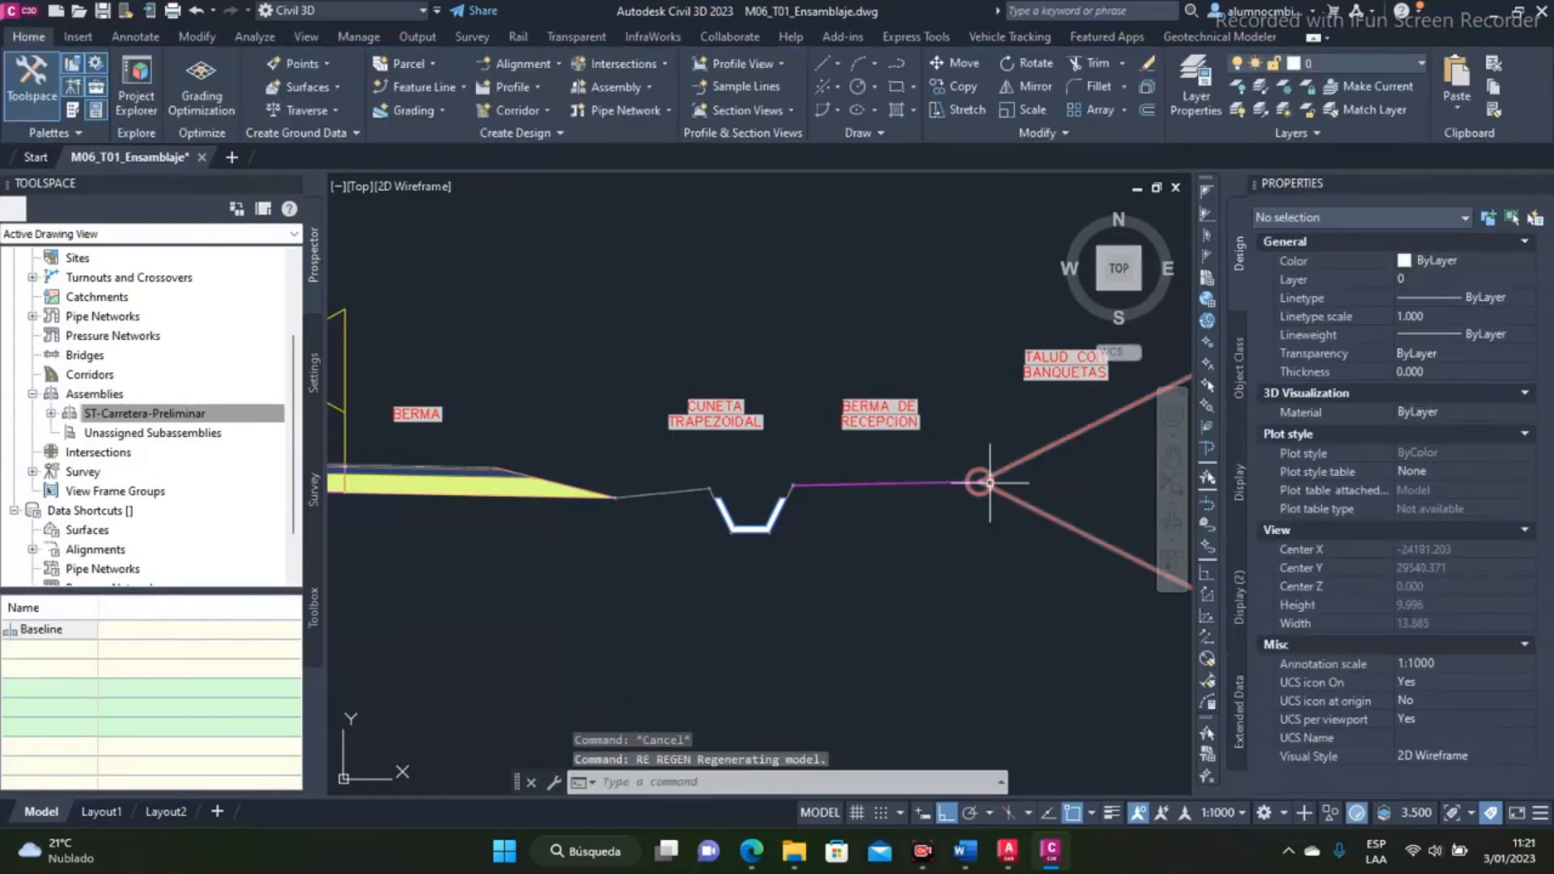
Close the Properties palette and frame the complete ST-Carretera-Preliminar assembly with its labels on both sides
scroll(831, 492, "down", 6)
scroll(884, 489, "up", 2)
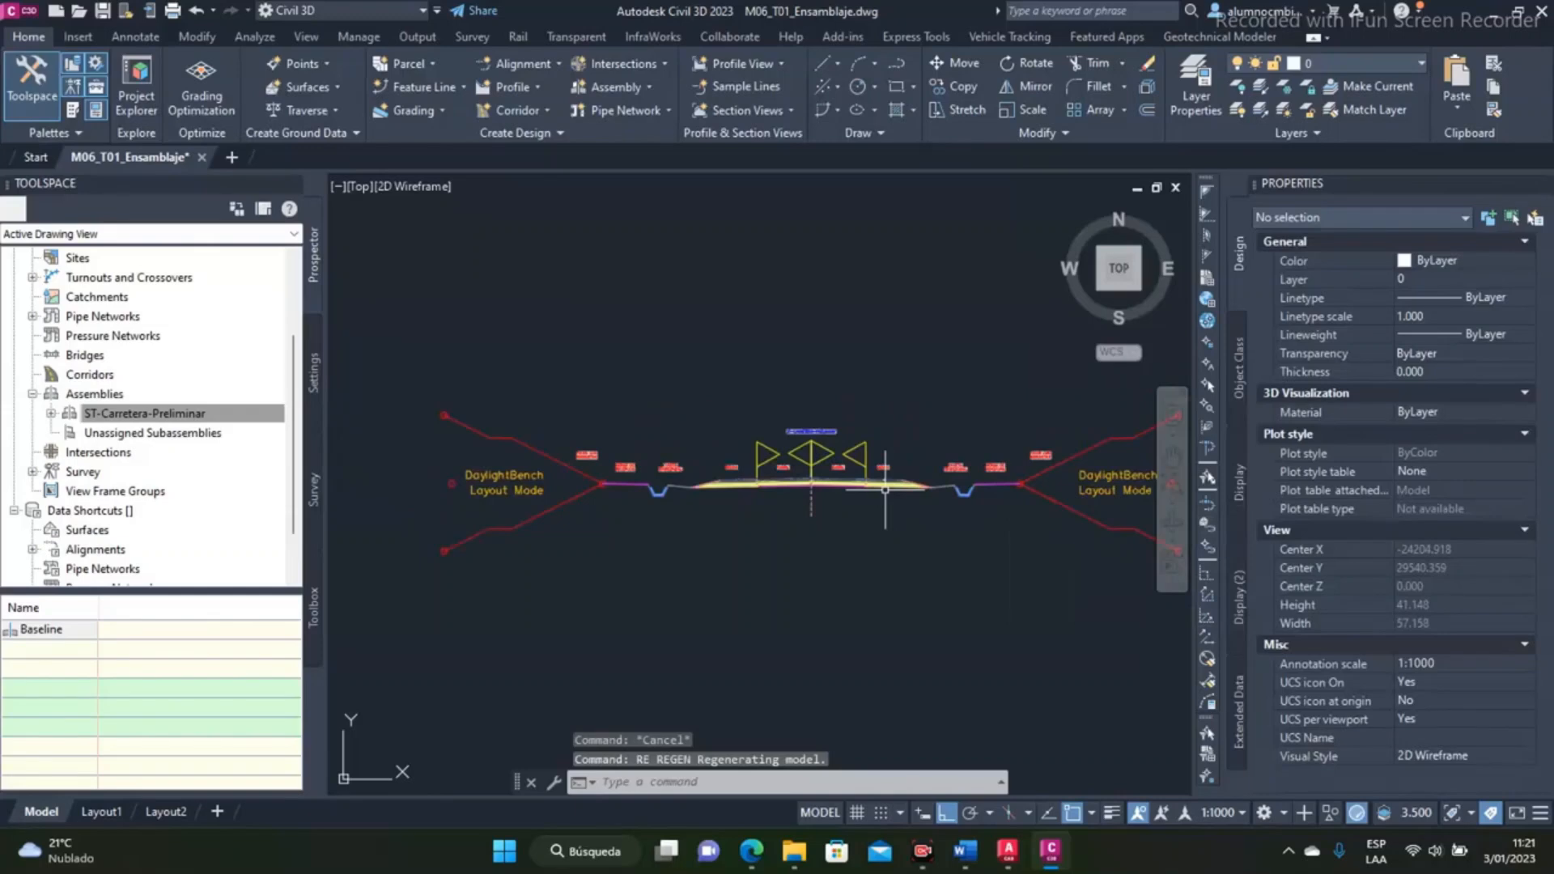
scroll(890, 498, "up", 2)
mouse_move(866, 495)
middle_mouse_down()
mouse_move(882, 534)
mouse_move(916, 530)
middle_mouse_up()
left_click(1544, 185)
mouse_move(927, 472)
middle_mouse_down()
mouse_move(944, 496)
mouse_move(926, 527)
middle_mouse_up()
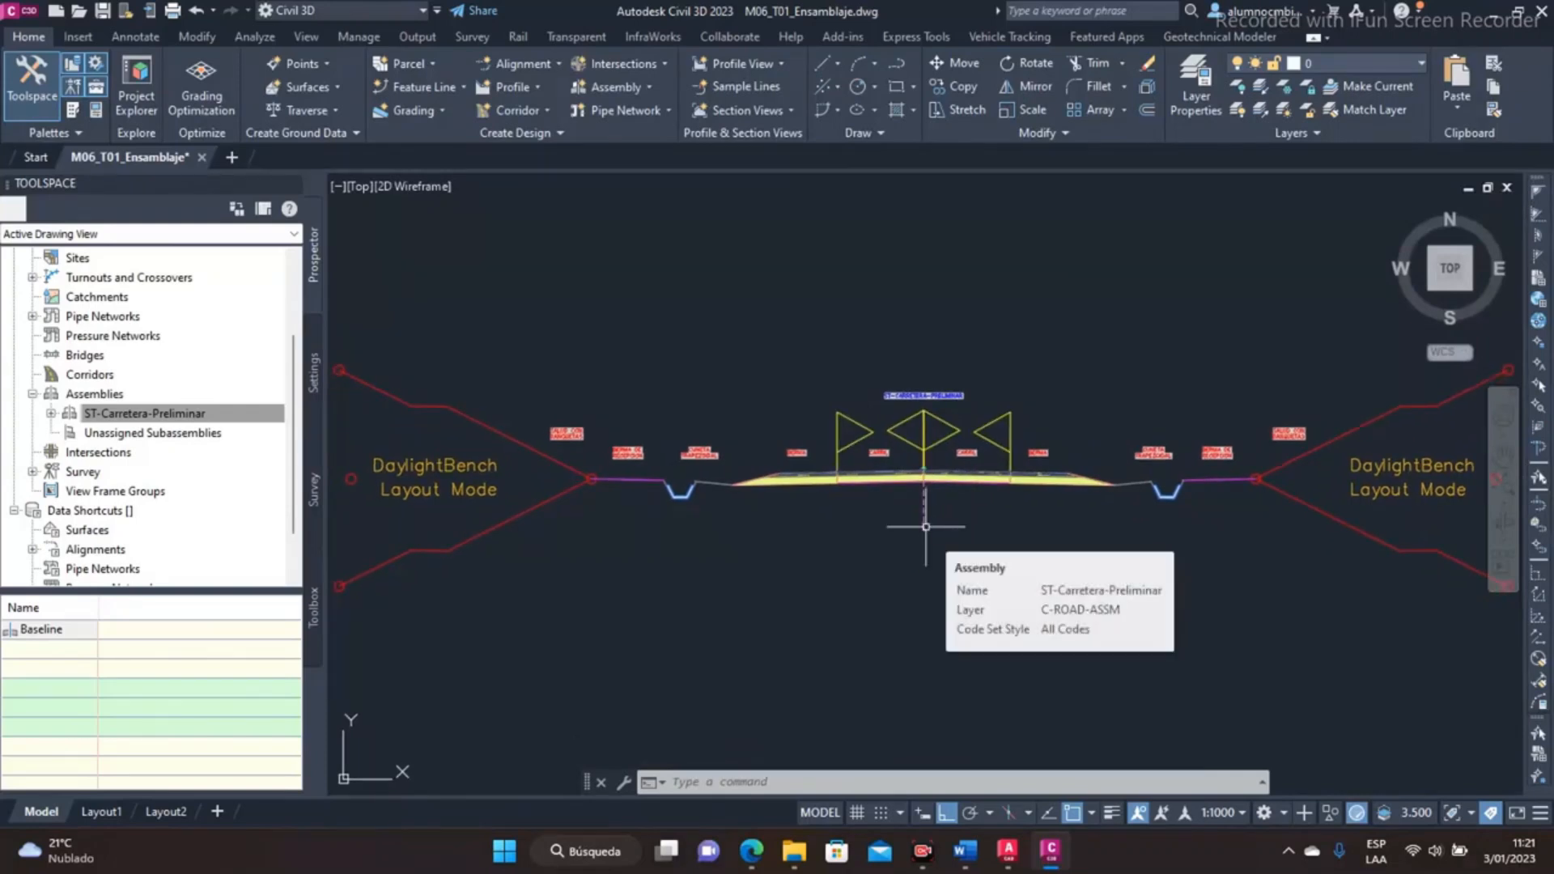